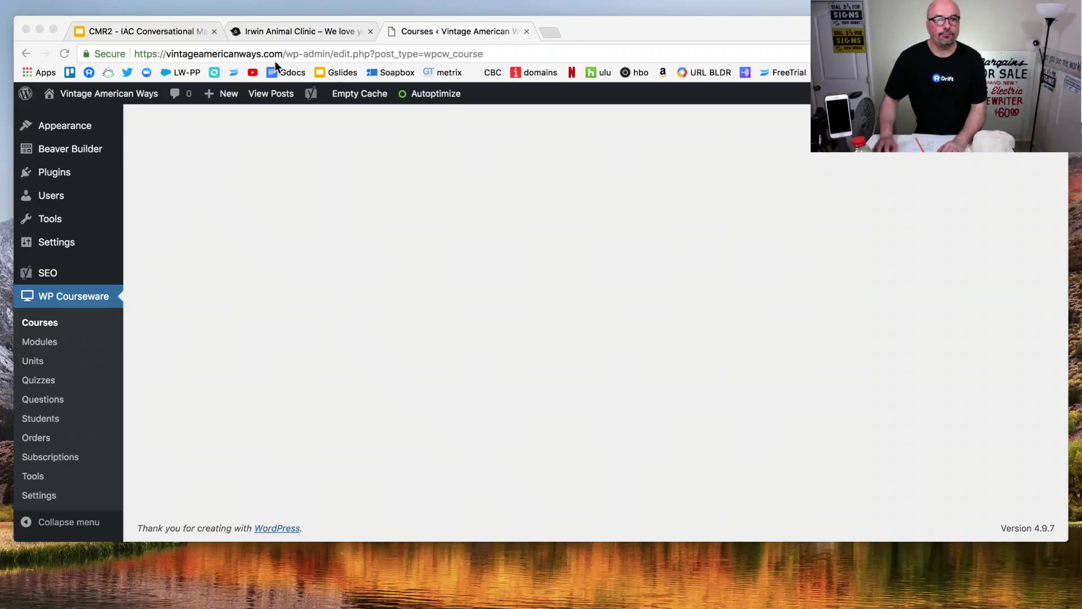
- Create a new course titled "Teachers" and publish it
left_click(156, 219)
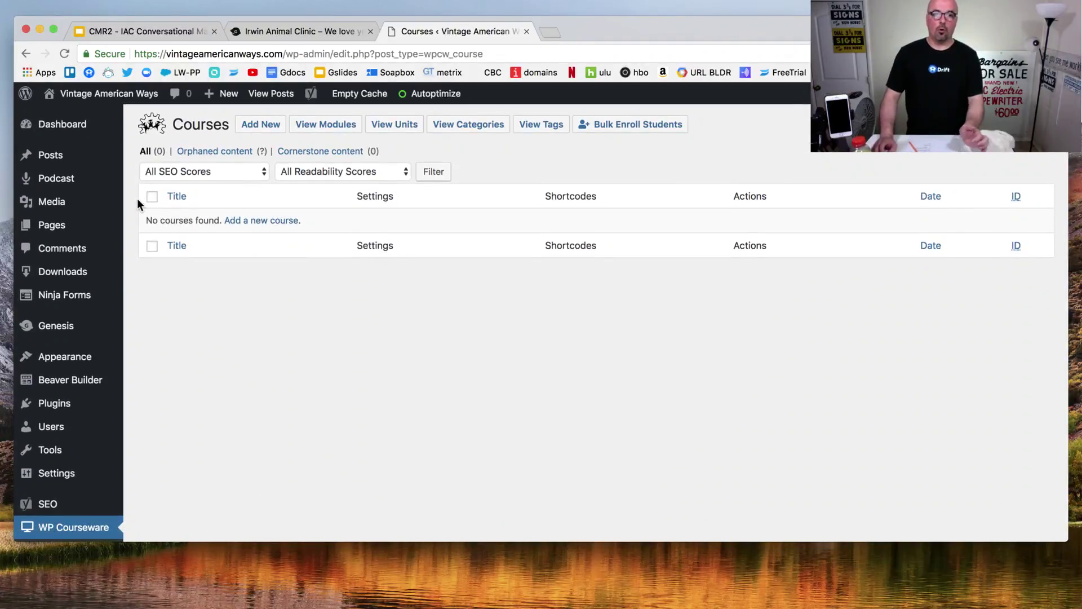
mouse_move(73, 99)
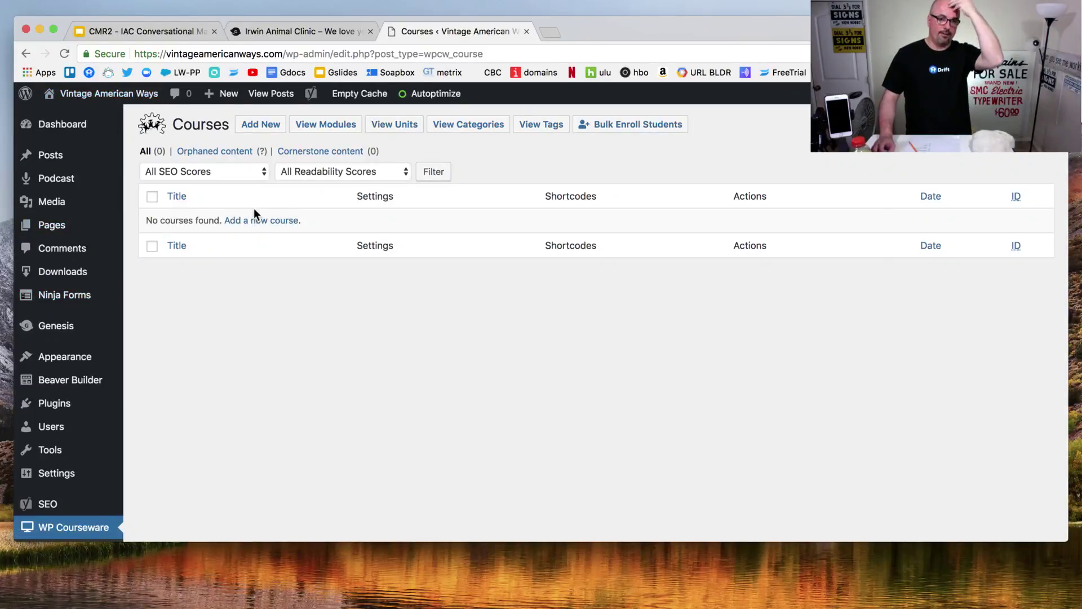
left_click(260, 124)
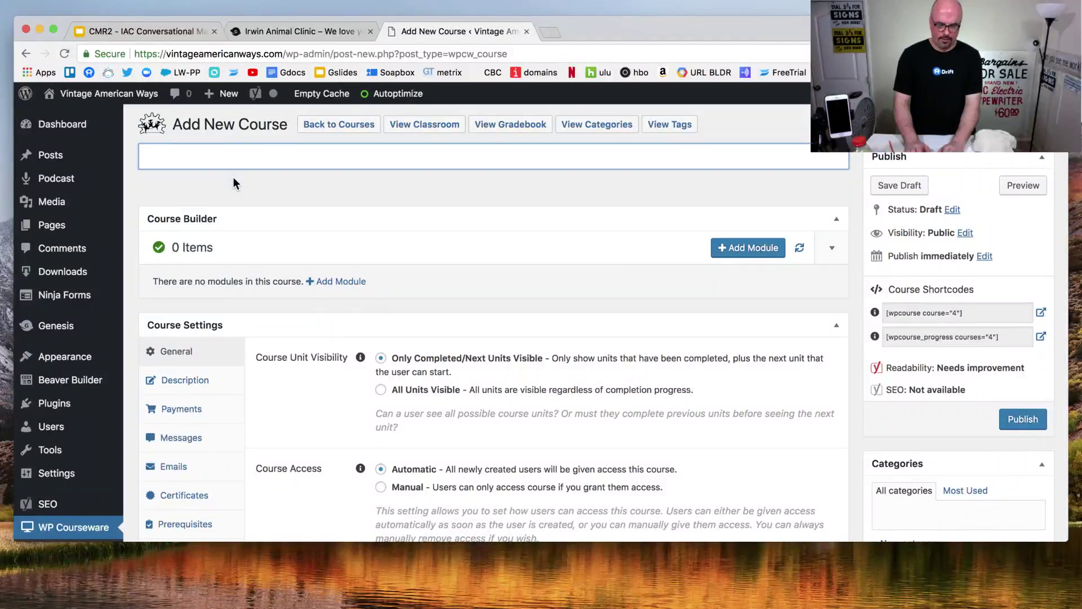
type("Teach")
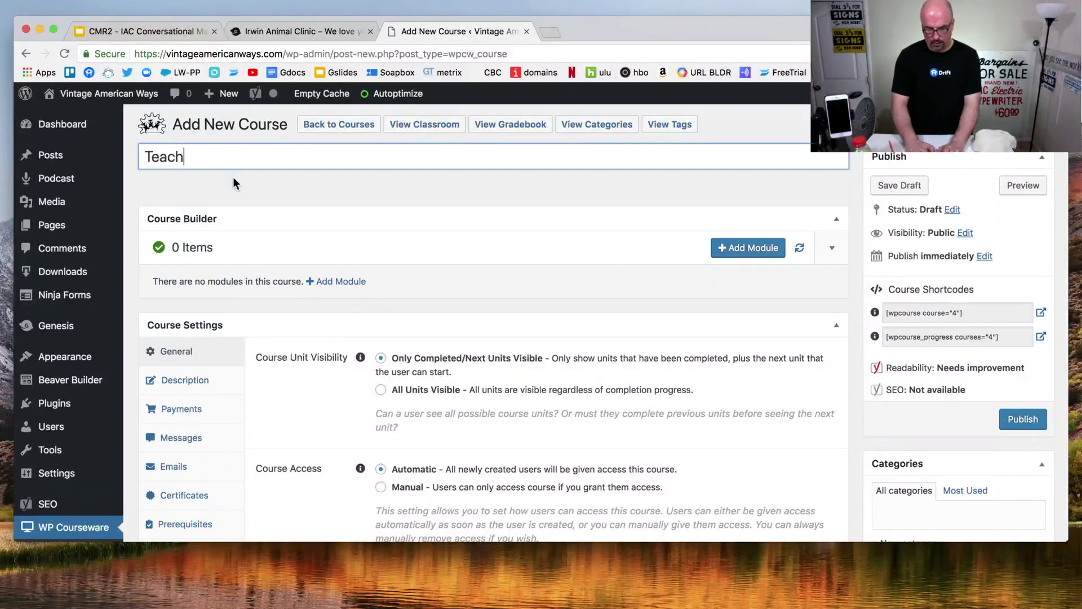
type("ers")
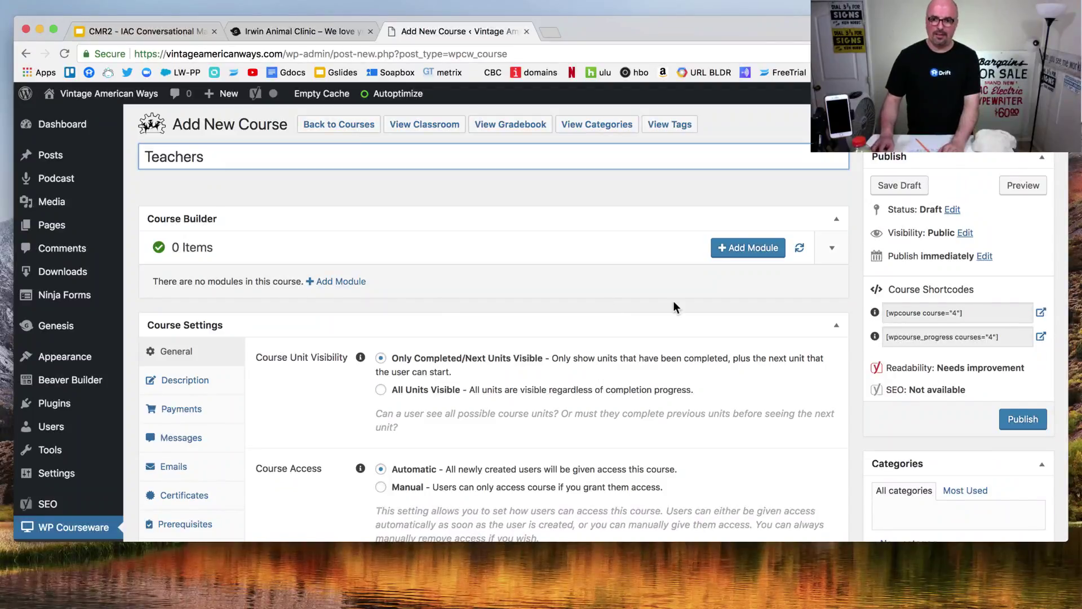
scroll(871, 424, "down", 4)
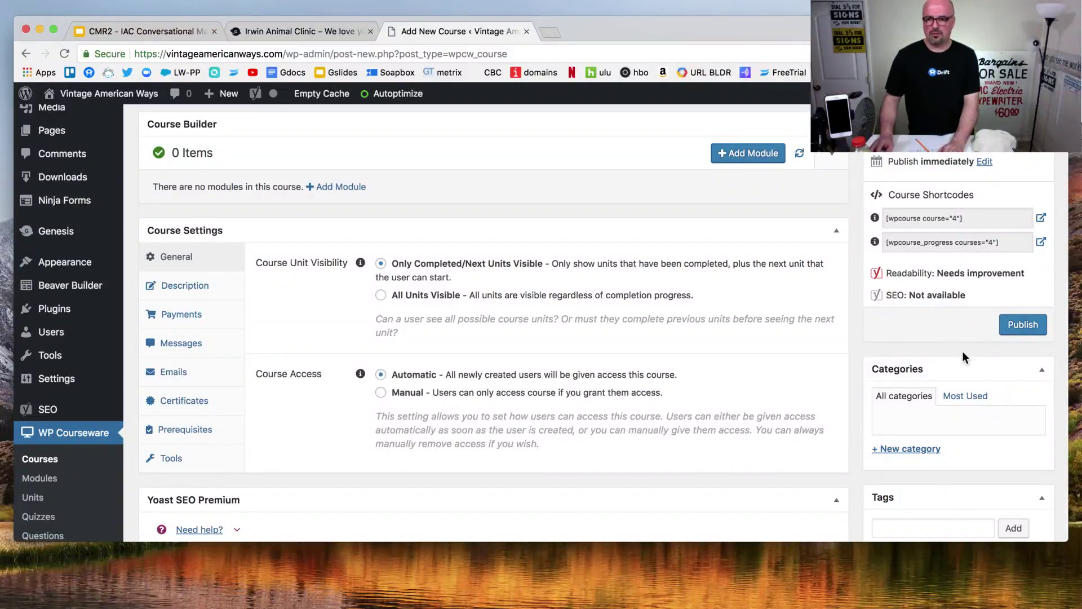
left_click(1023, 326)
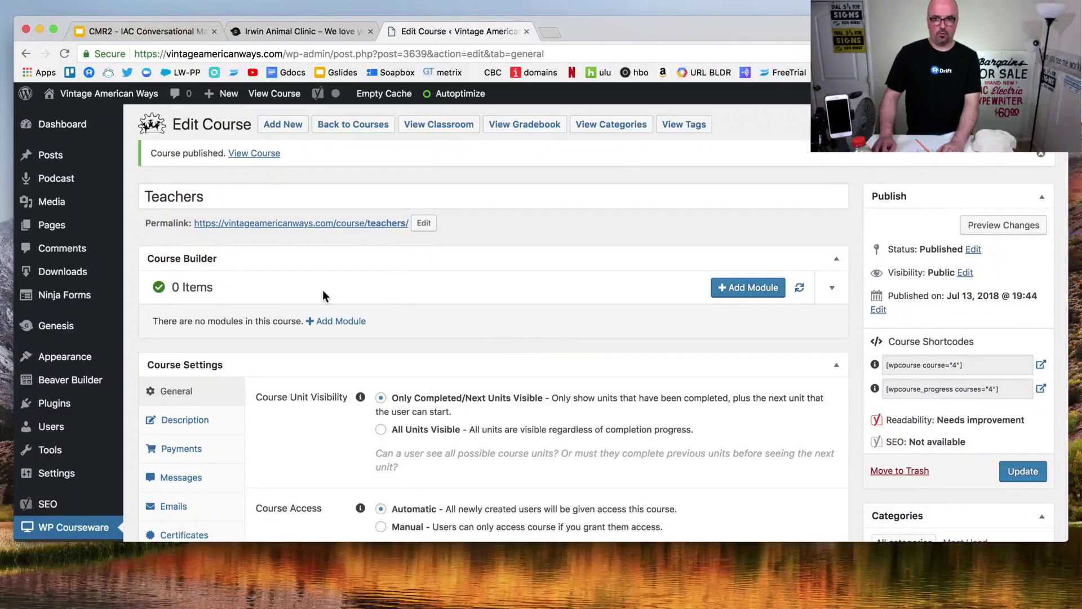
left_click(759, 289)
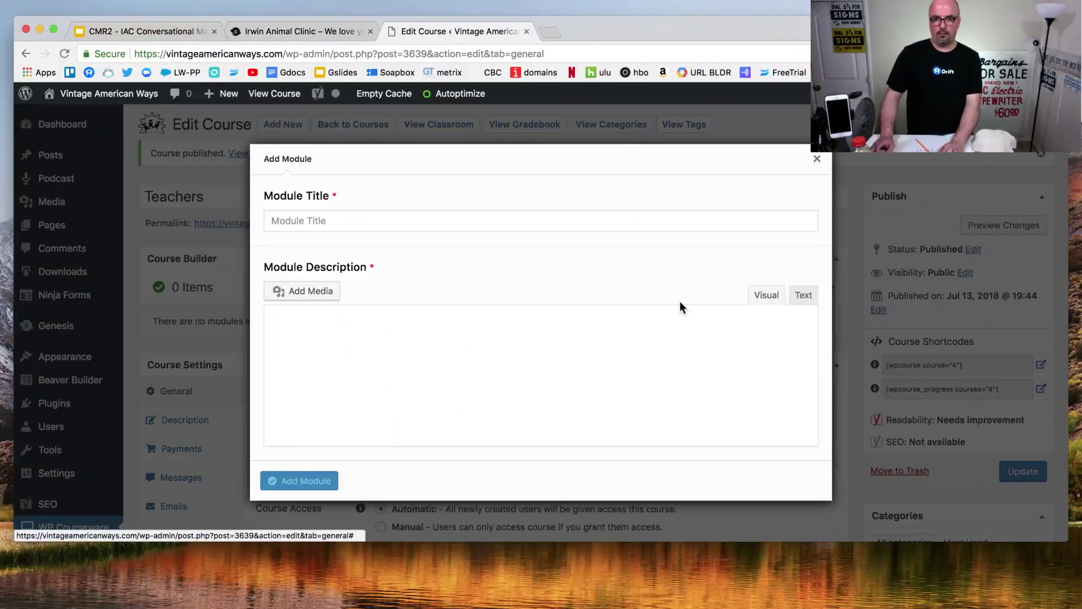
left_click(381, 219)
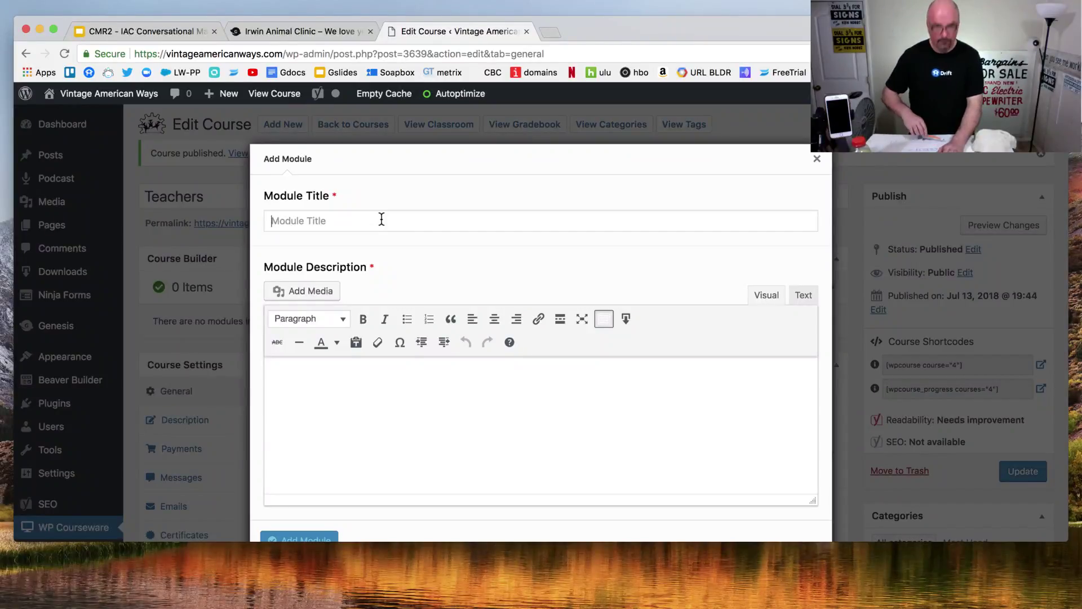
type("Book")
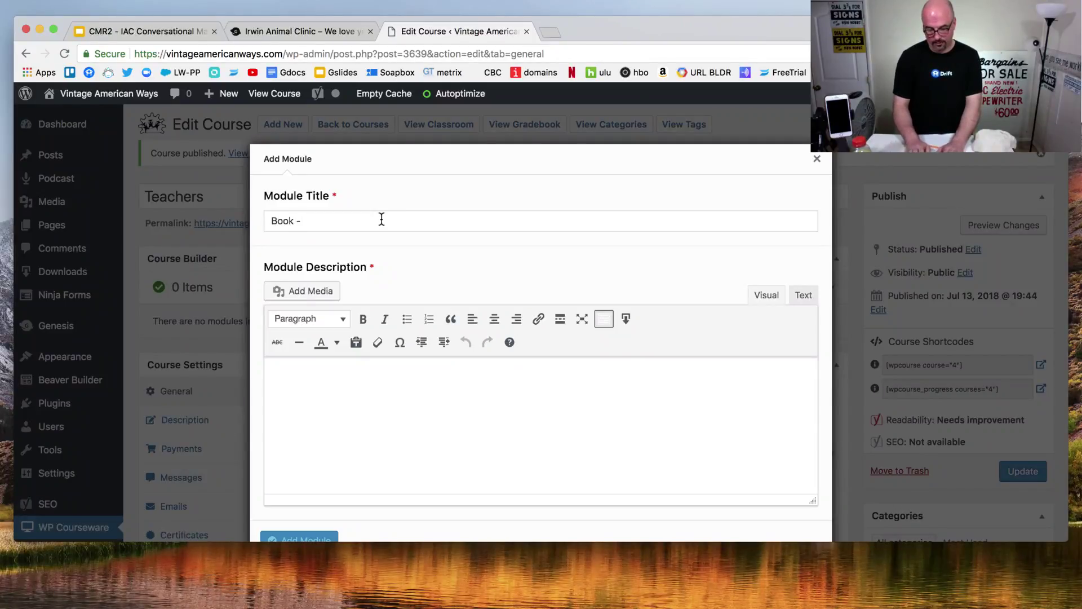
type(" - The")
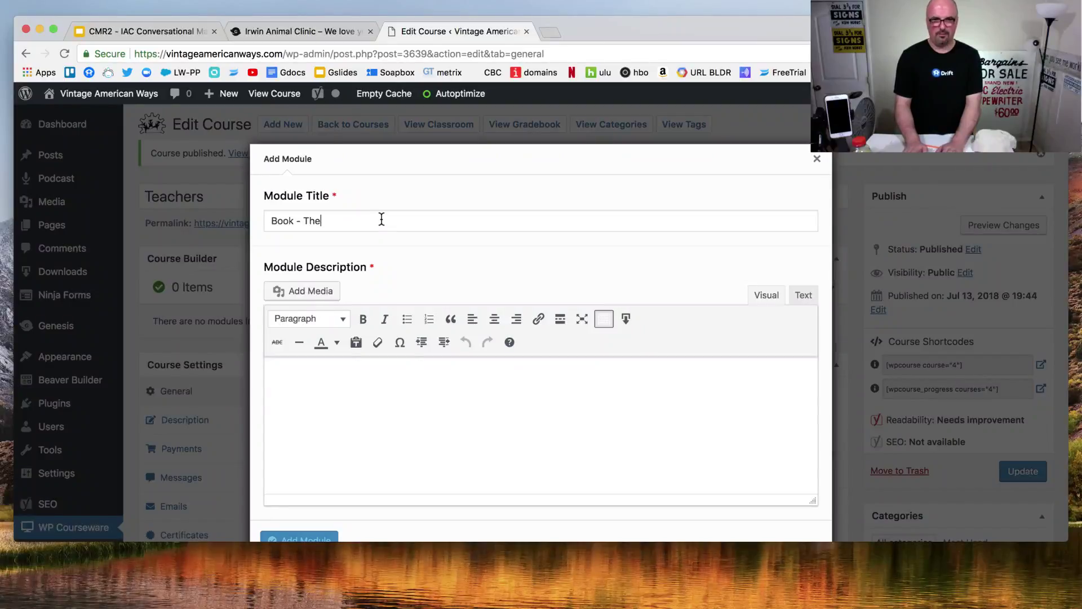
key("BackSpace")
key("BackSpace")
key("BackSpace")
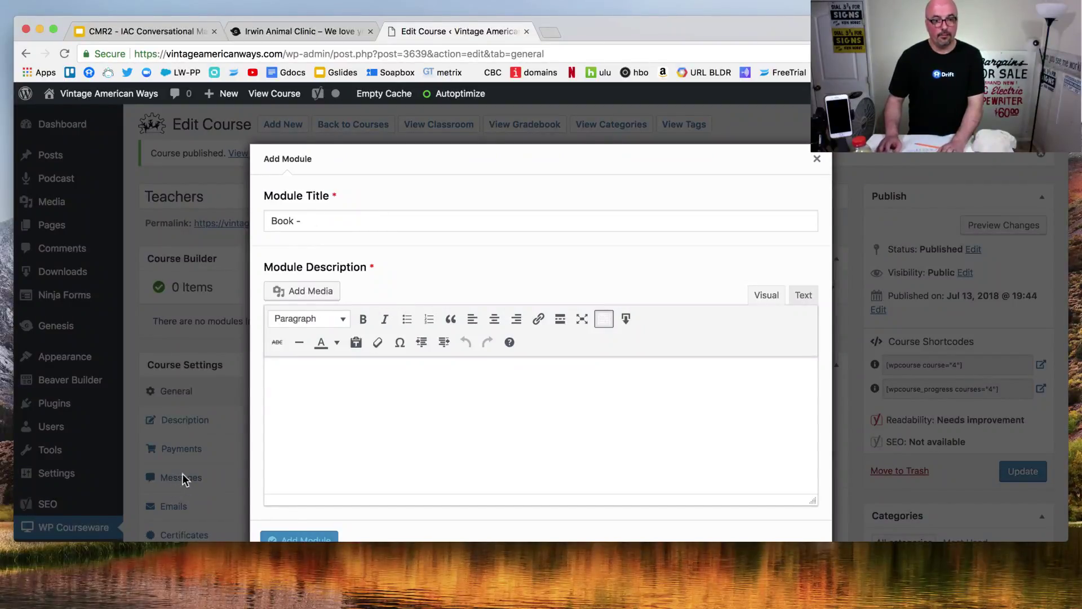
scroll(671, 305, "down", 1)
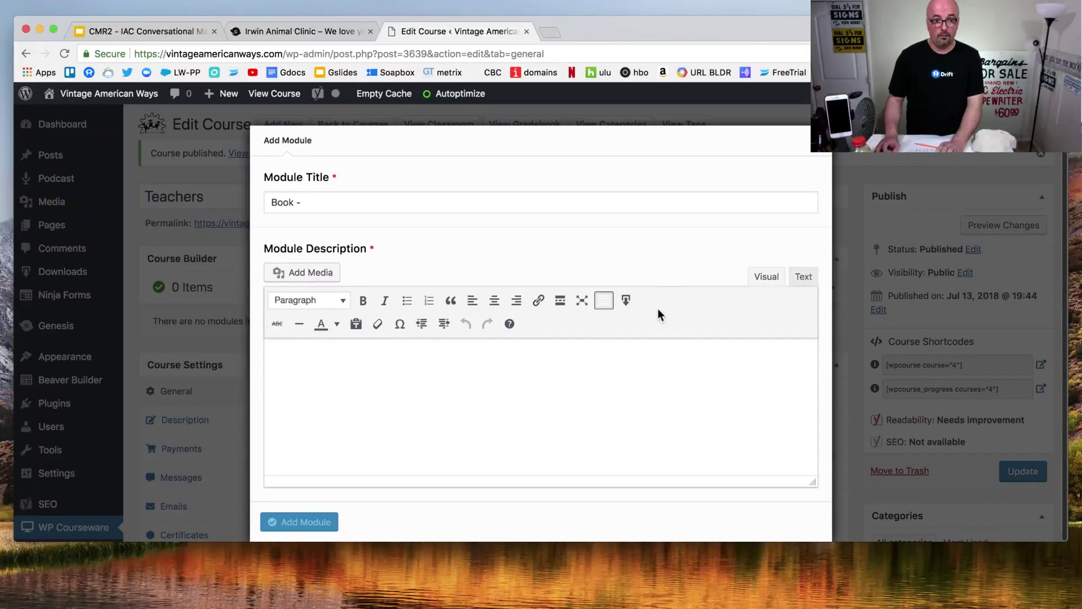
left_click(815, 153)
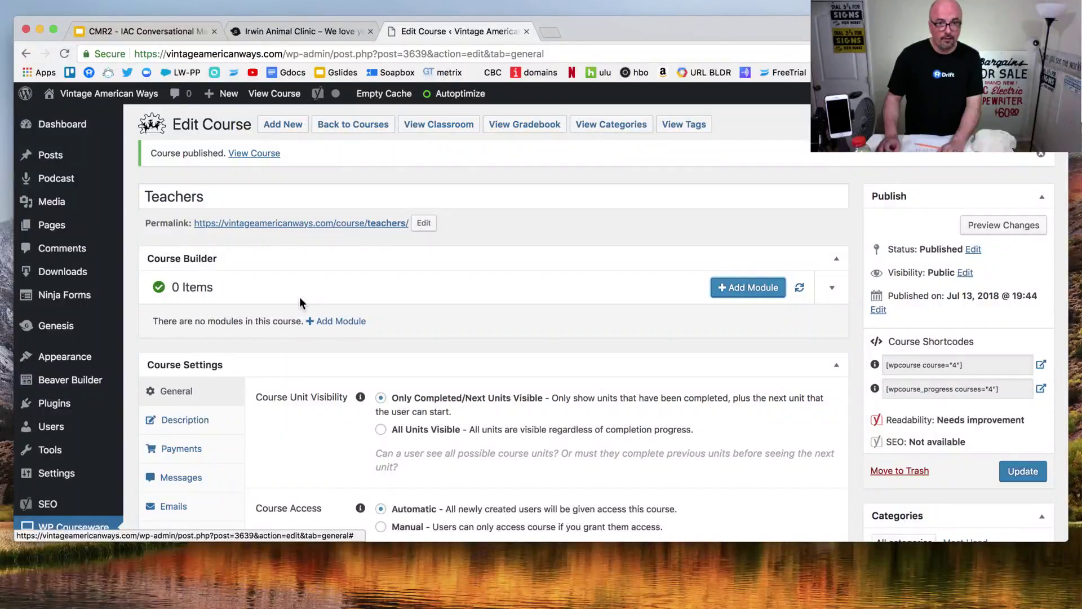
- Add a module titled "Book" with the description "Here" to the Teachers course, and close the module form
left_click(344, 322)
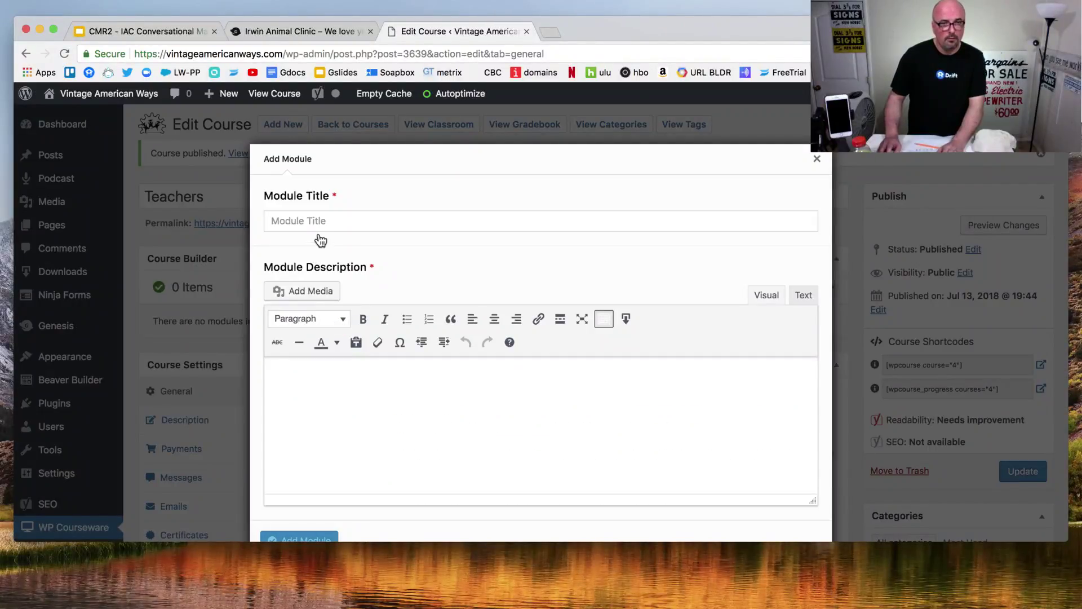
type("Book")
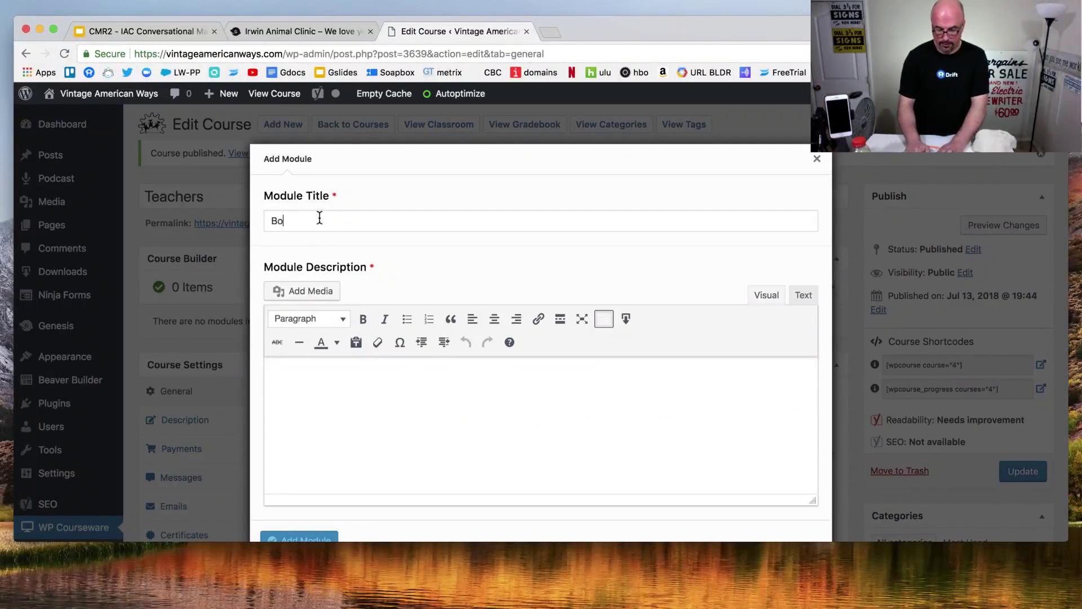
right_click(369, 390)
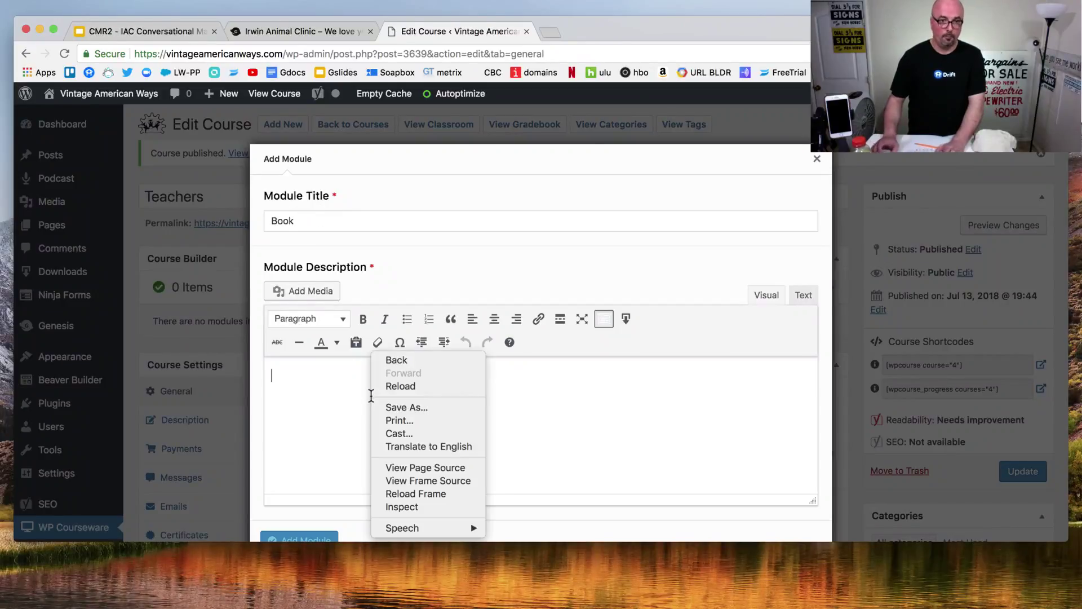
left_click(290, 390)
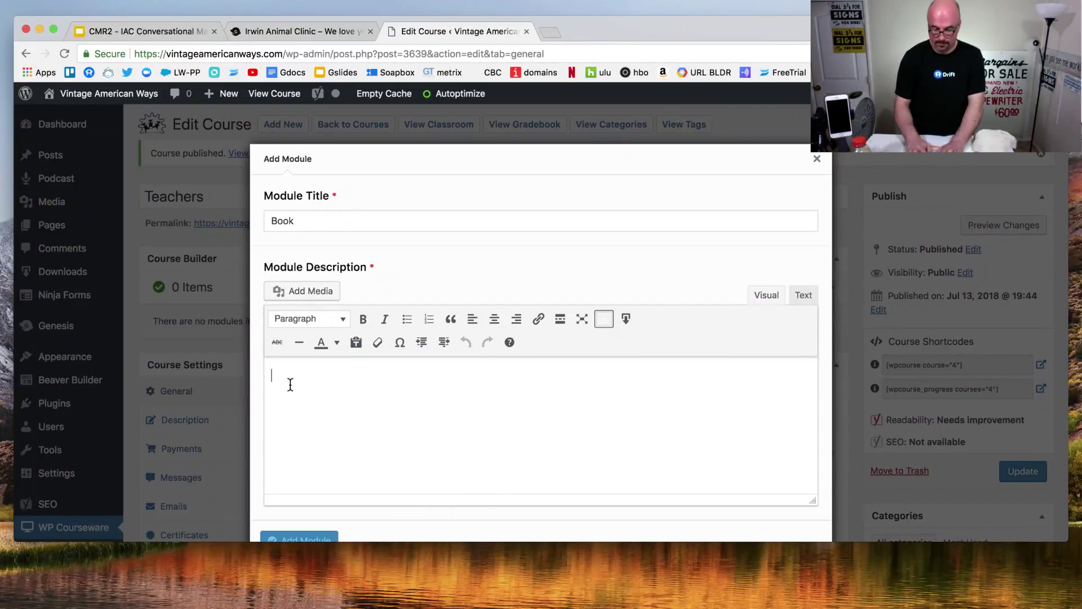
type("Here")
left_click(286, 540)
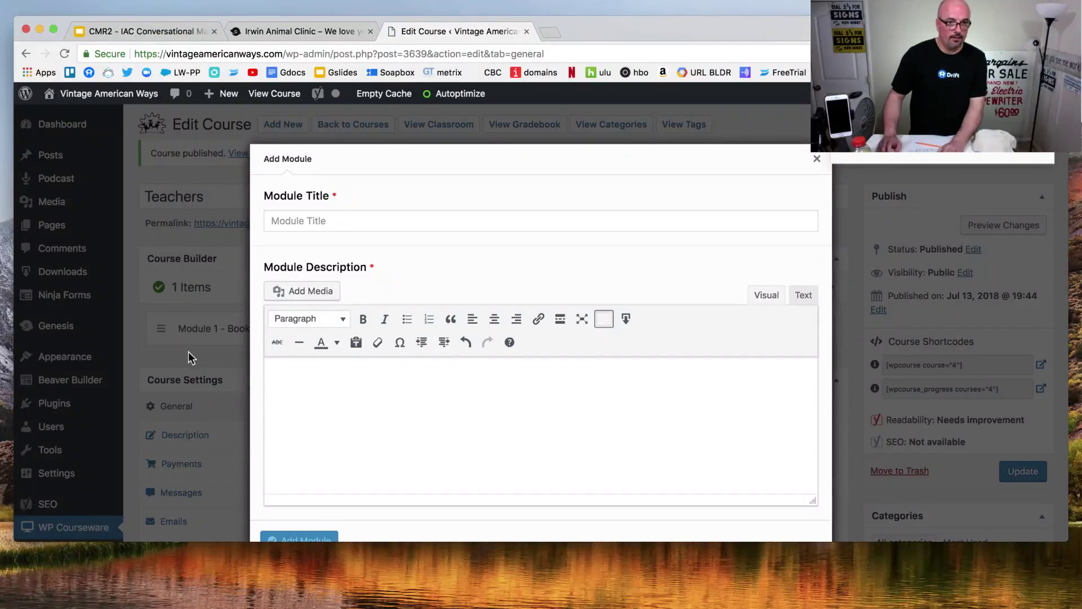
left_click(817, 158)
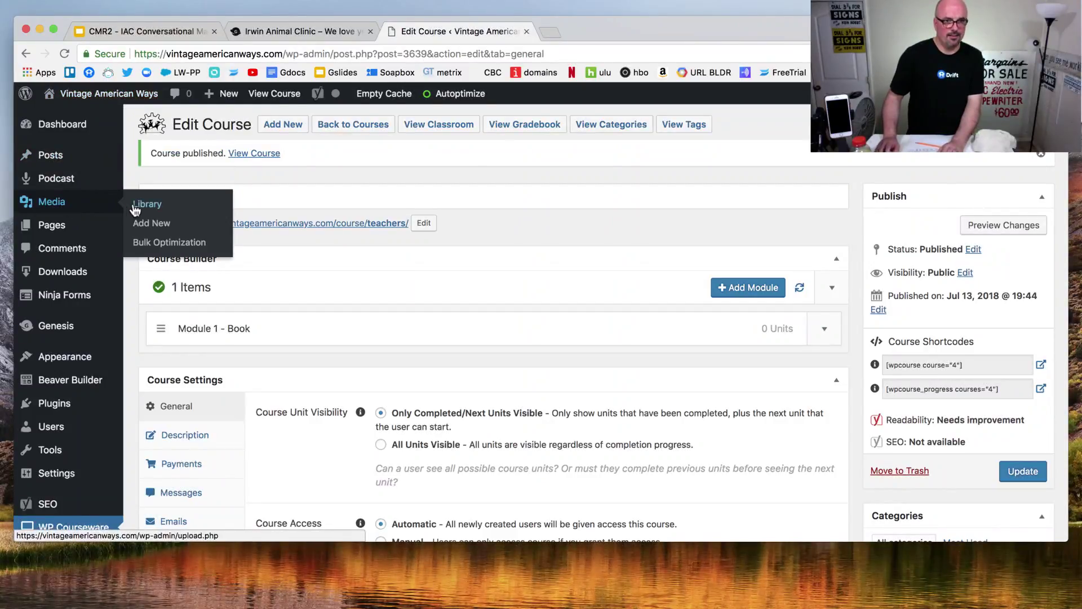
- Open the site's media library in full screen and look through the uploaded images, documents and audio files down to the oldest
left_click(137, 204)
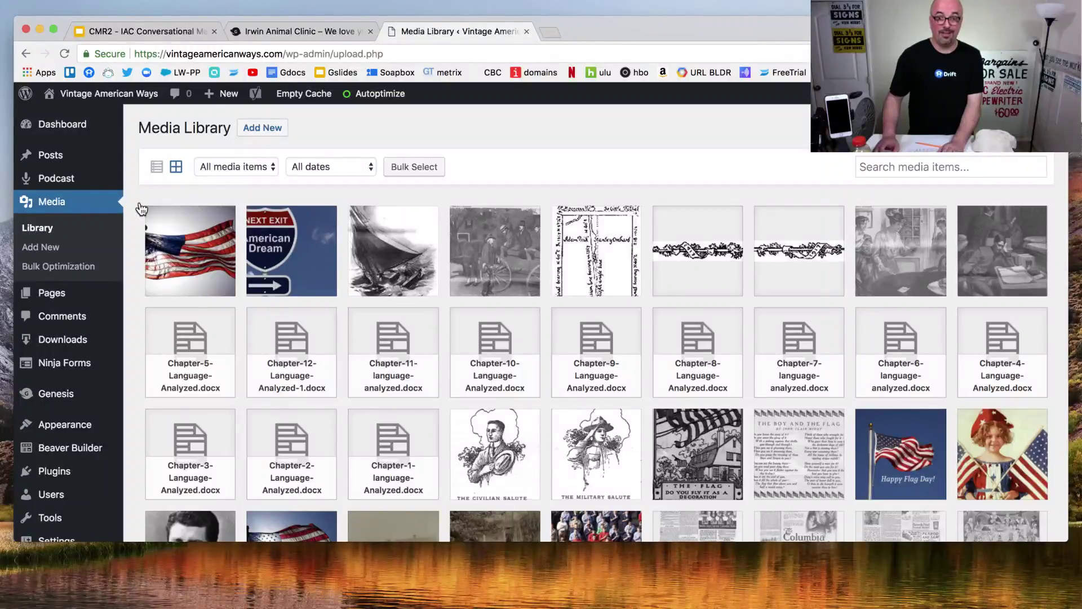
left_click(52, 29)
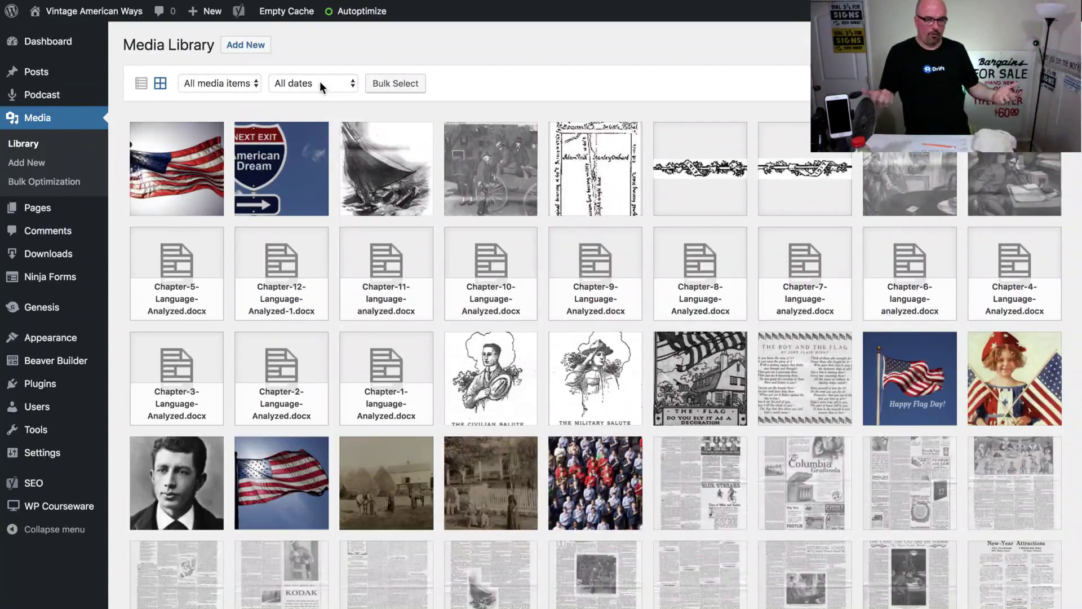
scroll(360, 180, "down", 10)
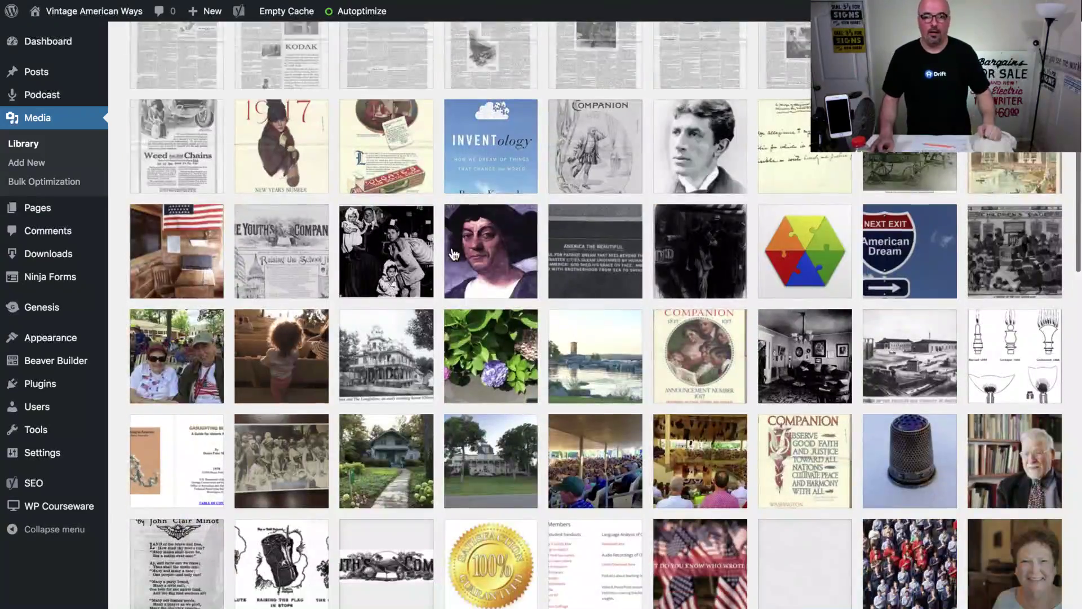
scroll(454, 254, "down", 20)
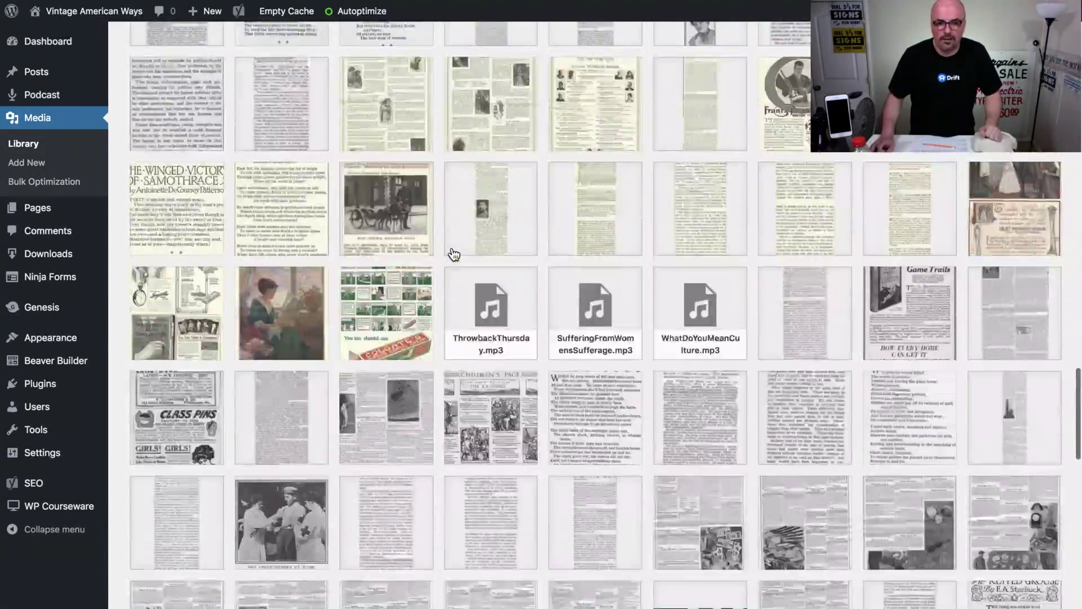
scroll(454, 254, "down", 20)
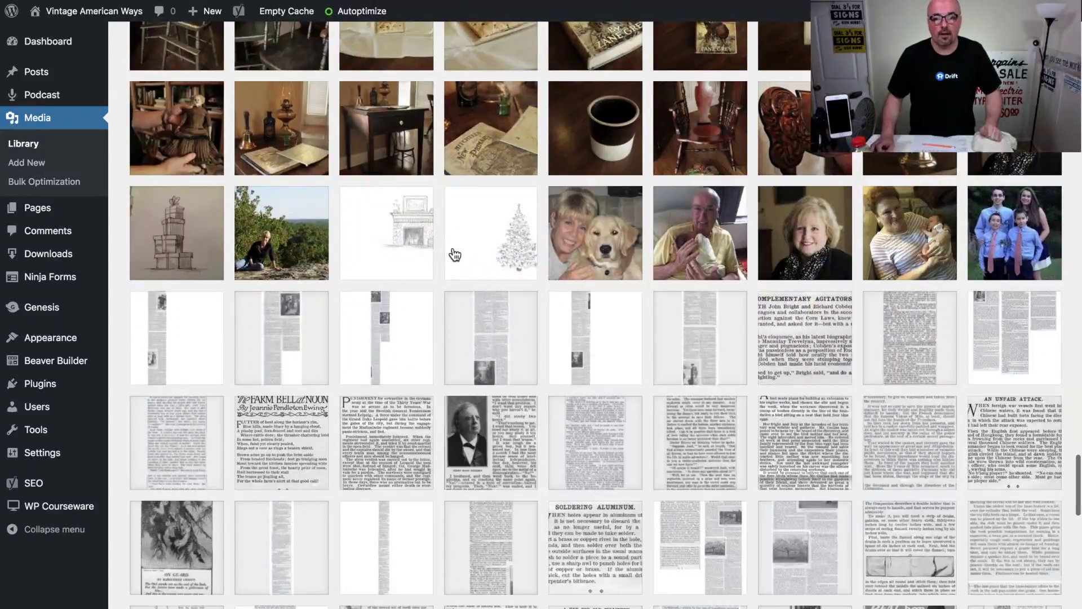
scroll(453, 254, "down", 20)
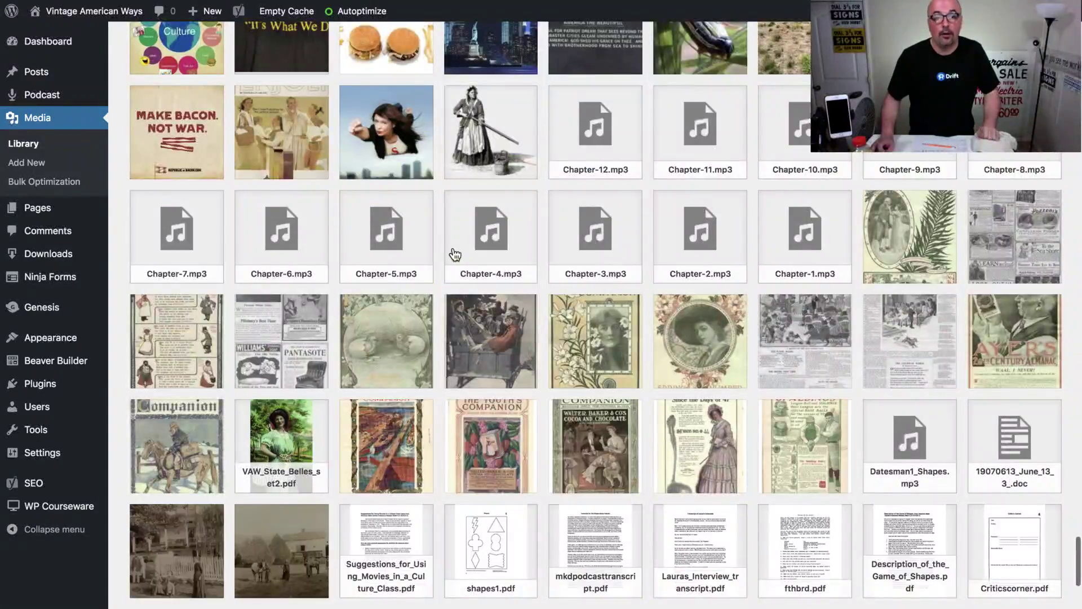
scroll(453, 255, "down", 5)
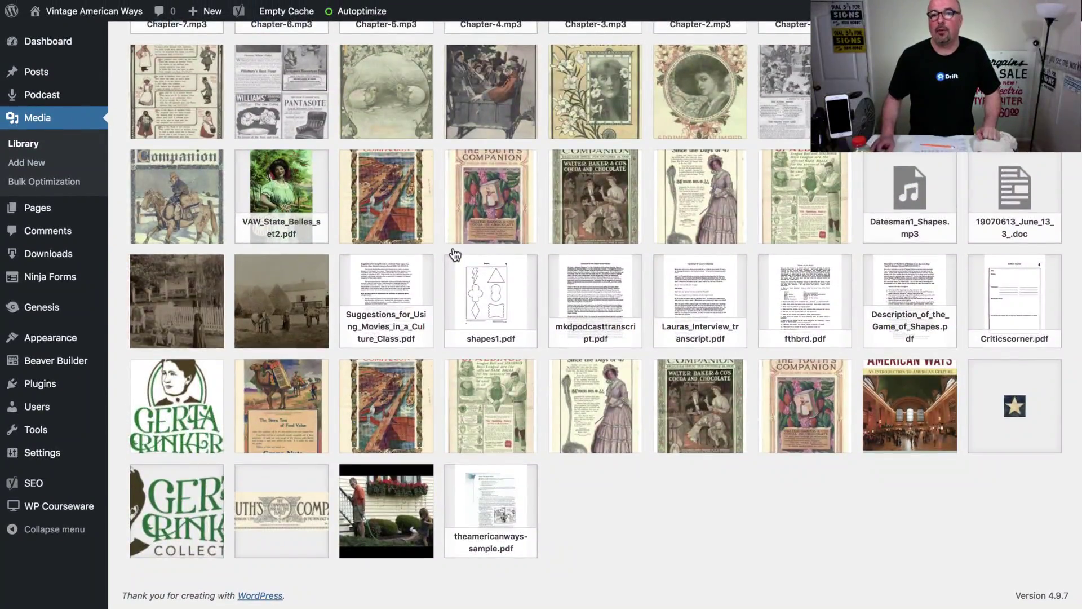
scroll(454, 255, "up", 10)
scroll(454, 254, "up", 10)
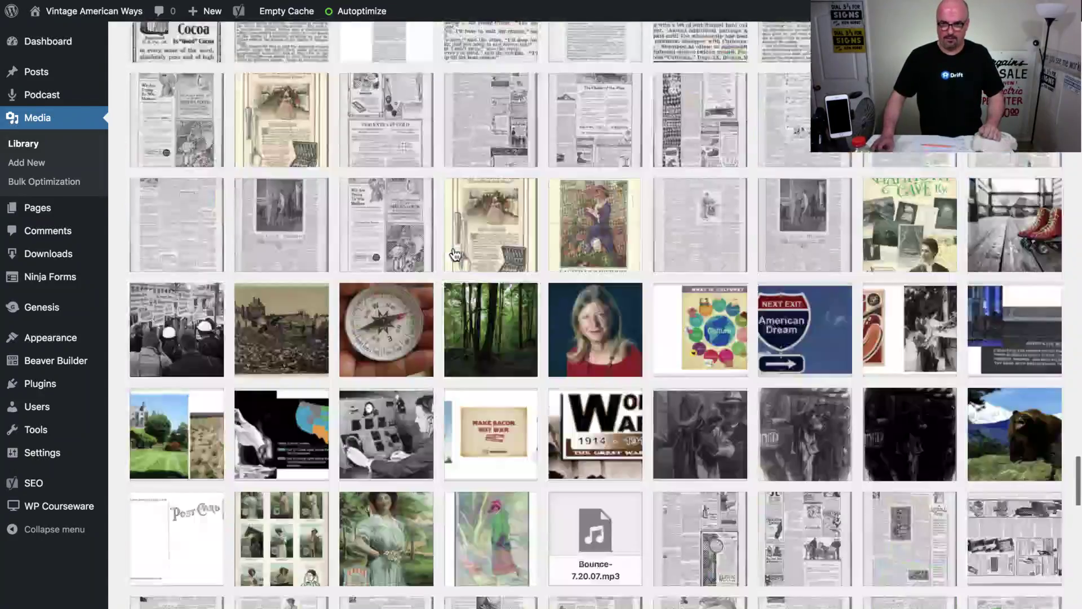
scroll(454, 254, "up", 8)
scroll(454, 254, "down", 4)
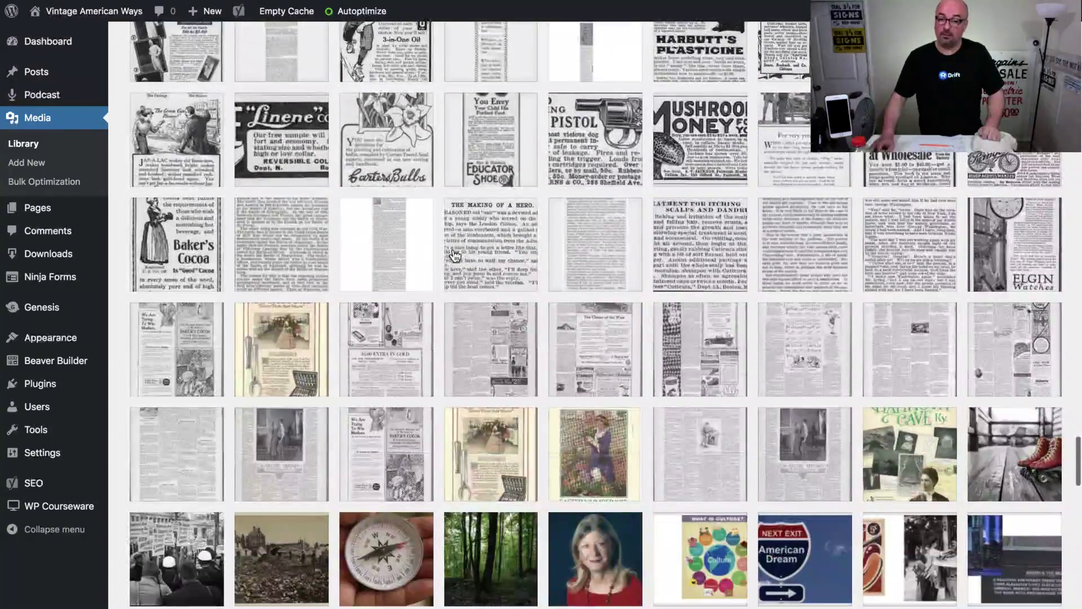
left_click(478, 362)
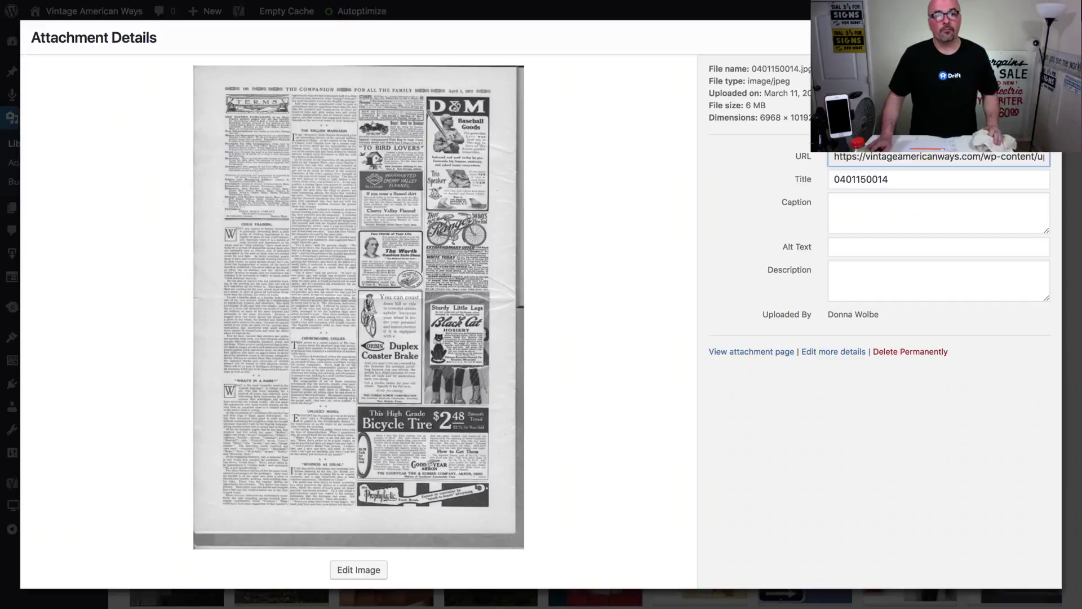
key("Escape")
left_click(504, 370)
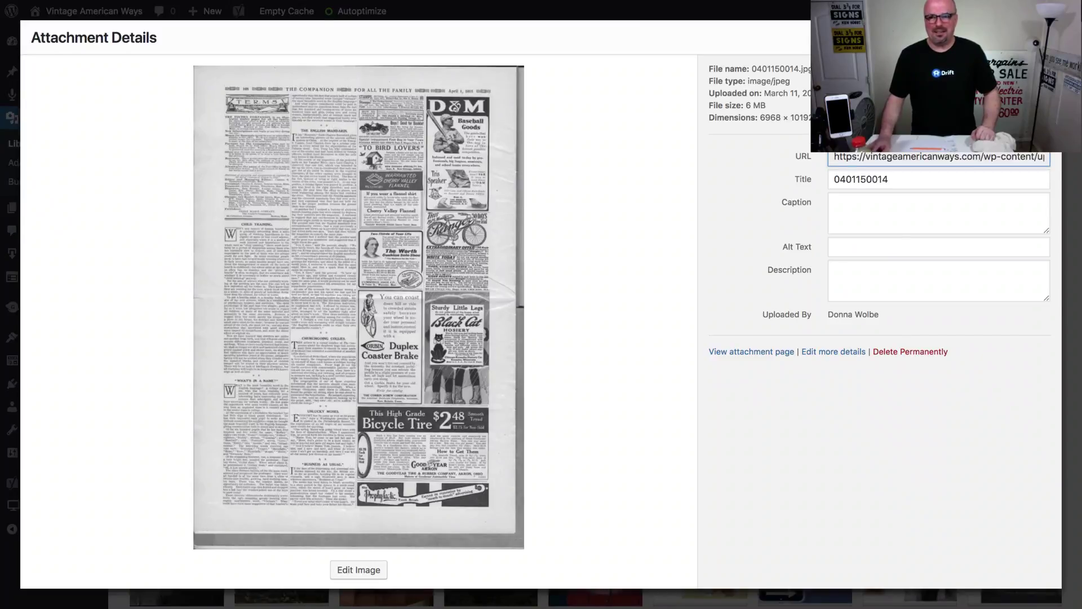
key("Escape")
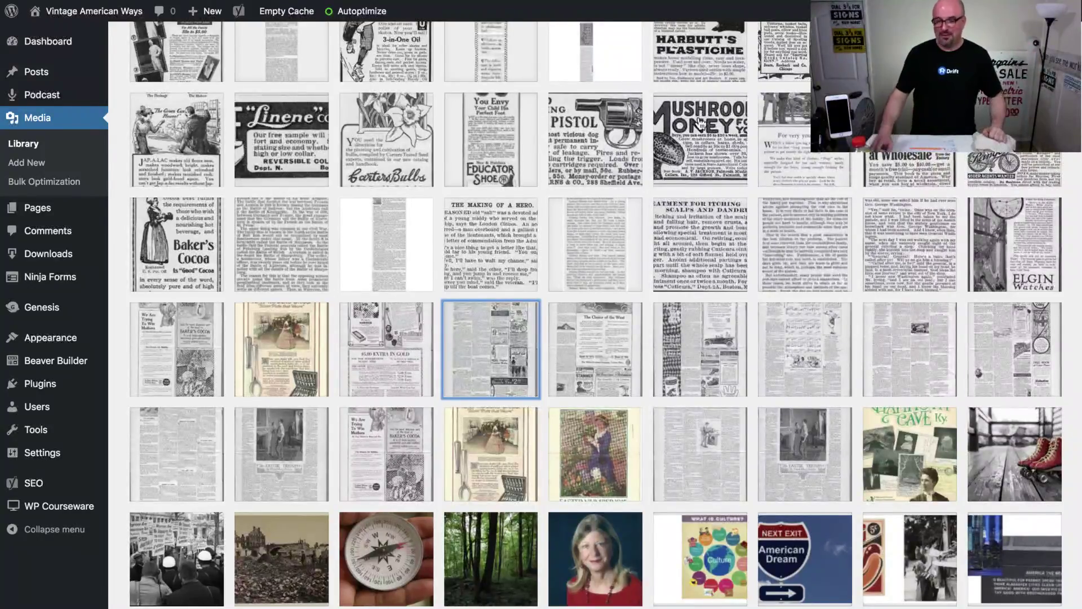
- Review the oldest uploads at the end of the library and return to the scanned magazine pages
scroll(767, 220, "down", 10)
scroll(767, 220, "down", 15)
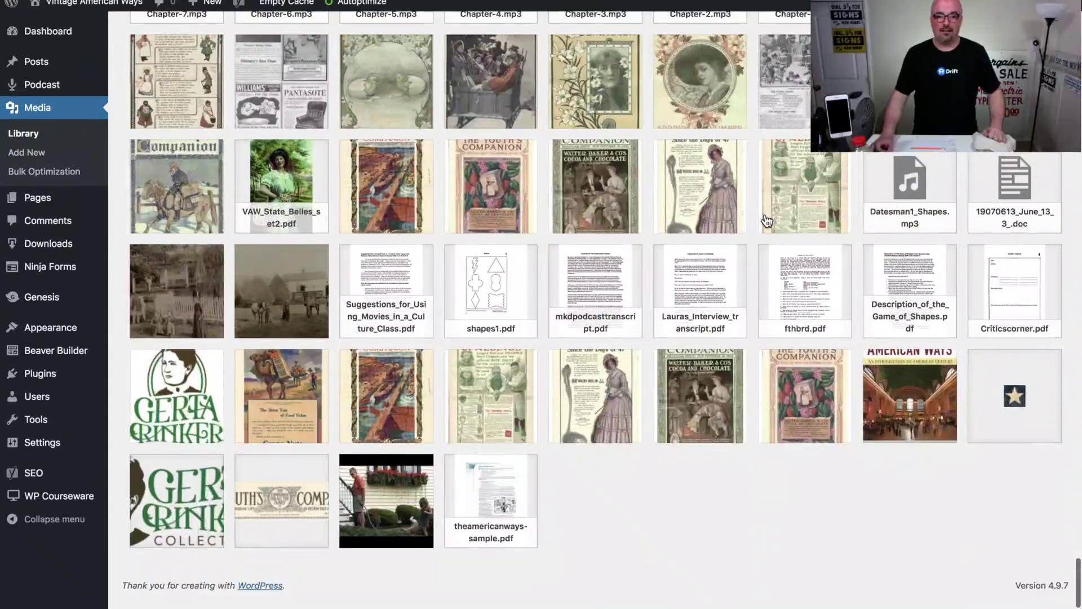
scroll(768, 221, "up", 4)
scroll(768, 221, "up", 5)
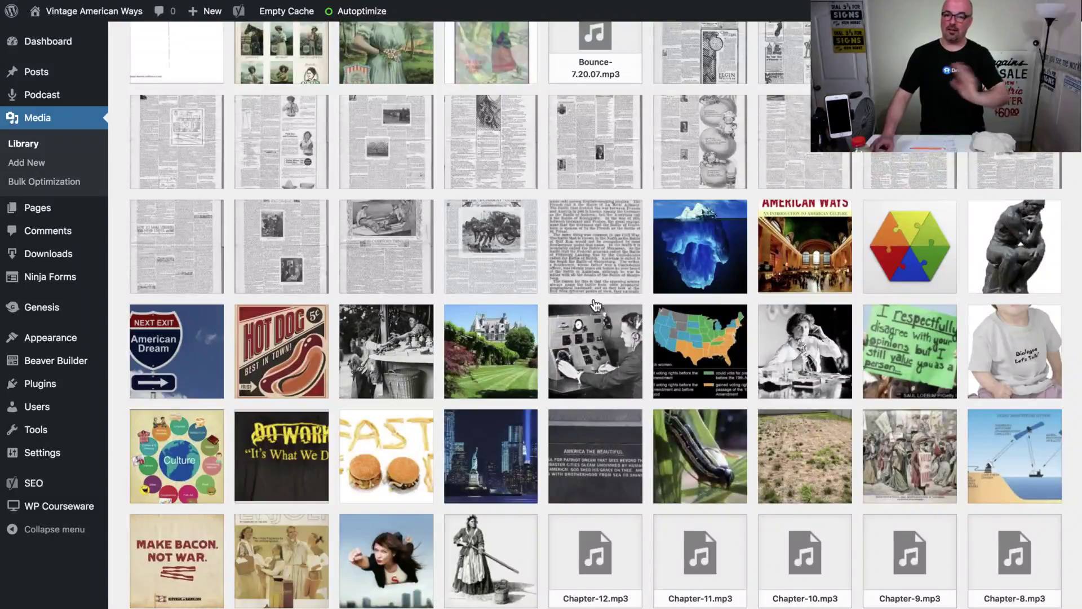
scroll(598, 305, "up", 15)
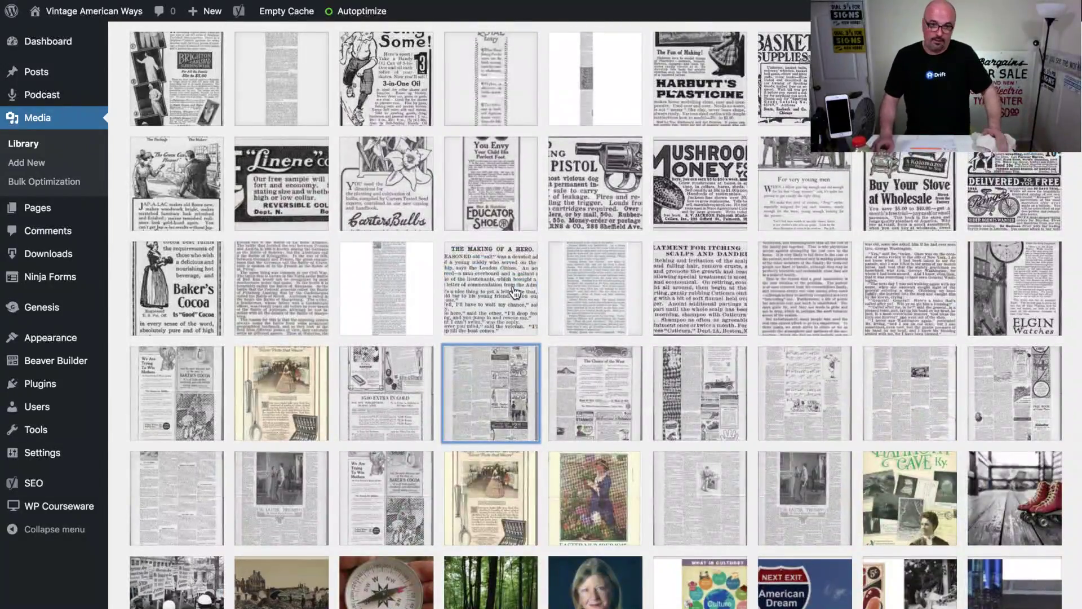
- Look through the scanned magazine pages and advertisements in the media library, then go back to the newer uploads
scroll(513, 291, "up", 15)
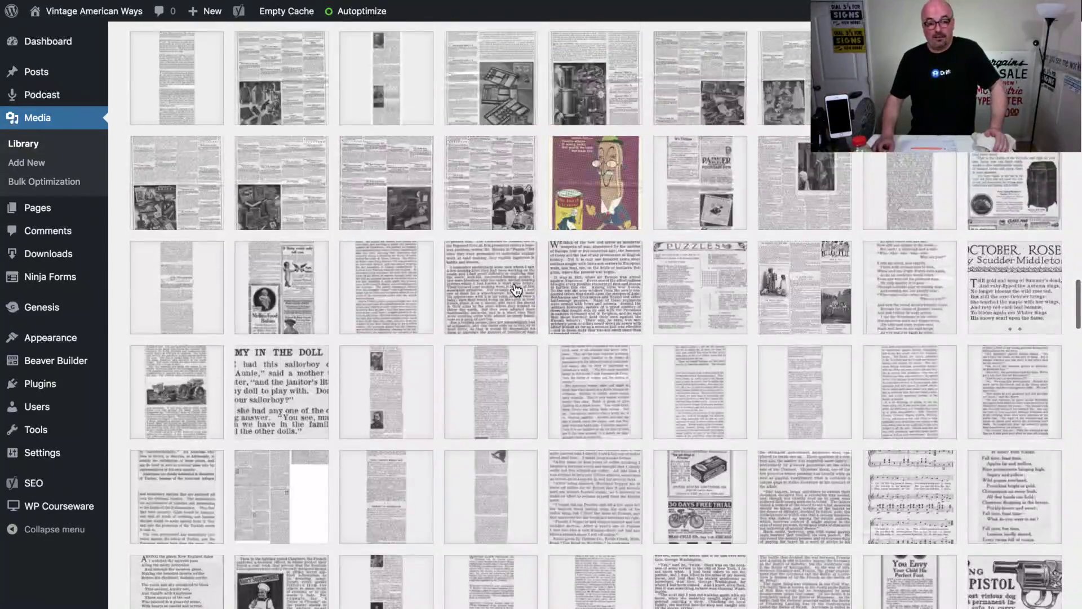
scroll(516, 290, "up", 15)
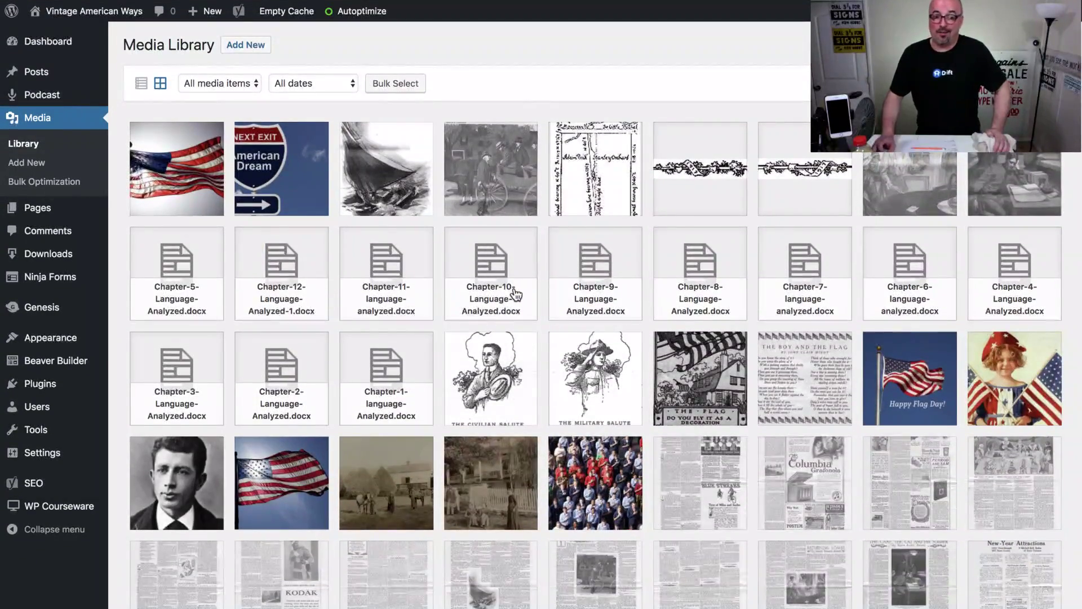
scroll(596, 327, "down", 10)
scroll(597, 327, "down", 8)
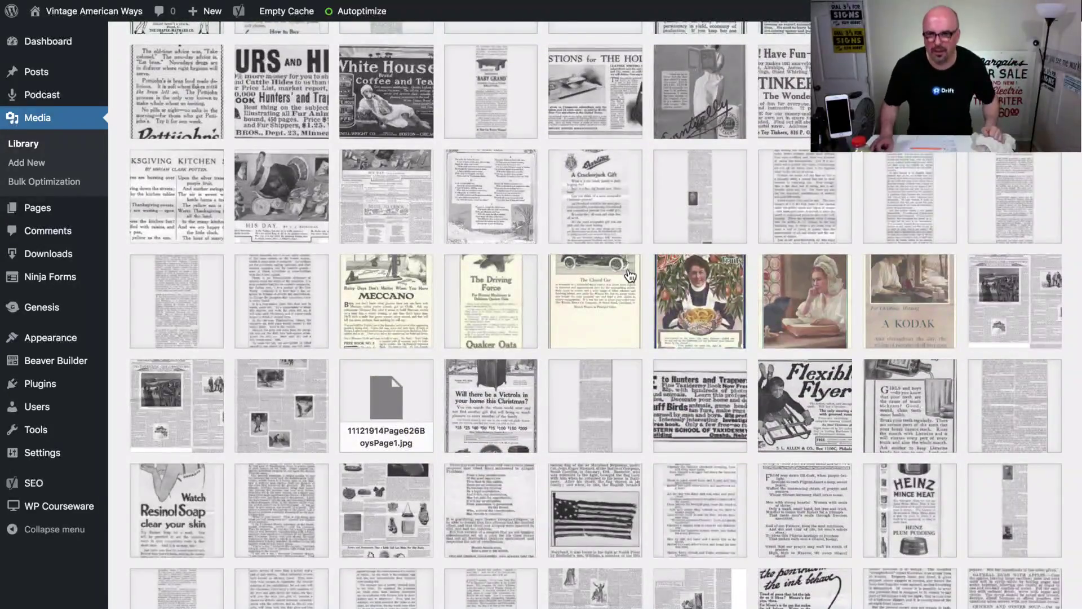
scroll(636, 278, "down", 8)
scroll(636, 278, "up", 20)
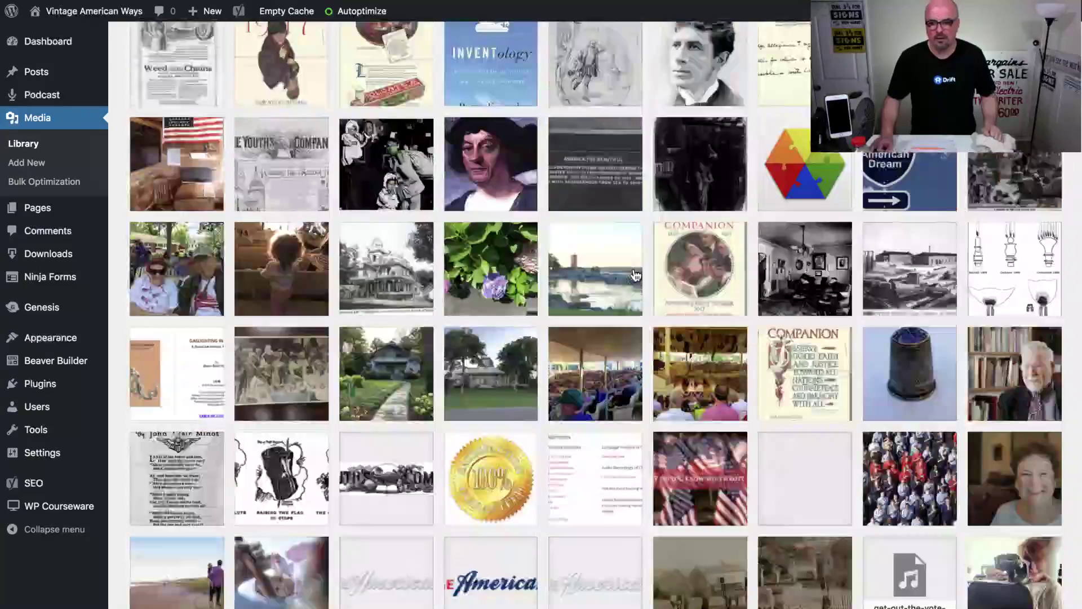
- Inspect the attachment details of the youths-companion-announcement-1917 image and return to the media grid
scroll(635, 275, "down", 10)
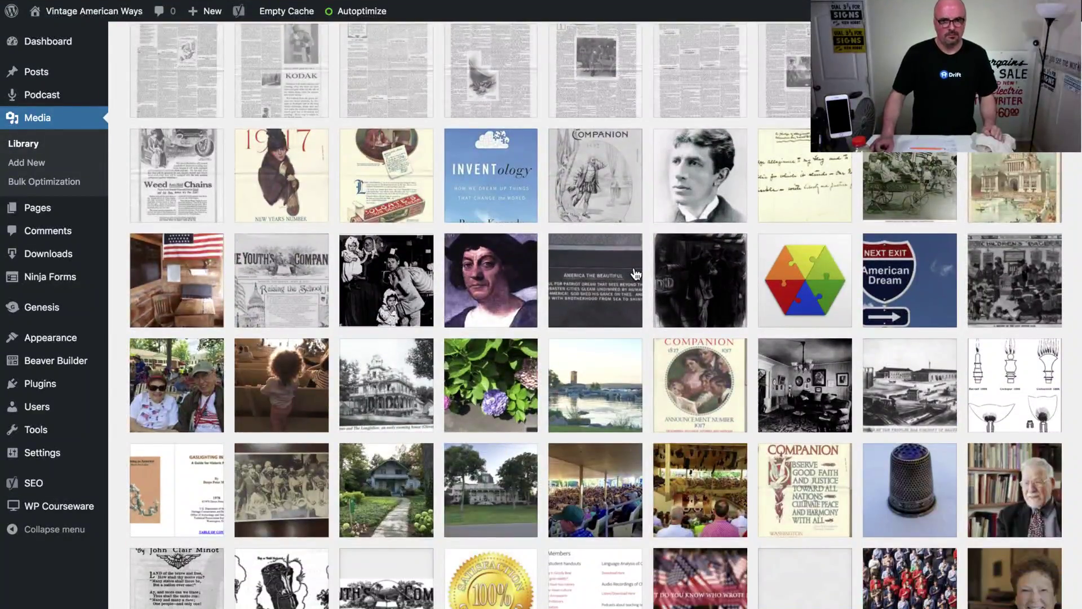
scroll(638, 275, "down", 3)
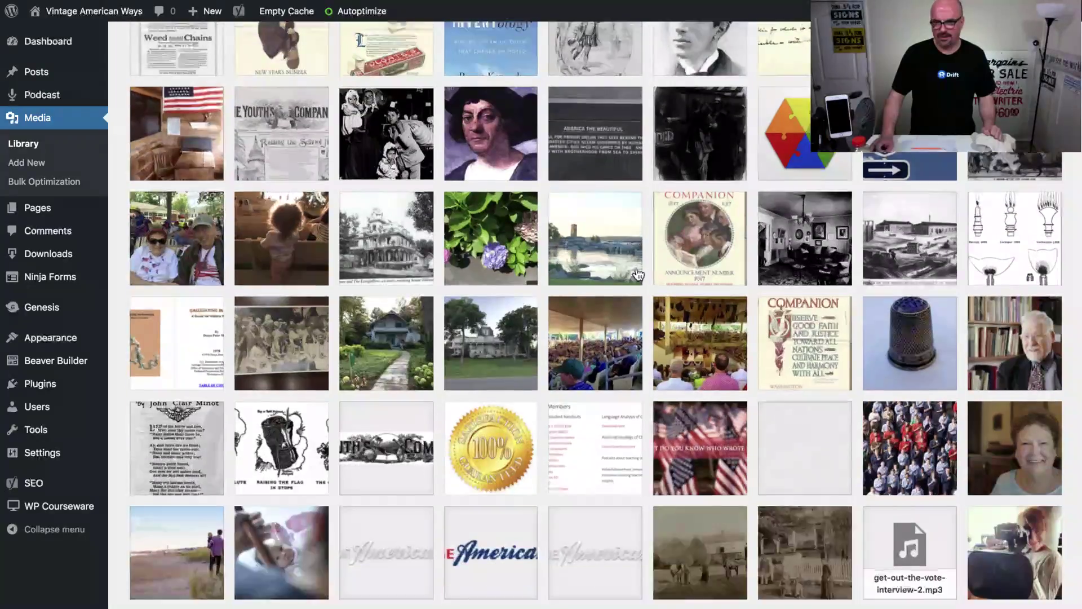
left_click(705, 211)
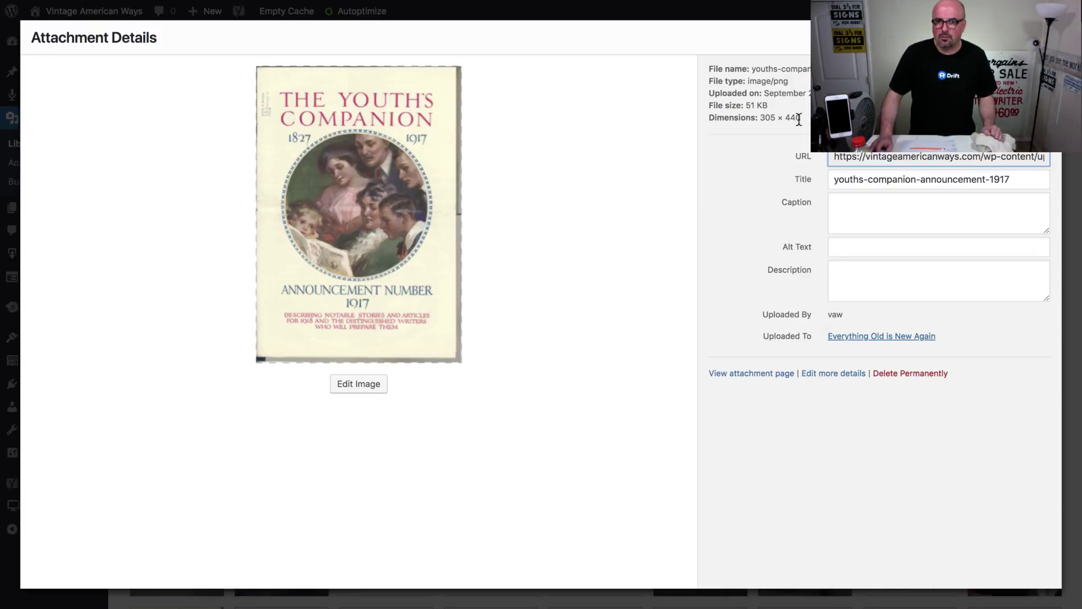
key("Escape")
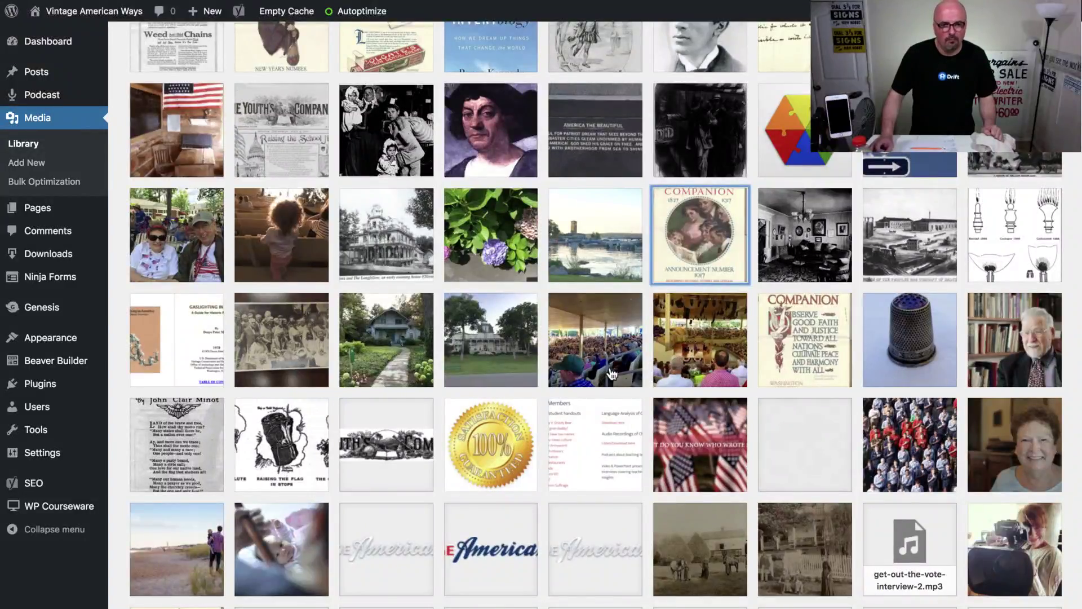
- Review the audio files and scanned advertisements in the media library, and return to the newest uploads
scroll(613, 374, "down", 7)
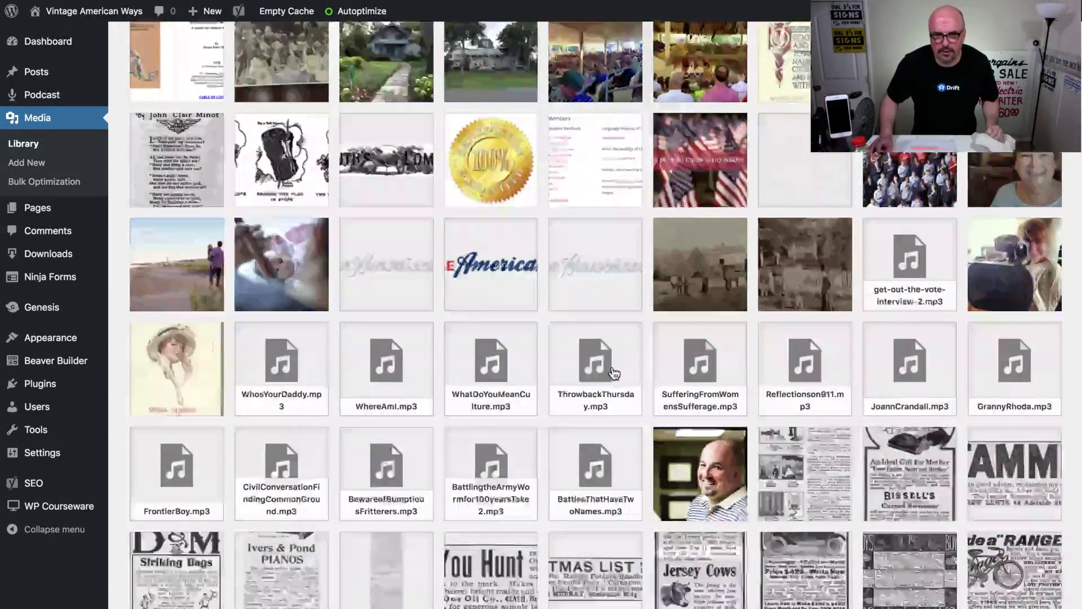
scroll(615, 372, "down", 4)
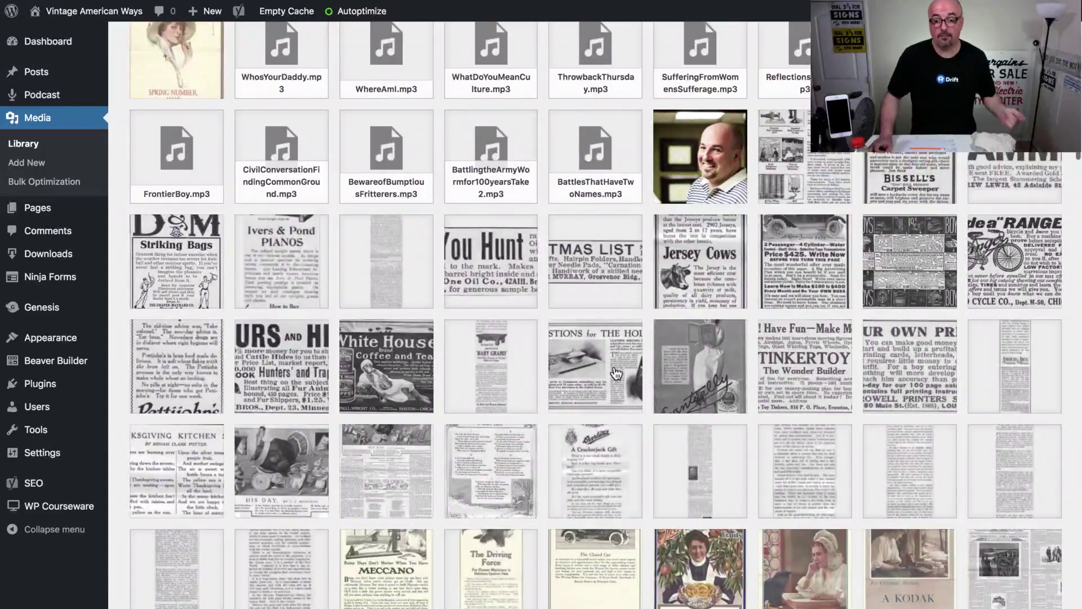
scroll(616, 374, "down", 10)
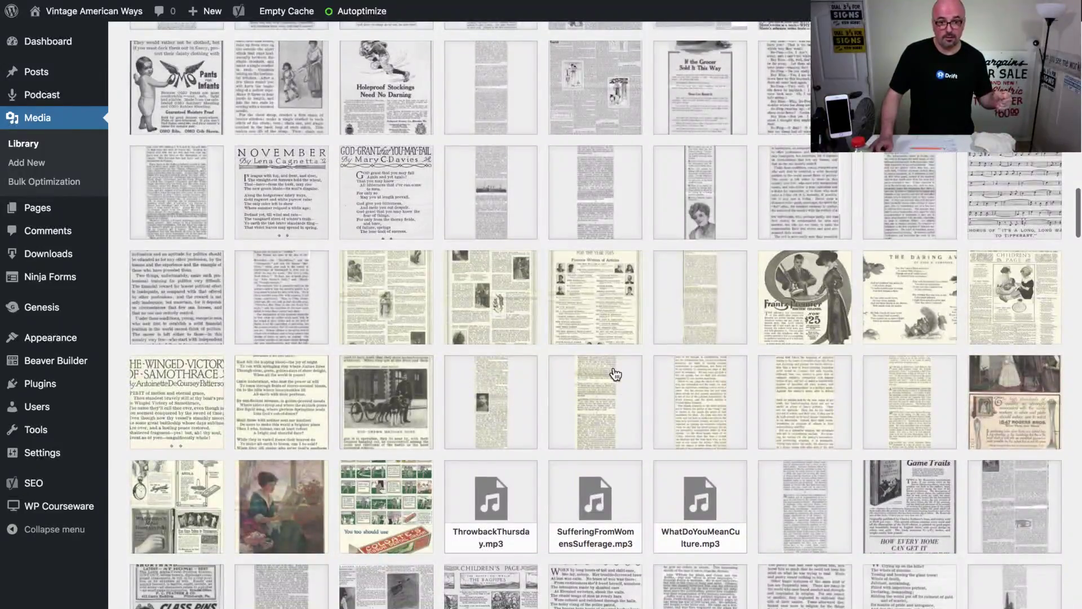
scroll(615, 374, "up", 20)
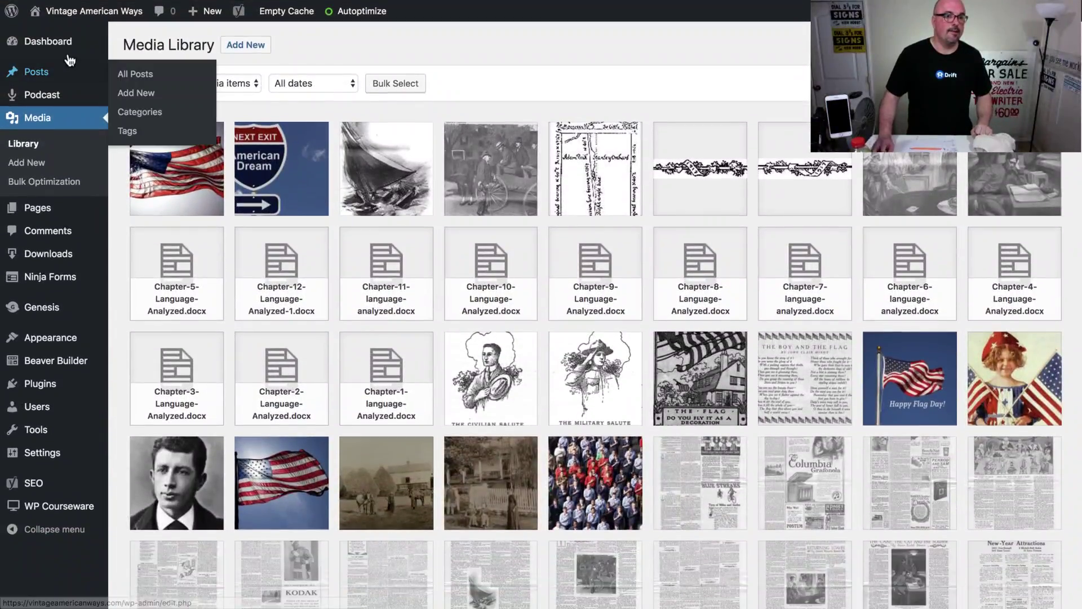
- Open the public site's Book (4th Ed) page and copy the book title ending in "4th Edition" from the Email 4 description
left_click(69, 37)
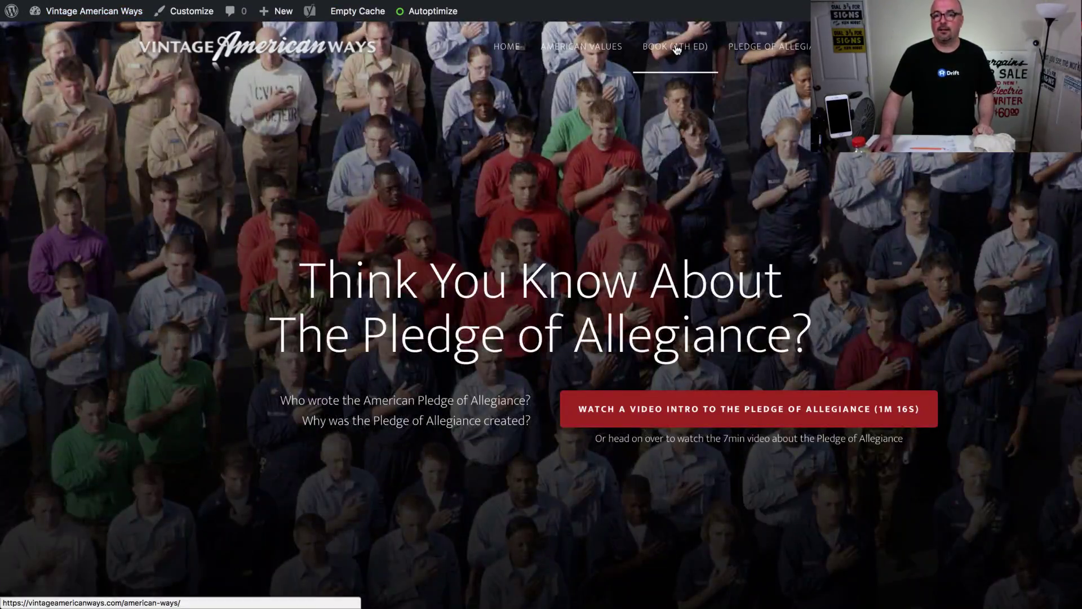
left_click(677, 50)
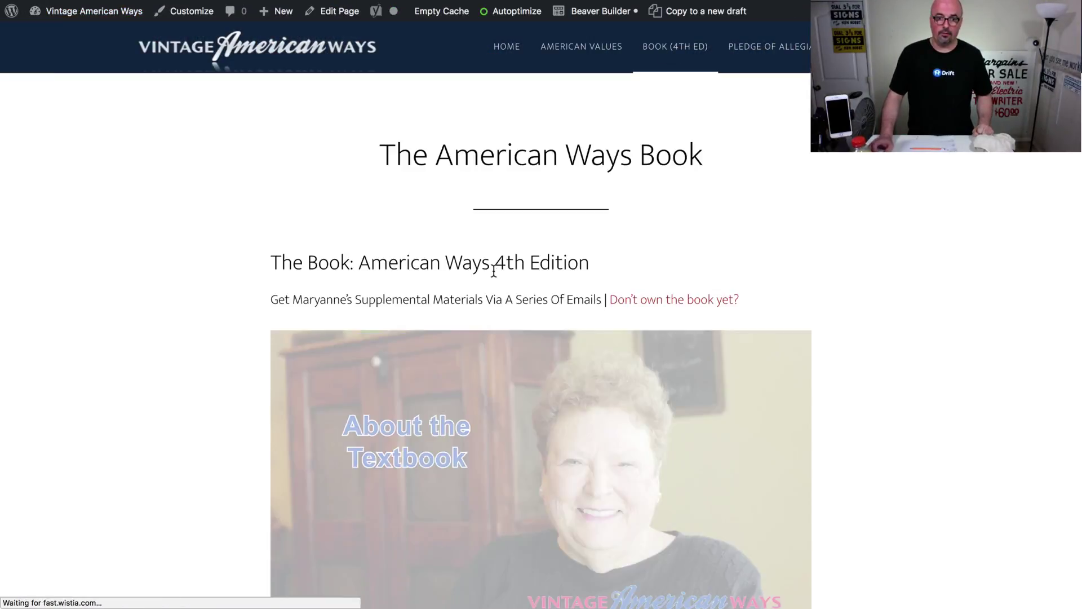
scroll(440, 205, "down", 5)
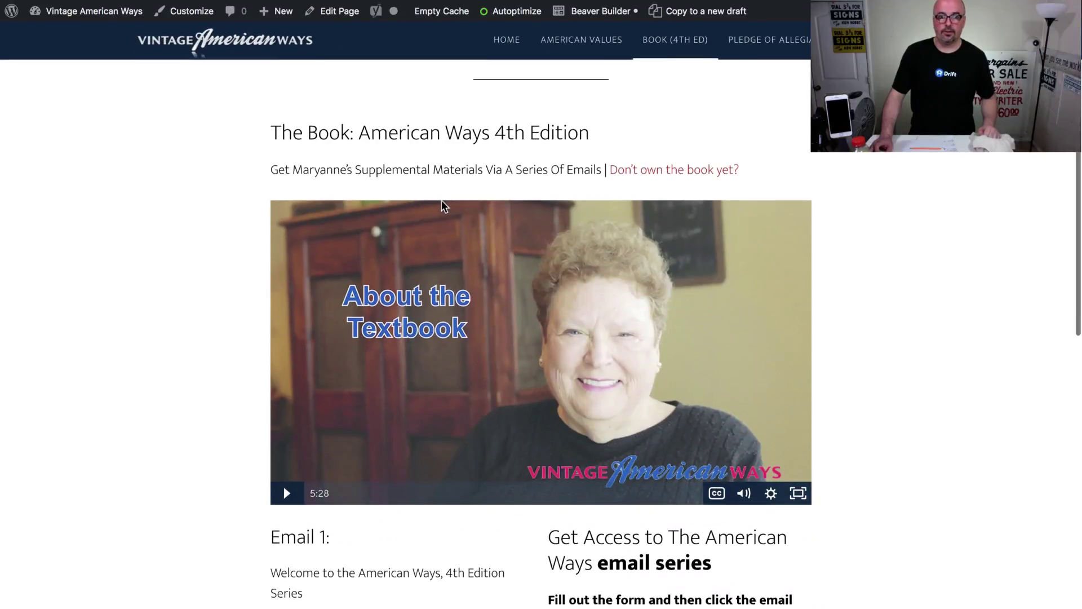
scroll(342, 148, "down", 6)
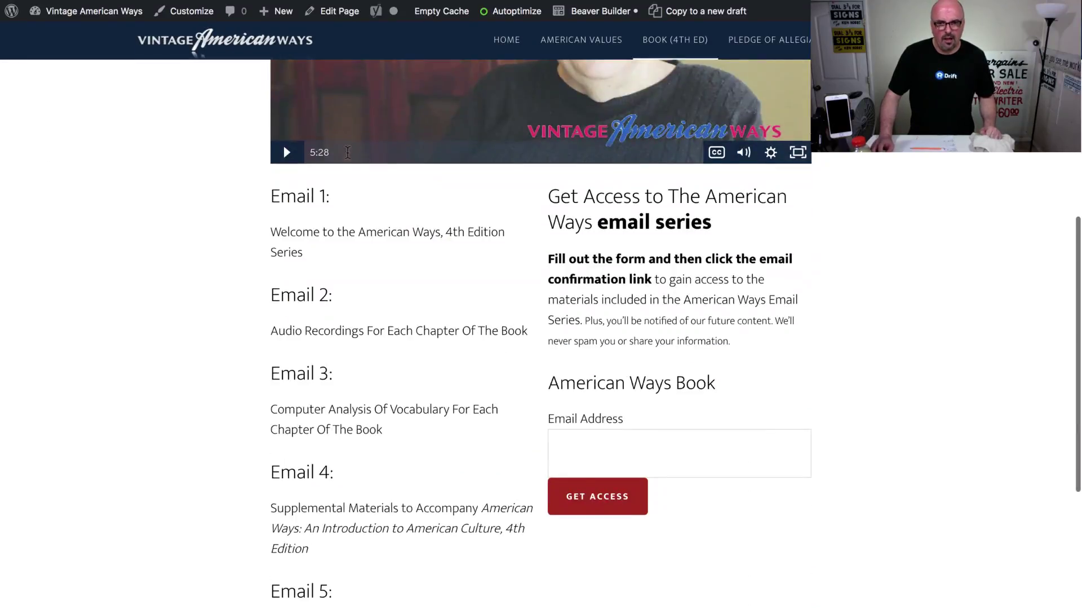
scroll(345, 156, "down", 5)
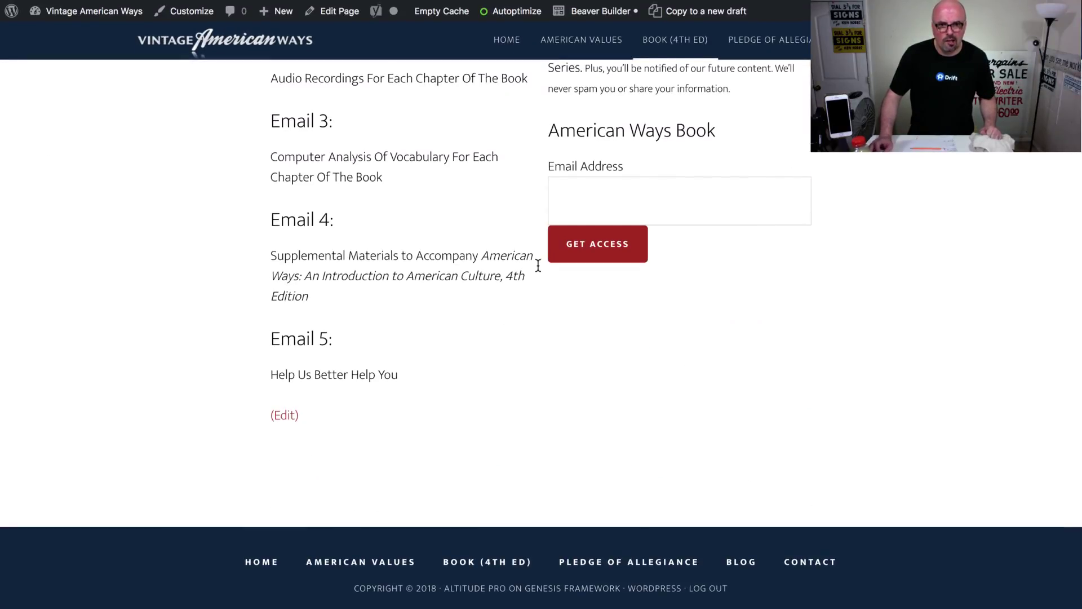
left_click_drag(484, 256, 309, 303)
key("super+c")
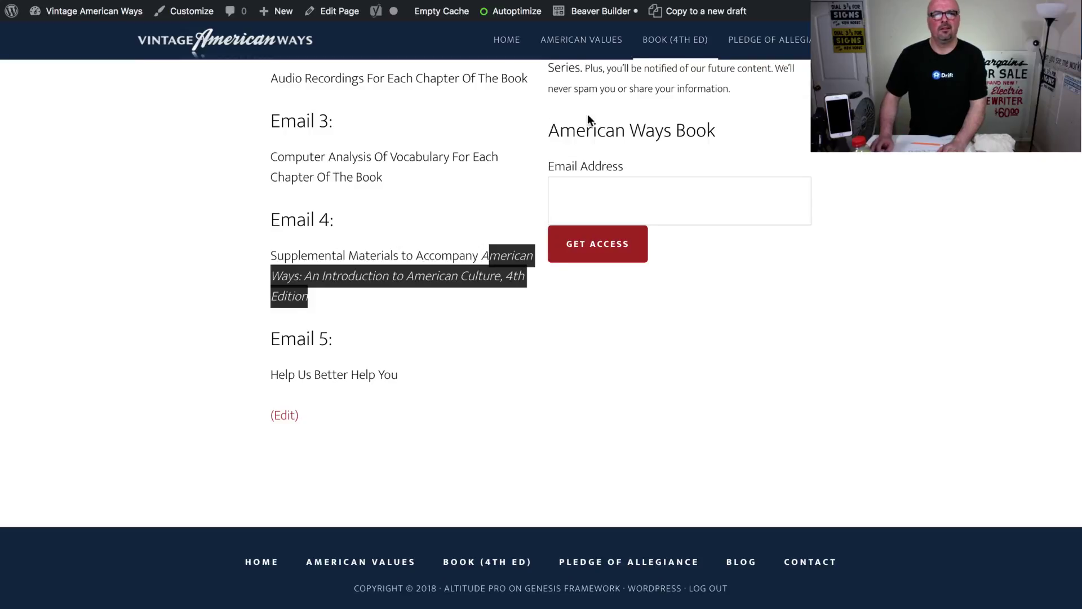
key("ctrl+Up")
left_click(622, 74)
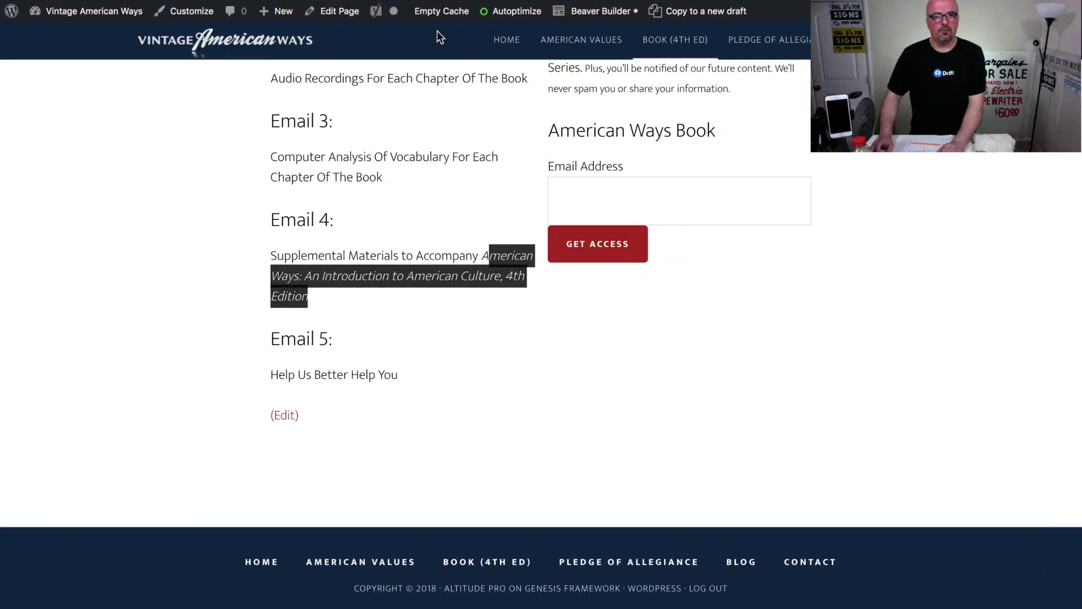
mouse_move(338, 2)
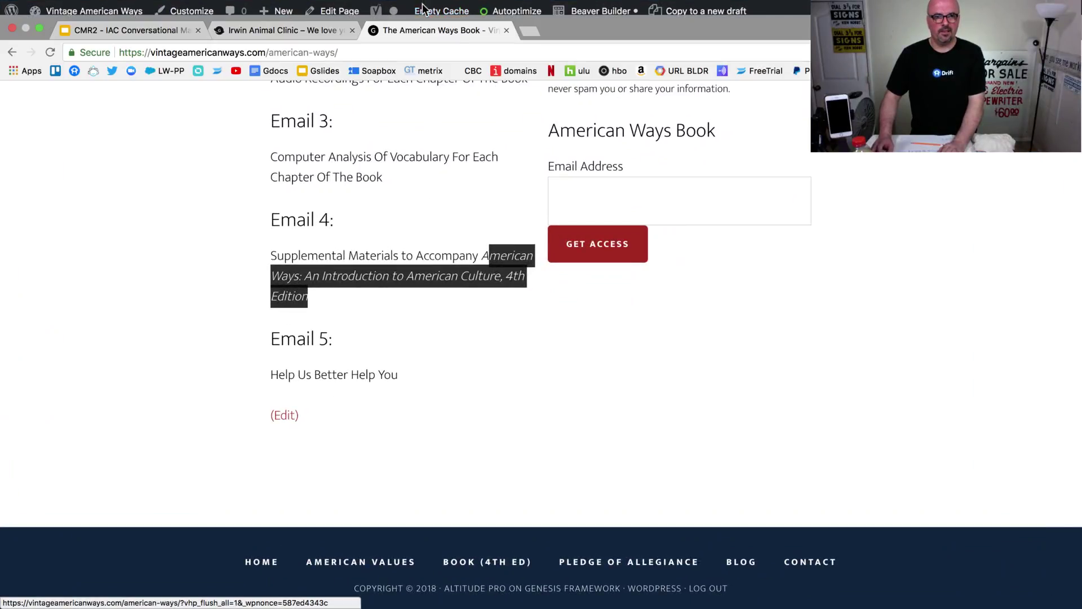
left_click(109, 33)
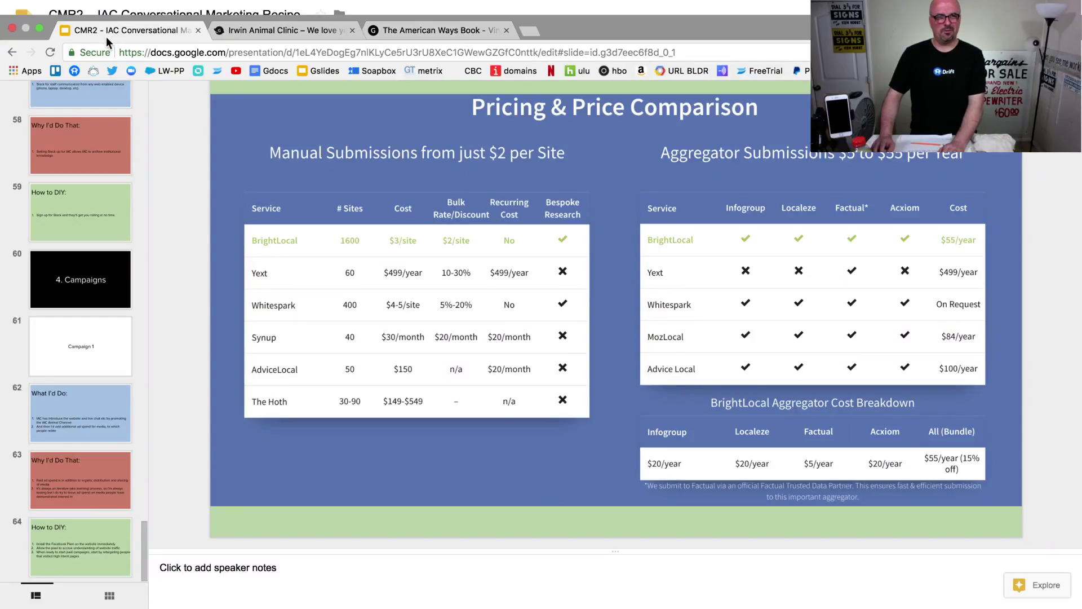
left_click(39, 28)
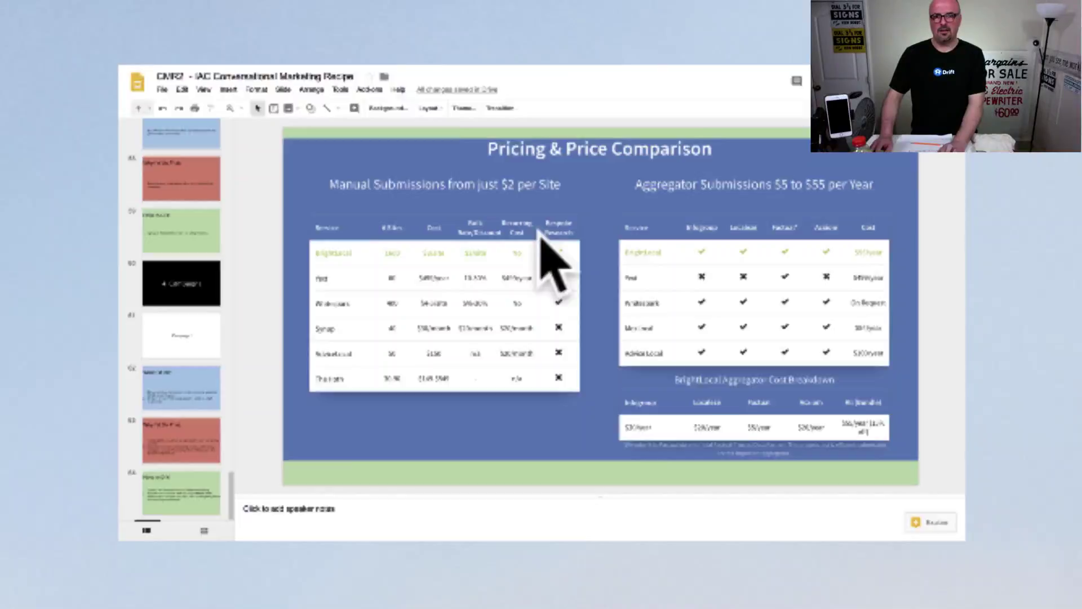
key("ctrl+super+f")
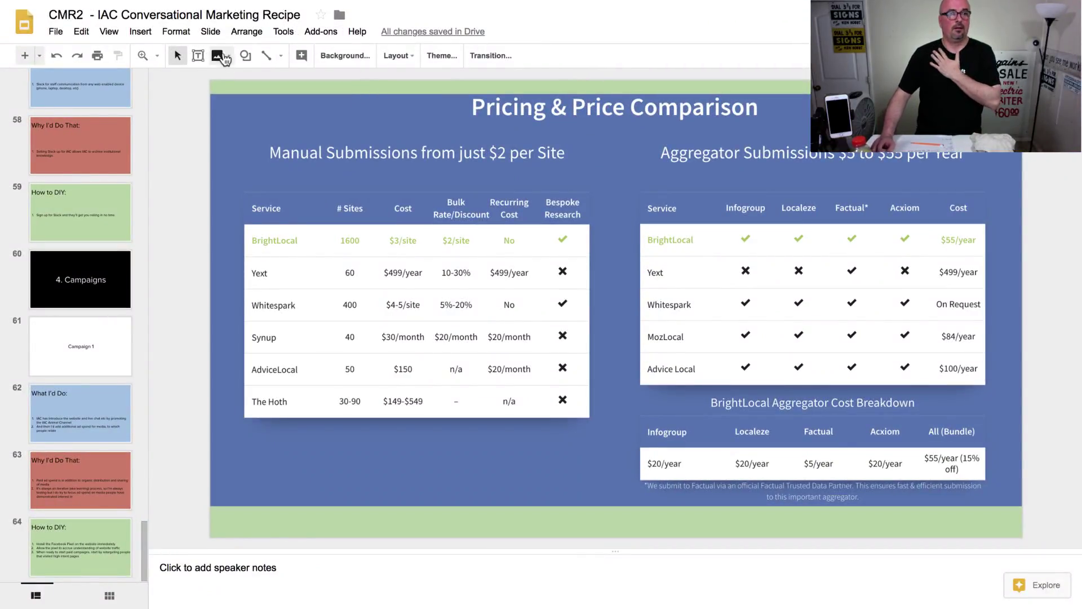
mouse_move(352, 4)
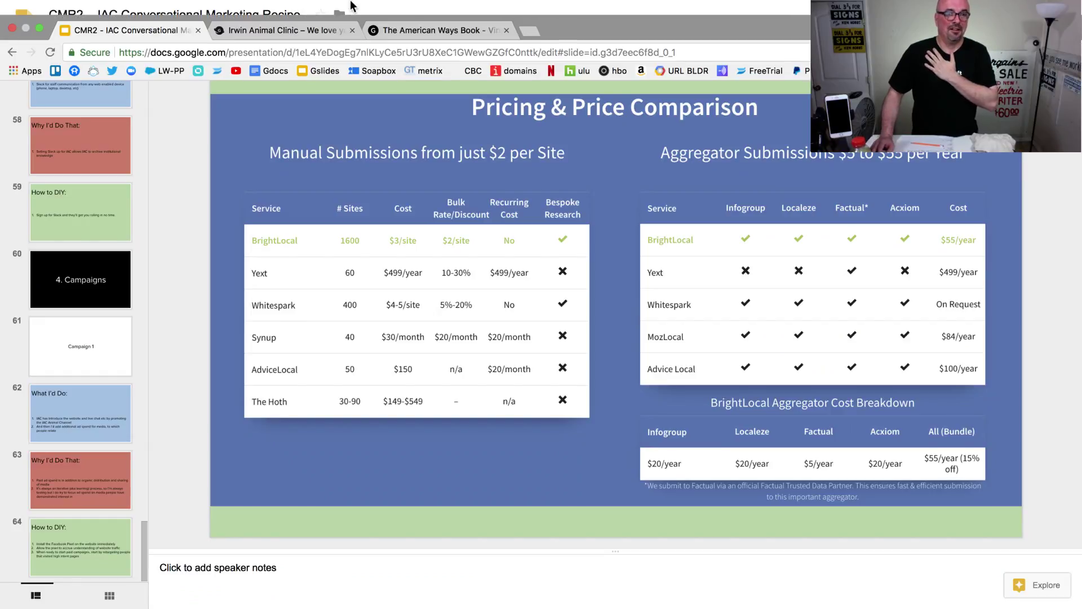
left_click(317, 29)
left_click(396, 30)
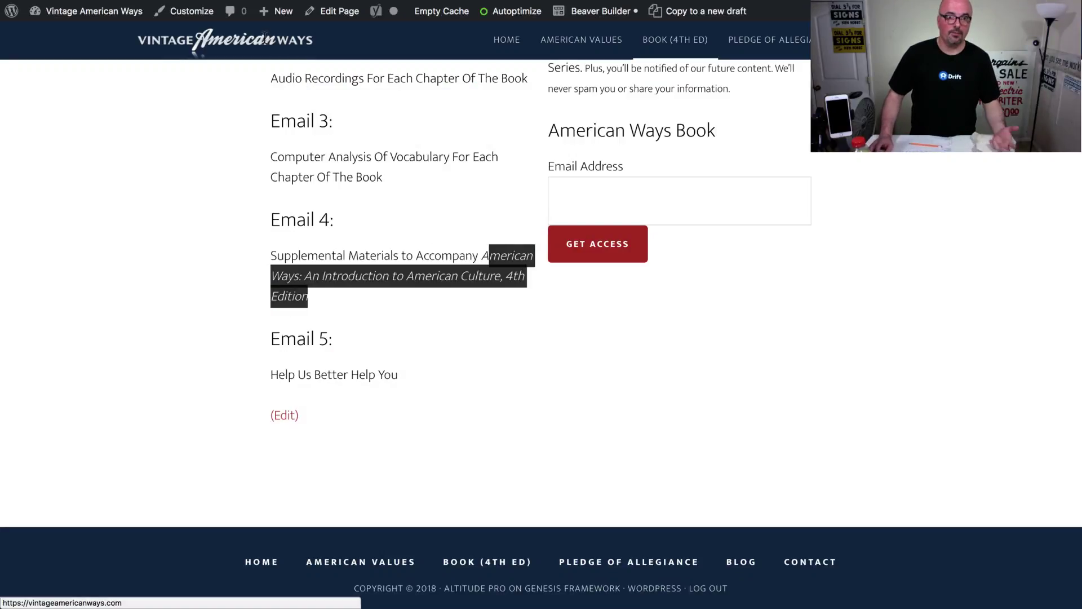
- Return to the site's admin dashboard and open the Book module of the Teachers course in WP Courseware for editing
mouse_move(99, 24)
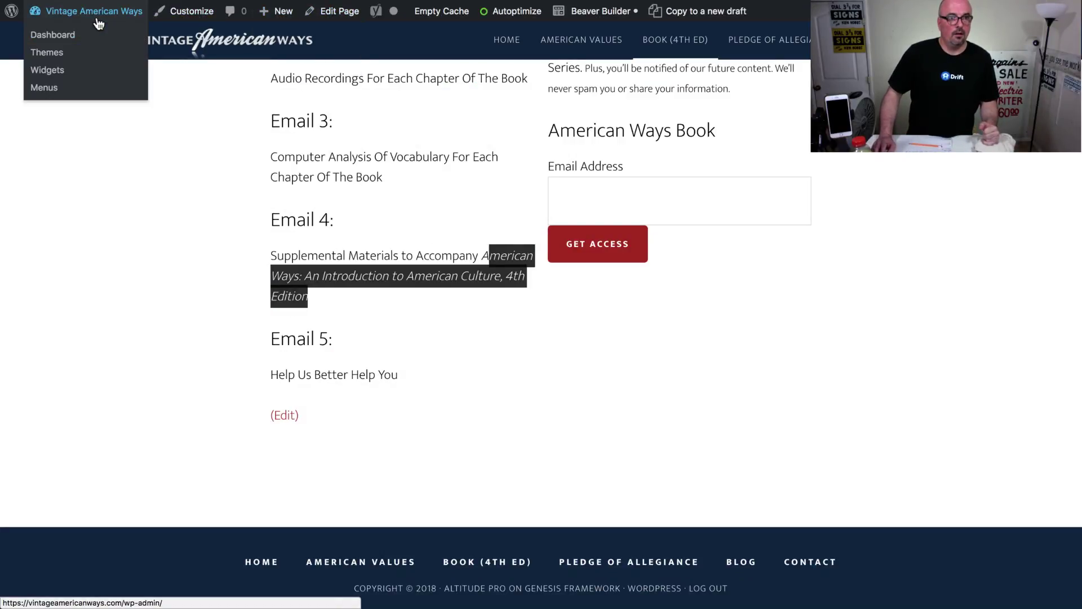
left_click(64, 37)
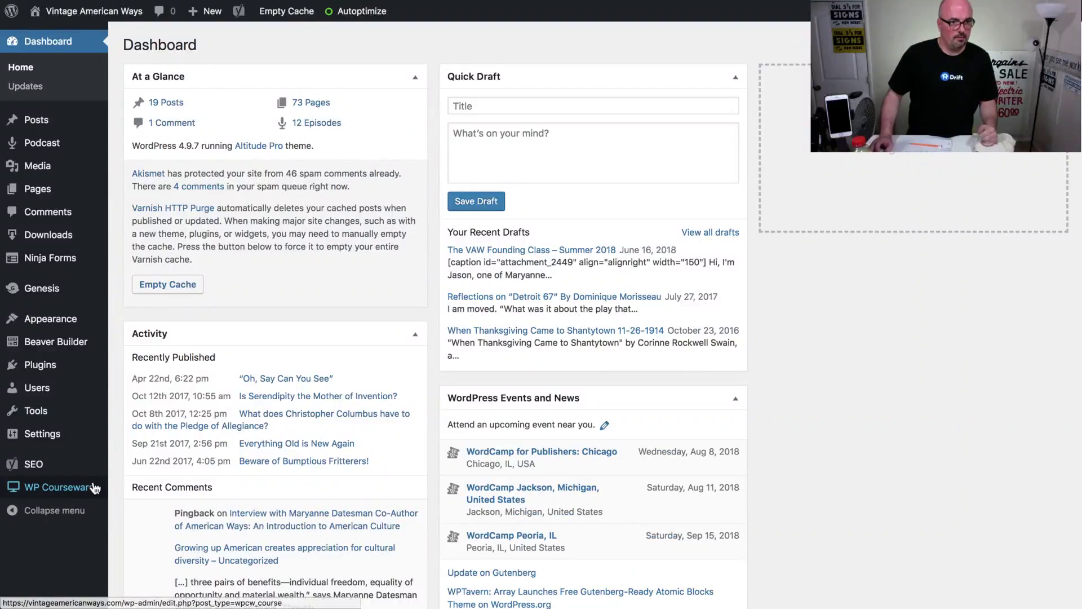
mouse_move(93, 492)
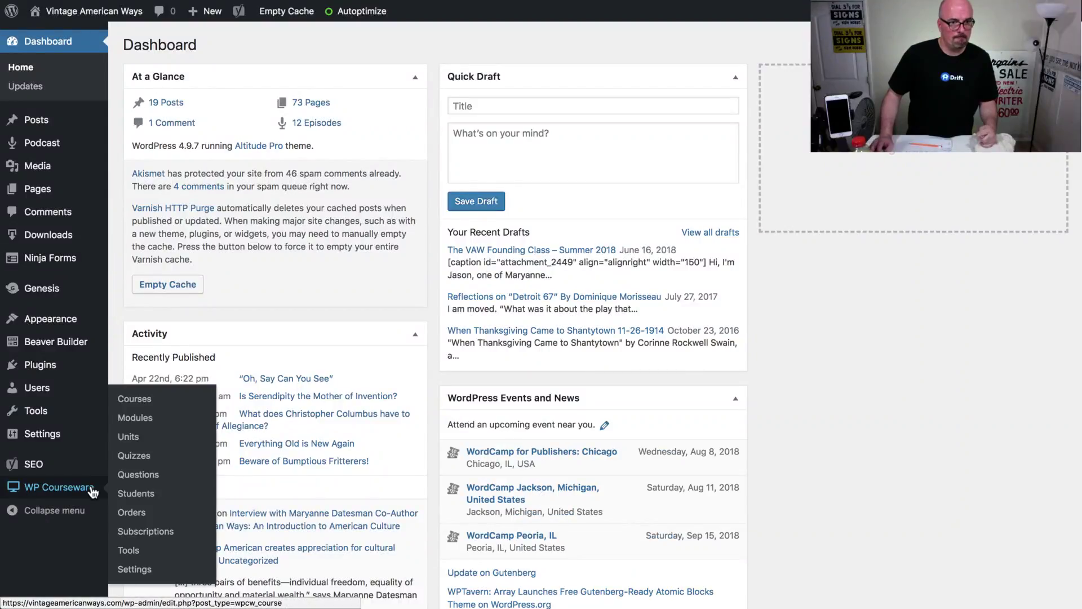
left_click(148, 401)
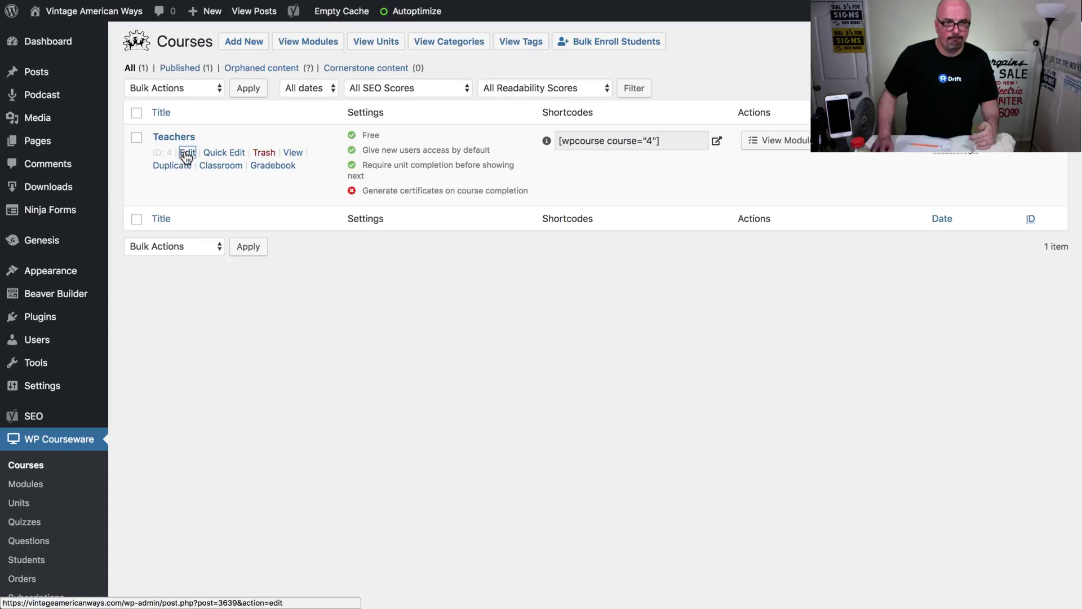
left_click(187, 153)
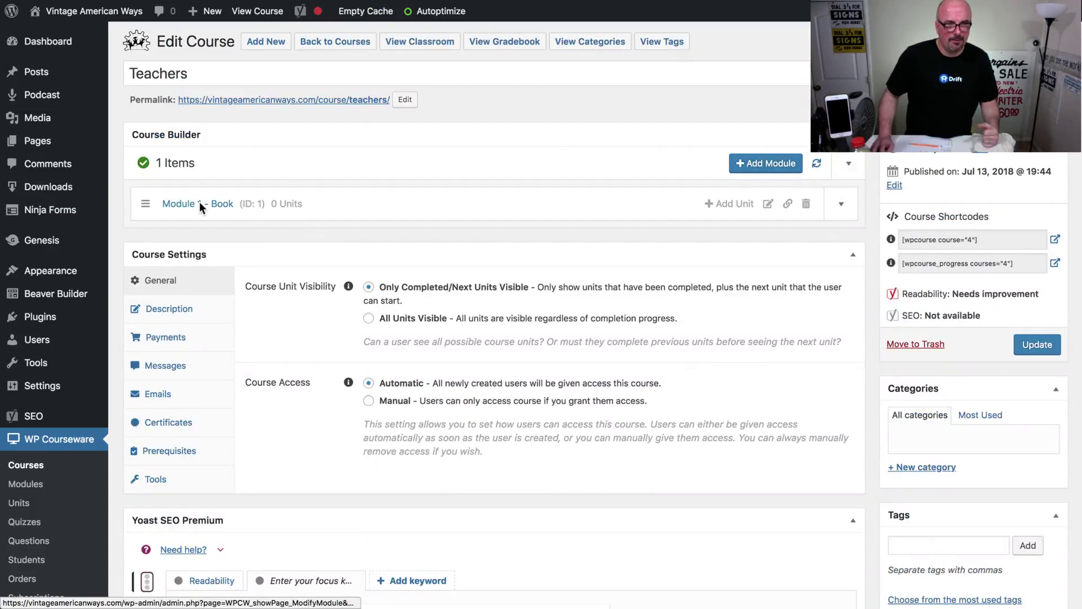
left_click(200, 205)
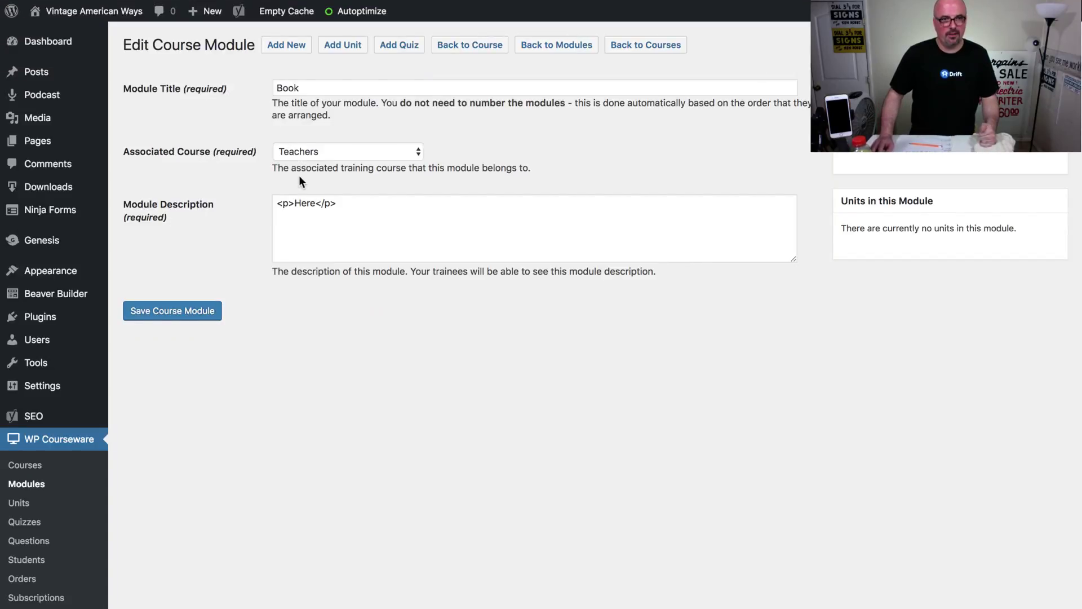
- Replace the "Here" text in the module description with "American Ways: An Introduction to American Culture, 4th Edition", keeping the paragraph tags
left_click(305, 90)
double_click(307, 88)
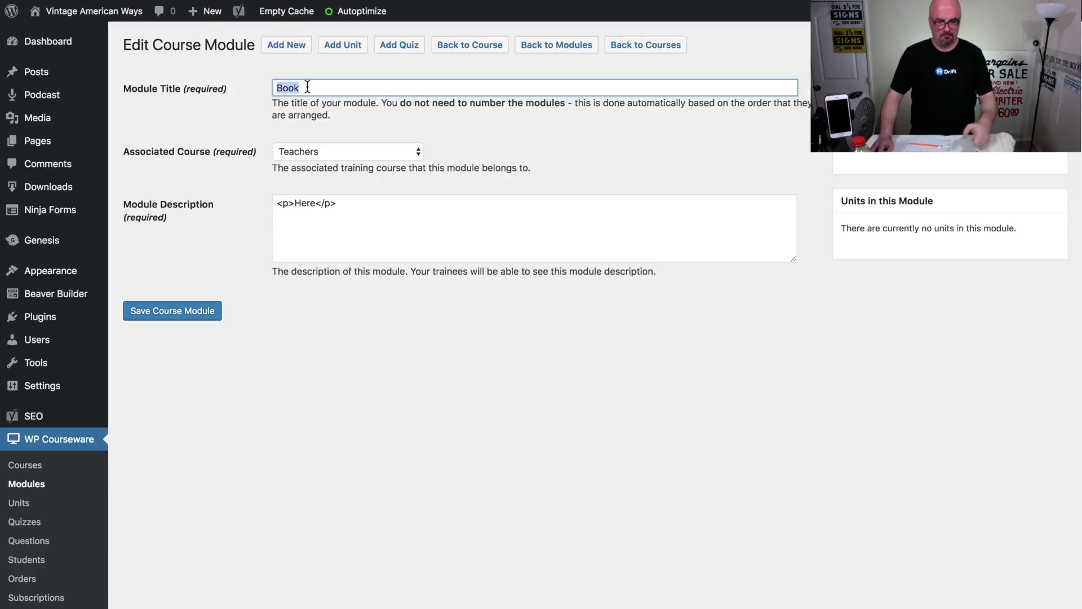
left_click(309, 204)
double_click(307, 204)
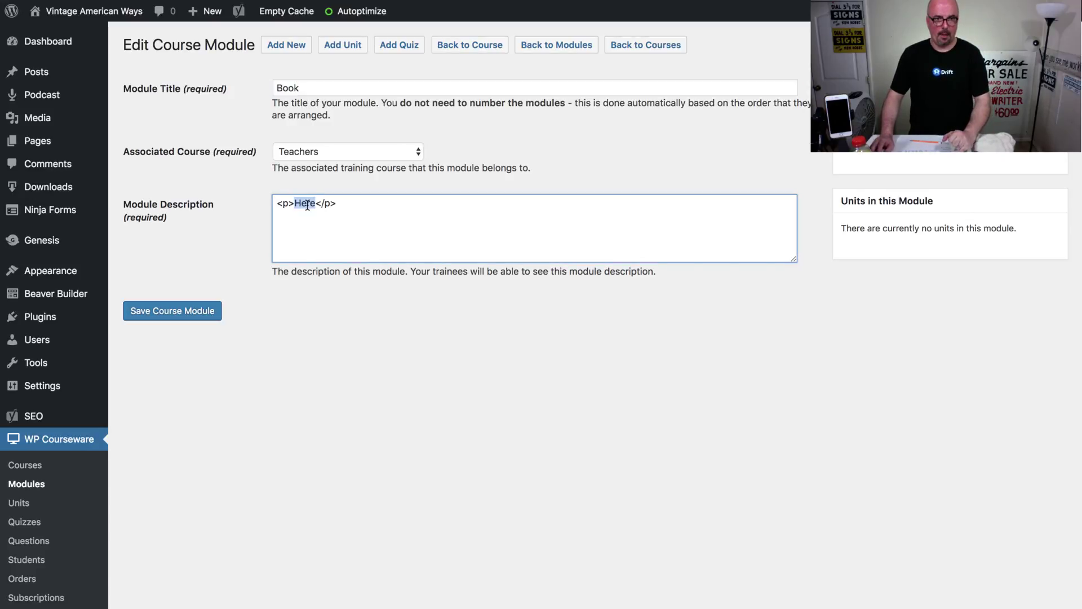
key("super+v")
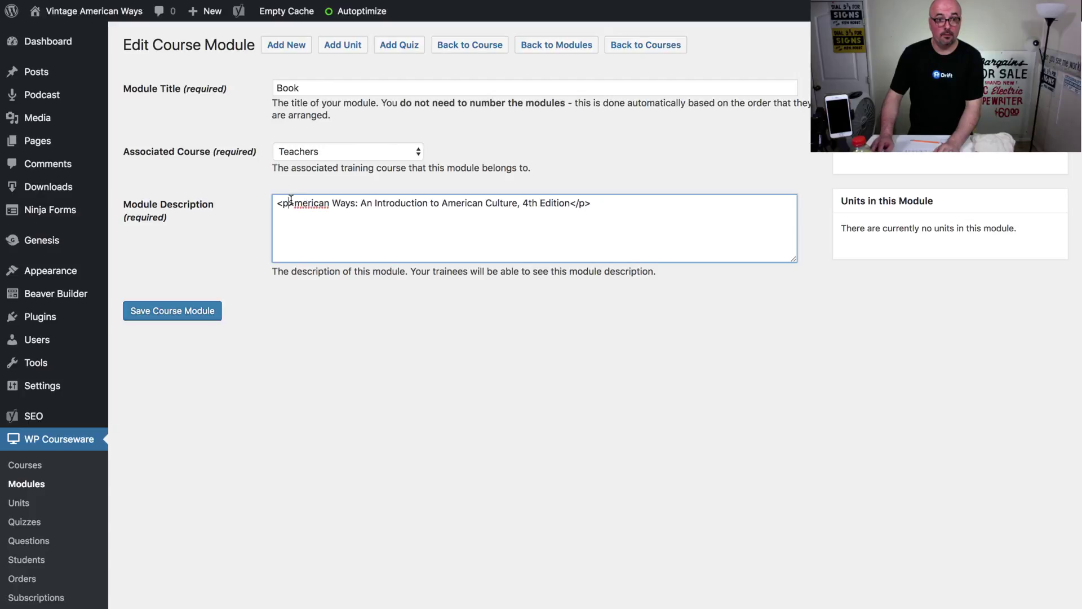
left_click(296, 203)
type("A")
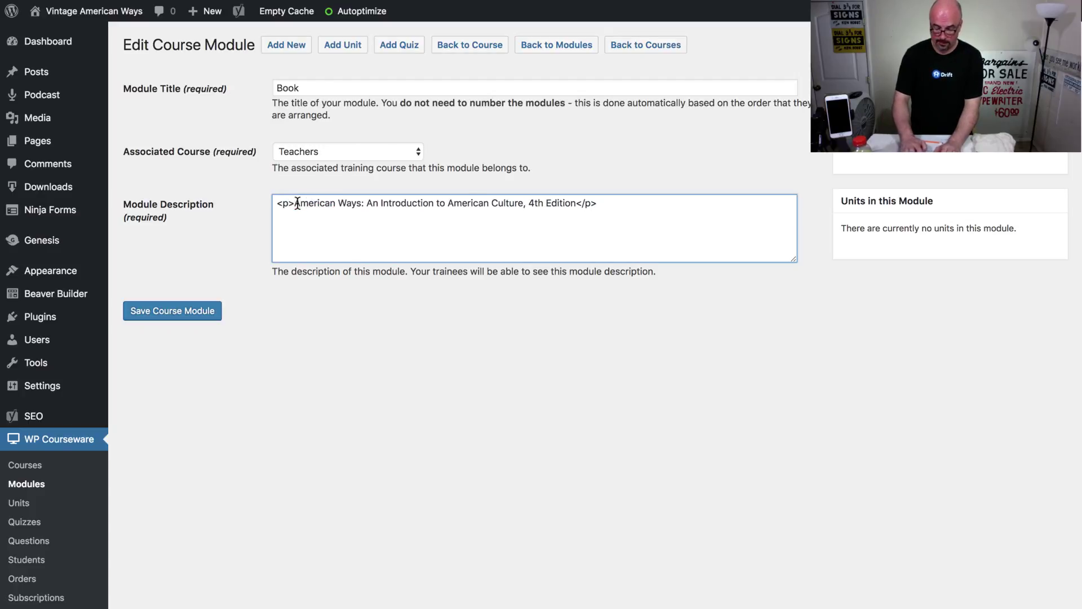
- Wrap the book title in the module description in <em> tags, save the module, and reopen Book from the modules list
type("<em>")
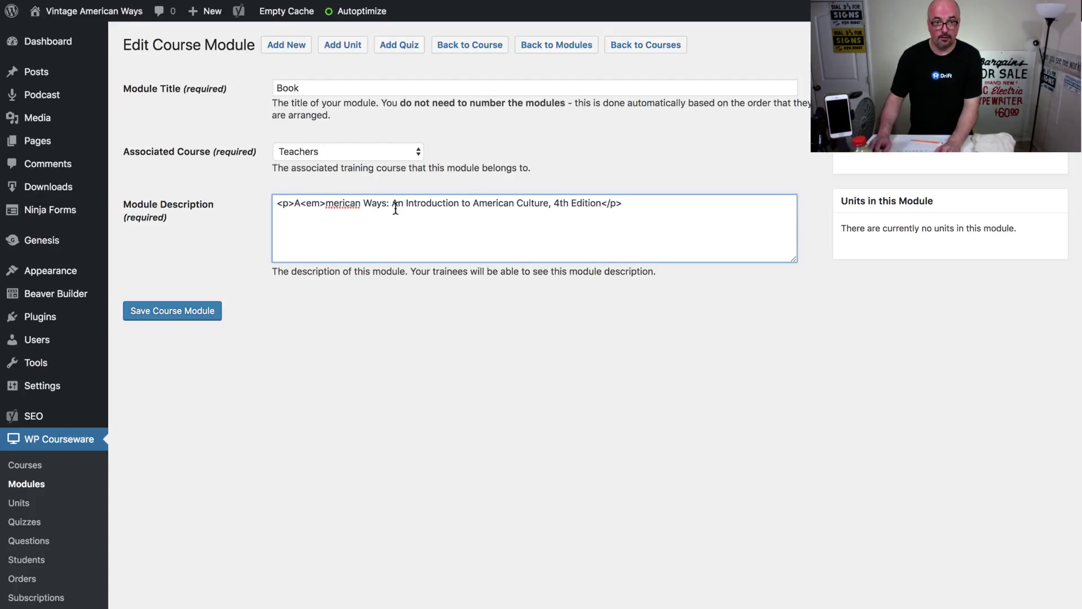
type("A")
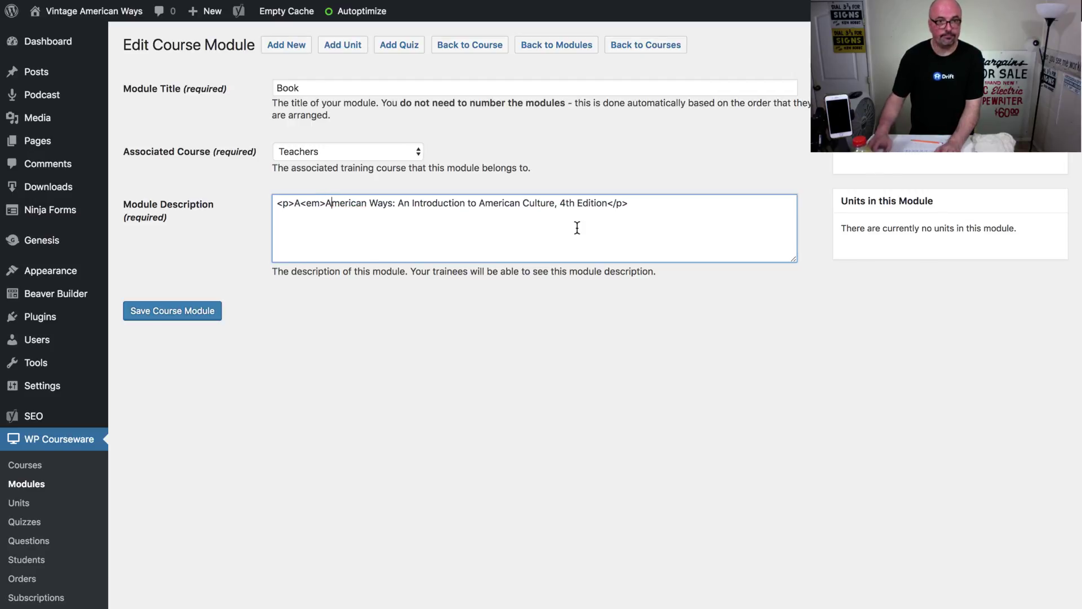
left_click(305, 203)
key("BackSpace")
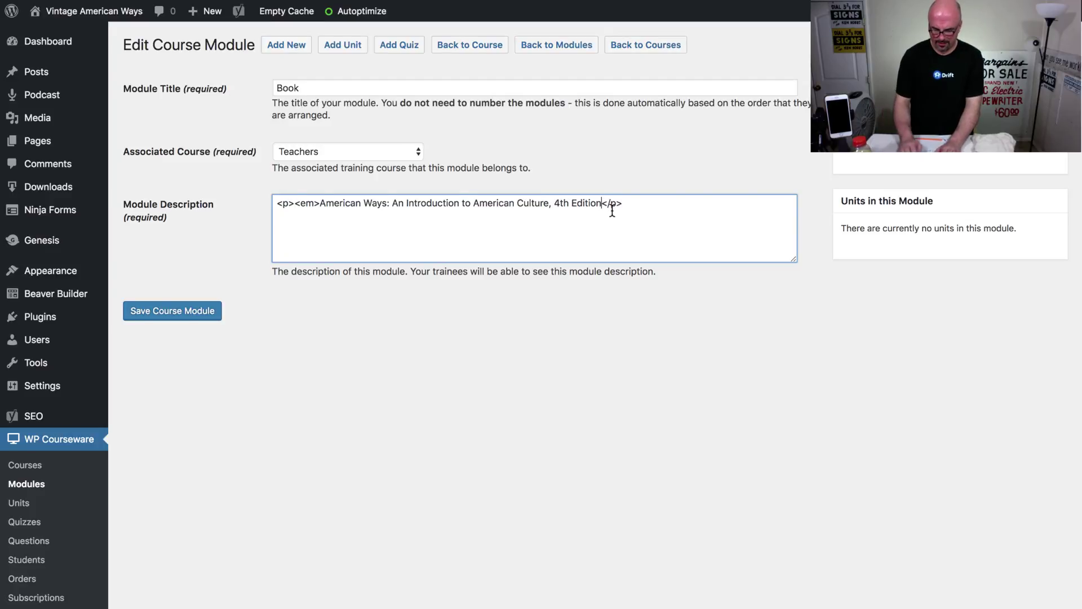
type("/em></")
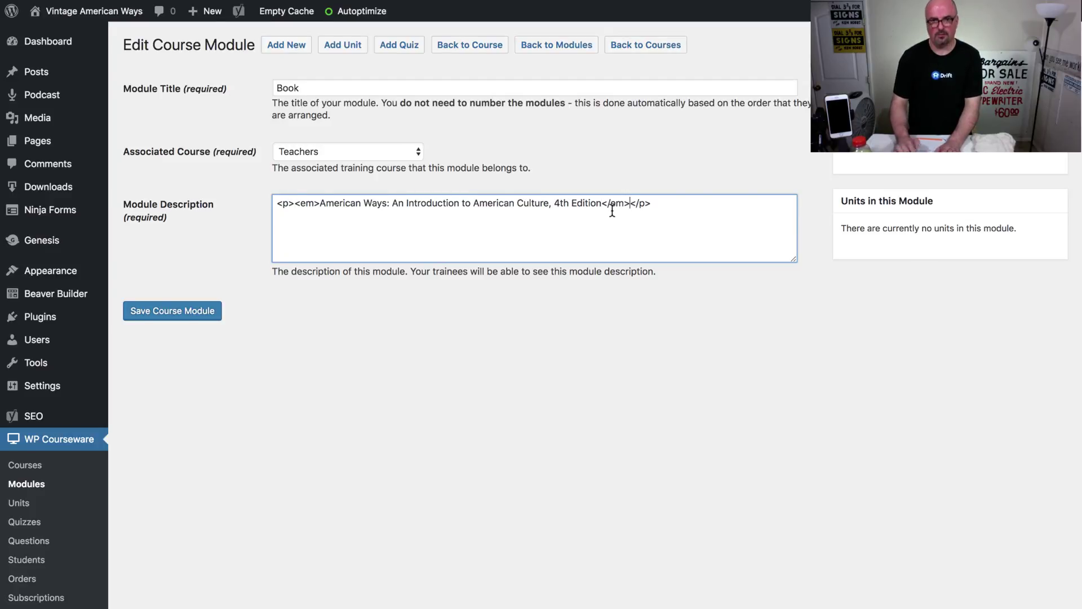
left_click(175, 312)
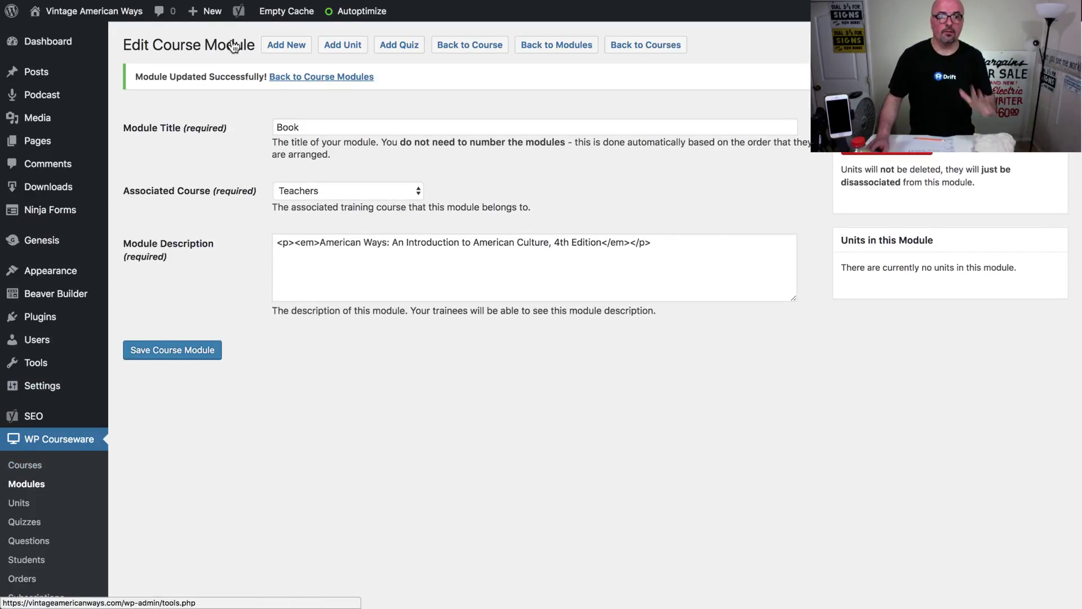
left_click(332, 79)
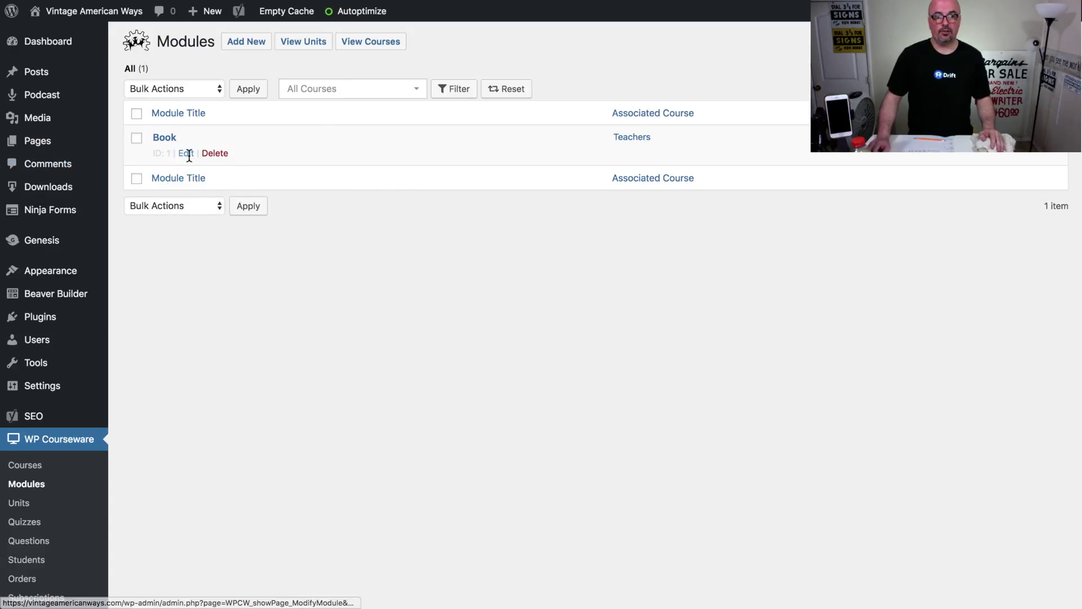
left_click(188, 156)
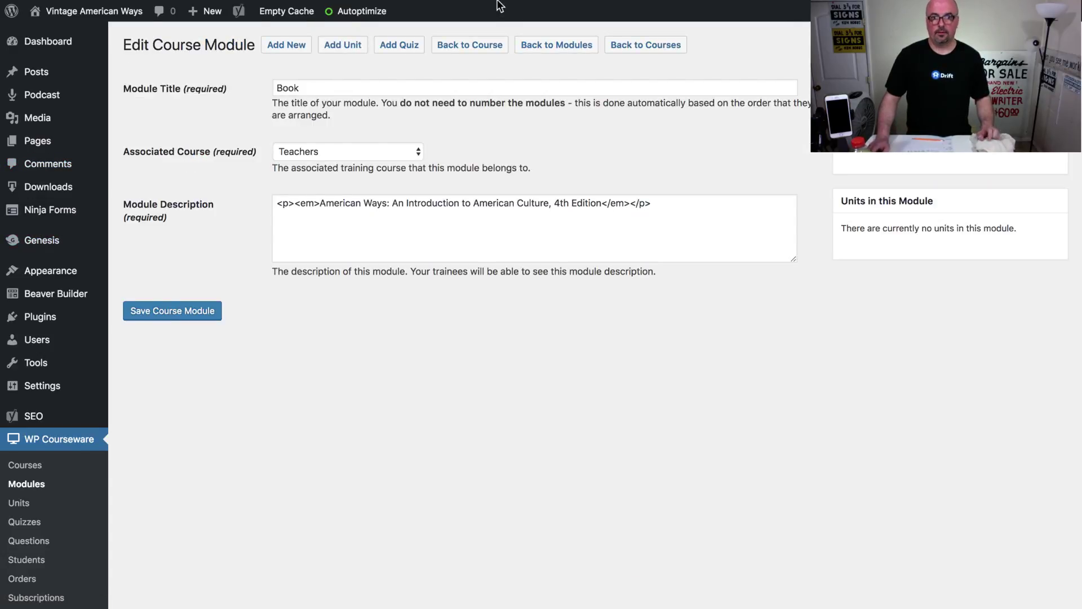
- Switch to Dropbox at dropbox.com in a new browser tab and sign in to the account
mouse_move(581, 34)
left_click(684, 32)
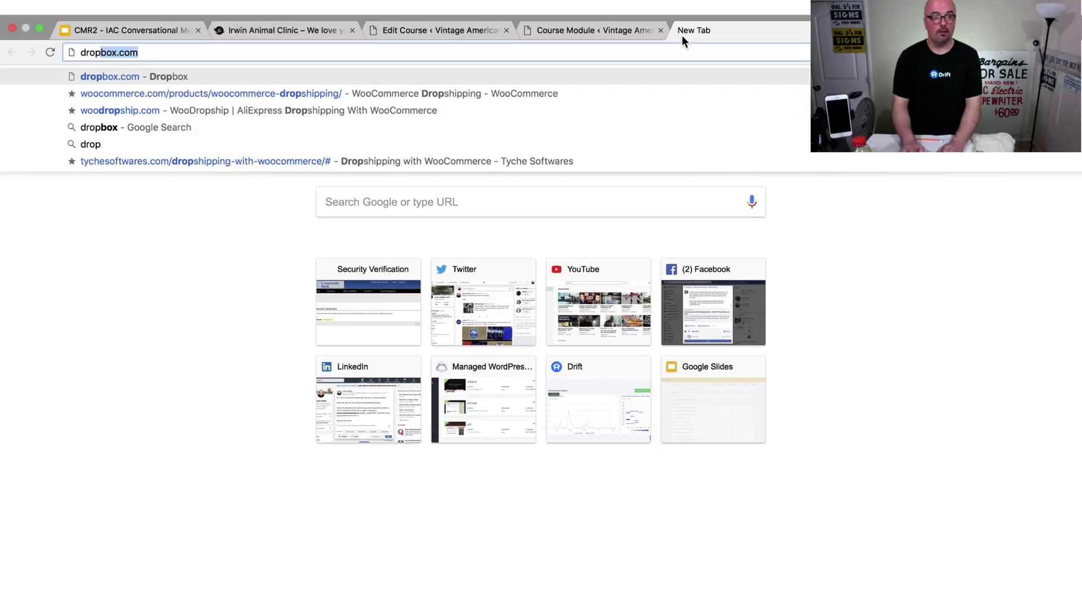
key("Return")
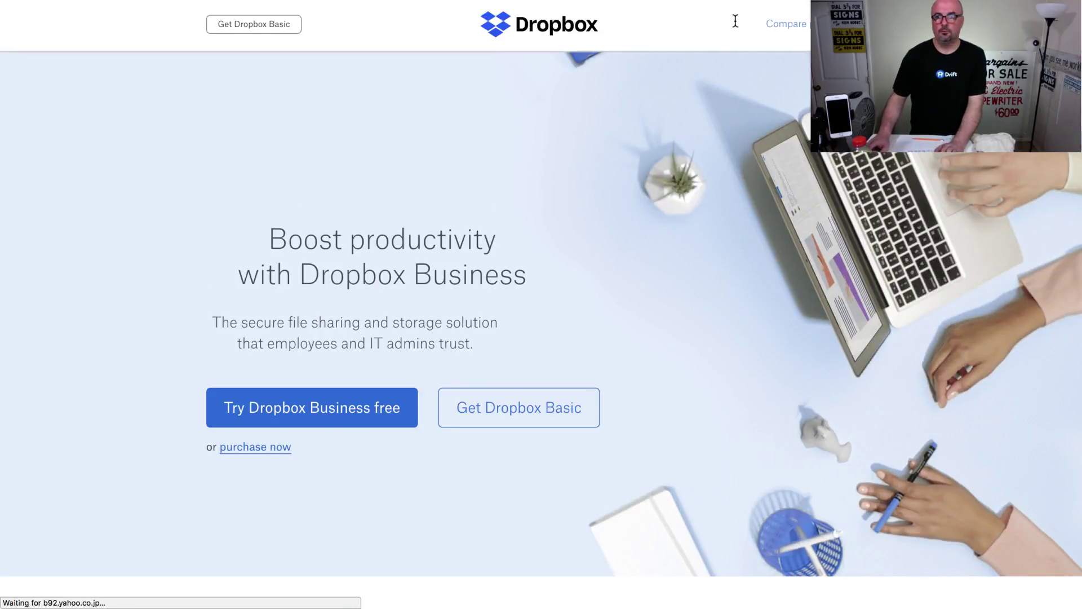
left_click(989, 23)
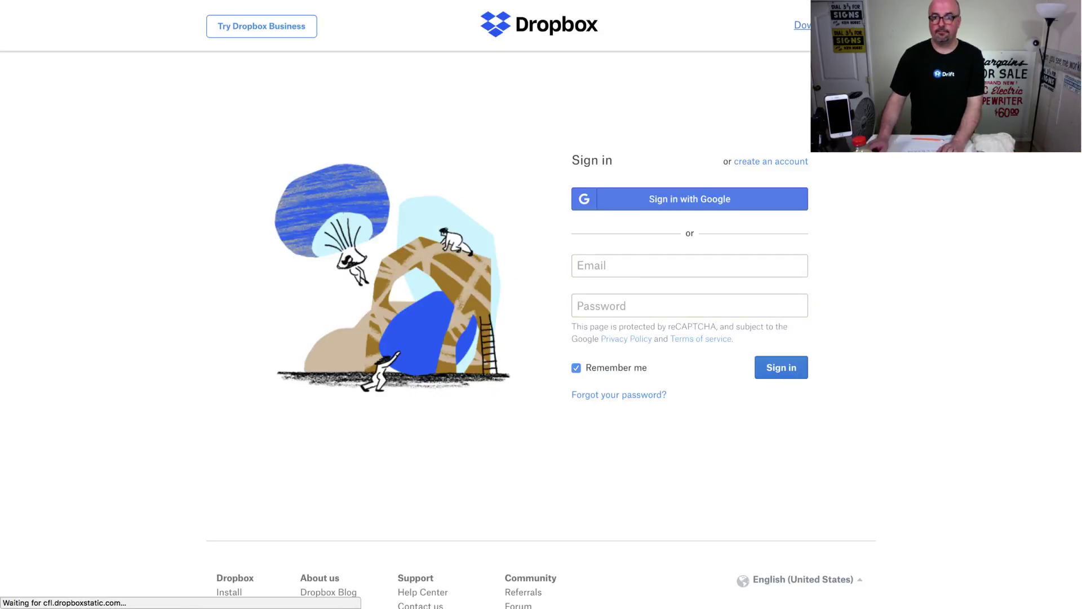
left_click(782, 365)
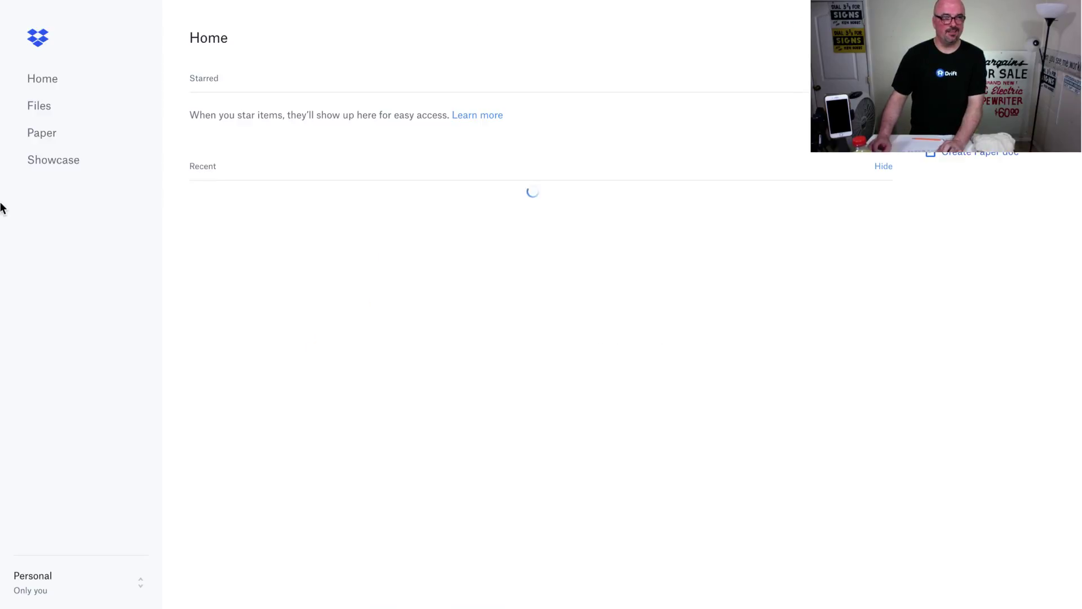
- Browse the Dropbox files to the American Ways Book folder inside the Vintage American Ways folder
left_click(40, 106)
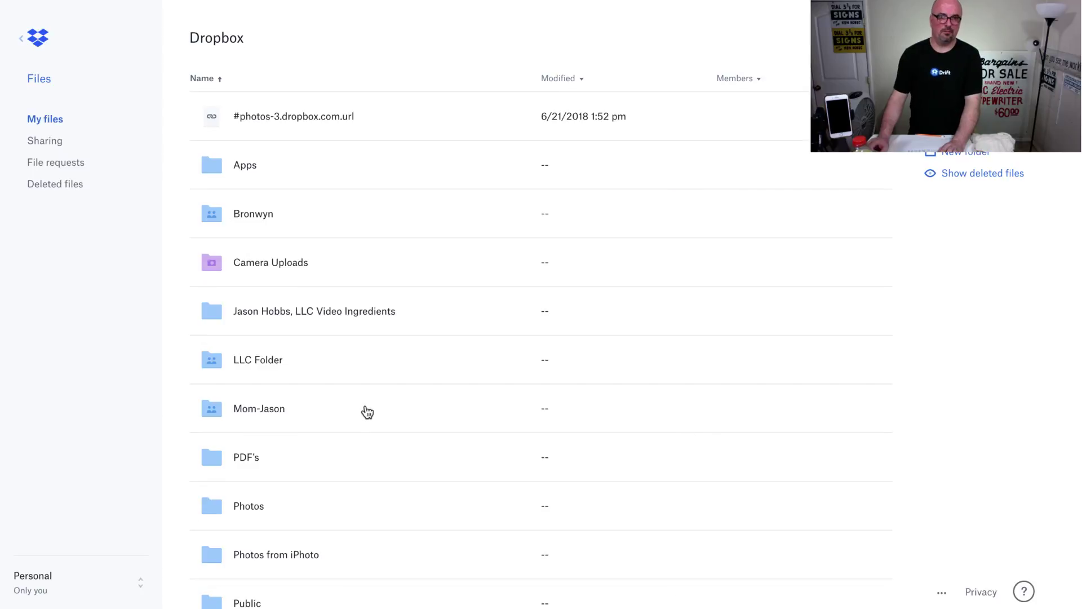
scroll(363, 413, "down", 4)
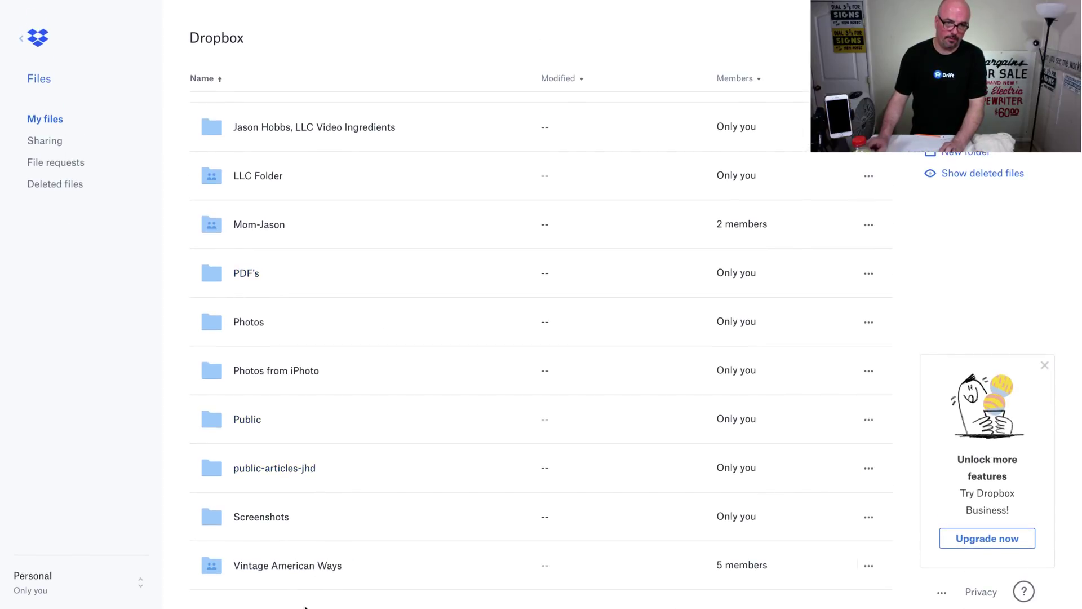
left_click(290, 568)
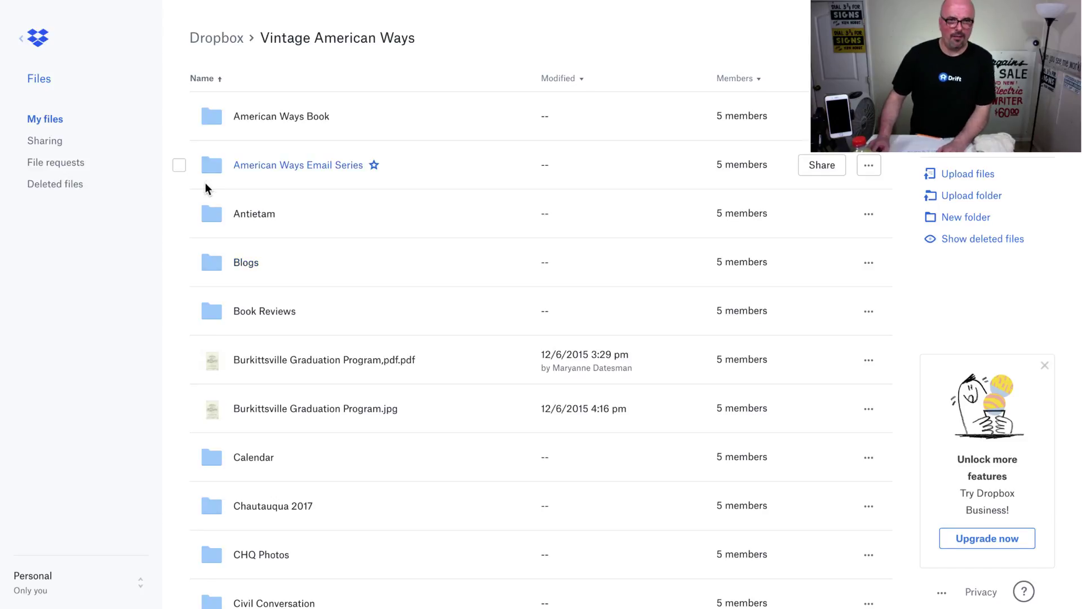
left_click(283, 119)
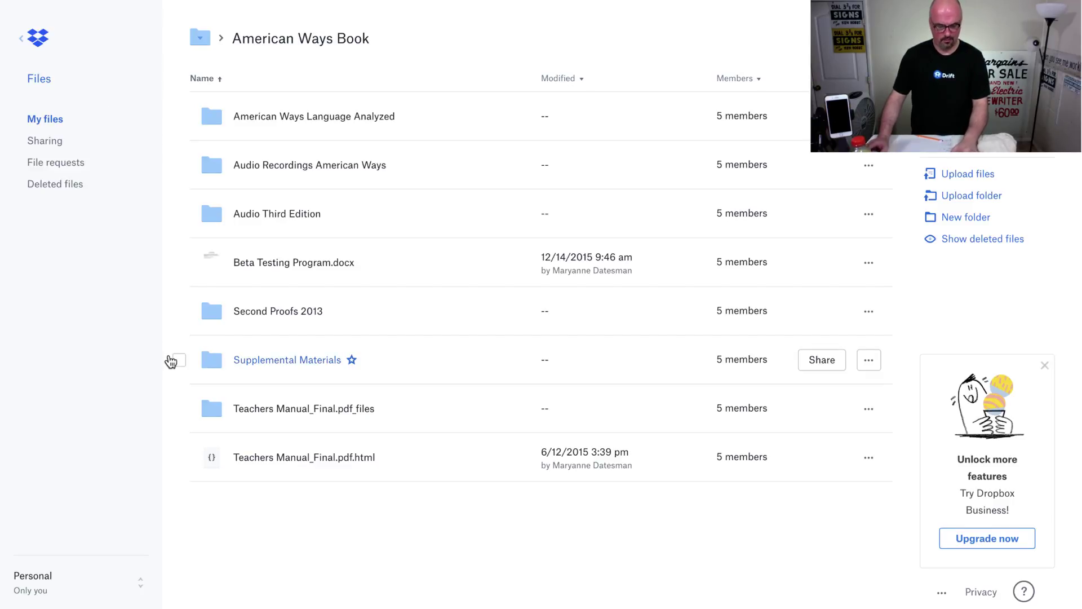
- Go back to Vintage American Ways and copy all the text of American Ways Email 1.docx from the American Ways Email Series folder
mouse_move(135, 3)
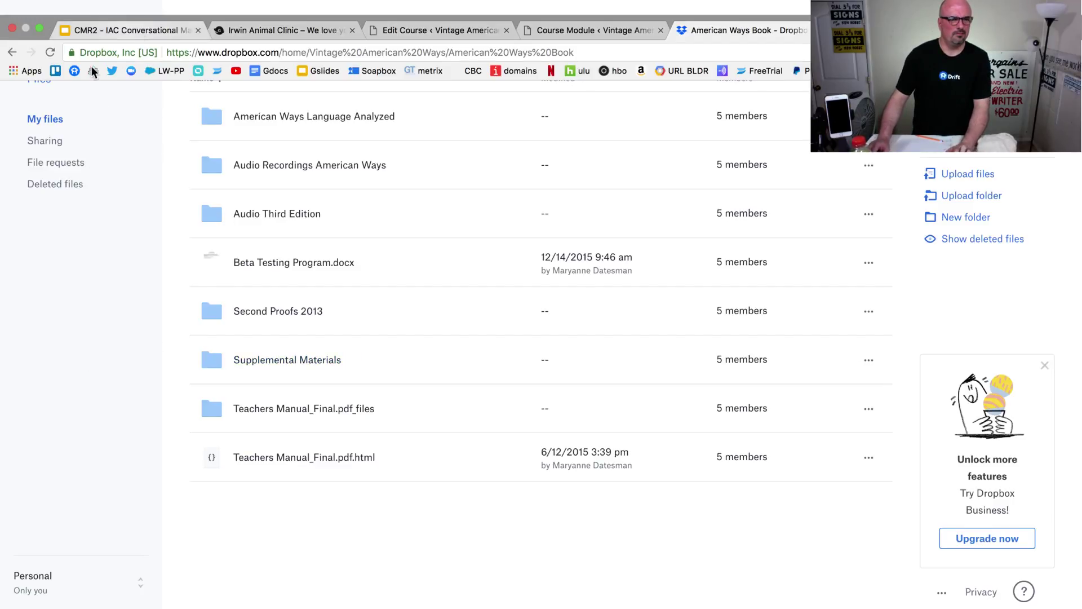
left_click(12, 51)
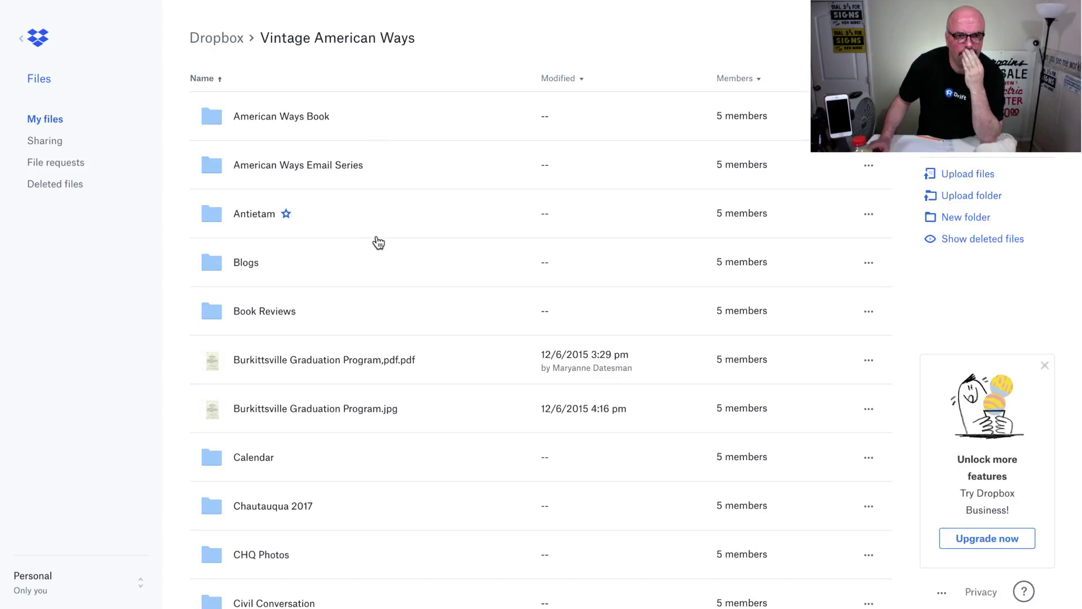
left_click(276, 171)
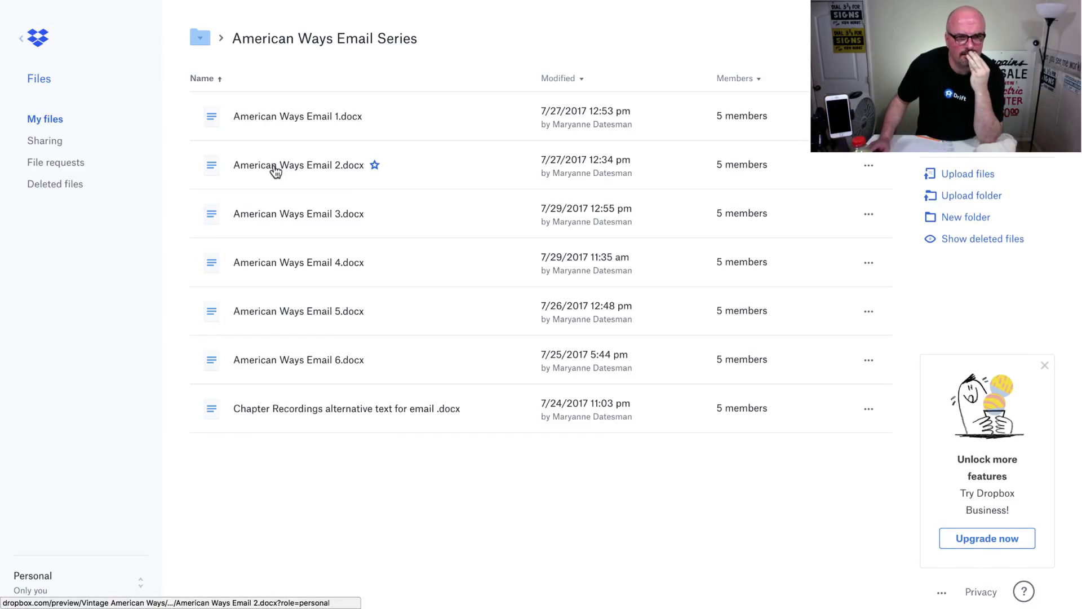
left_click(270, 118)
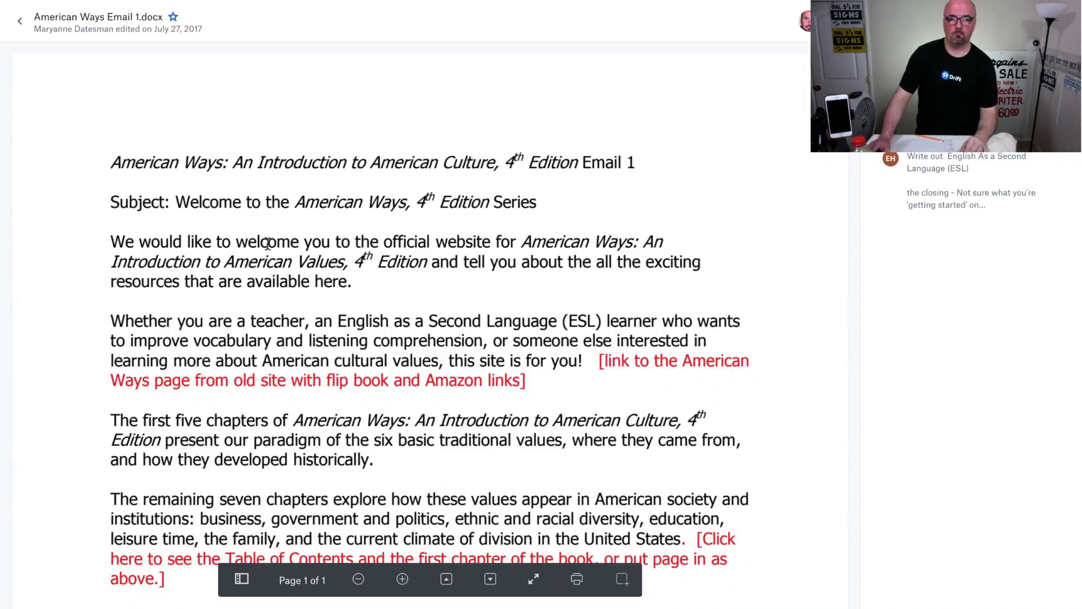
key("ctrl+a")
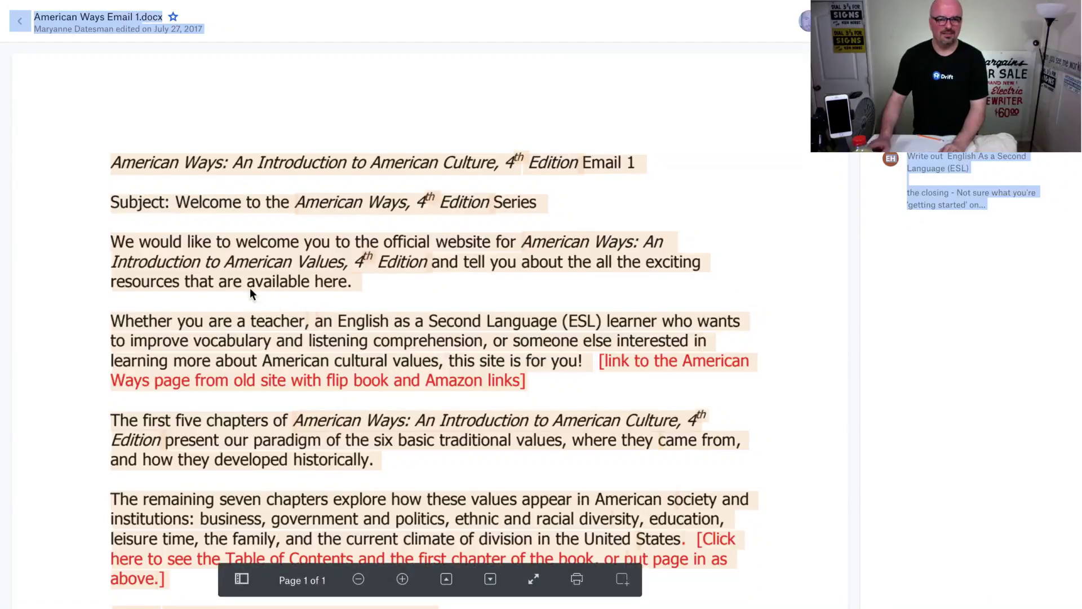
key("ctrl+Left")
key("ctrl+Right")
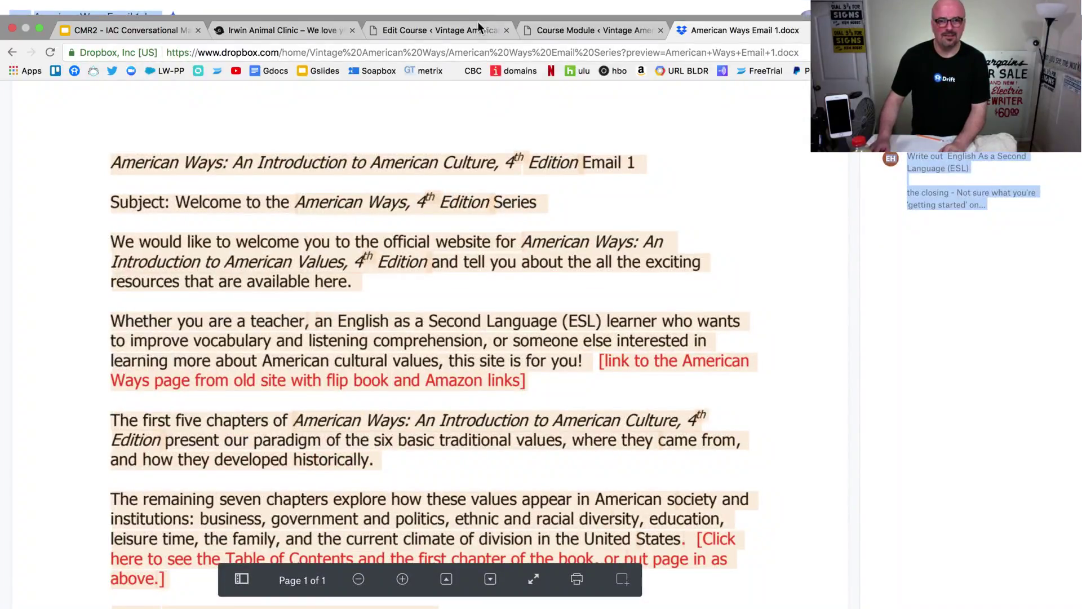
- Return to the site's WordPress admin and open the Teachers course in WP Courseware for editing
left_click(580, 31)
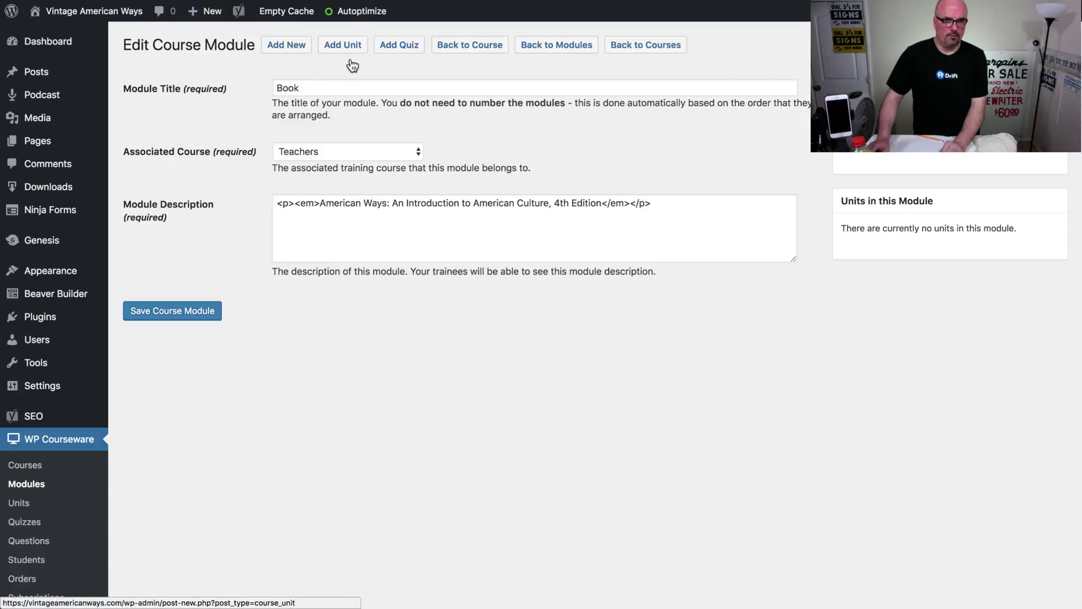
left_click(33, 466)
mouse_move(175, 148)
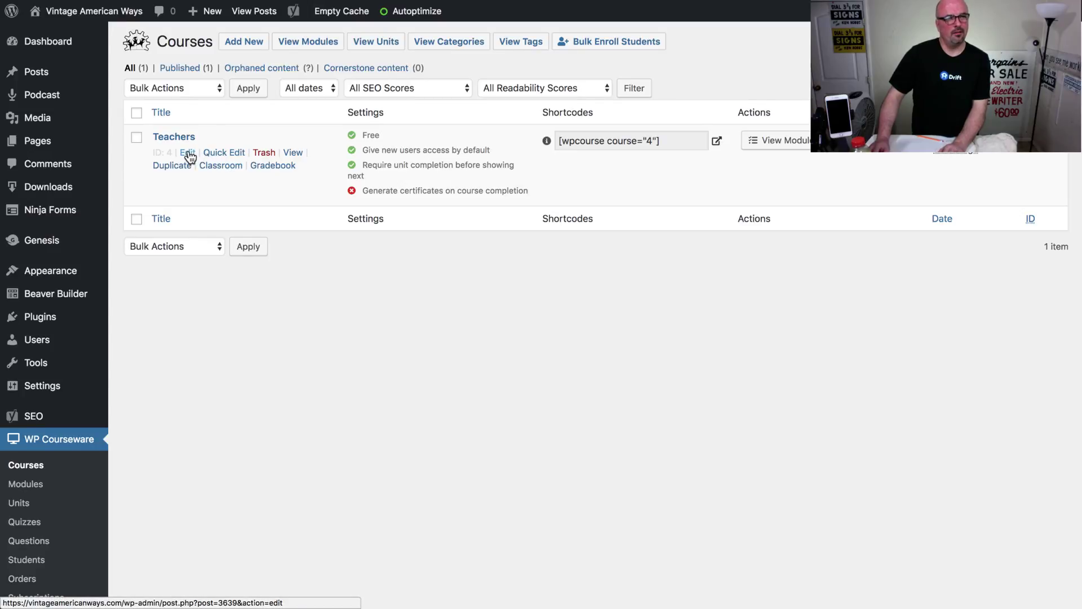
left_click(188, 154)
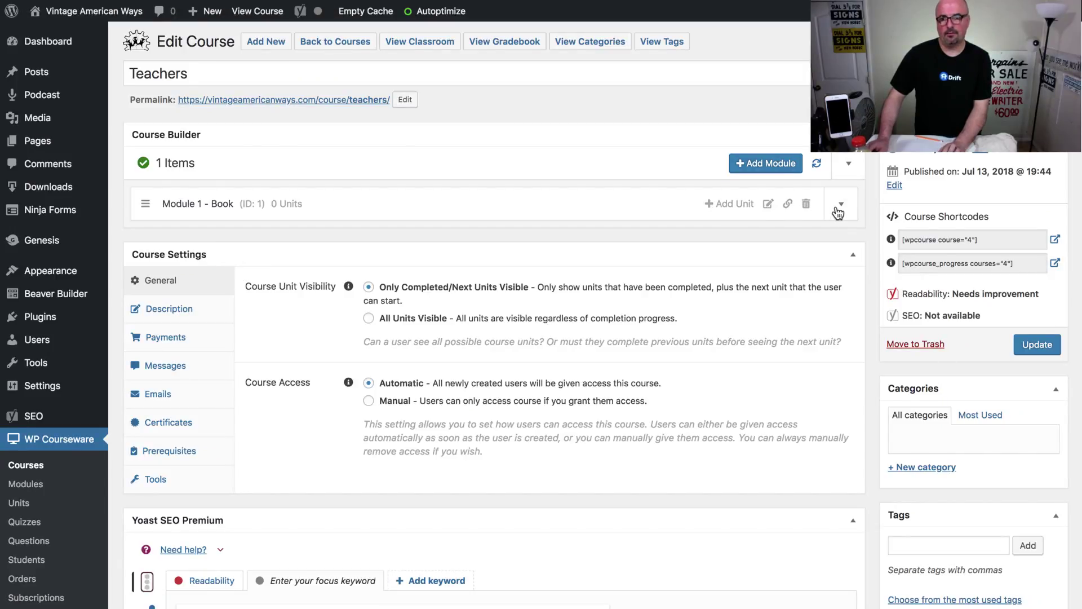
- Start a new unit titled "First in Series" in the Book module and paste the copied email text into its content in text mode
left_click(738, 203)
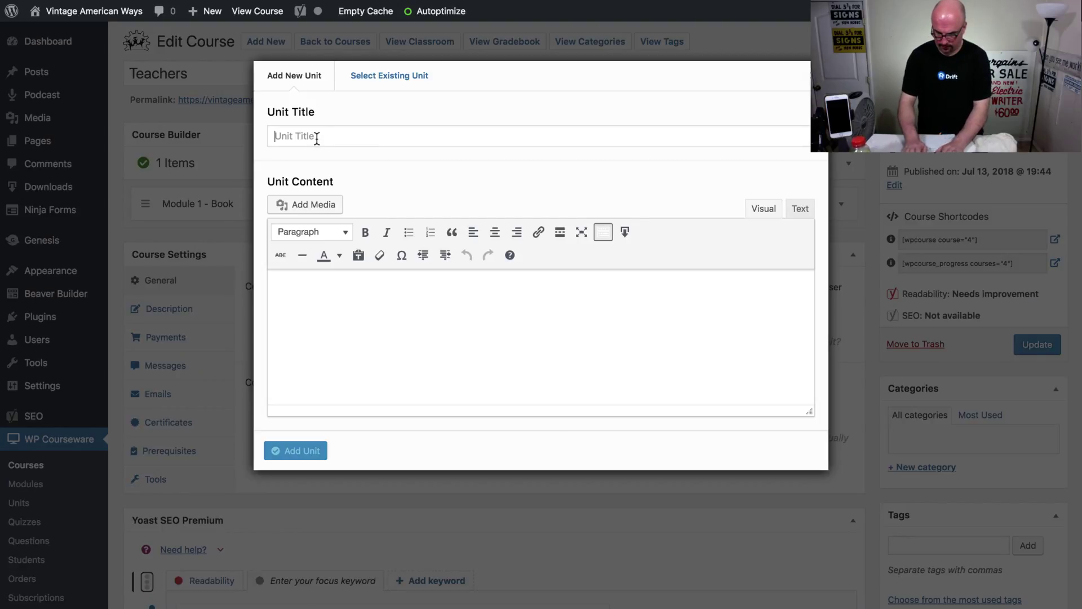
type("First in")
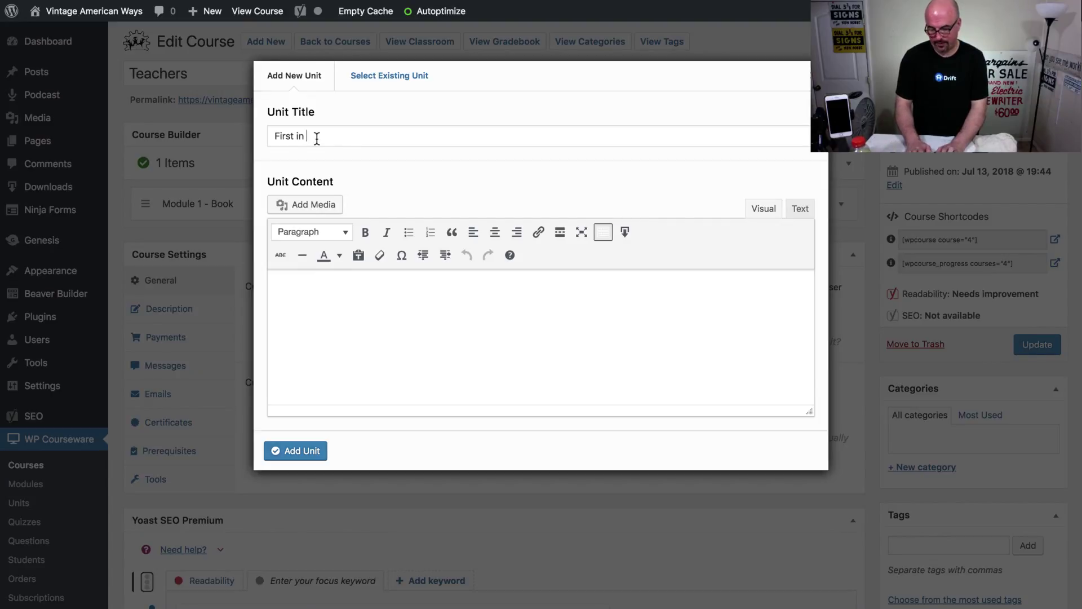
type(" Series")
left_click(391, 303)
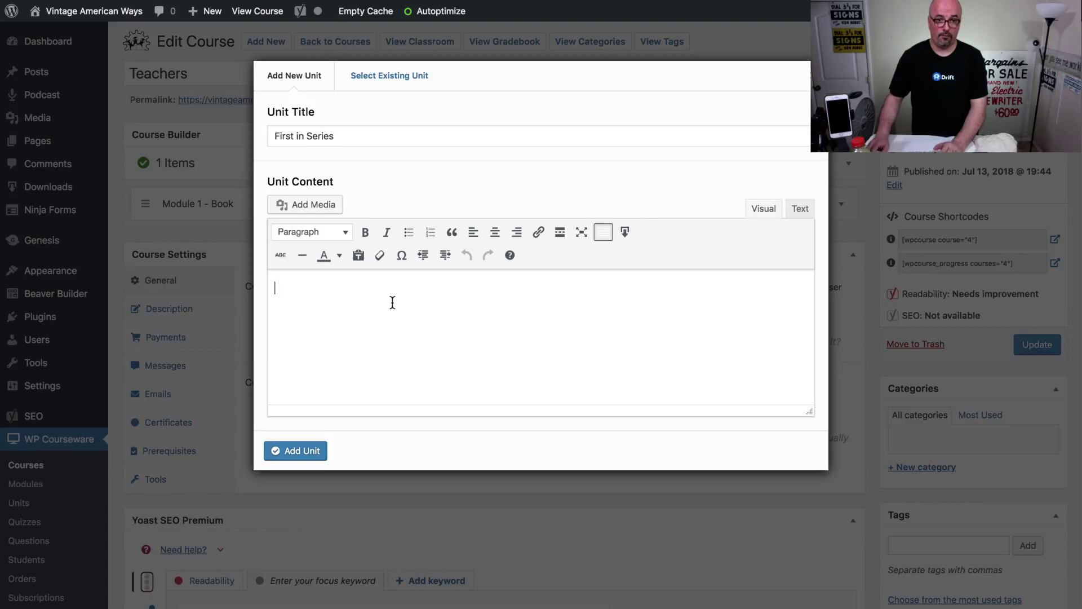
left_click(800, 209)
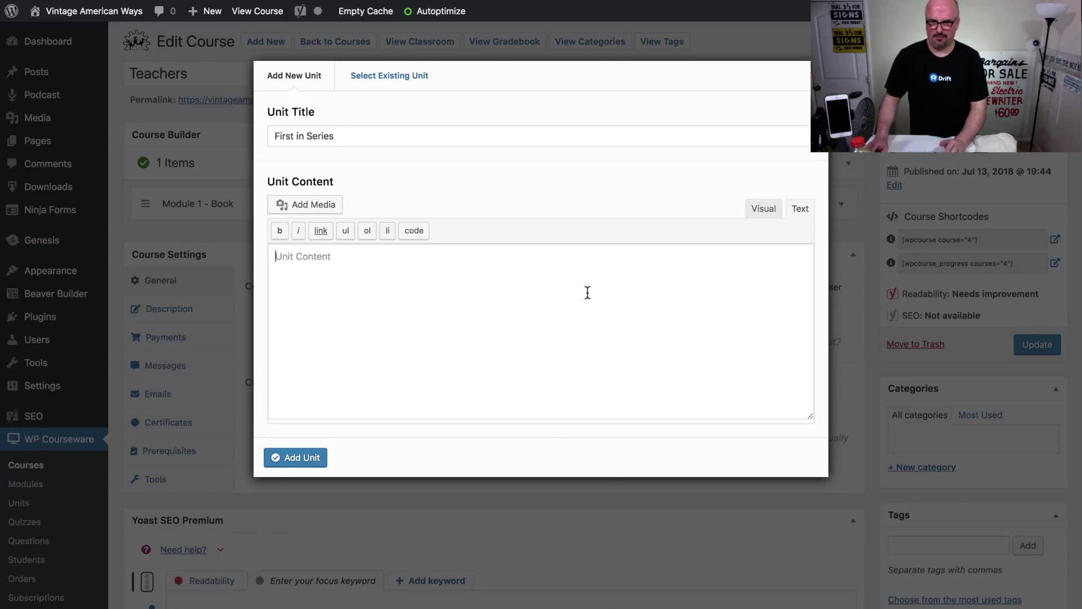
key("super+v")
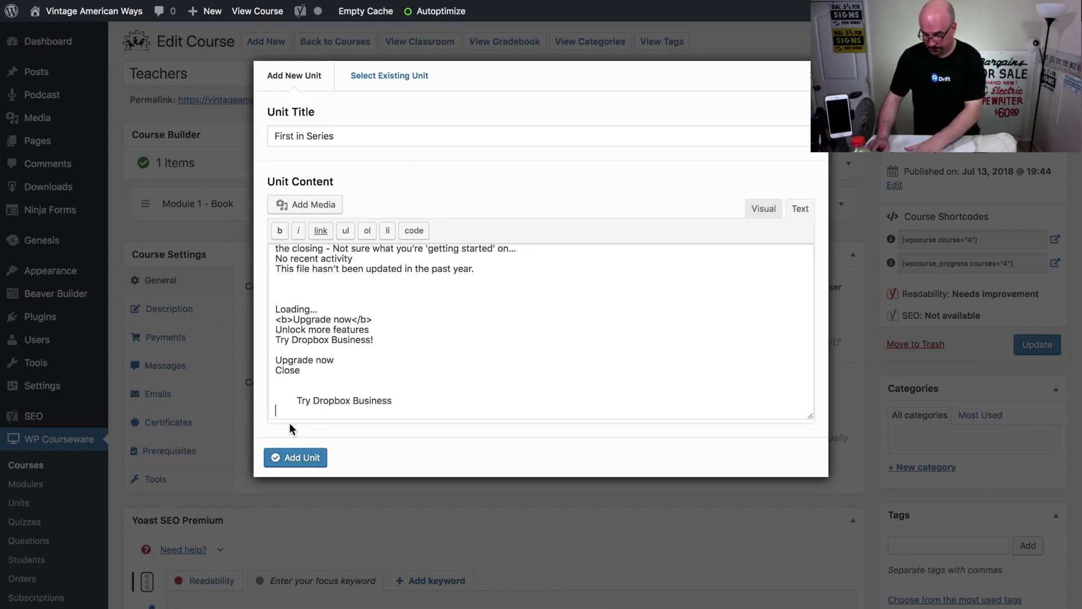
- Delete the stray Dropbox text at the end of the unit content, from "No recent activity" through "Try Dropbox Business"
key("BackSpace")
key("BackSpace")
key("BackSpace")
key("BackSpace")
key("BackSpace")
key("BackSpace")
key("BackSpace")
key("BackSpace")
key("BackSpace")
key("BackSpace")
key("BackSpace")
key("BackSpace")
key("BackSpace")
key("BackSpace")
key("BackSpace")
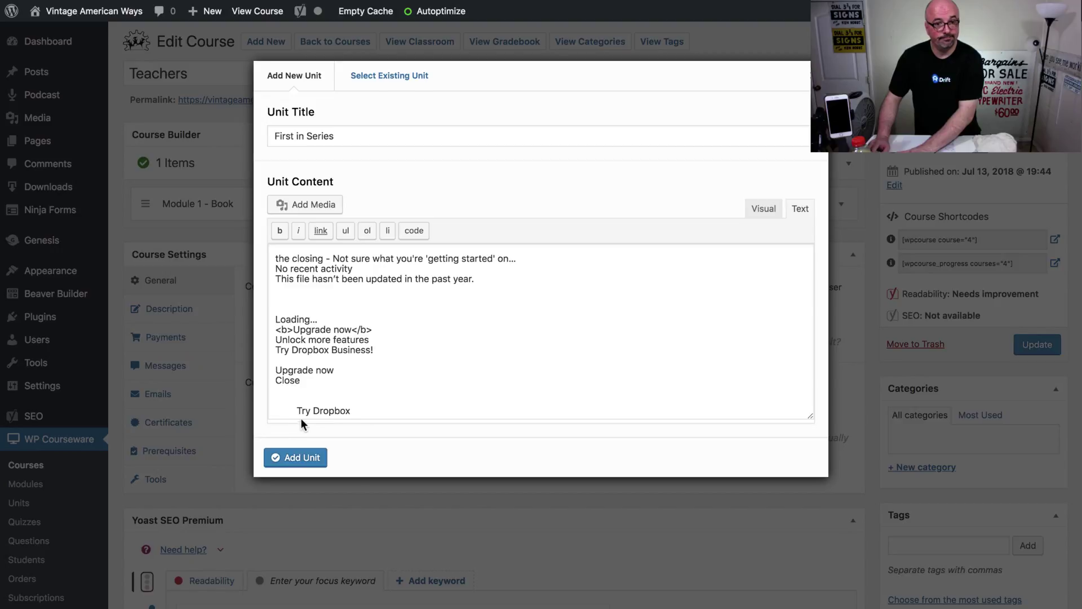
left_click_drag(327, 410, 271, 381)
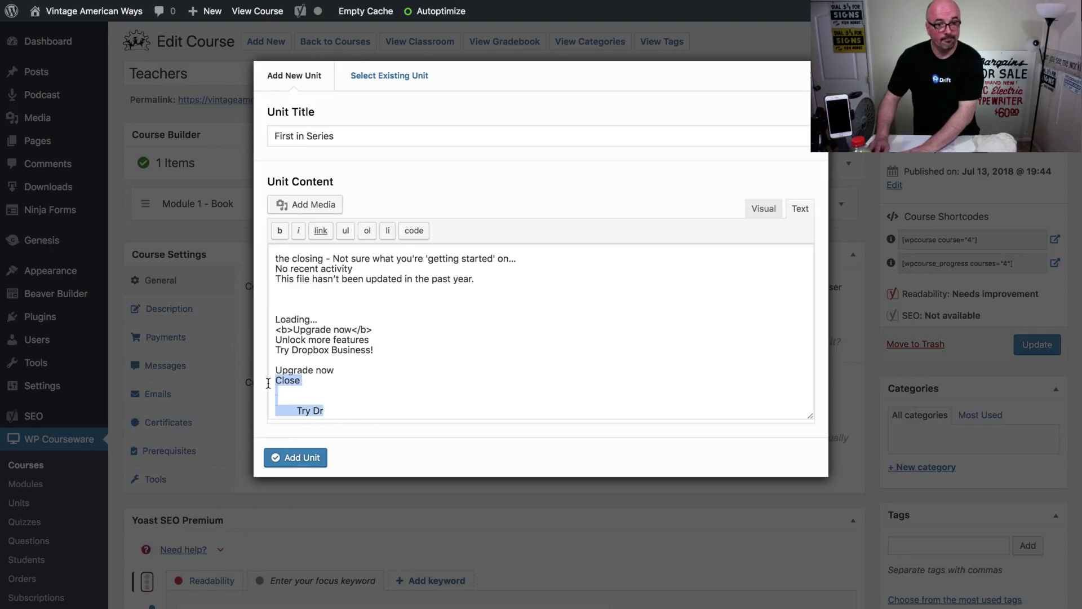
key("BackSpace")
left_click_drag(338, 401, 259, 356)
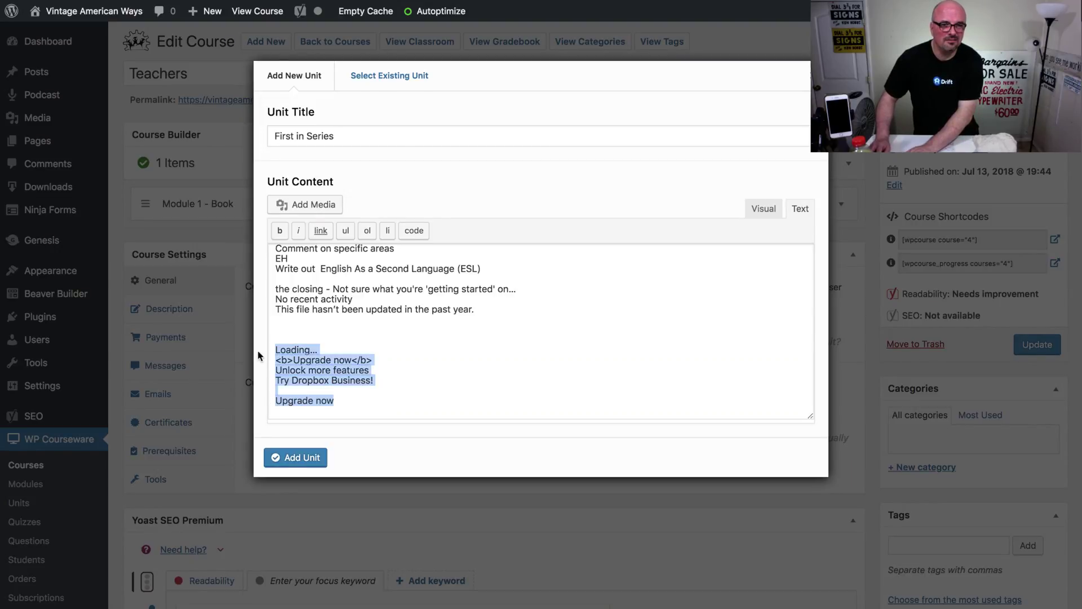
left_click_drag(259, 356, 246, 300)
key("BackSpace")
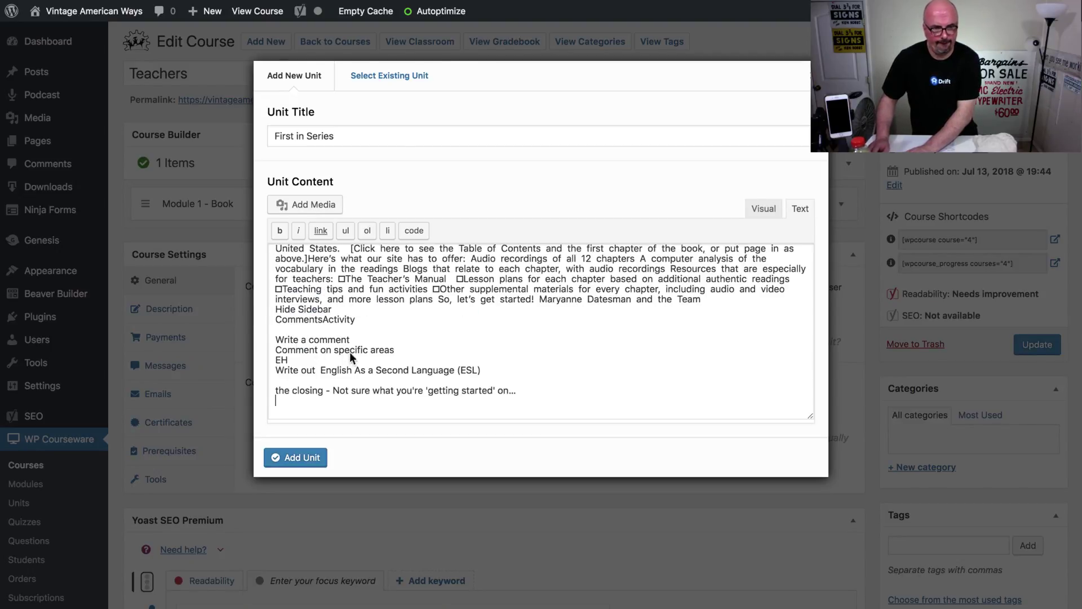
- Compare the layout of the pasted unit content with the original American Ways Email 1.docx in Dropbox
scroll(350, 353, "up", 3)
scroll(350, 353, "up", 5)
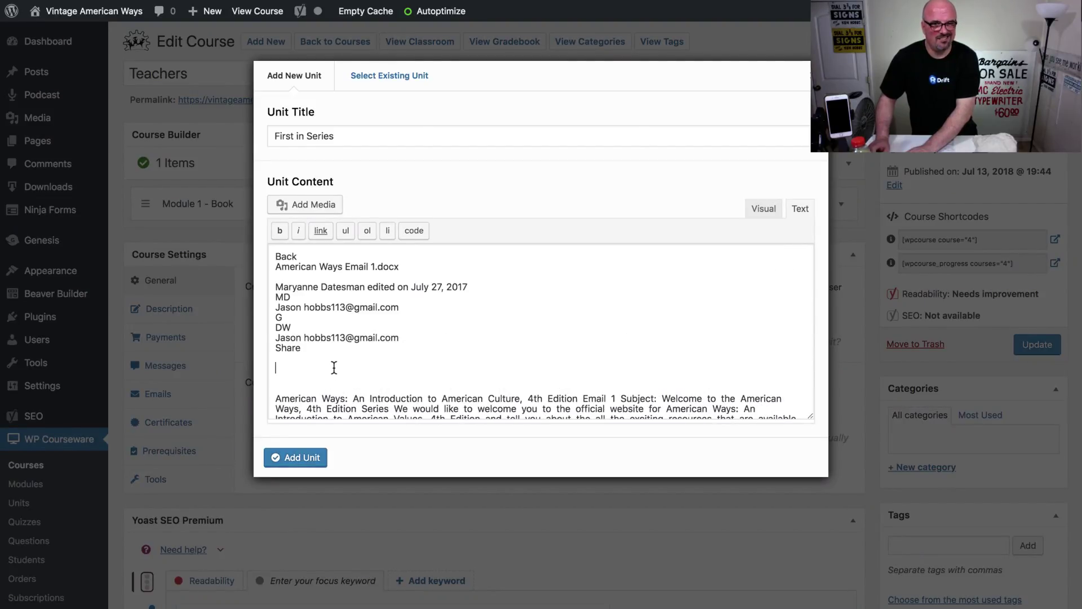
scroll(334, 367, "down", 2)
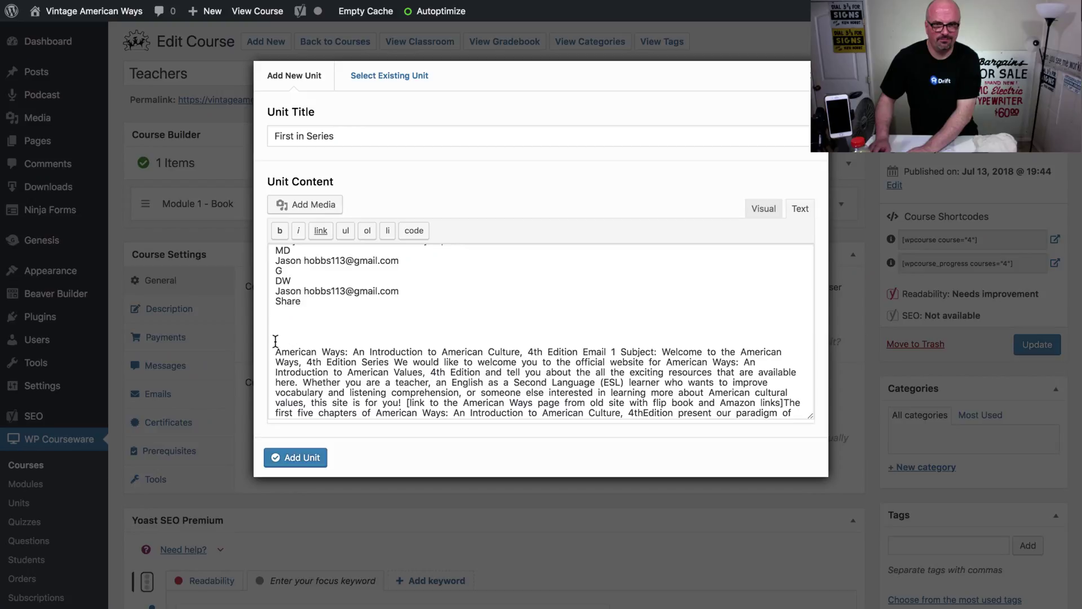
scroll(275, 341, "up", 2)
mouse_move(638, 14)
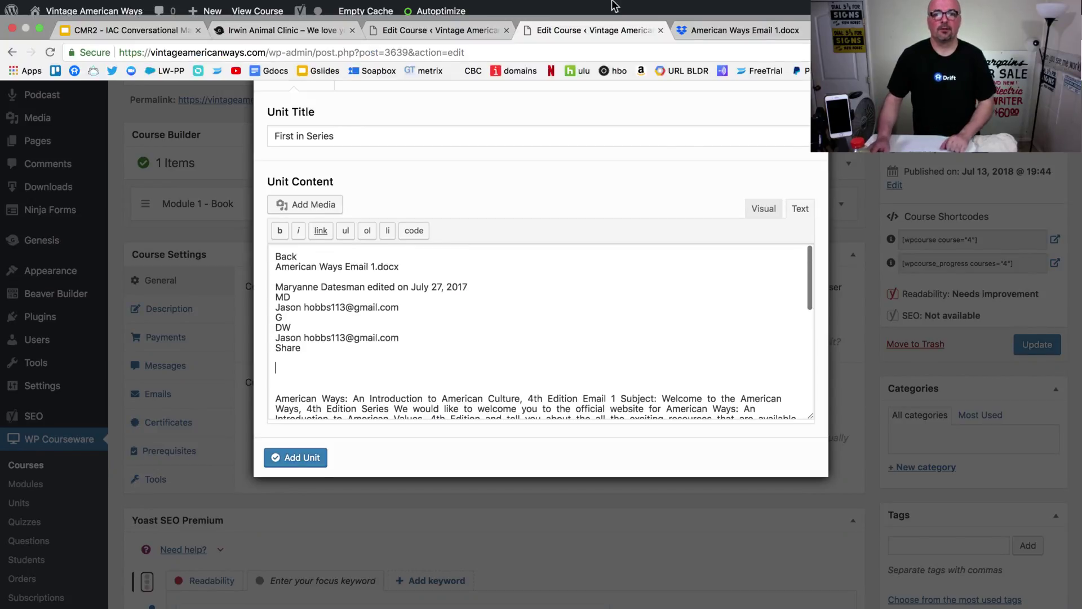
left_click(728, 31)
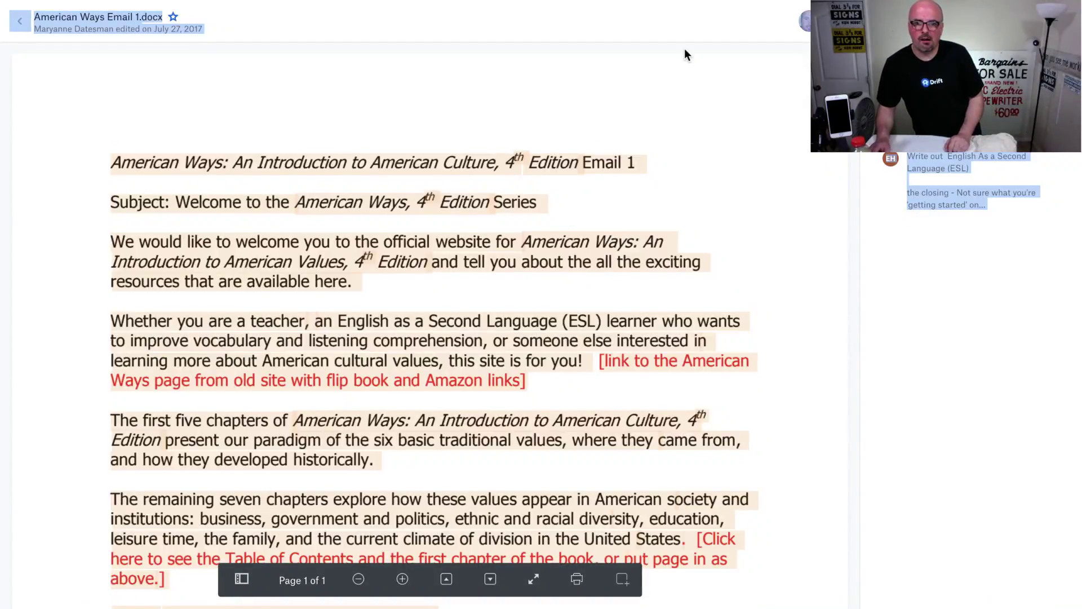
scroll(592, 417, "down", 10)
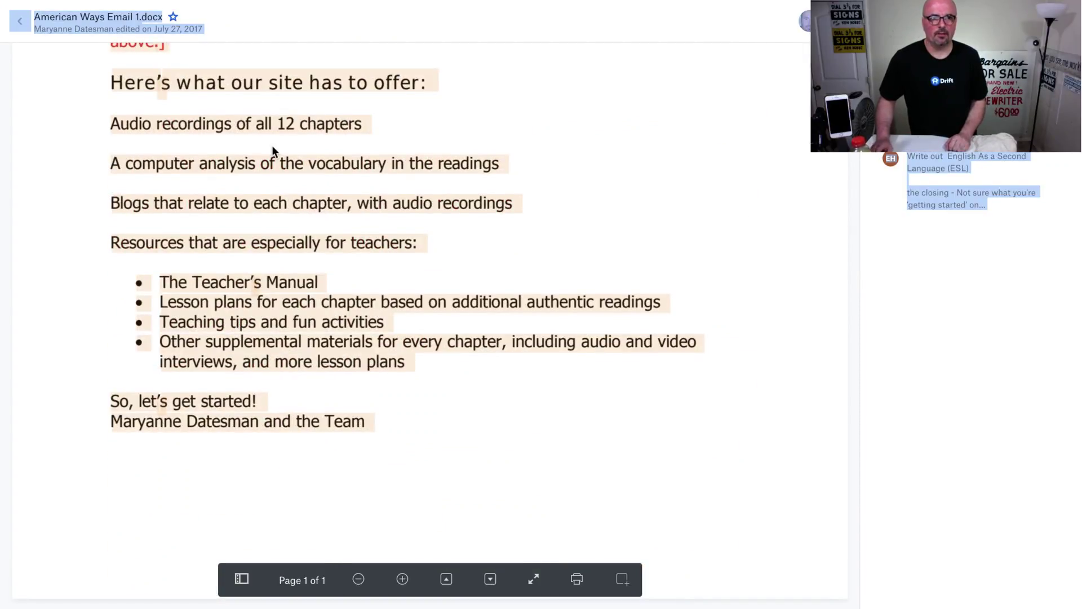
mouse_move(284, 1)
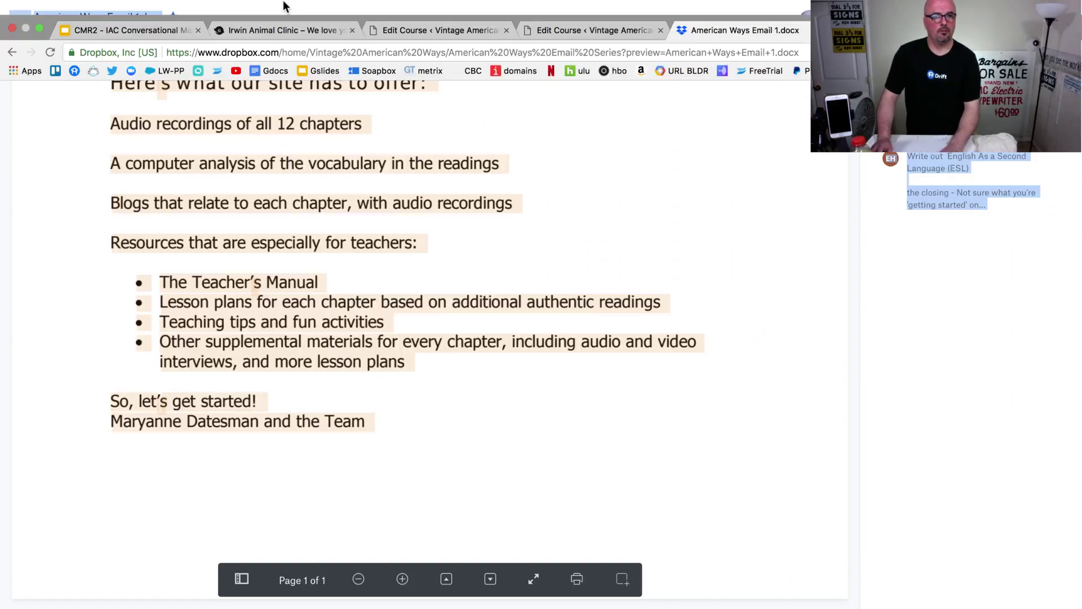
left_click(576, 28)
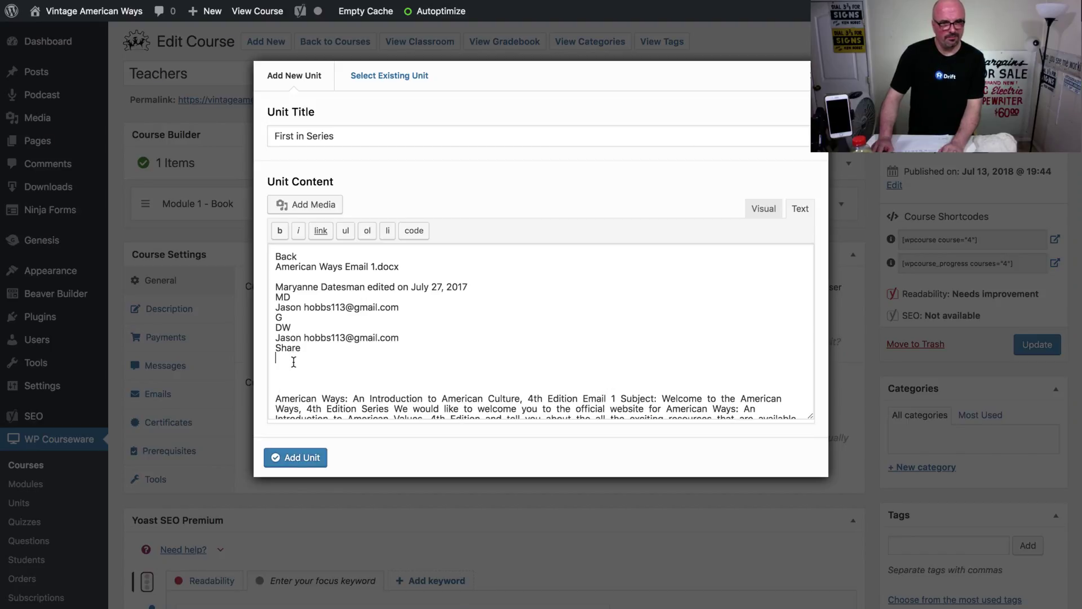
- Delete the stray Dropbox header text from "Back" through "Share" and the blank lines above the email text in the unit content
left_click_drag(294, 362, 264, 256)
key("BackSpace")
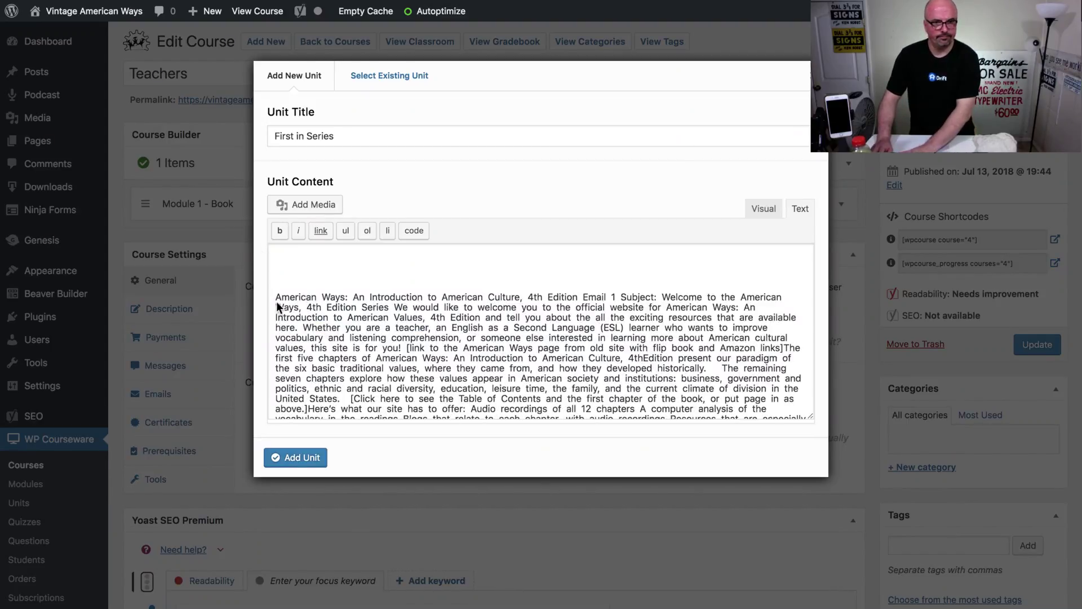
key("Delete")
key("Delete")
key("Delete")
key("Delete")
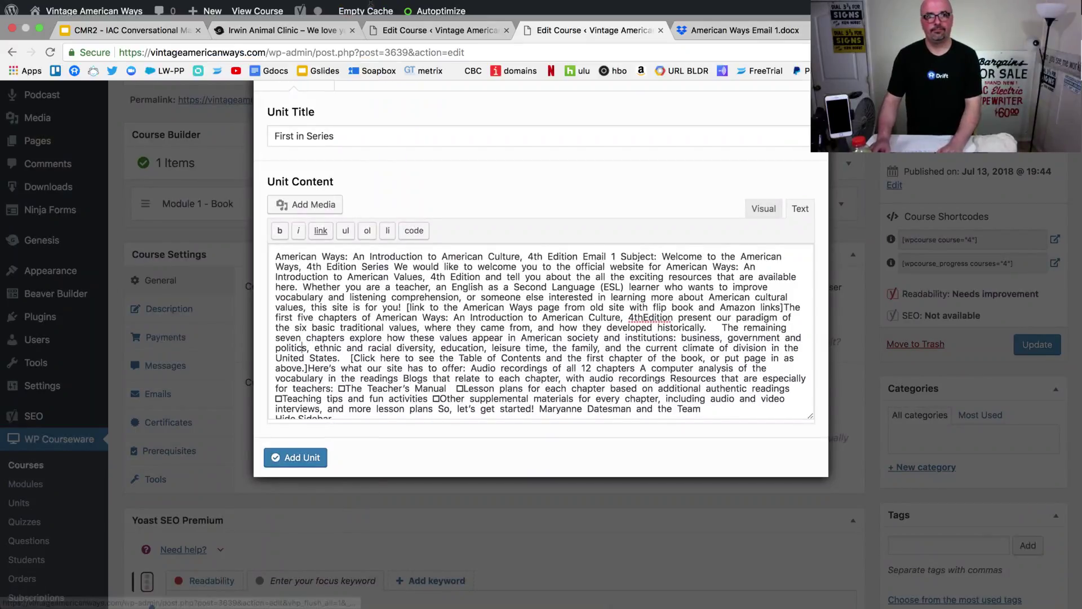
- Switch from the Dropbox document to drip.com and open the account's Drip dashboard
left_click(707, 32)
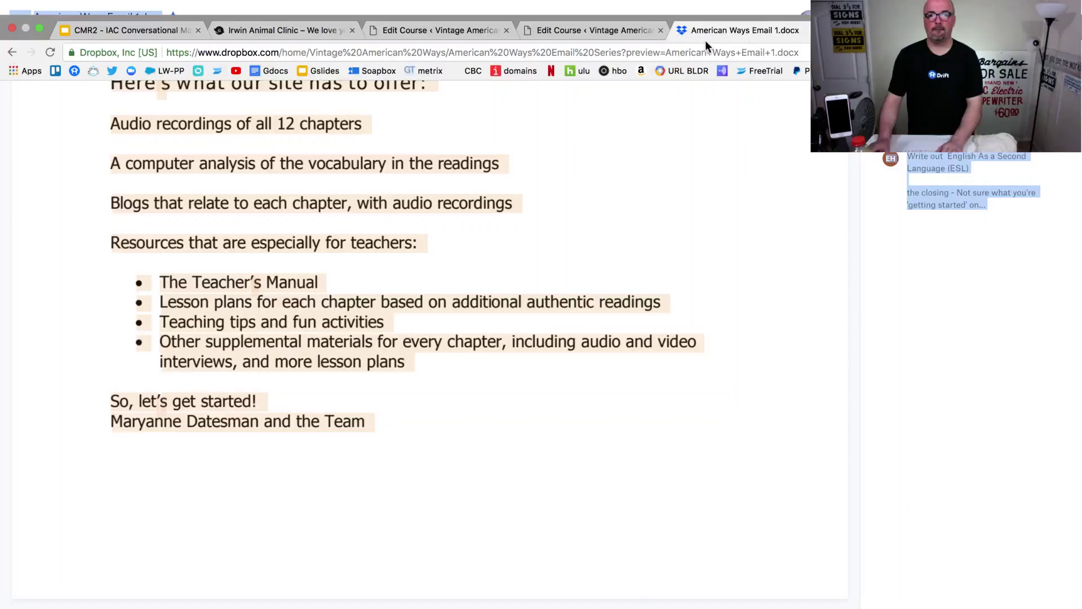
left_click(470, 46)
type("drip.com")
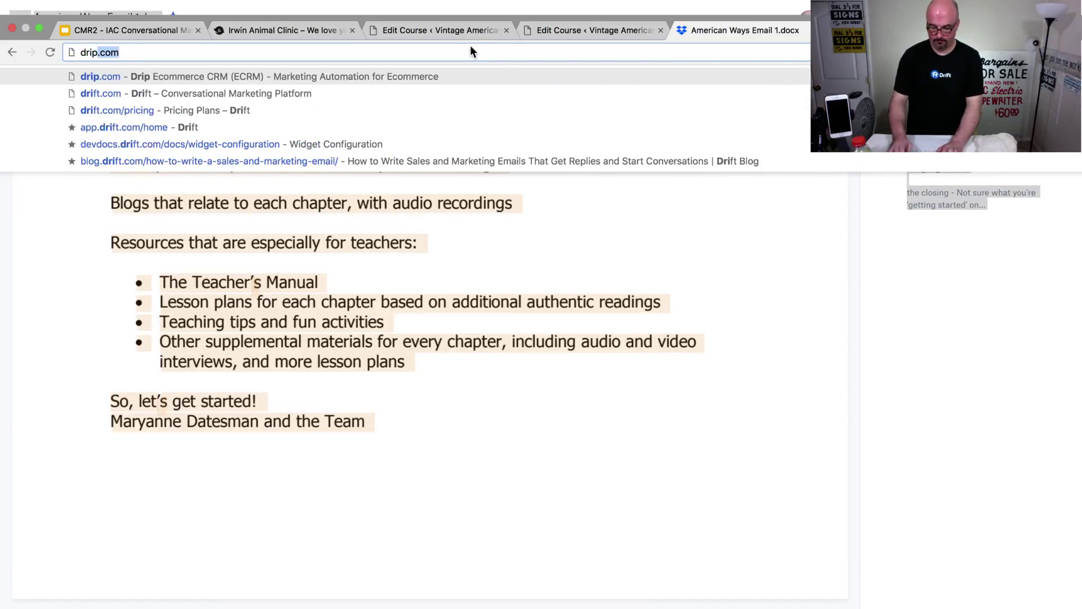
key("Return")
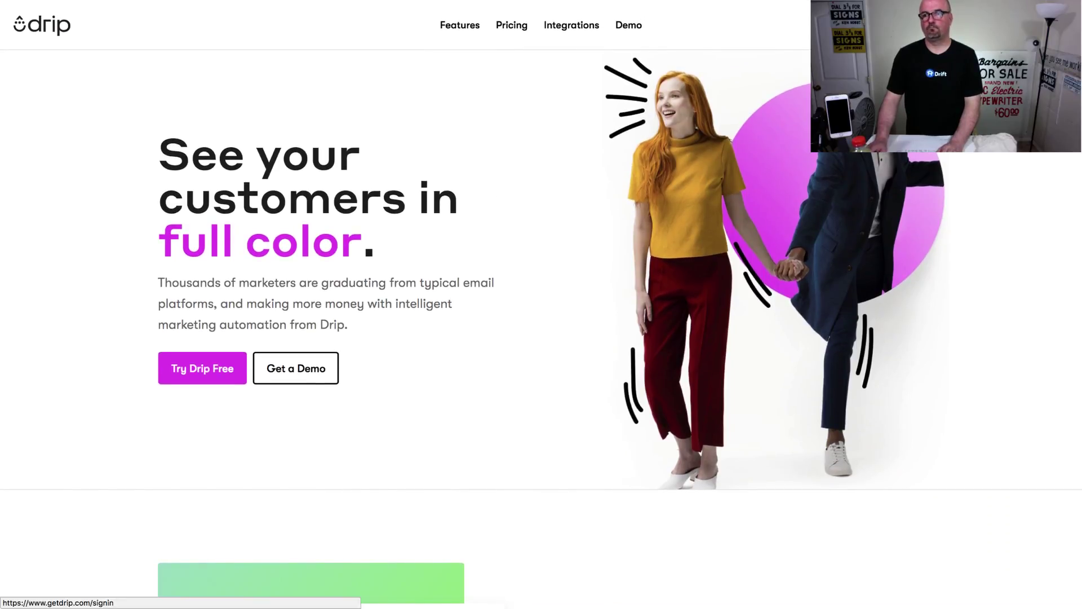
left_click(956, 25)
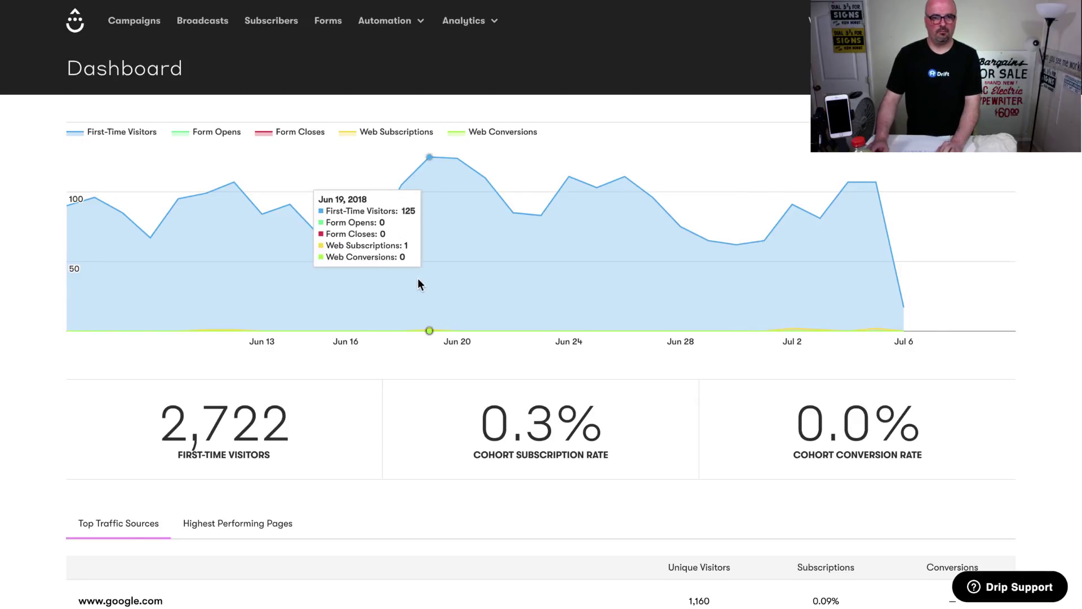
scroll(417, 278, "down", 4)
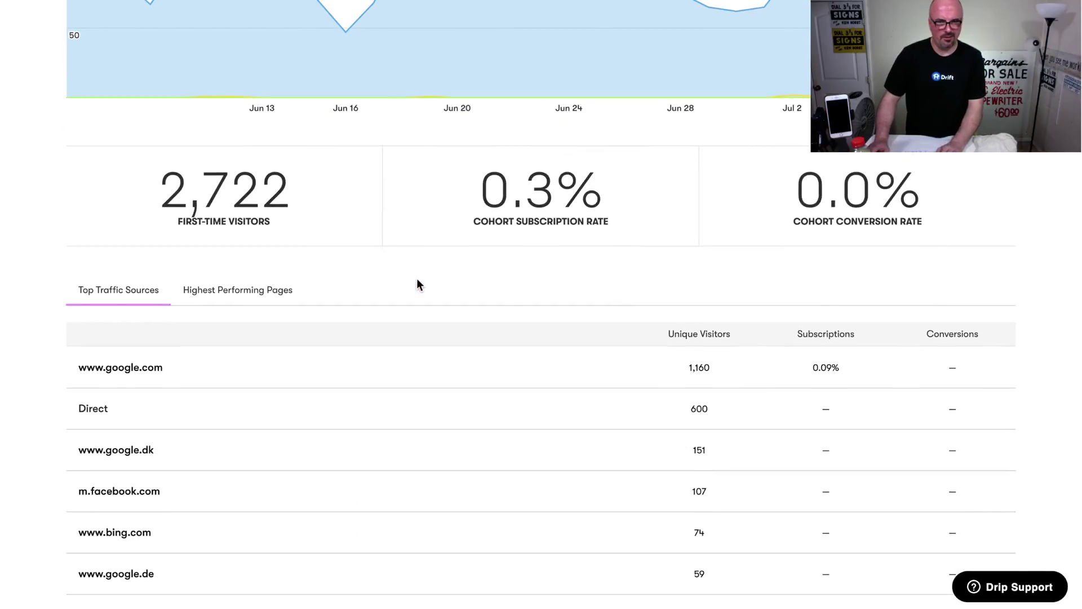
scroll(417, 278, "up", 5)
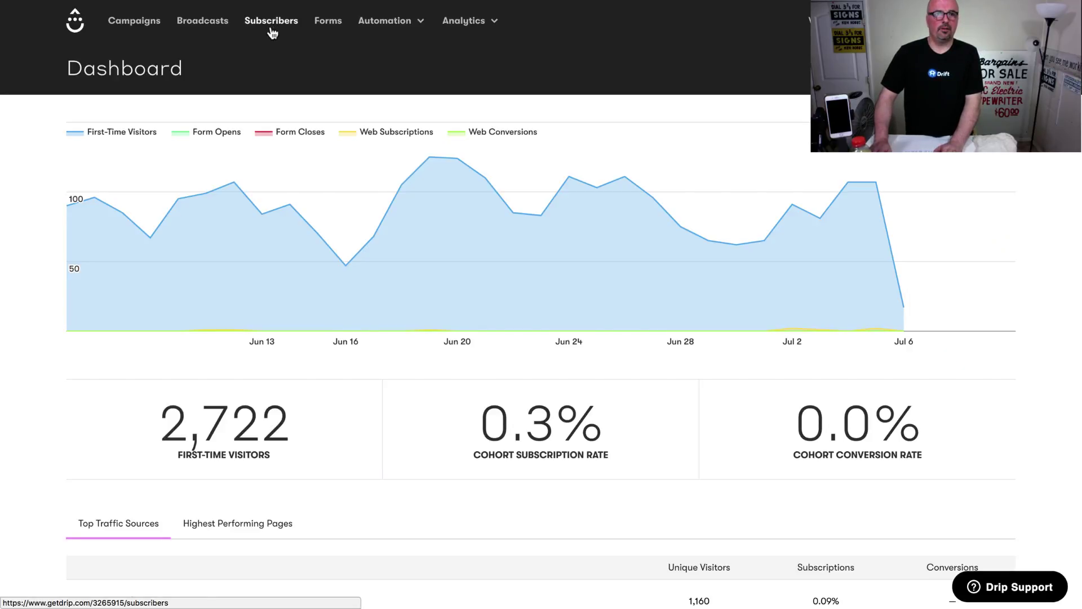
- Open the first email of the "01b - Educator Series (Own Book)" campaign
left_click(144, 25)
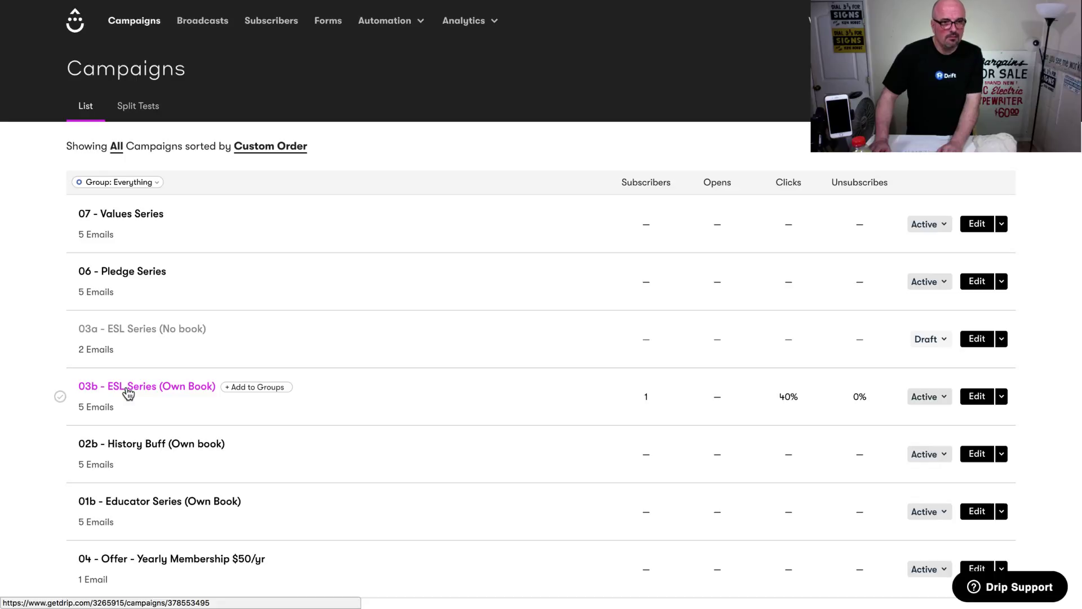
left_click(132, 500)
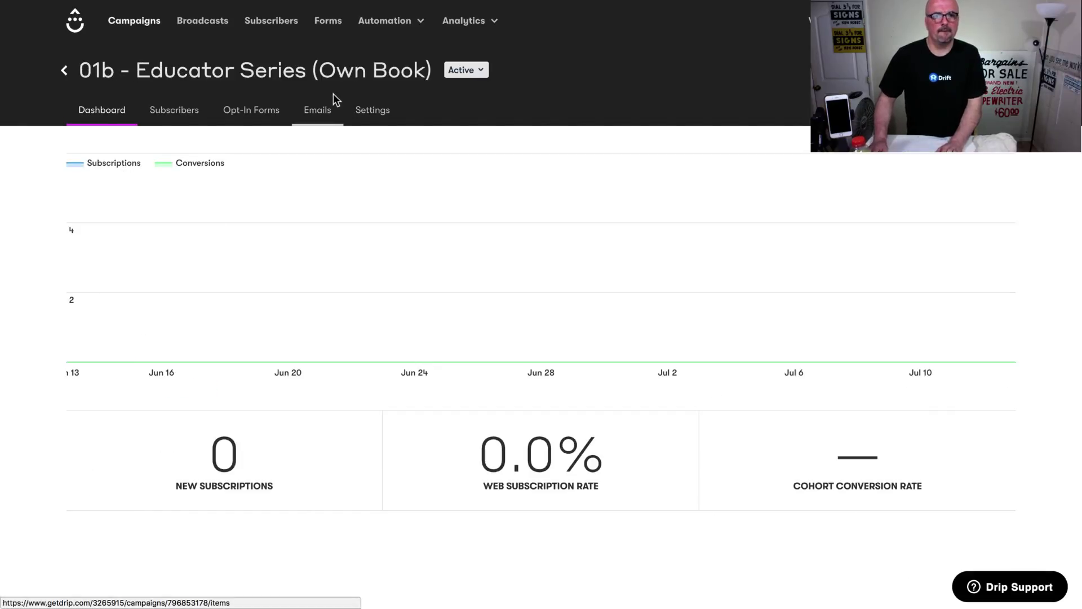
left_click(324, 115)
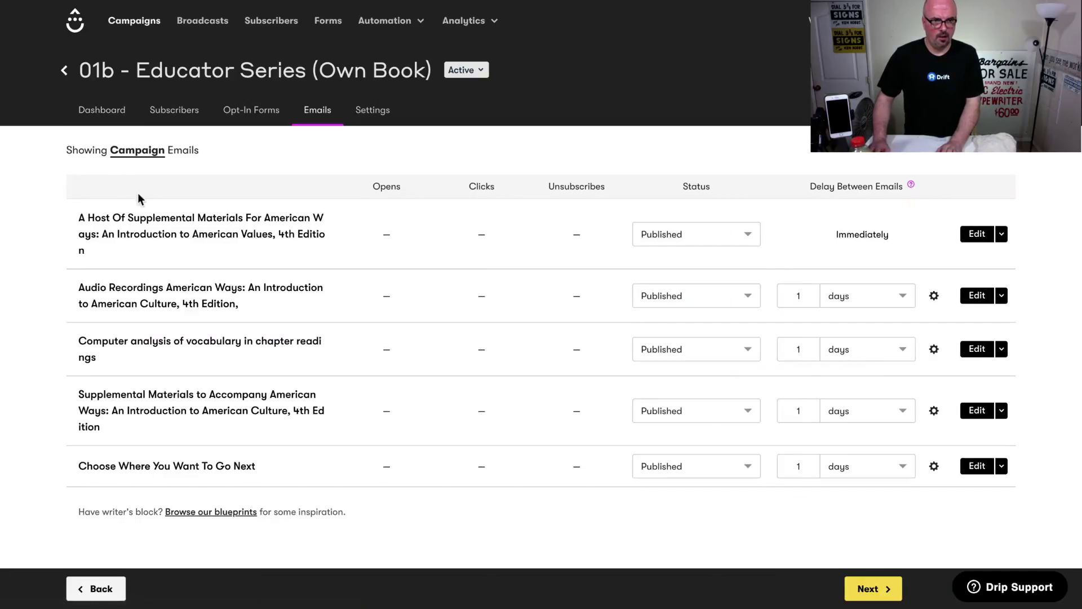
left_click(152, 236)
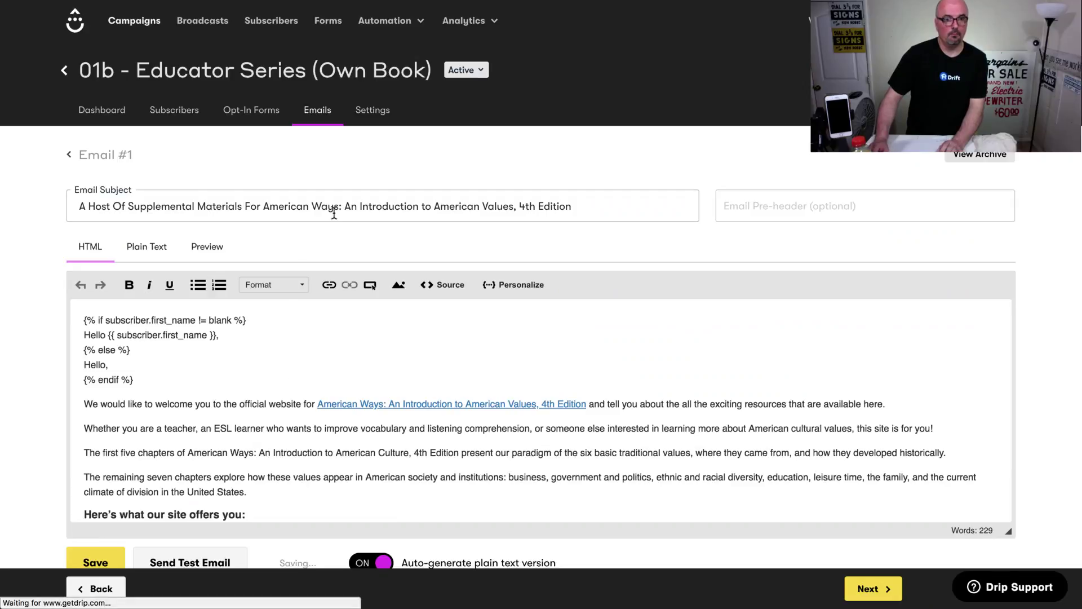
- Preview the email and copy its body text from "We would like to welcome you" through the closing signature
left_click(159, 246)
left_click(238, 411)
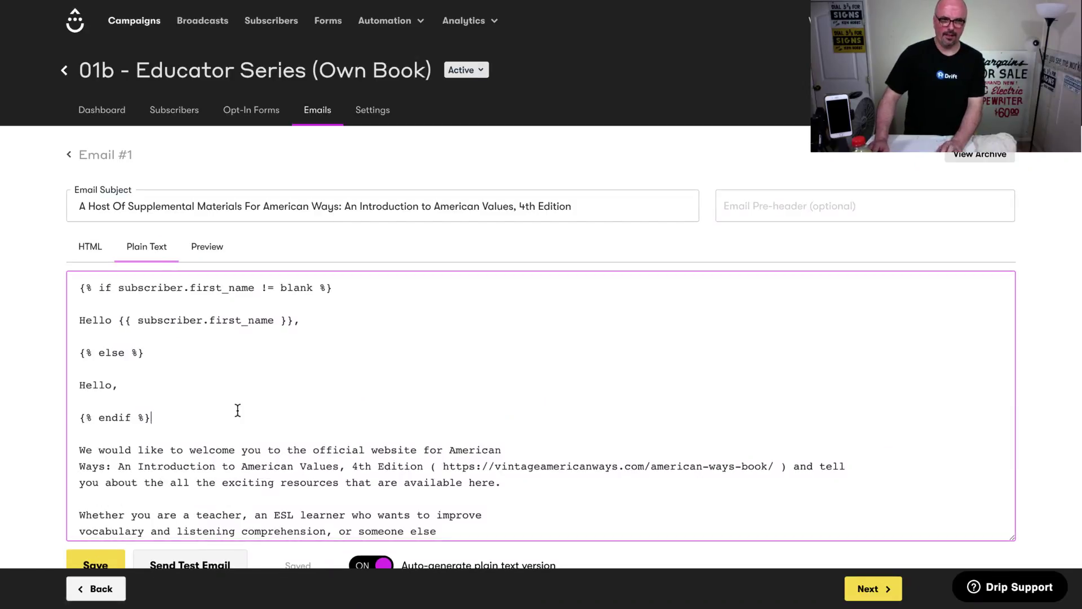
left_click(89, 246)
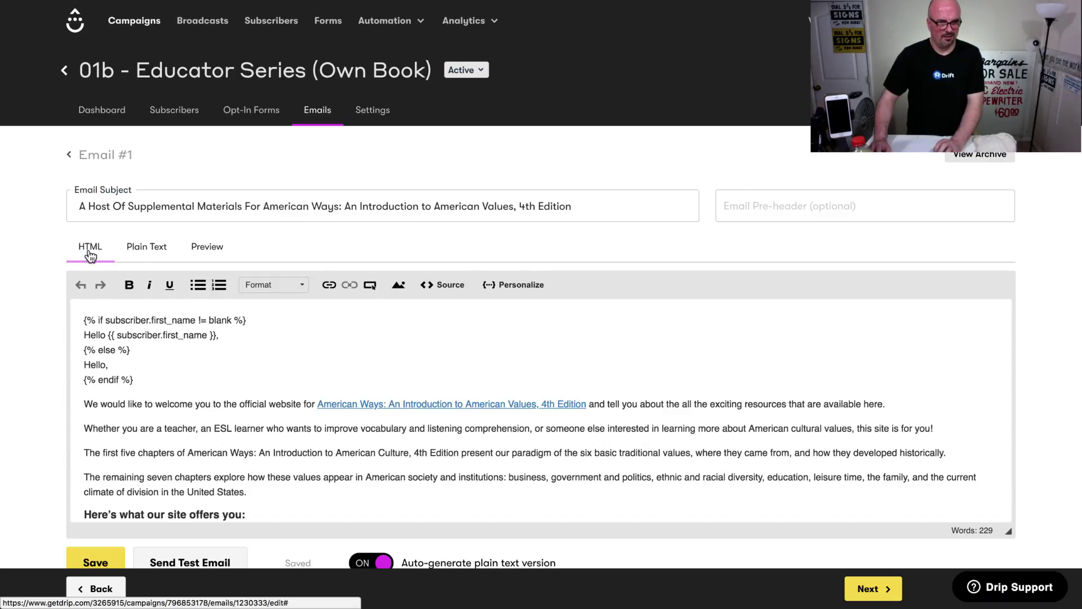
left_click(212, 254)
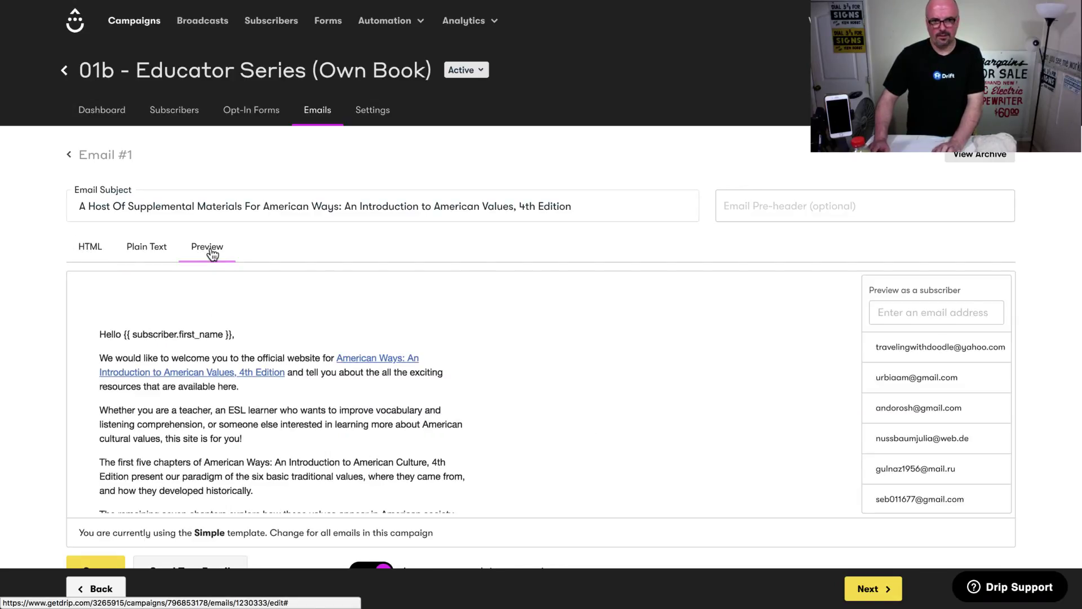
left_click_drag(93, 358, 243, 456)
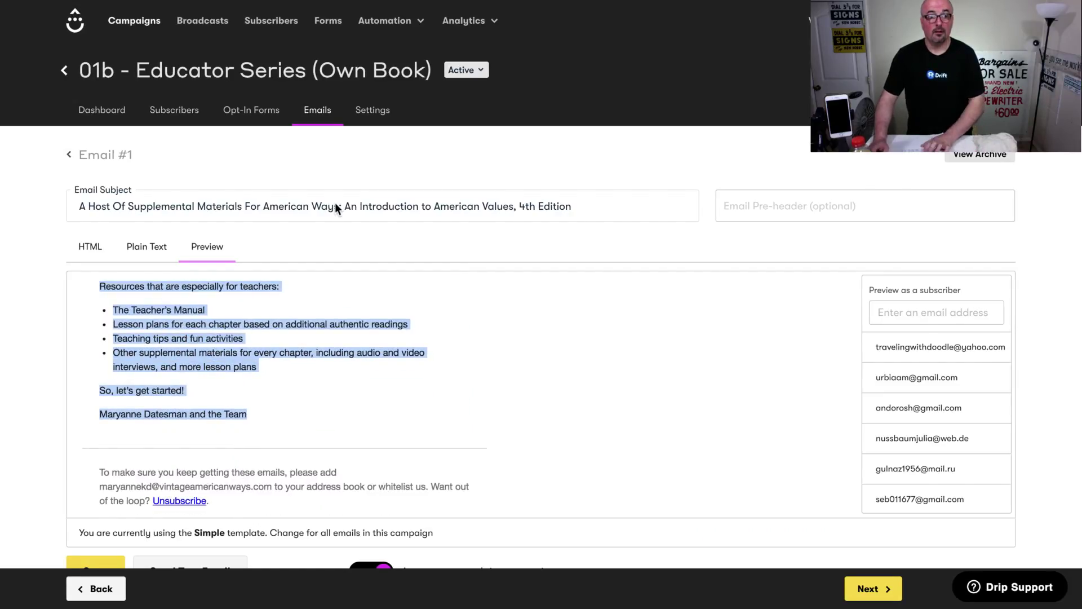
- Return to the WordPress course, replace the entire First in Series unit content with the copied email text, and show it in visual mode
left_click(586, 27)
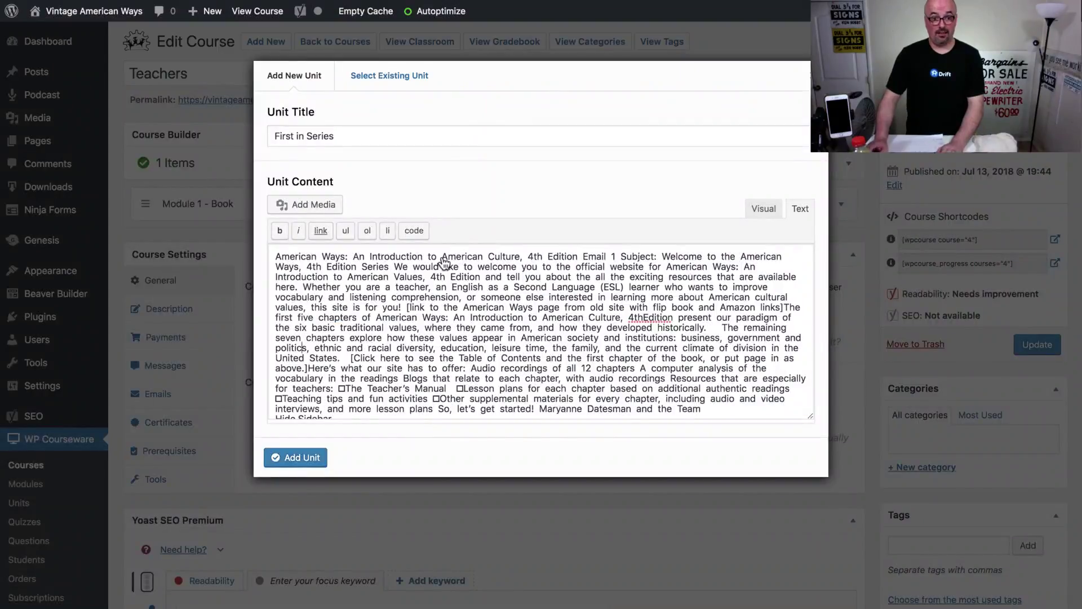
key("super+a")
key("BackSpace")
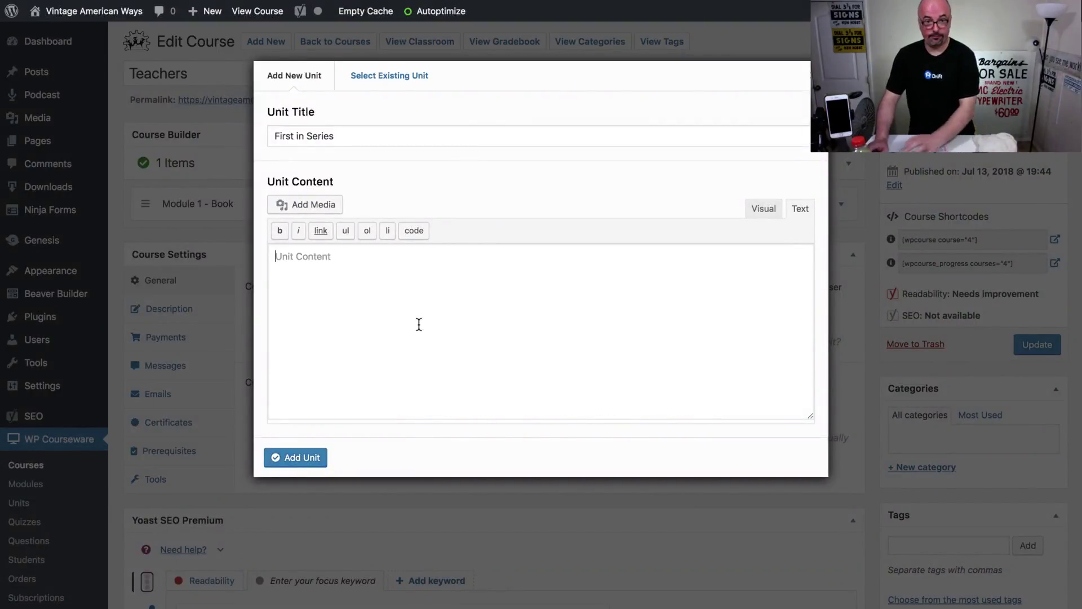
key("super+v")
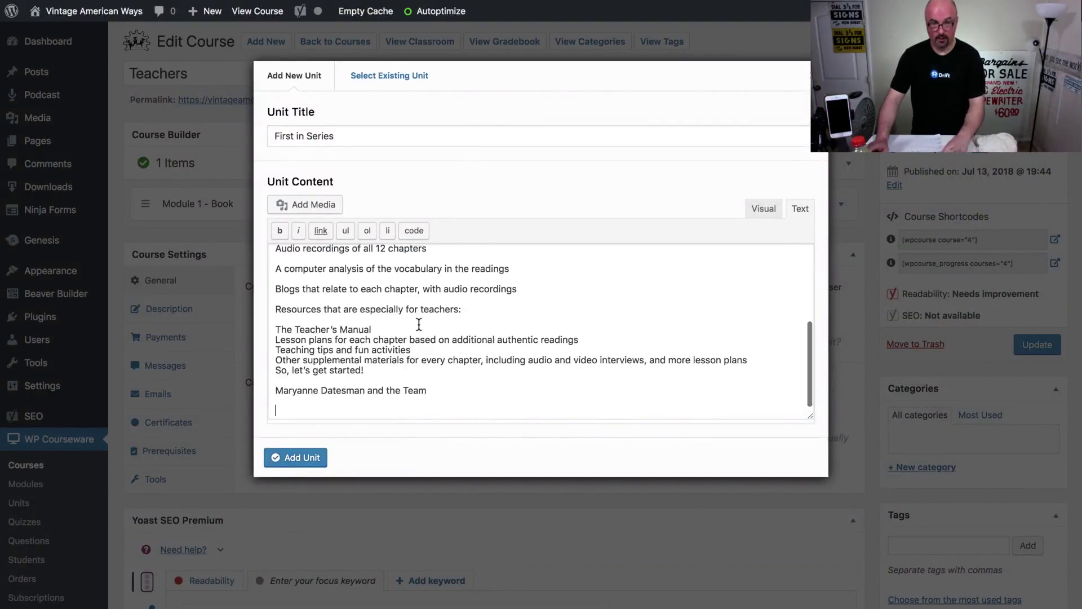
scroll(421, 321, "up", 5)
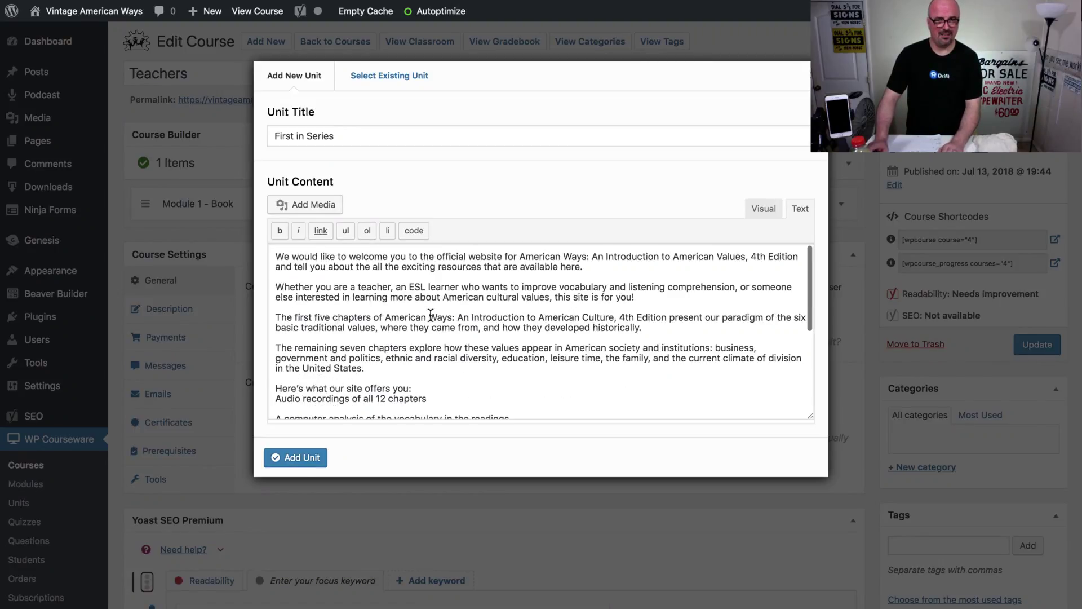
left_click(758, 212)
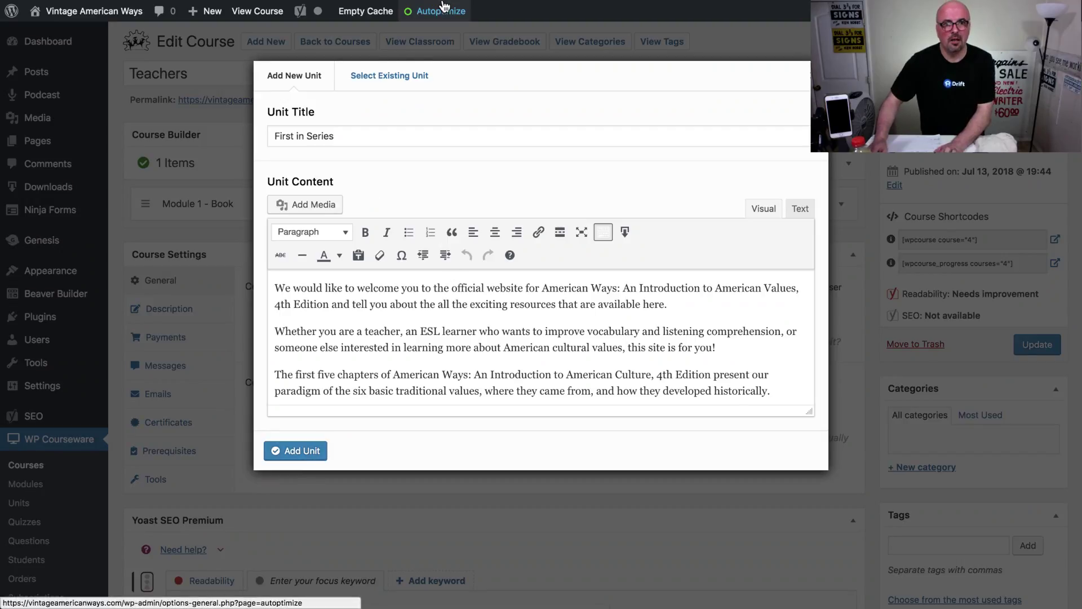
- Go back to the Drip email preview and copy the address of the "American Ways: An Introduction to American Values, 4th Edition" link
mouse_move(446, 17)
left_click(728, 31)
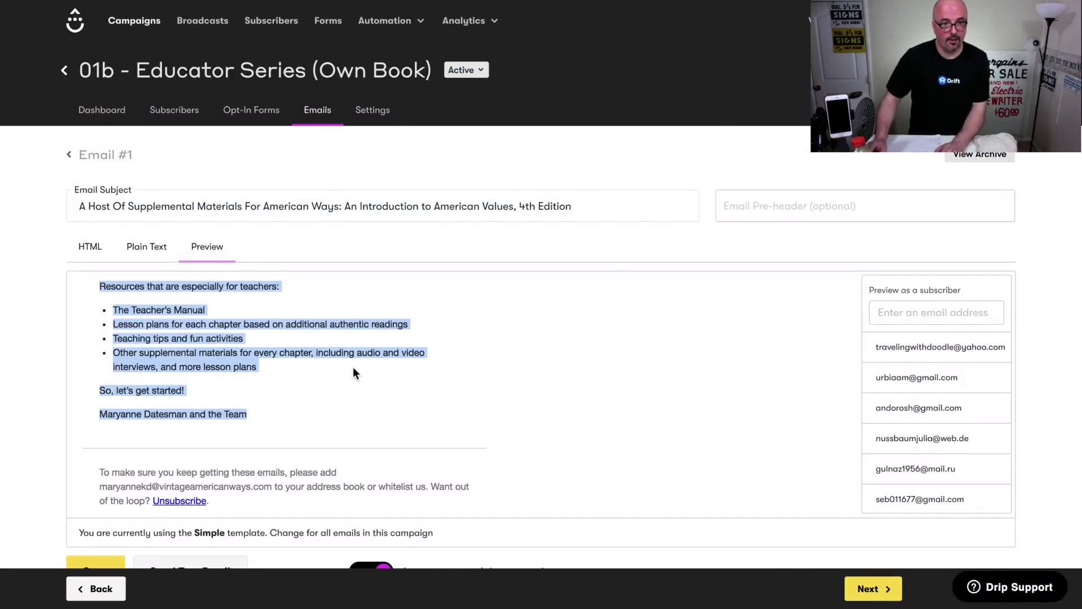
left_click(354, 366)
scroll(354, 366, "up", 5)
scroll(354, 366, "down", 3)
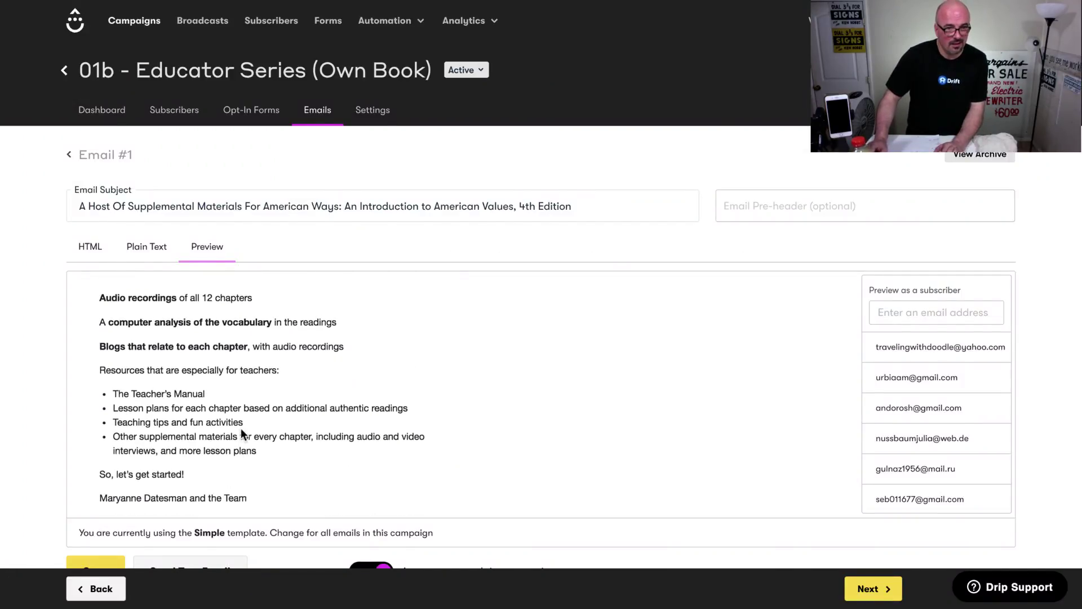
scroll(243, 431, "down", 2)
scroll(242, 430, "up", 2)
scroll(242, 431, "up", 6)
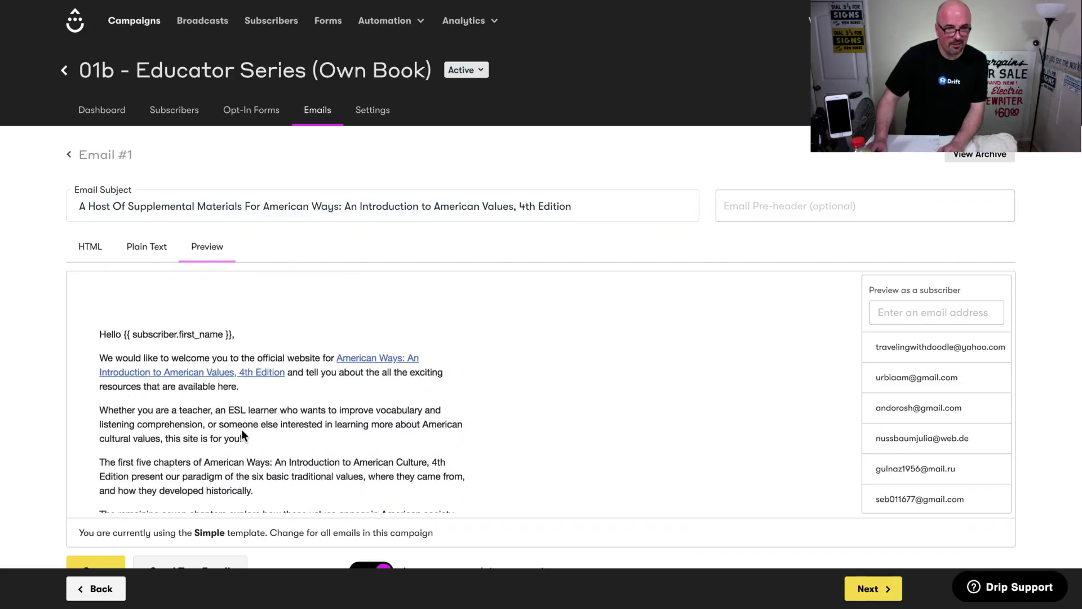
right_click(253, 374)
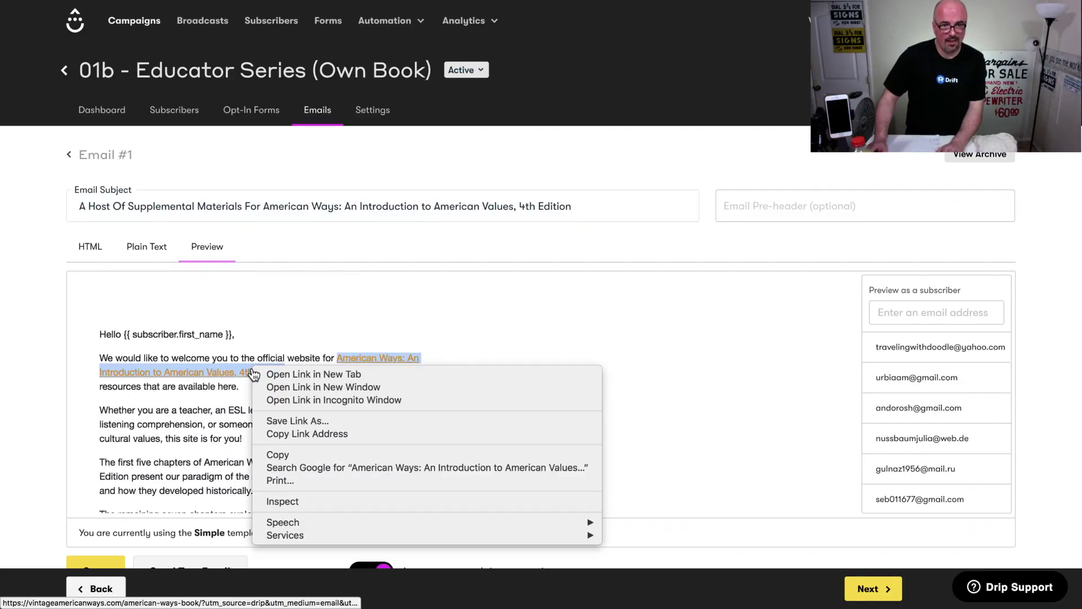
left_click(294, 434)
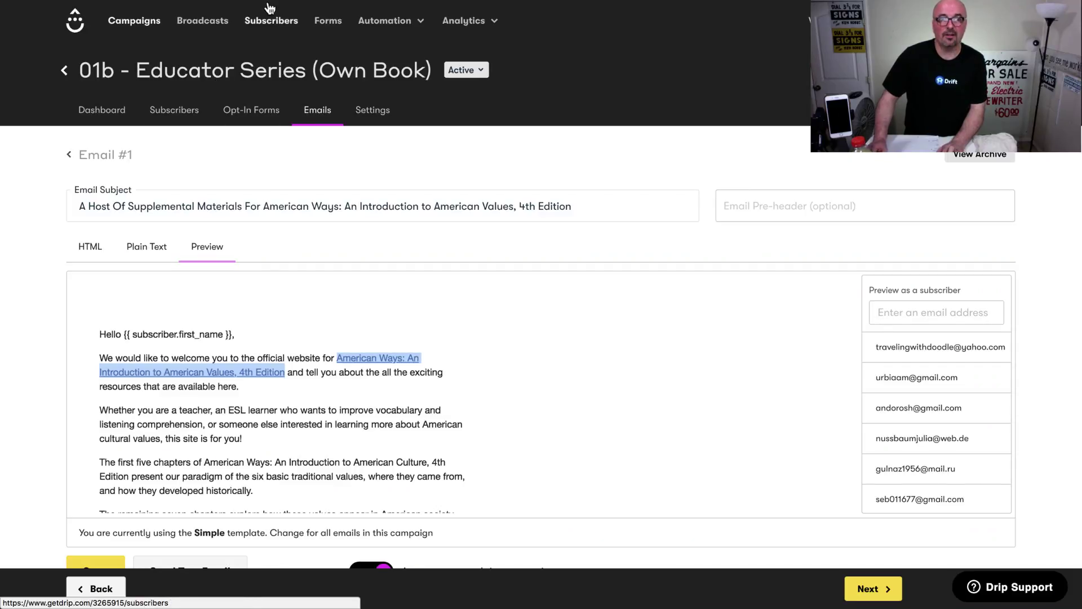
- Return to the WordPress unit and link "American Ways: An Introduction to American Values, 4th Edition" in its content to the copied address, opening in a new tab
mouse_move(569, 7)
left_click(575, 30)
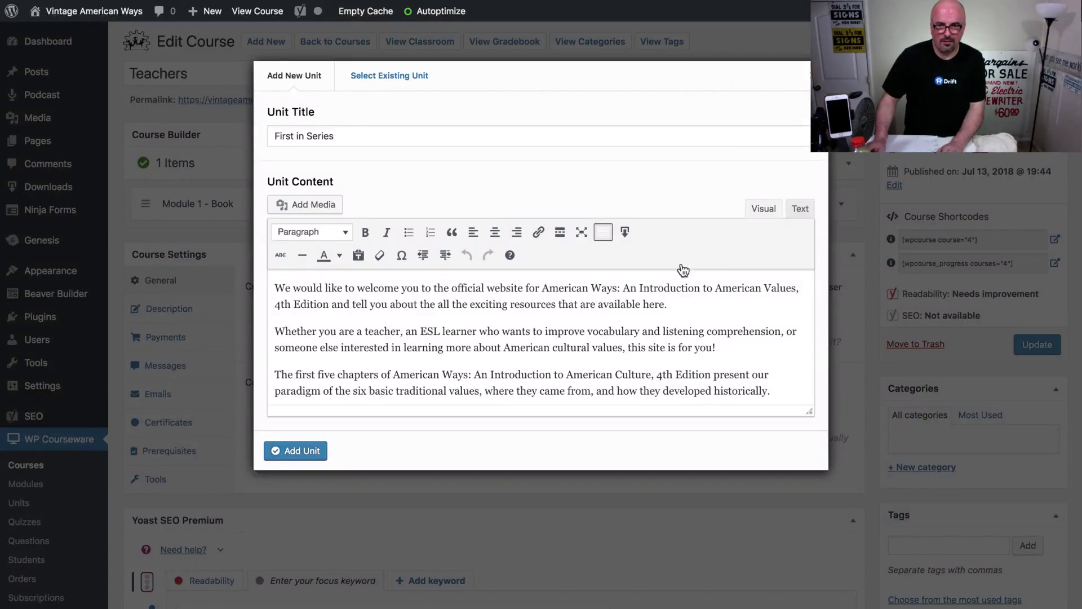
left_click(796, 208)
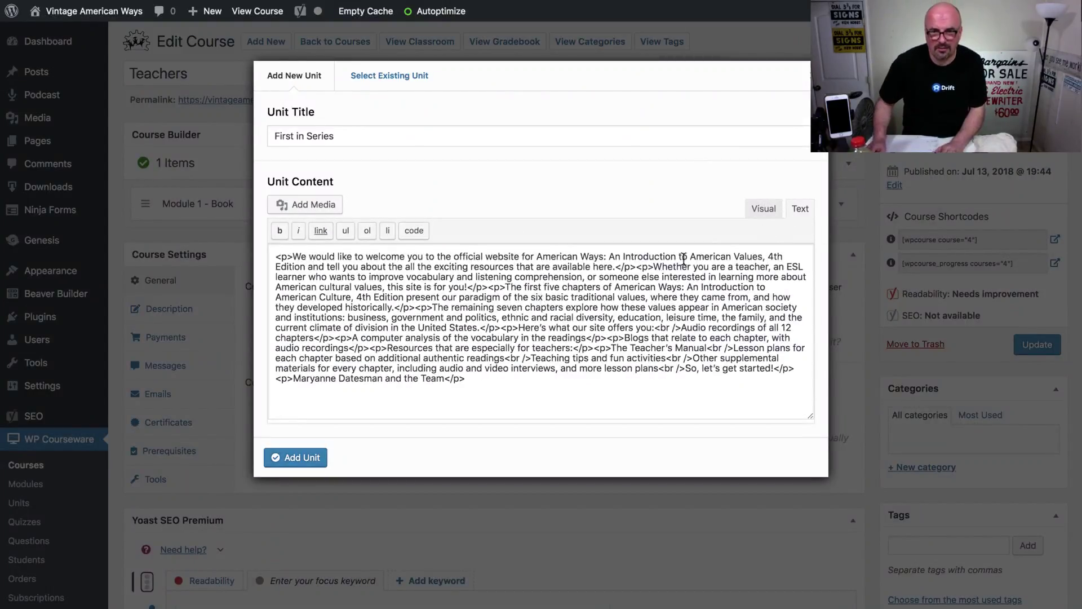
left_click_drag(538, 257, 305, 263)
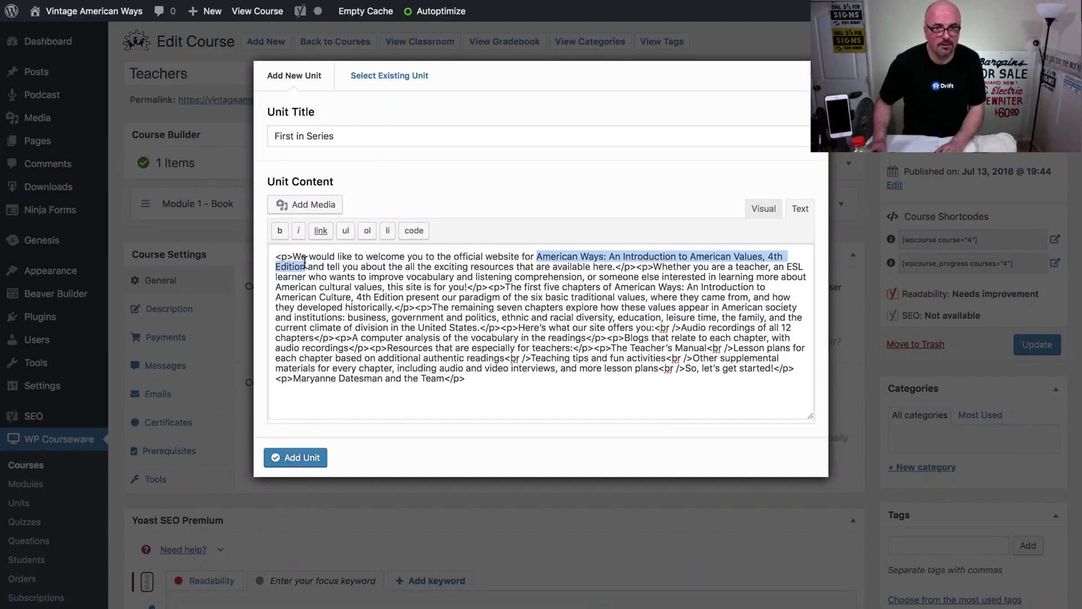
left_click(321, 231)
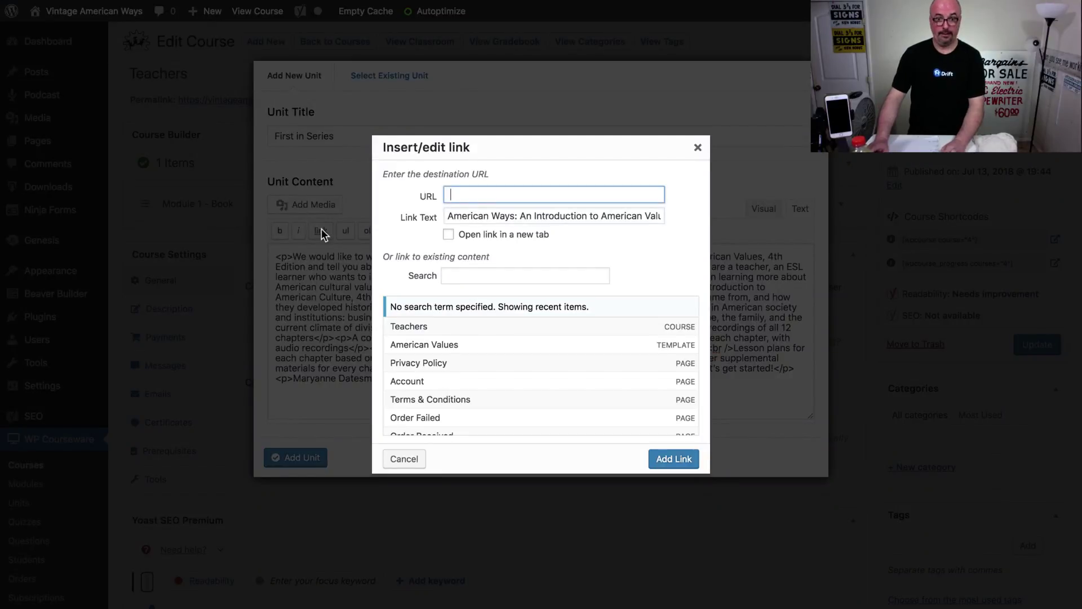
double_click(480, 197)
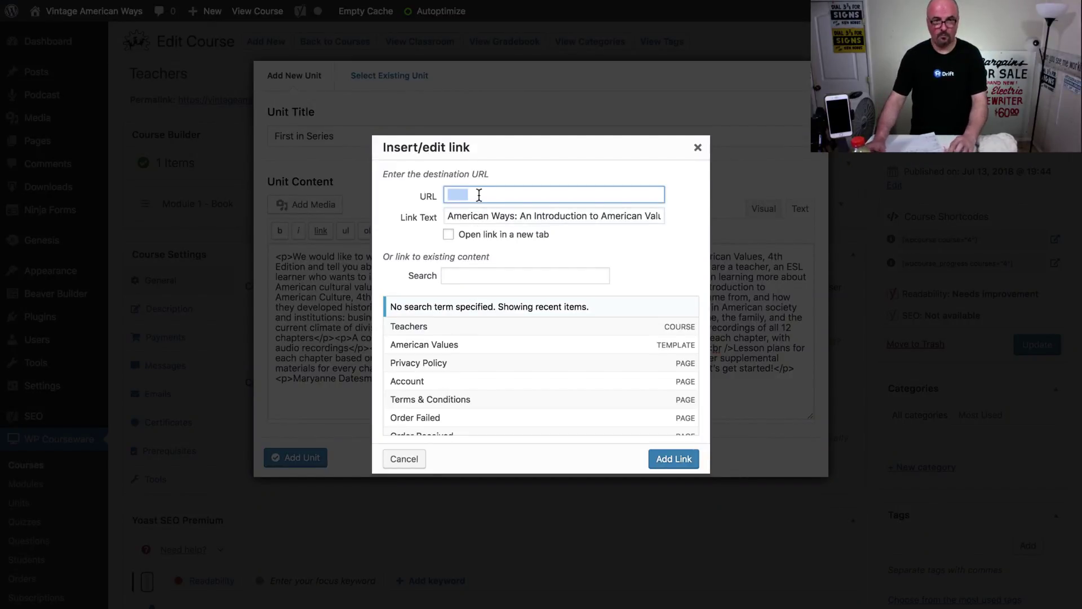
key("ctrl+v")
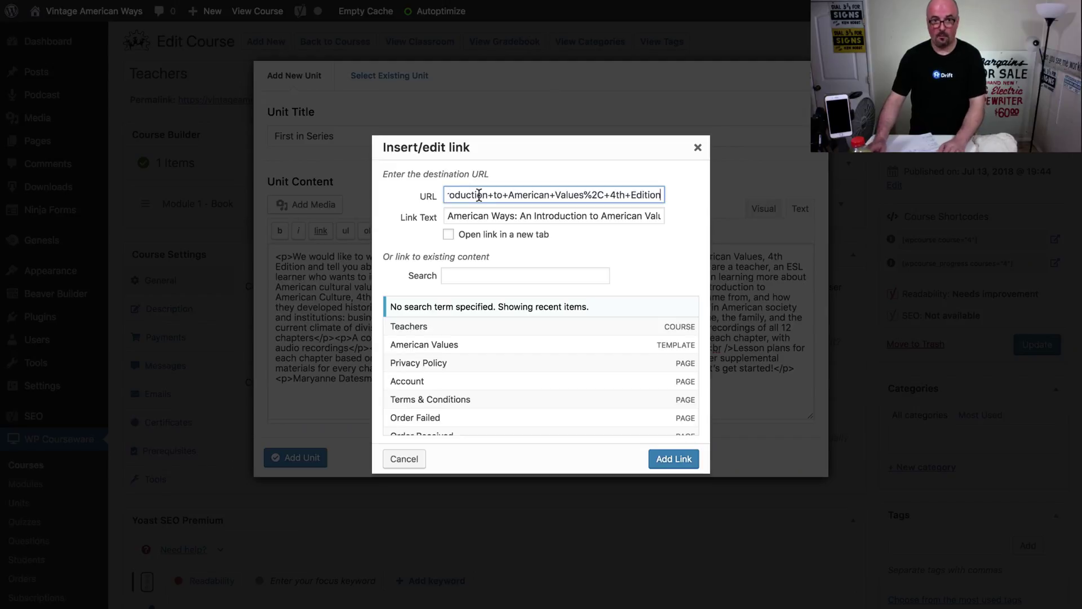
left_click(492, 236)
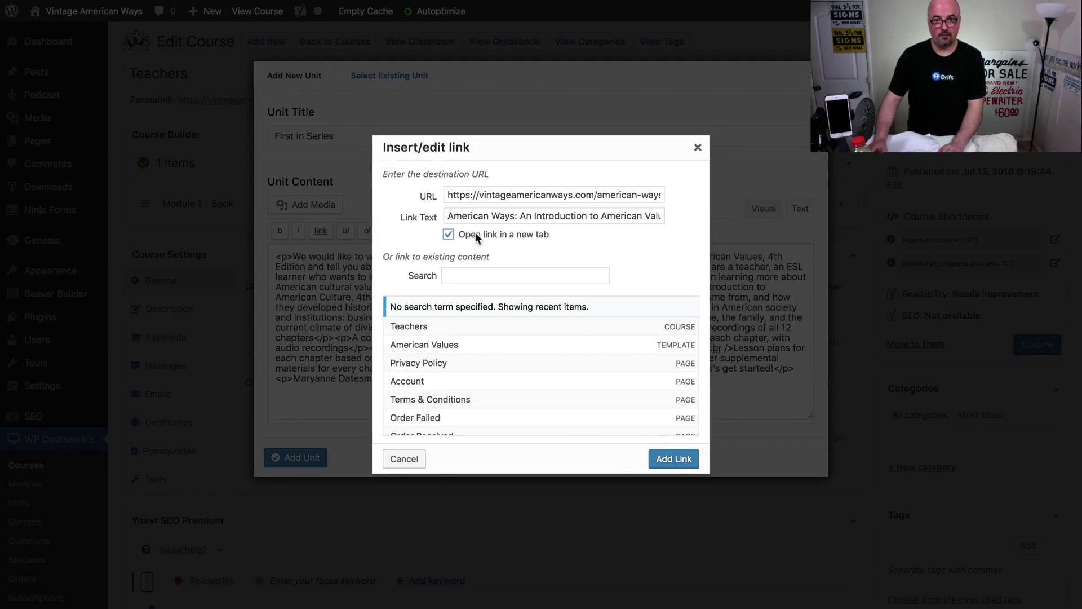
left_click(598, 195)
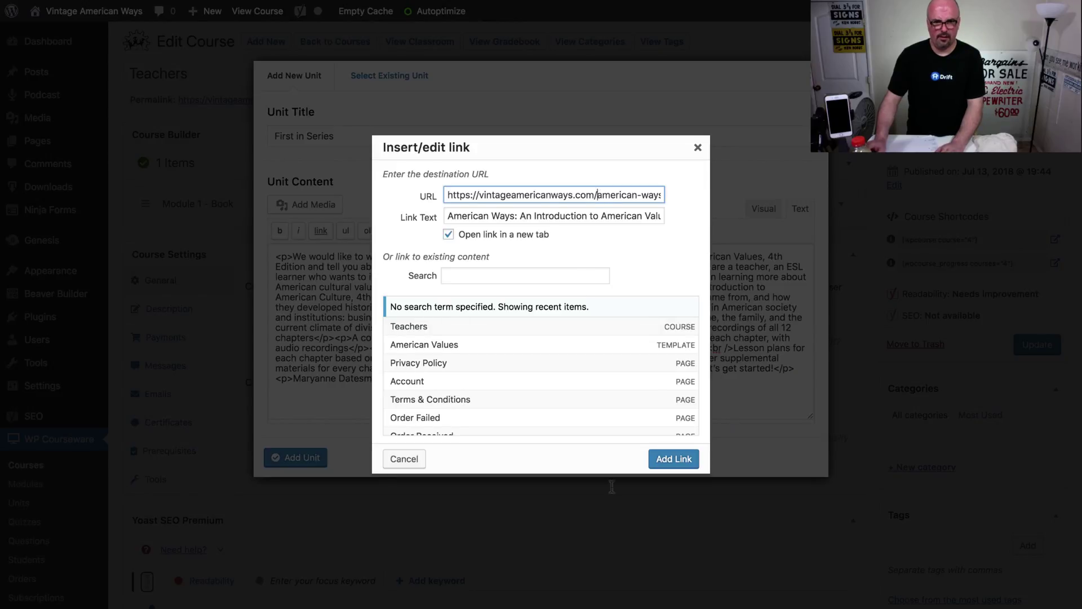
left_click(676, 458)
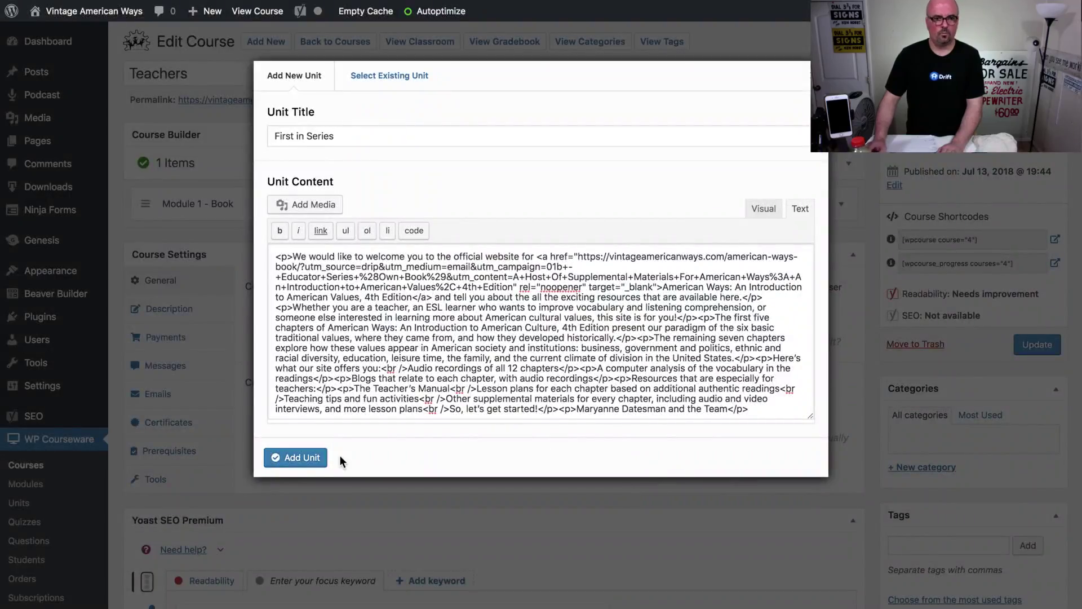
- Add the First in Series unit to the course, close the unit form, and expand Module 1 - Book
left_click(303, 457)
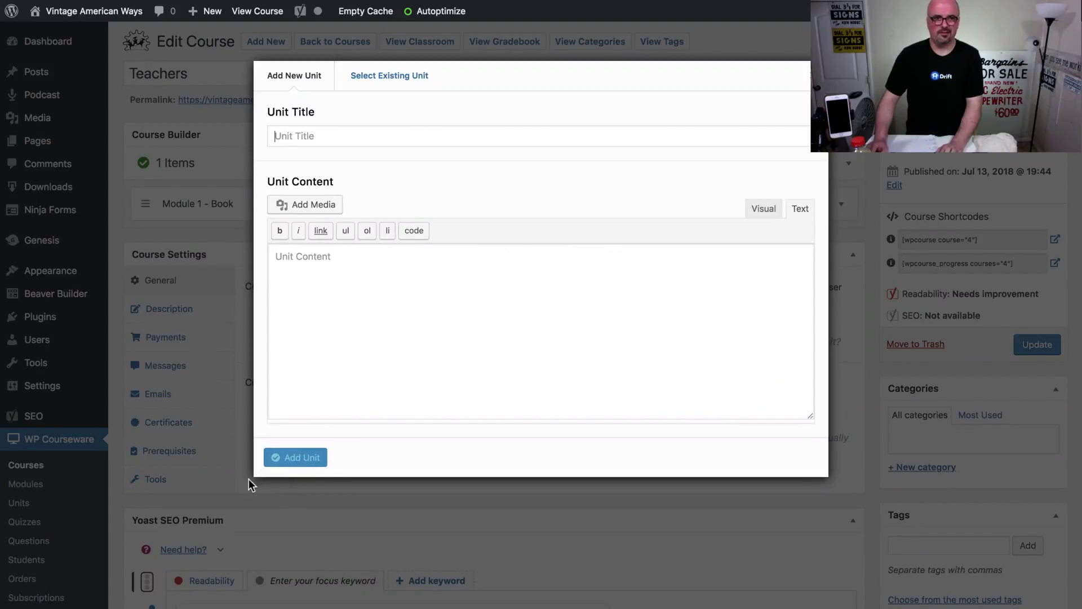
left_click(804, 75)
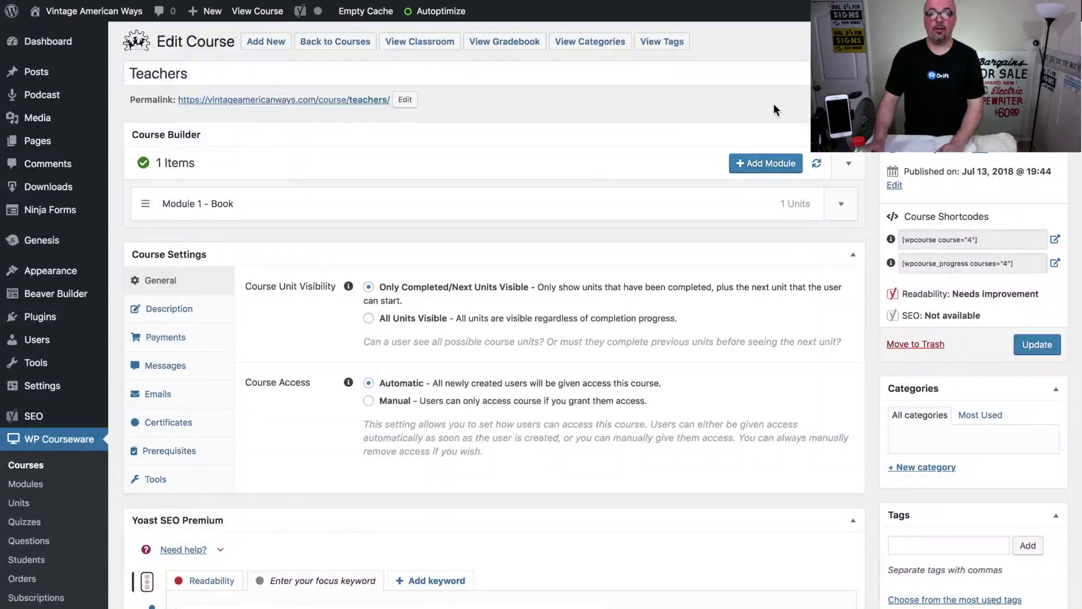
left_click(360, 205)
mouse_move(261, 250)
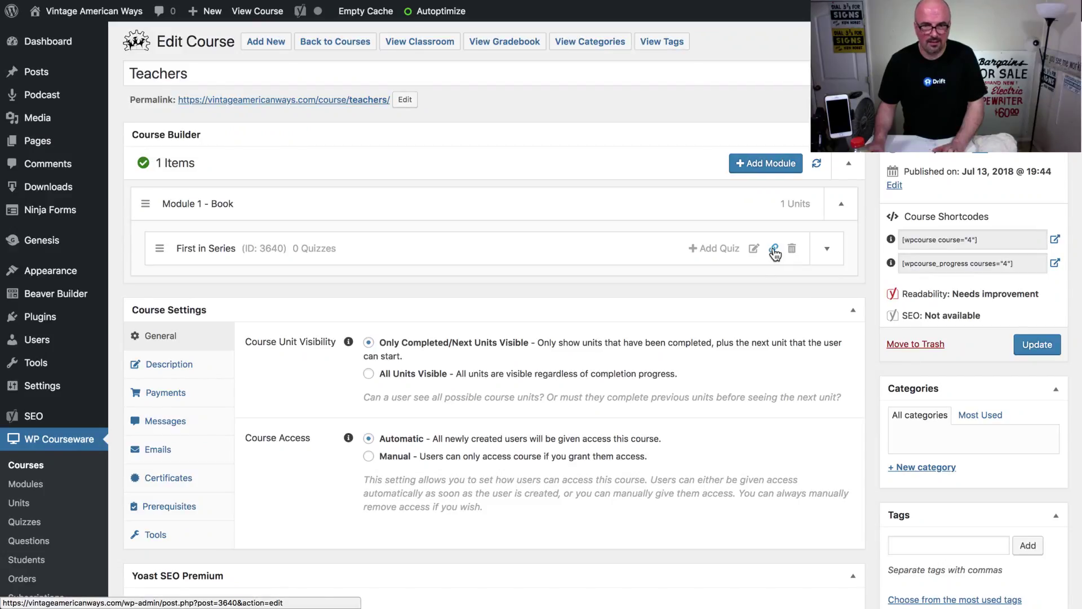
- Open the First in Series unit in its own editor to review its title and content, and return to the Teachers course
left_click(774, 249)
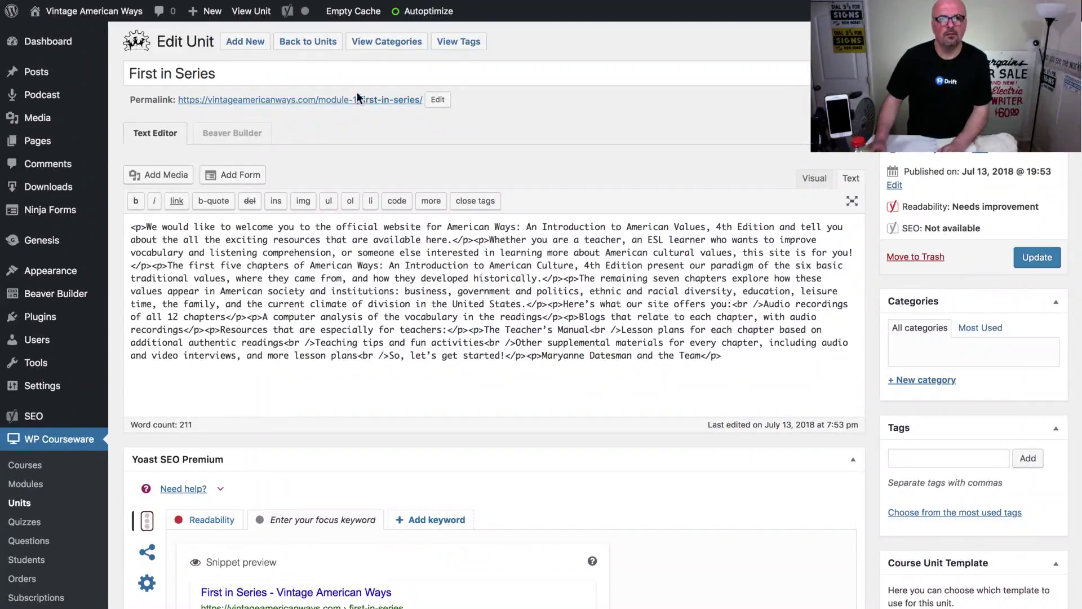
triple_click(282, 73)
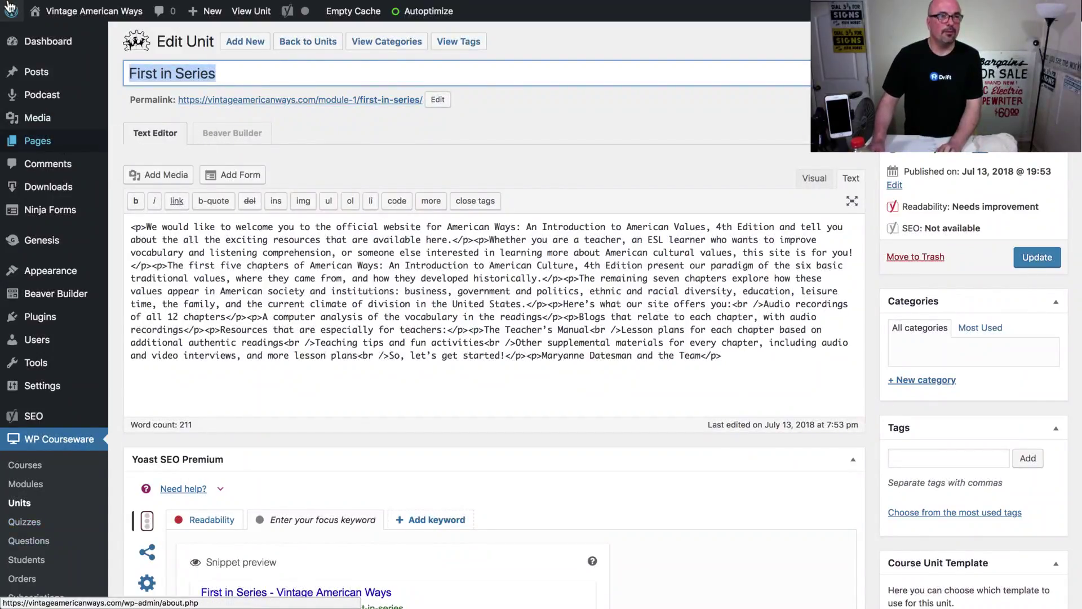
mouse_move(9, 2)
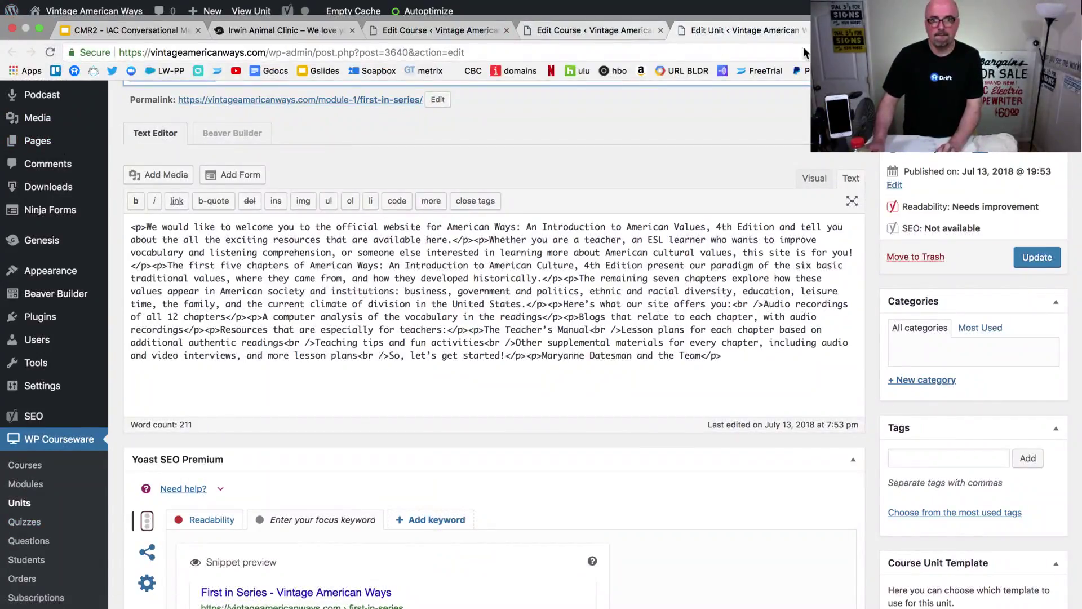
left_click(587, 30)
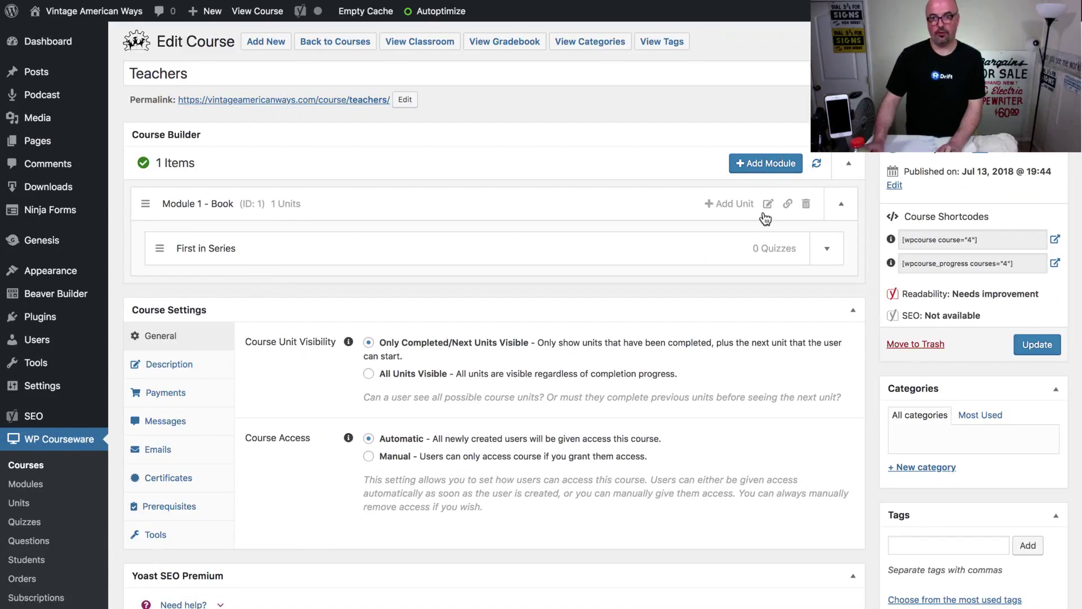
- Expand and collapse the First in Series unit's quiz area and the Book module to review the course structure
left_click(827, 249)
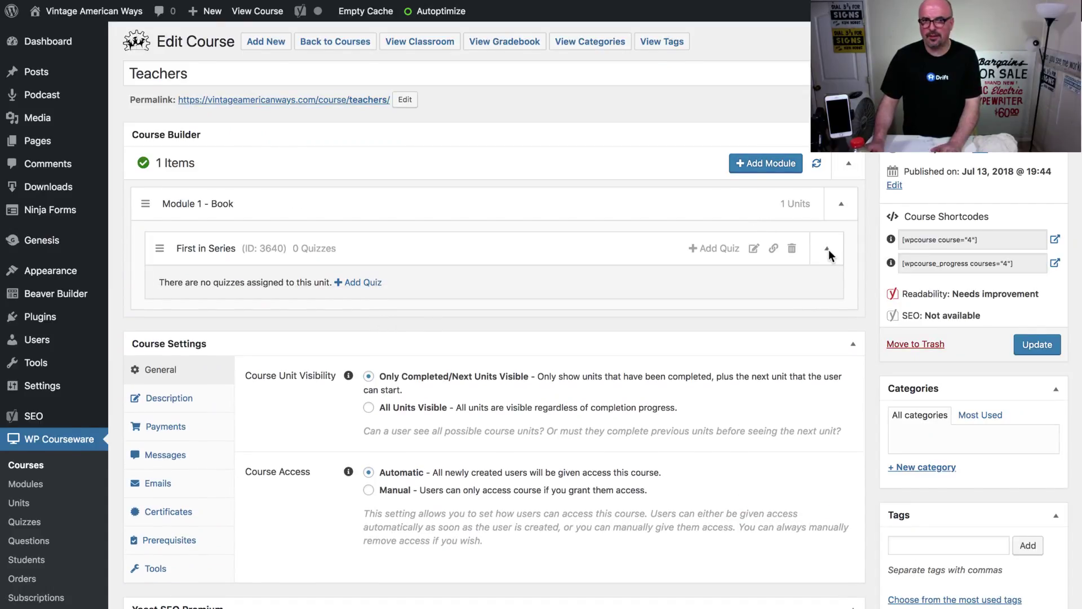
left_click(828, 249)
left_click(840, 205)
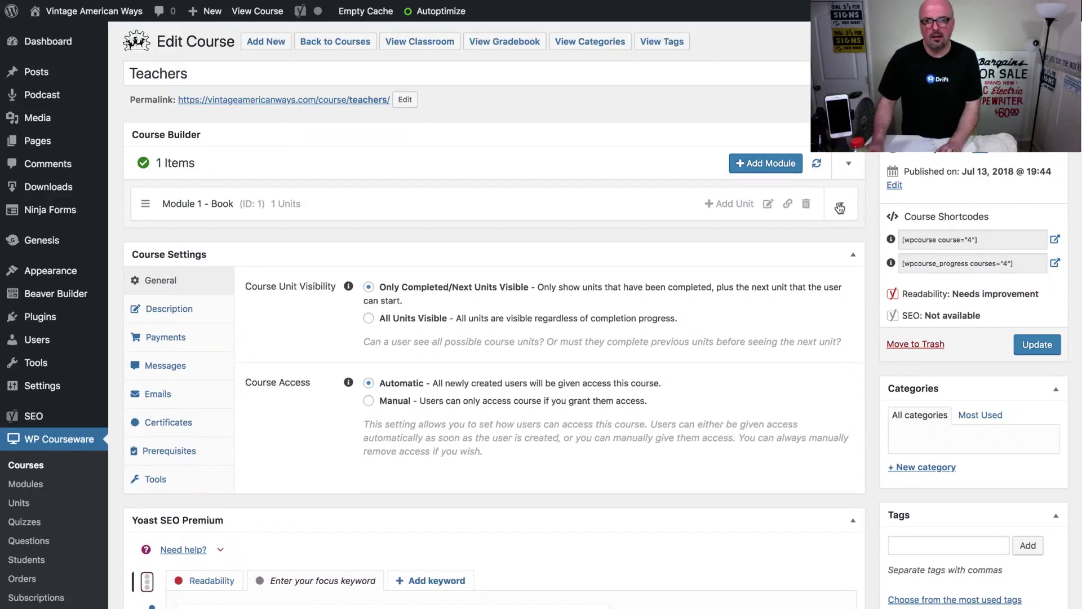
left_click(840, 206)
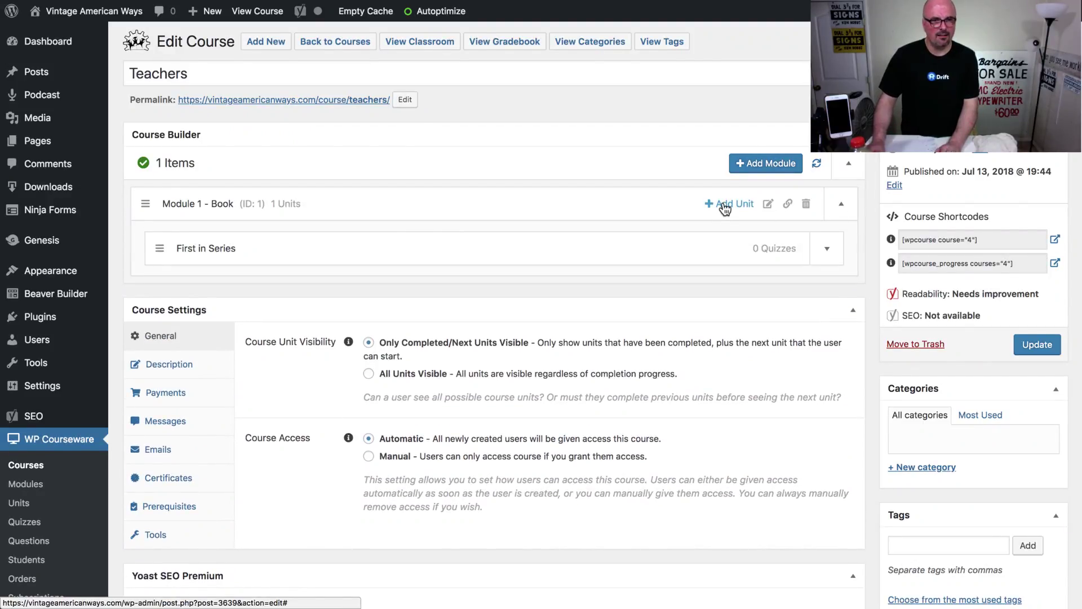
- Start another unit in the Book module, check the existing units available for selection, and return to the blank new-unit form
left_click(725, 206)
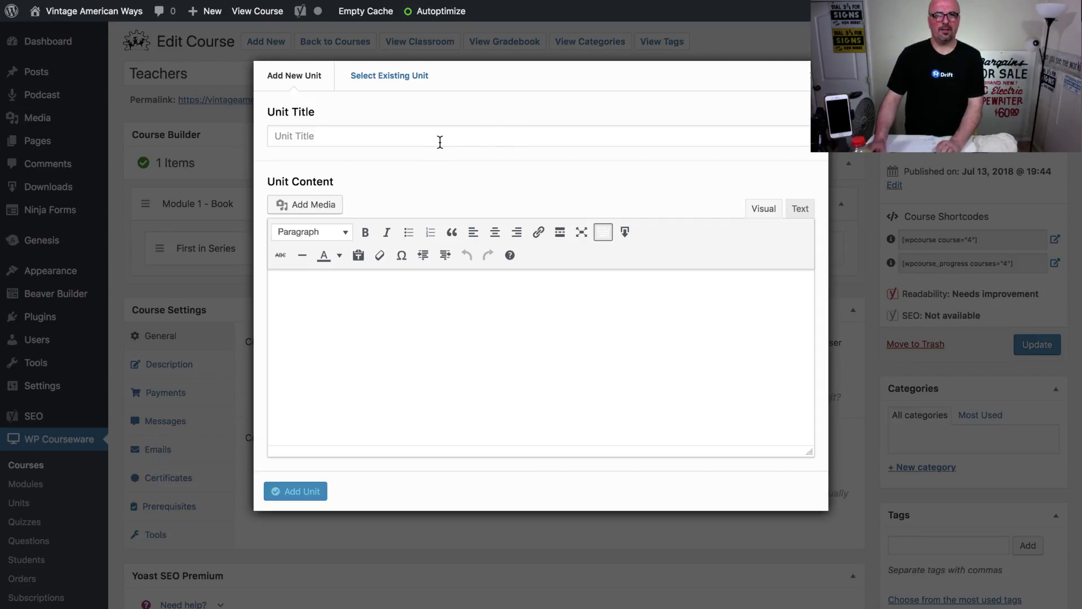
left_click(395, 76)
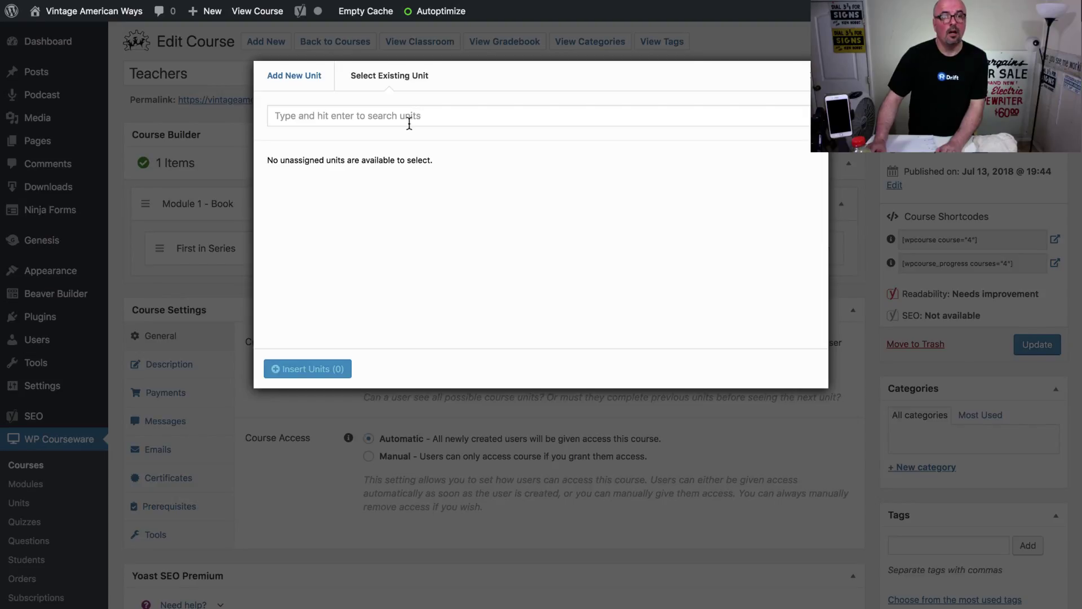
left_click(305, 83)
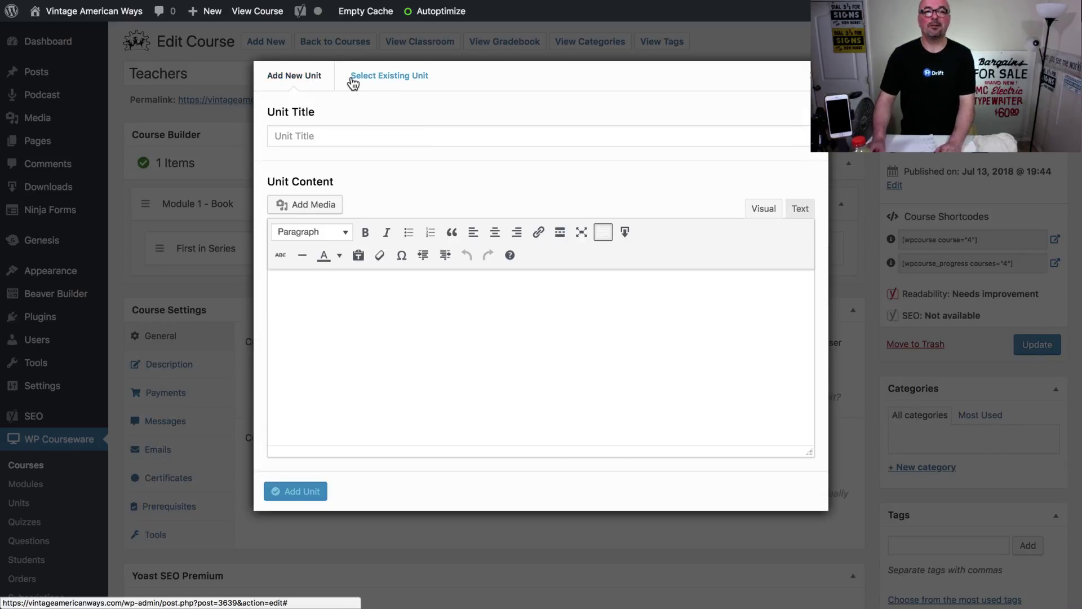
left_click(330, 140)
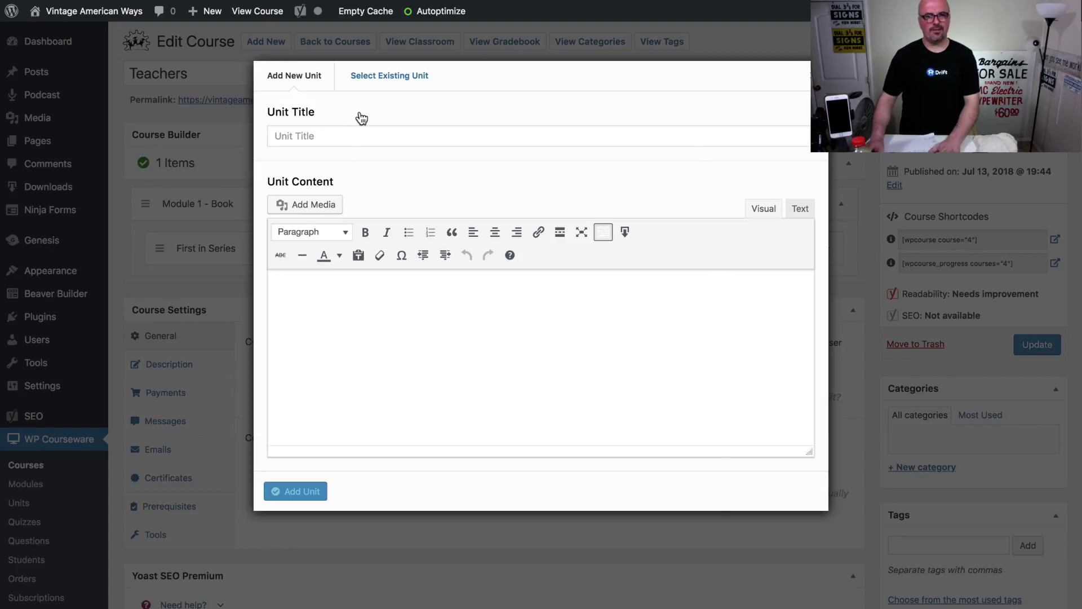
- Switch to Drip and go back from Email #1 to the campaign's list of emails
mouse_move(480, 7)
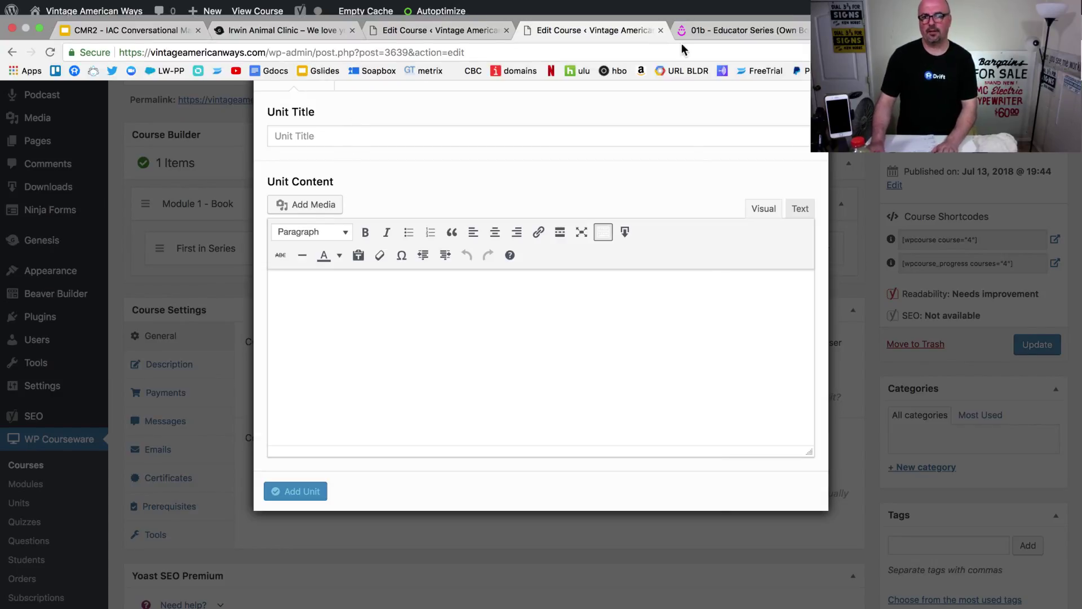
left_click(697, 28)
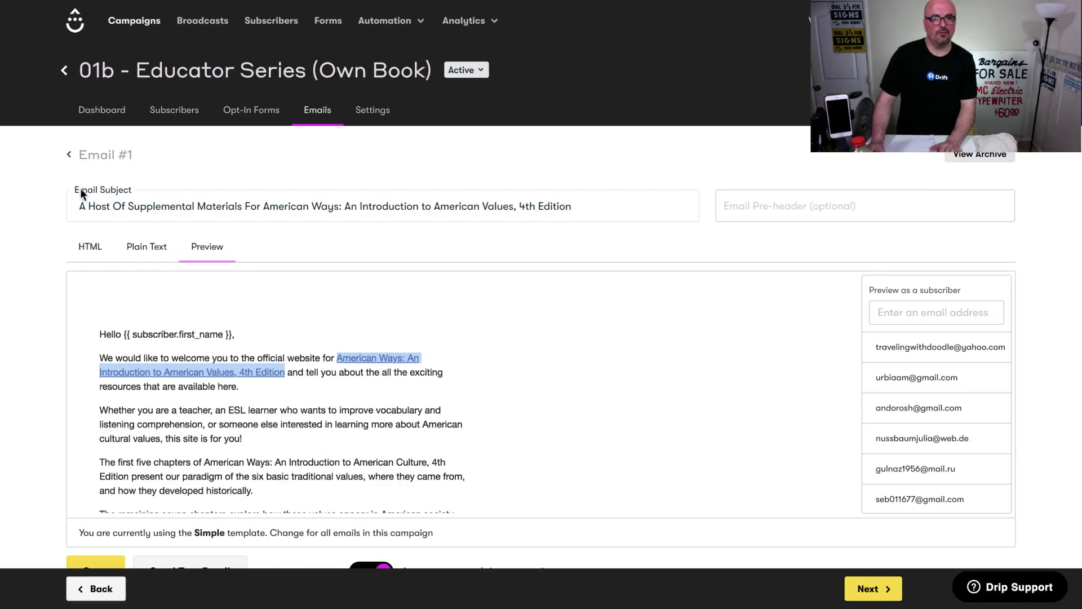
left_click(102, 155)
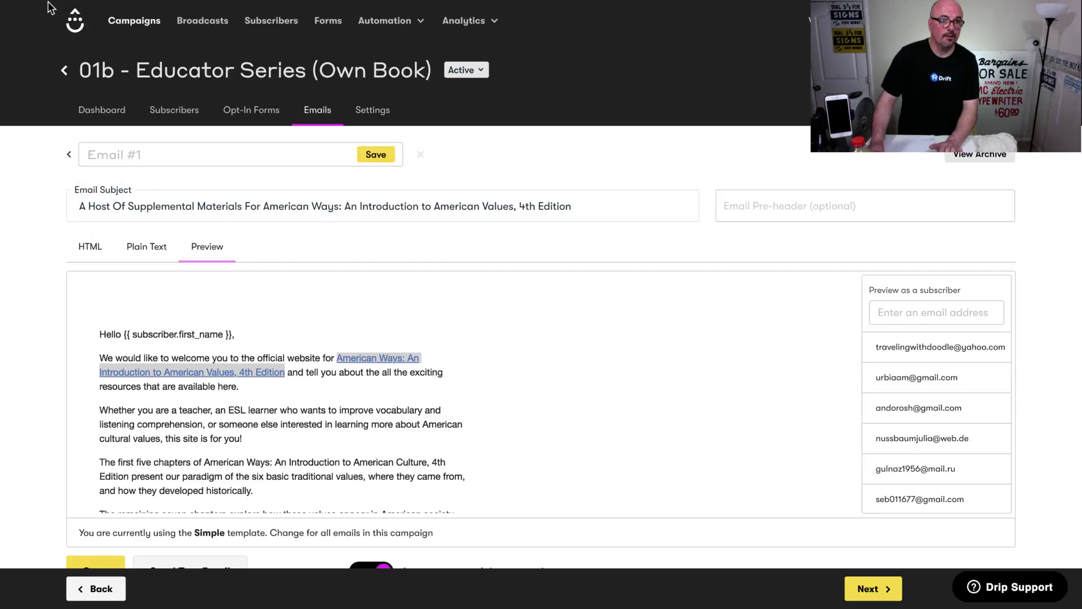
left_click(12, 51)
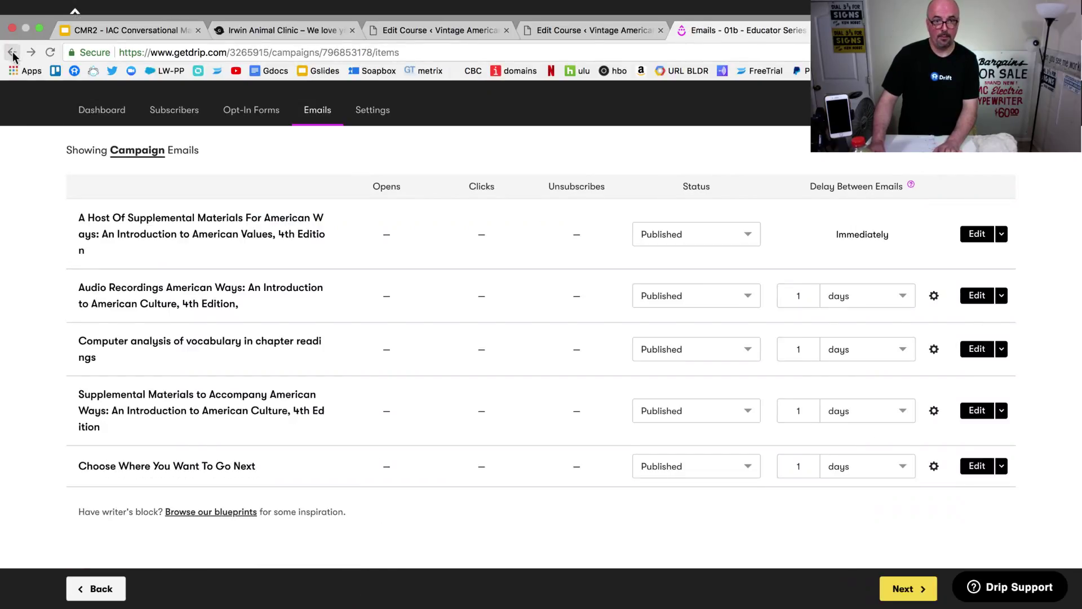
- Open the Audio Recordings, Computer analysis of vocabulary, and Supplemental Materials emails in separate new tabs
right_click(167, 299)
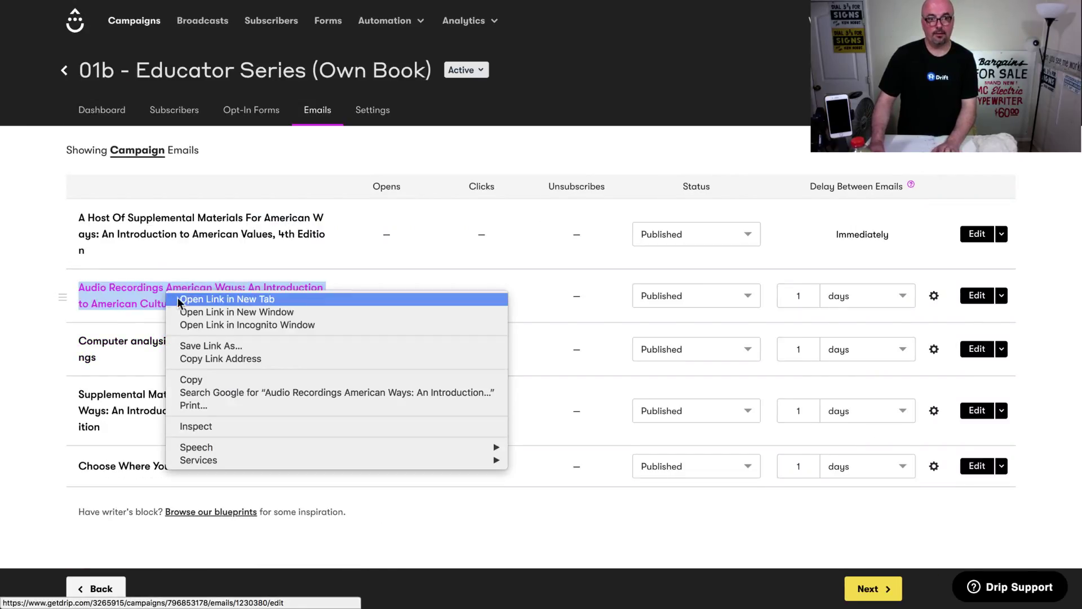
right_click(118, 342)
left_click(129, 347)
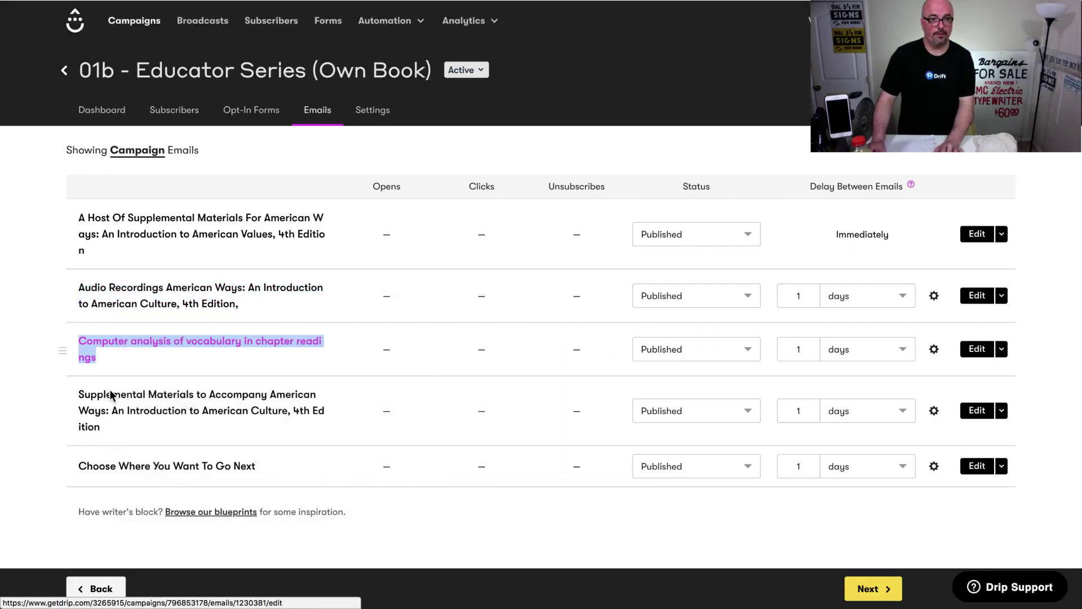
right_click(112, 395)
left_click(135, 400)
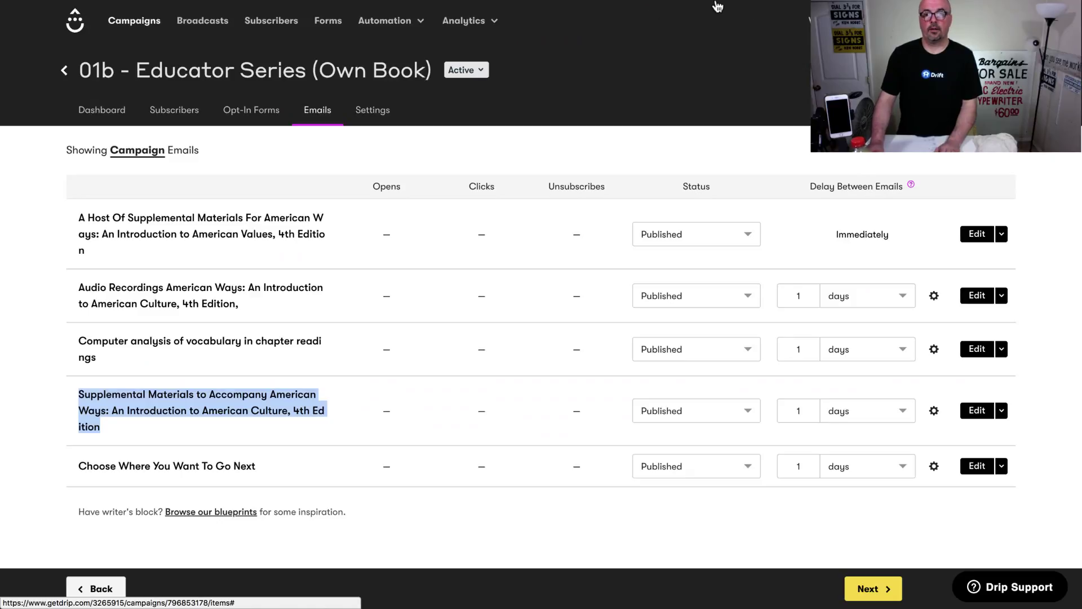
- Go to Email #2 and select its body text from "American Ways: An Introduction to American Culture" through "Listen to all 12 Chapters here."
mouse_move(700, 7)
left_click(703, 31)
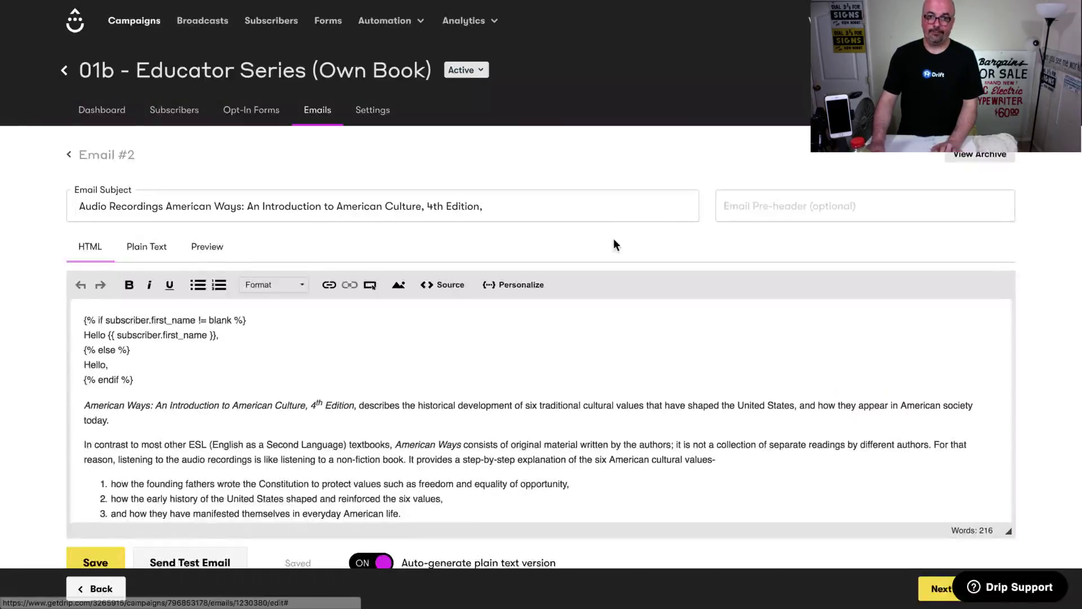
scroll(486, 330, "down", 5)
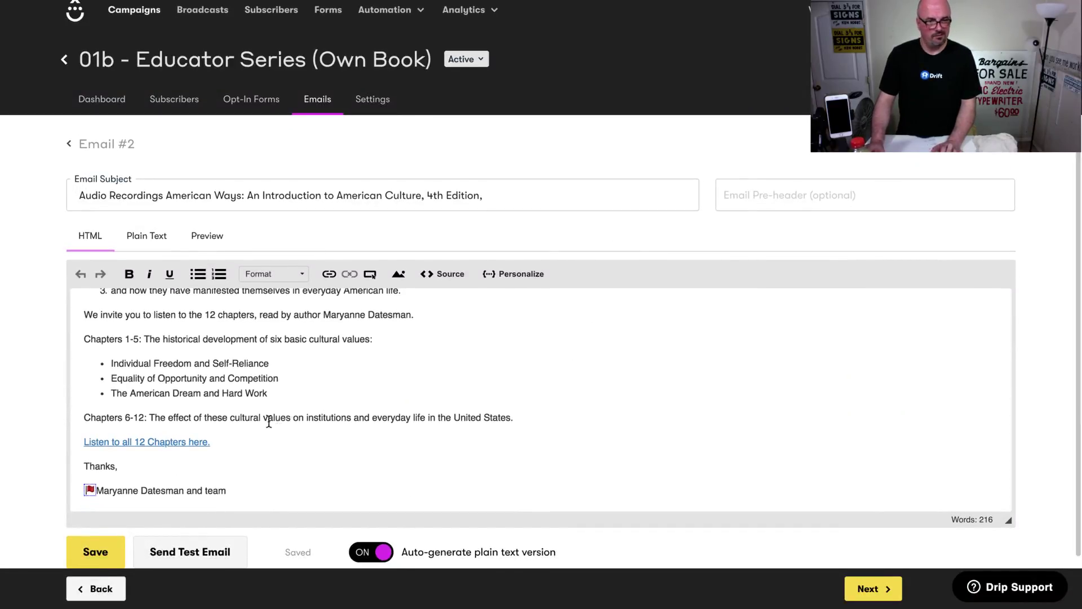
left_click(236, 491)
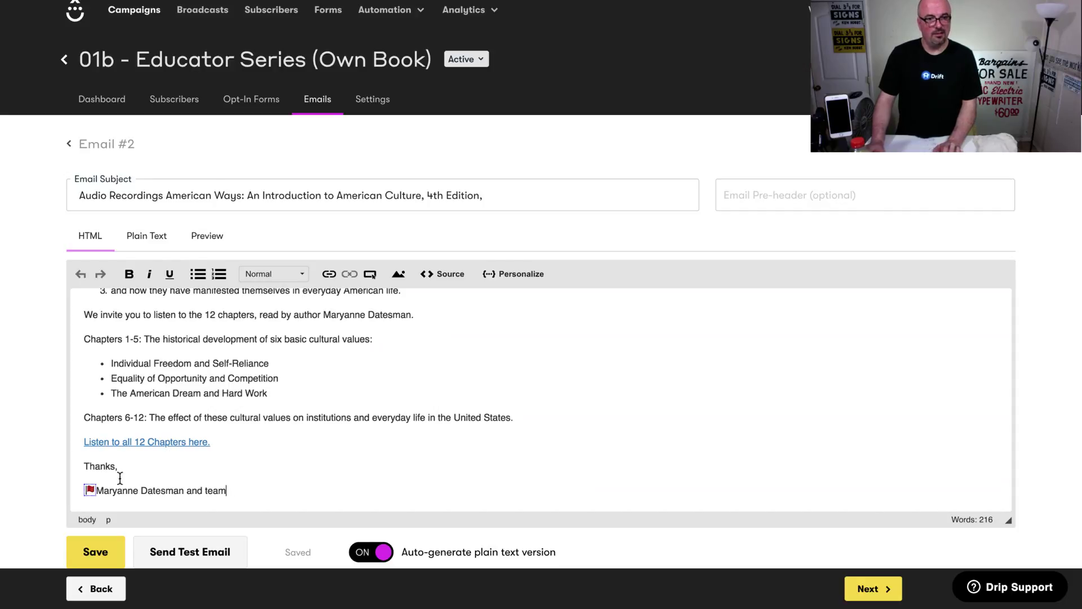
left_click_drag(249, 440, 77, 393)
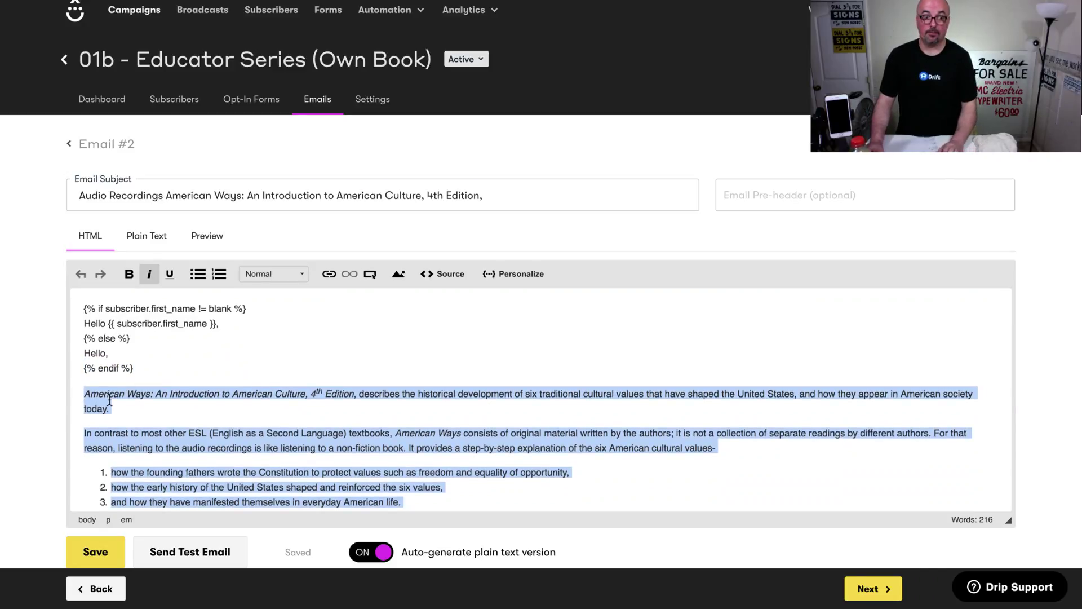
mouse_move(398, 14)
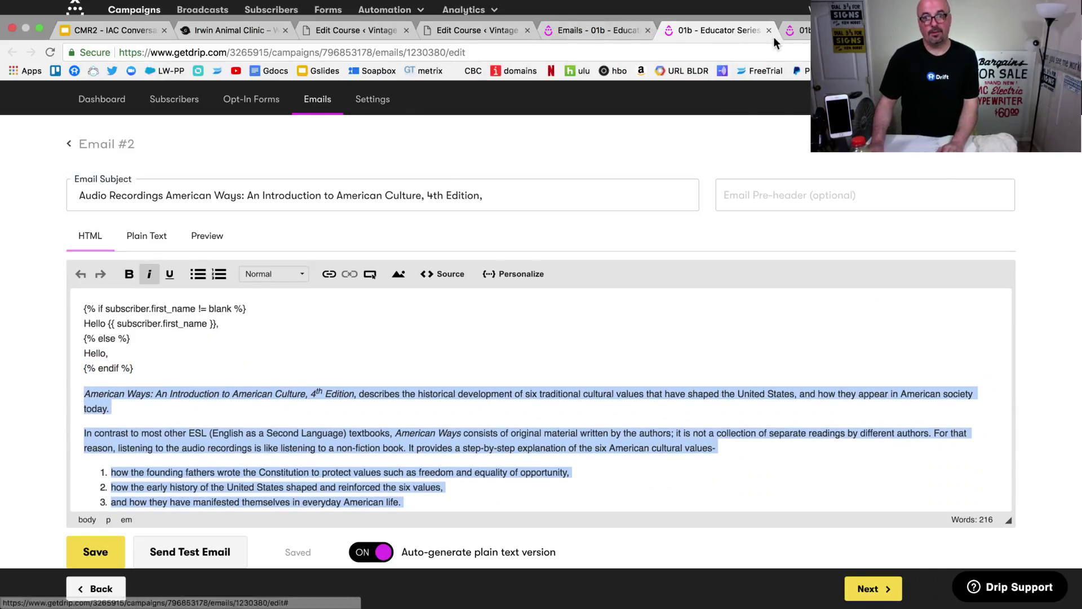
- Switch to the WordPress course editor, paste the Email #2 body into the new unit's content, and check its HTML source
left_click(366, 31)
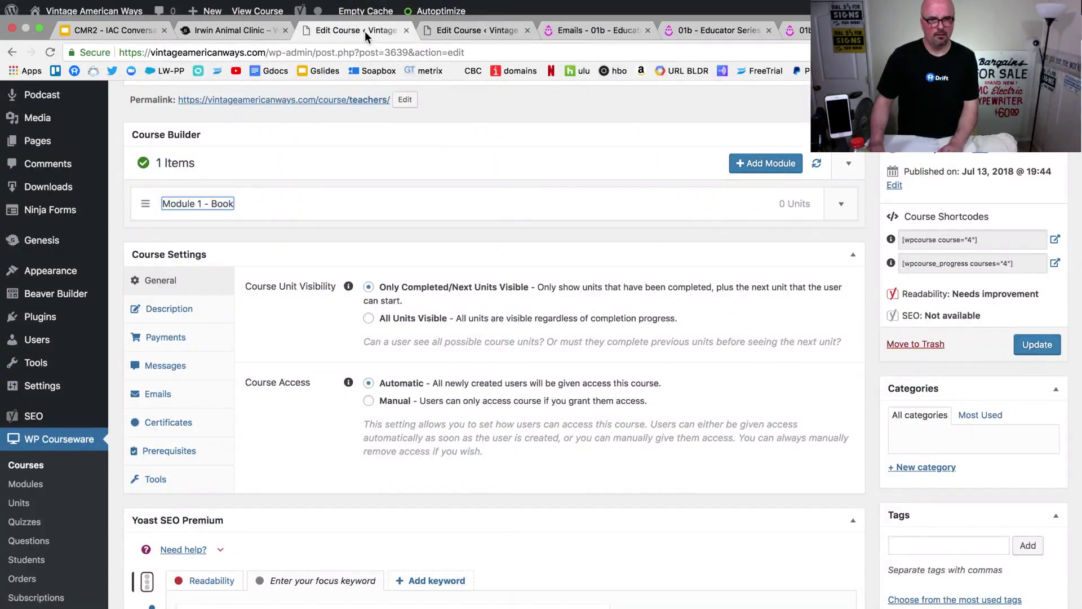
left_click(452, 26)
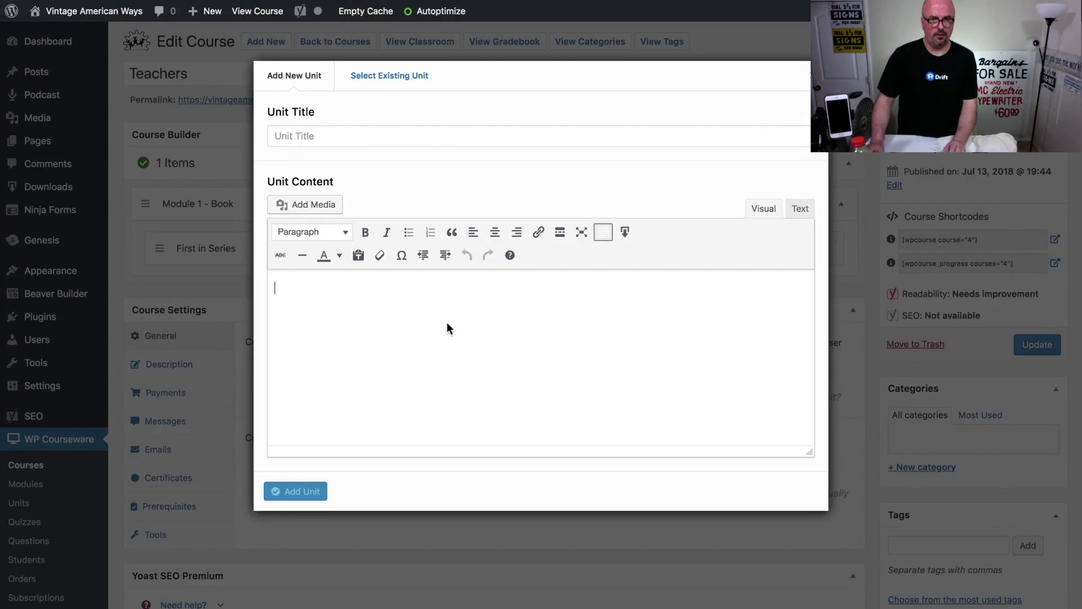
key("super+v")
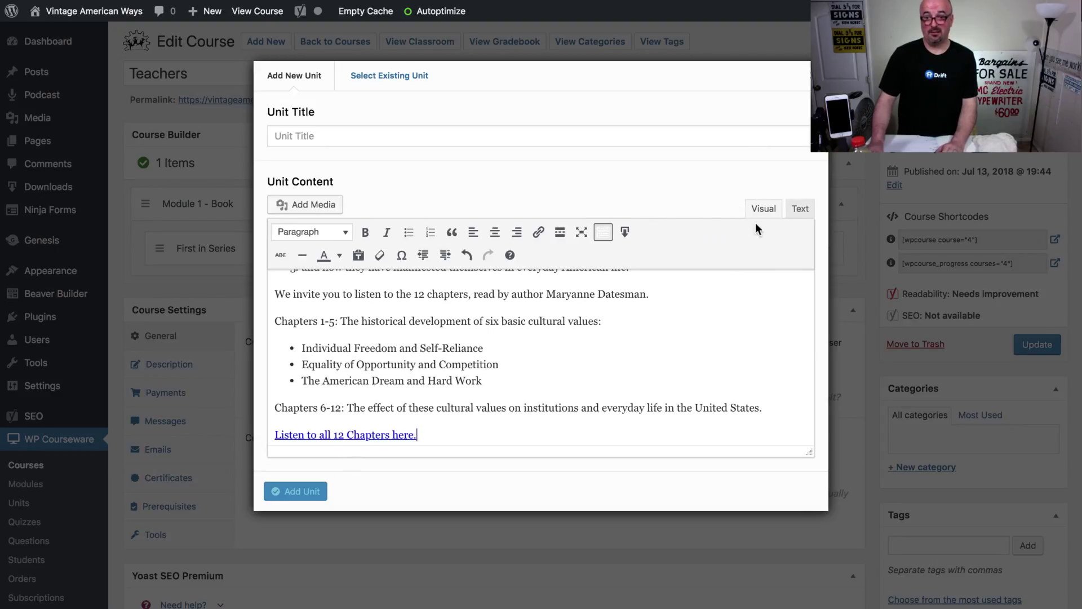
left_click(798, 209)
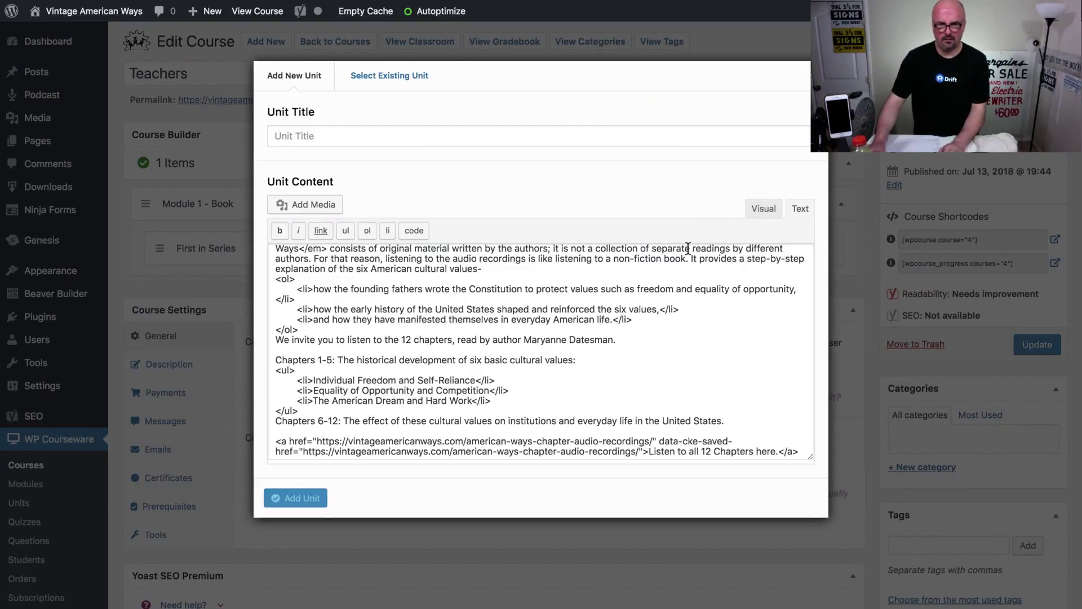
left_click(768, 208)
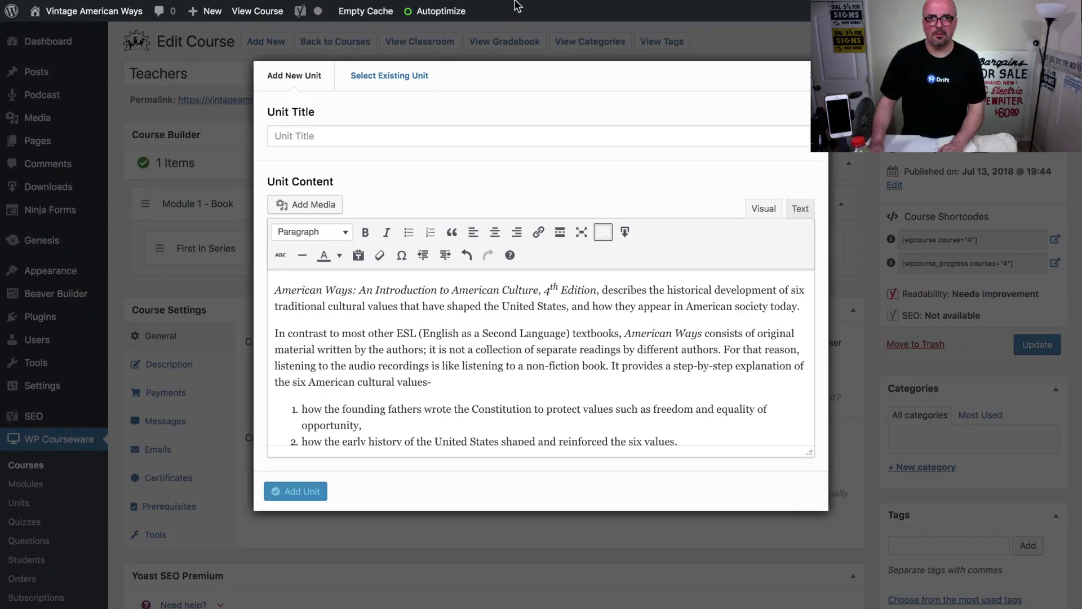
- Return to Email #2 in Drip and copy its full subject line
mouse_move(514, 4)
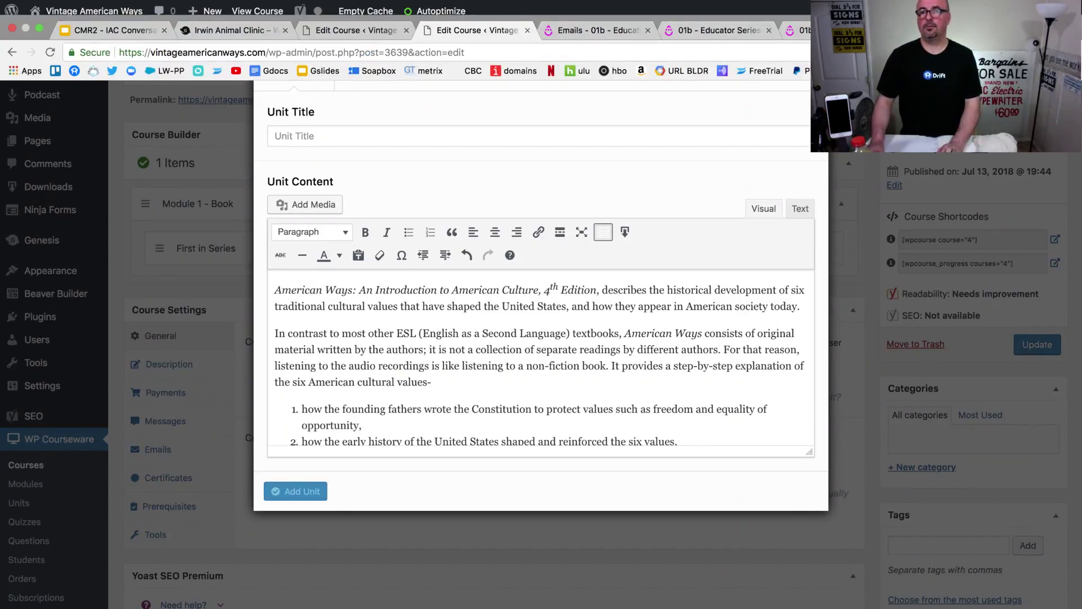
left_click(592, 32)
left_click(705, 30)
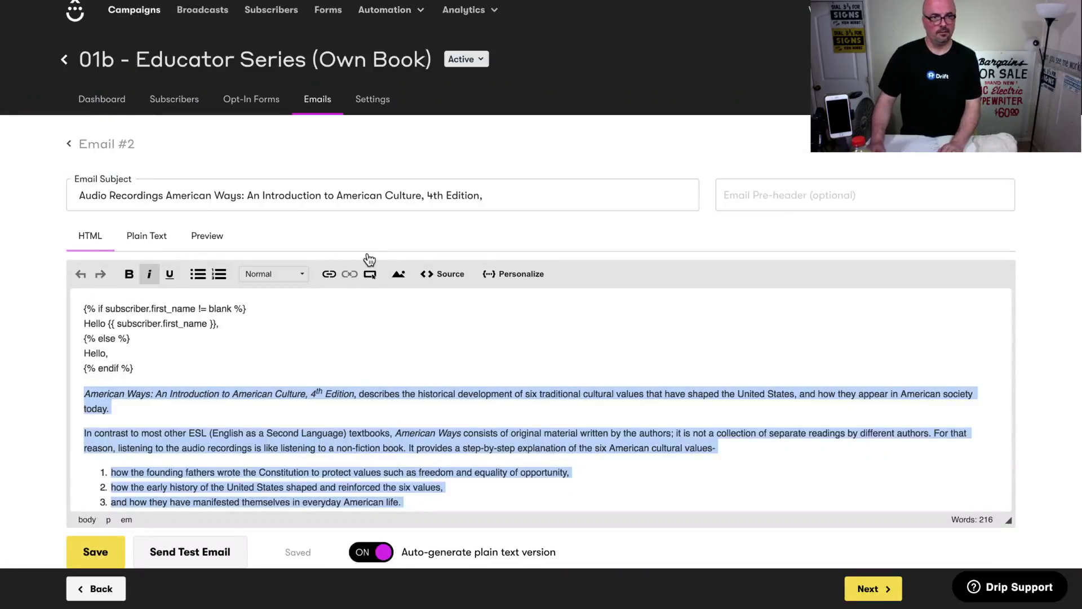
triple_click(186, 194)
key("super+c")
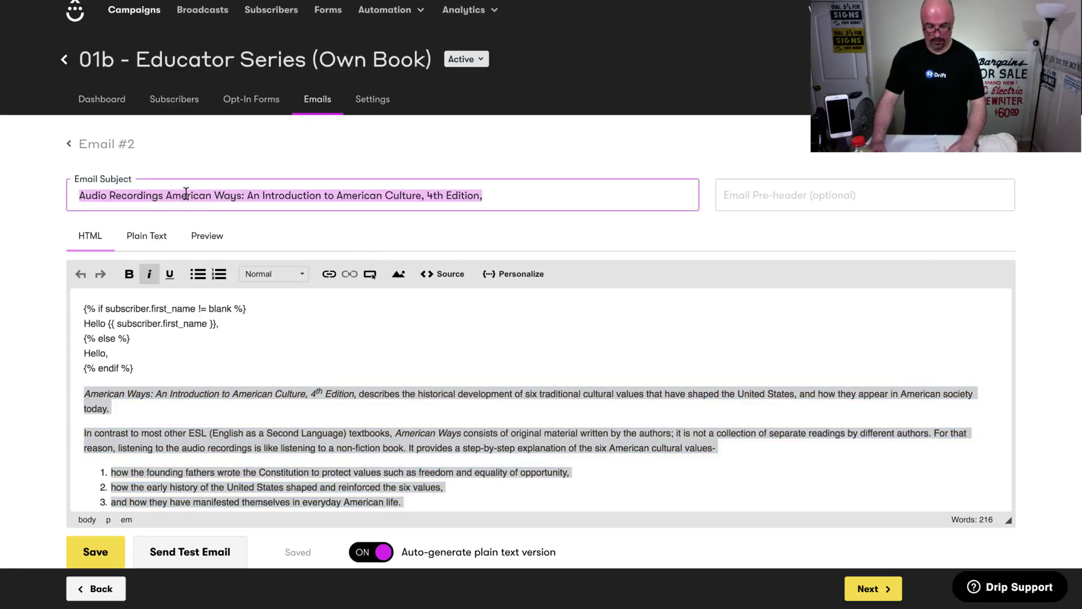
- Title the new unit "Audio Recordings American Ways: An Introduction to American Culture, 4th Edition," in the course editor and add it to the Book module
mouse_move(473, 2)
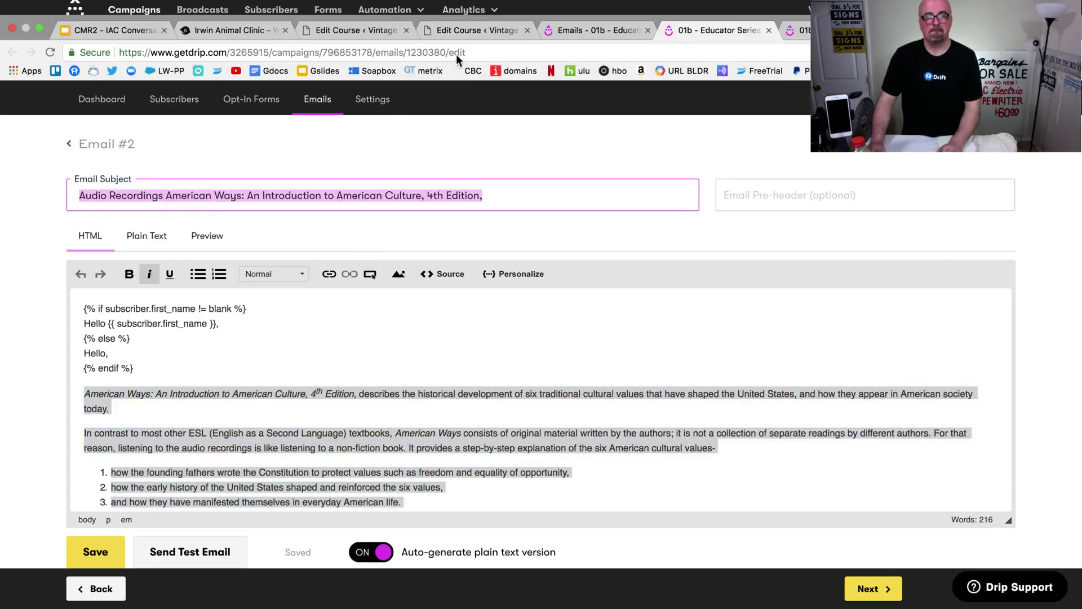
left_click(588, 28)
left_click(467, 31)
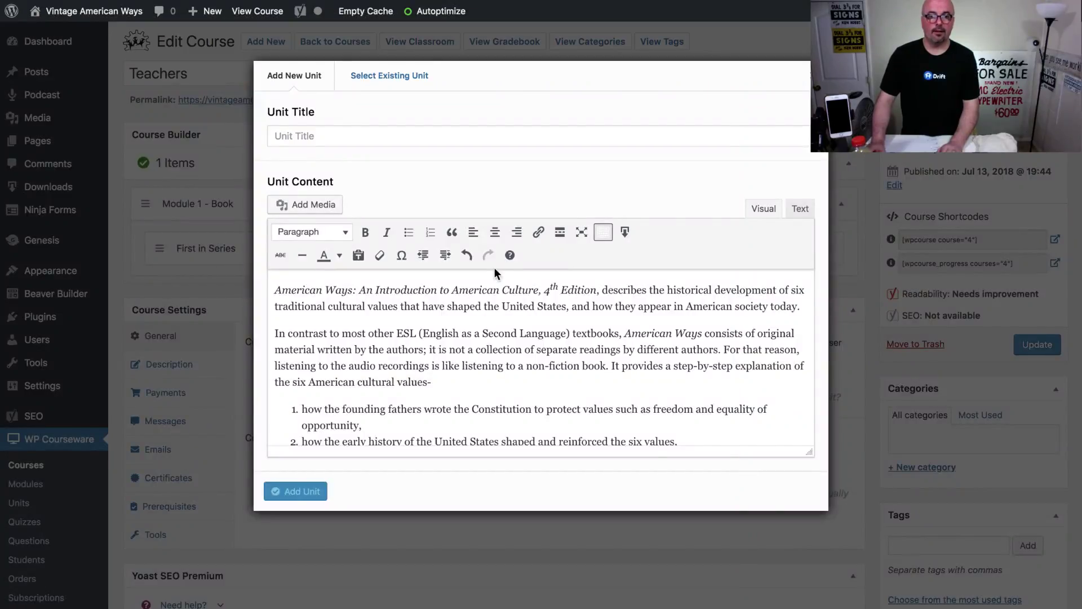
left_click(381, 135)
key("super+v")
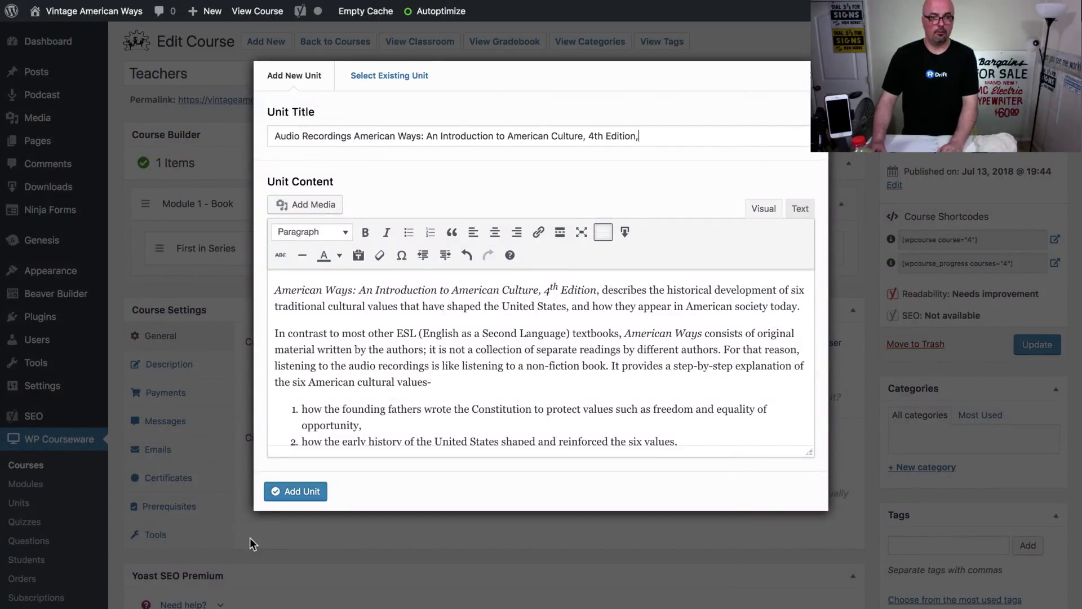
left_click(304, 493)
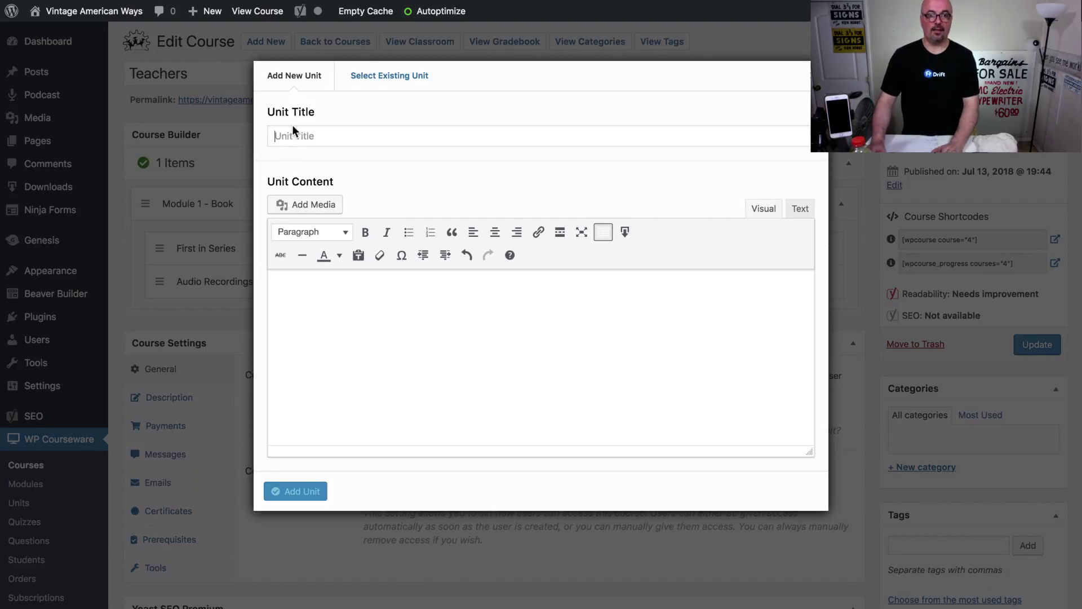
- Go to Email #3 in Drip and select its body text from "American Ways: An Introduction to American Culture" through "each of the 12 chapters."
mouse_move(353, 3)
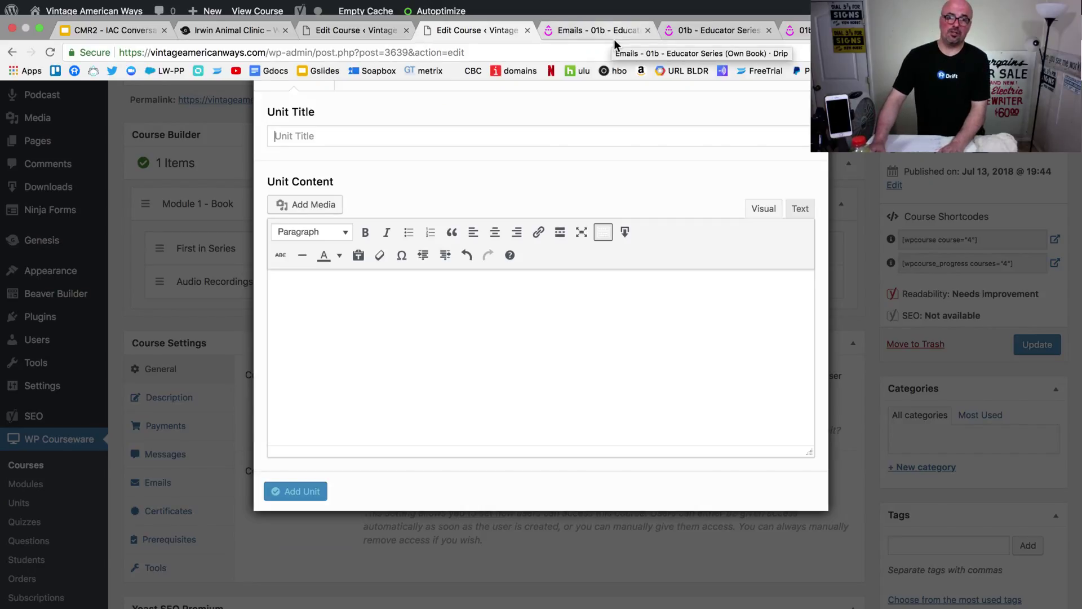
left_click(608, 30)
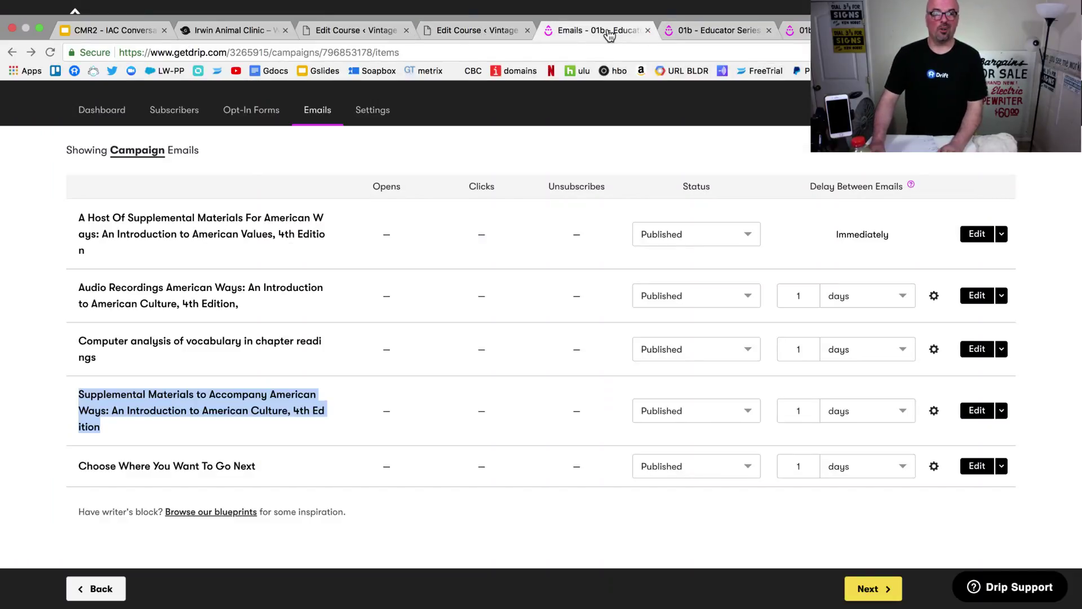
left_click(723, 33)
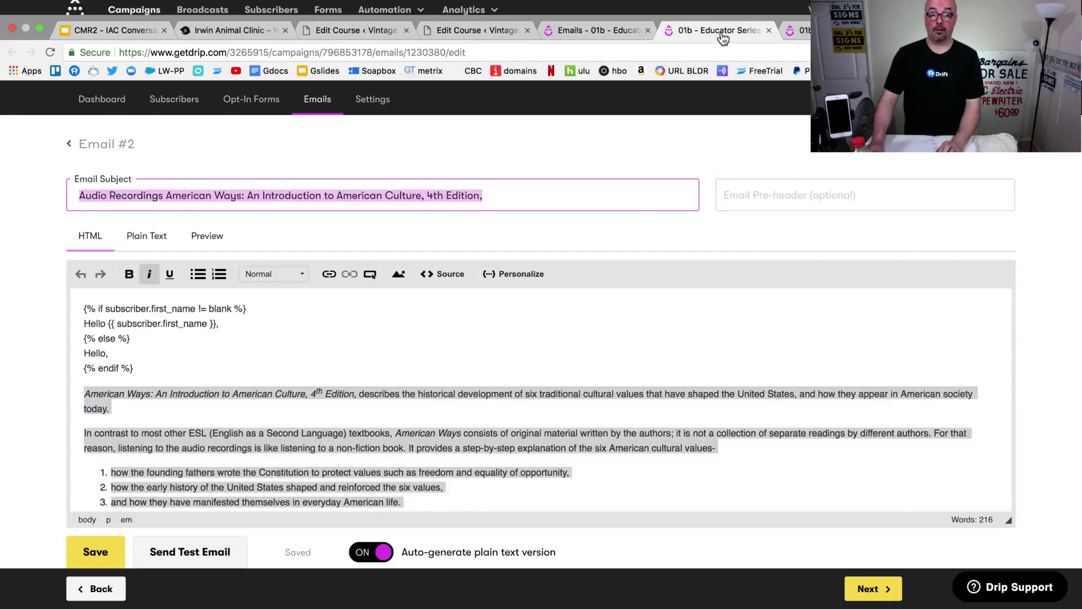
left_click(799, 30)
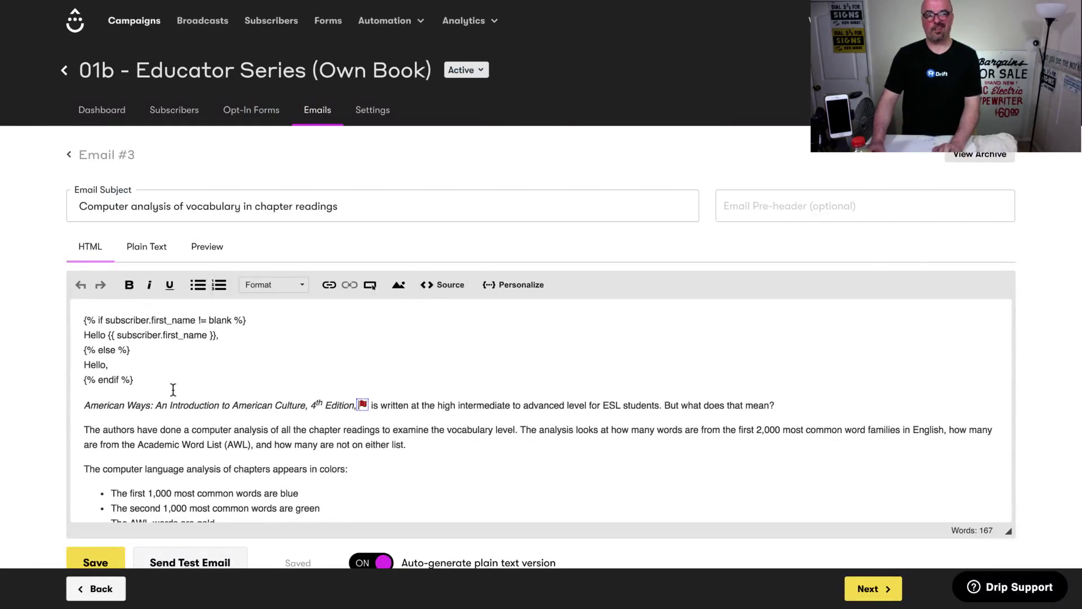
left_click(78, 407)
left_click_drag(78, 406, 278, 494)
left_click(659, 459)
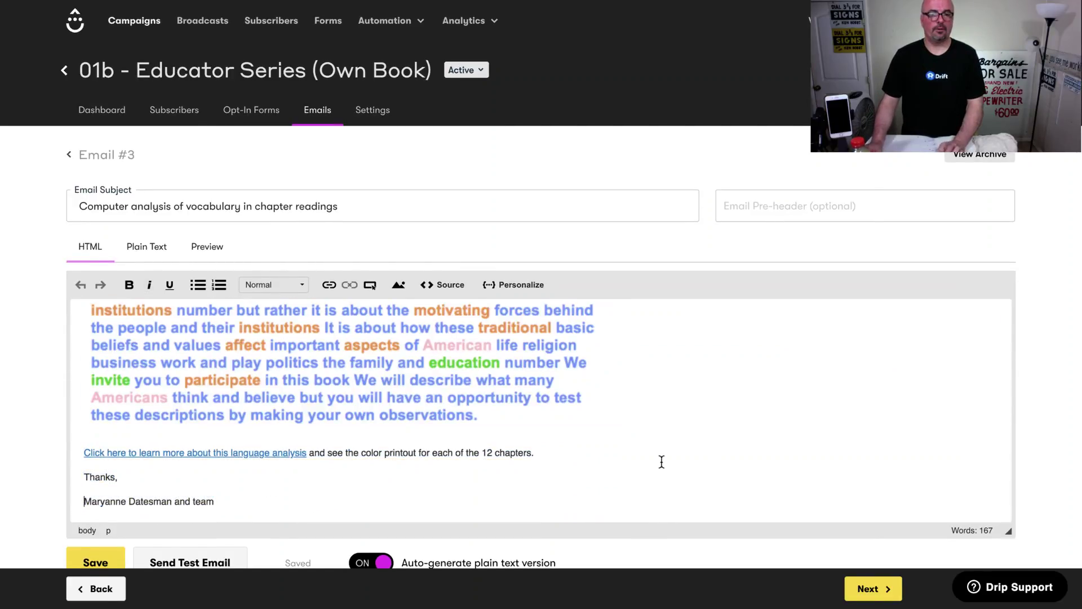
triple_click(548, 462)
scroll(429, 398, "up", 3)
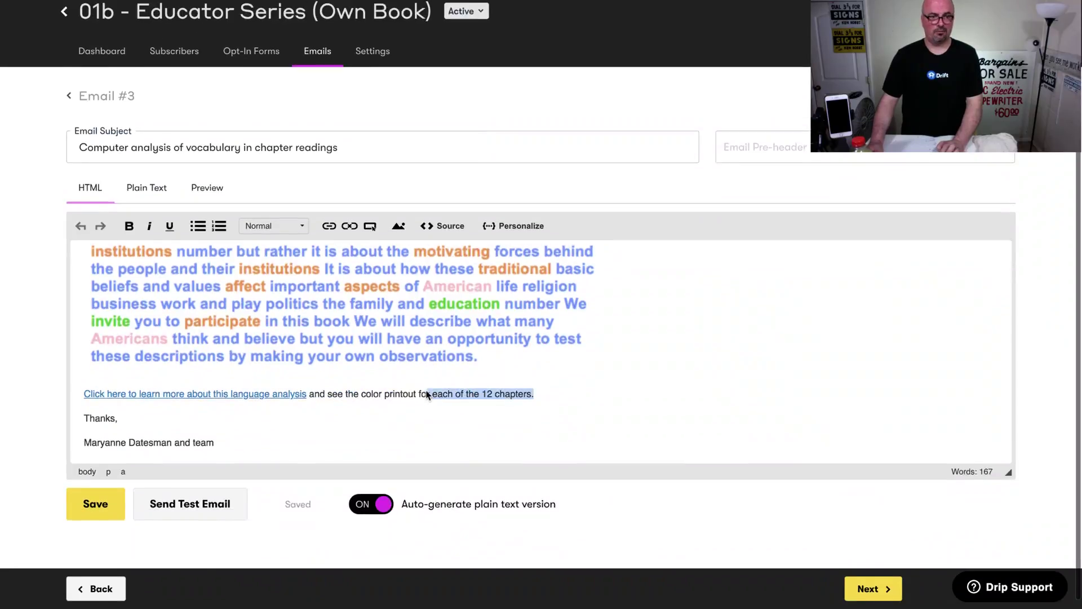
left_click(218, 394, "shift")
scroll(164, 382, "up", 5)
left_click(77, 400, "shift")
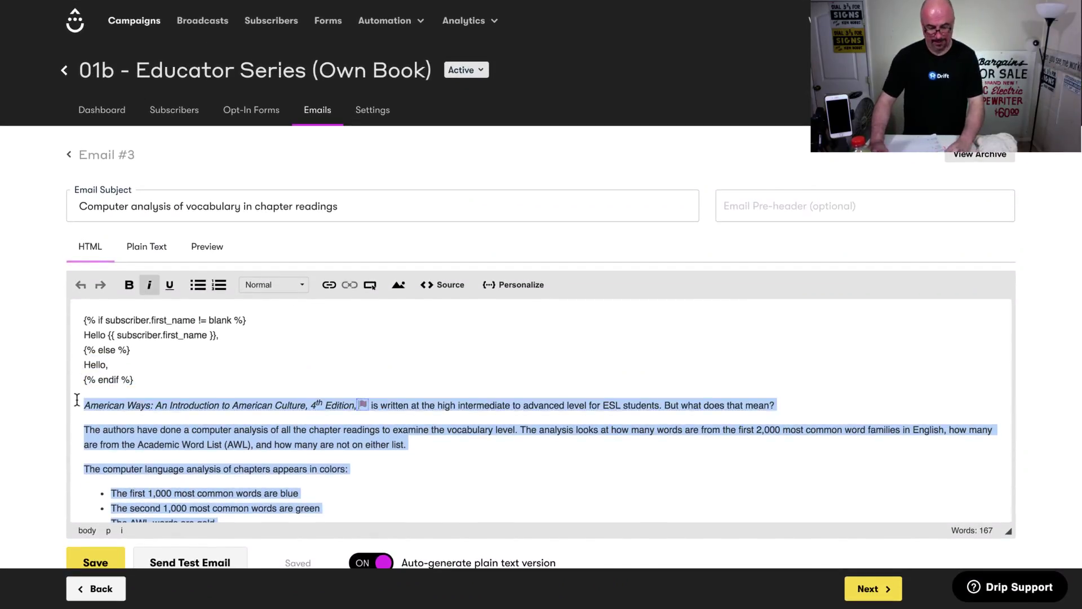
- Paste the Email #3 vocabulary-analysis text into the content of the next new unit in the course editor
mouse_move(430, 4)
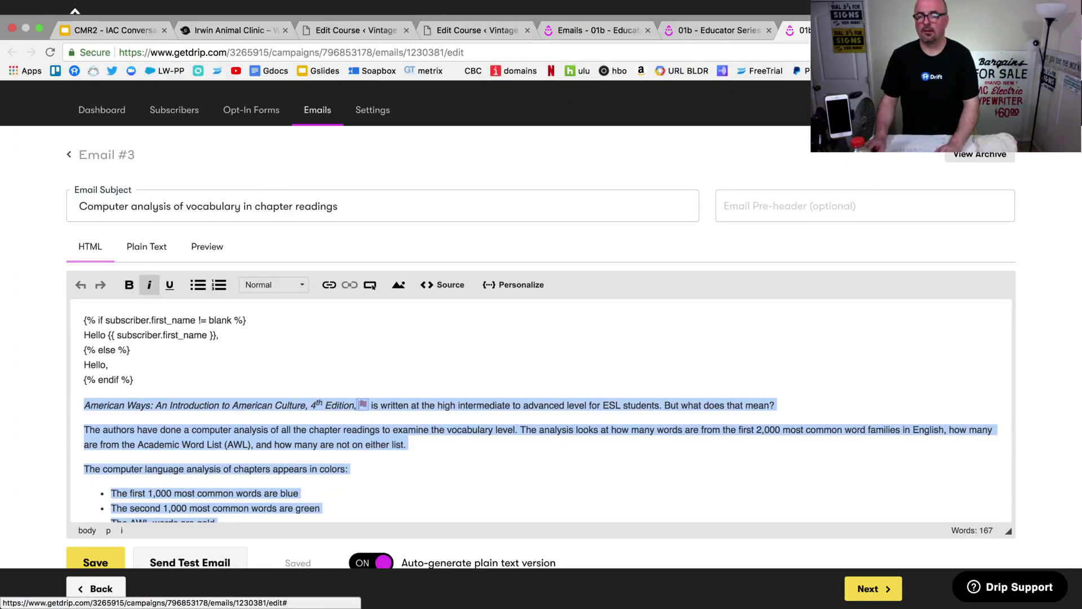
left_click(479, 34)
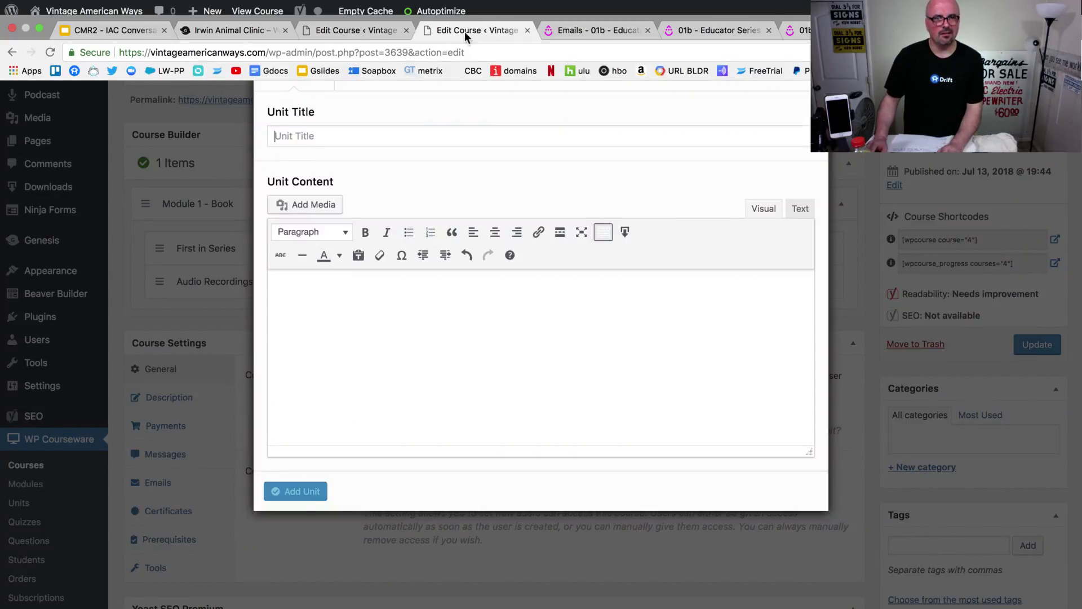
left_click(403, 303)
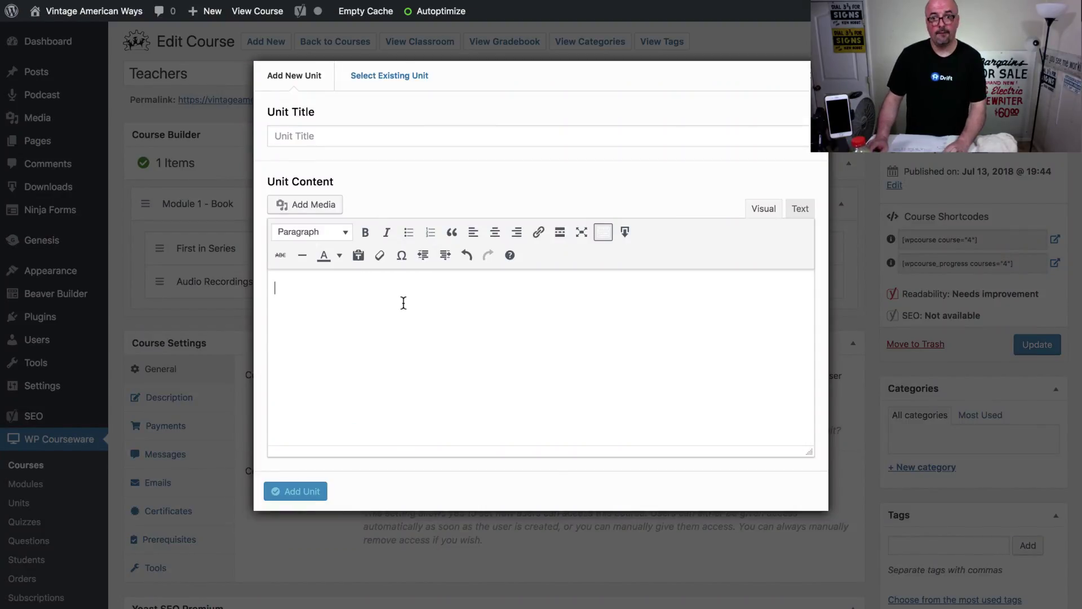
key("ctrl+v")
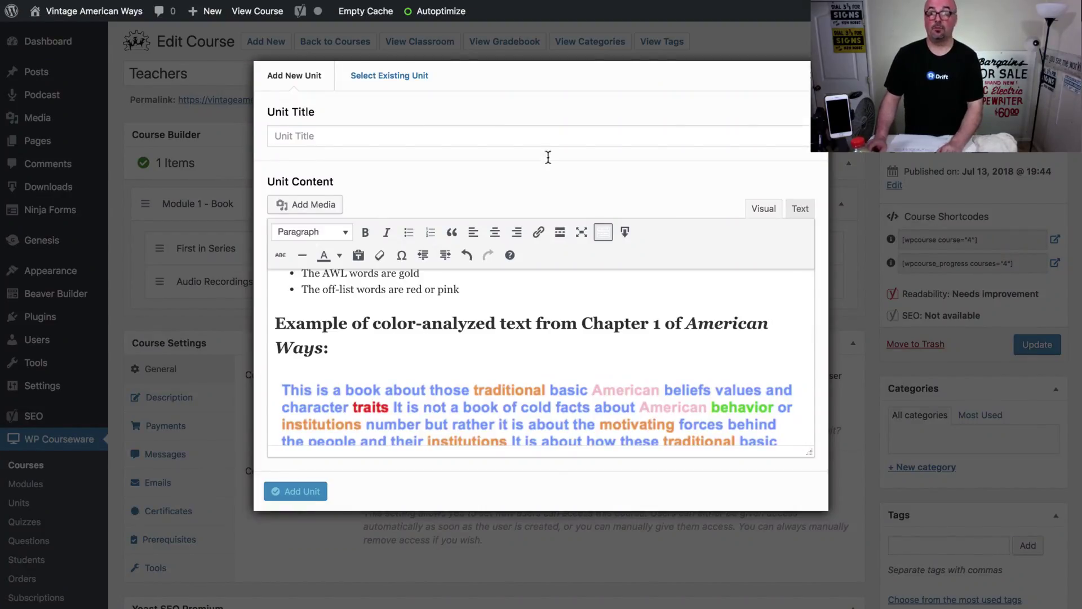
- Switch to Email #4 in Drip and copy its full subject line
mouse_move(756, 6)
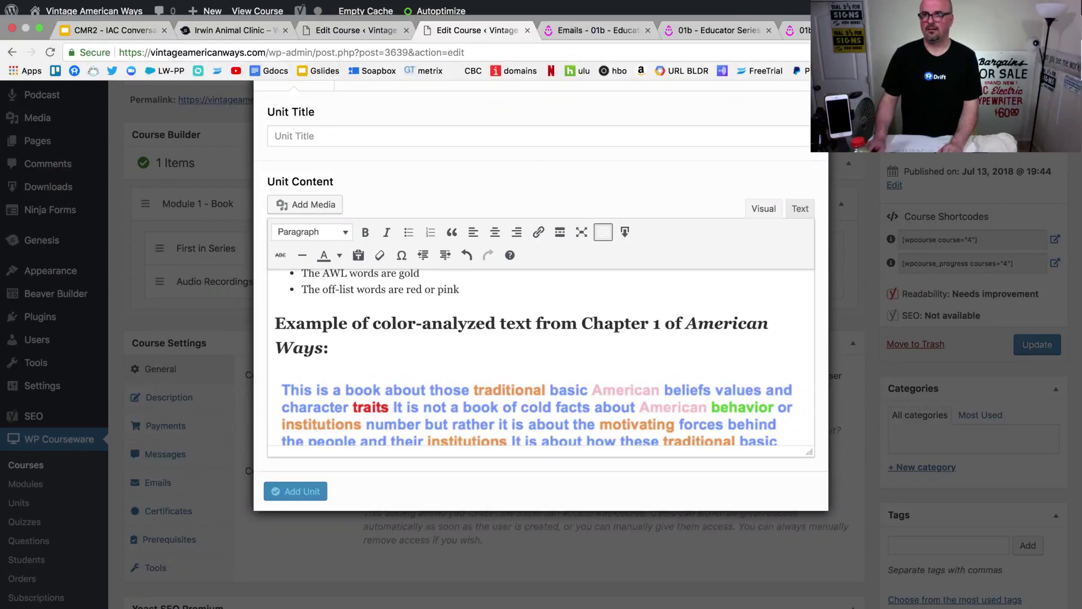
left_click(600, 30)
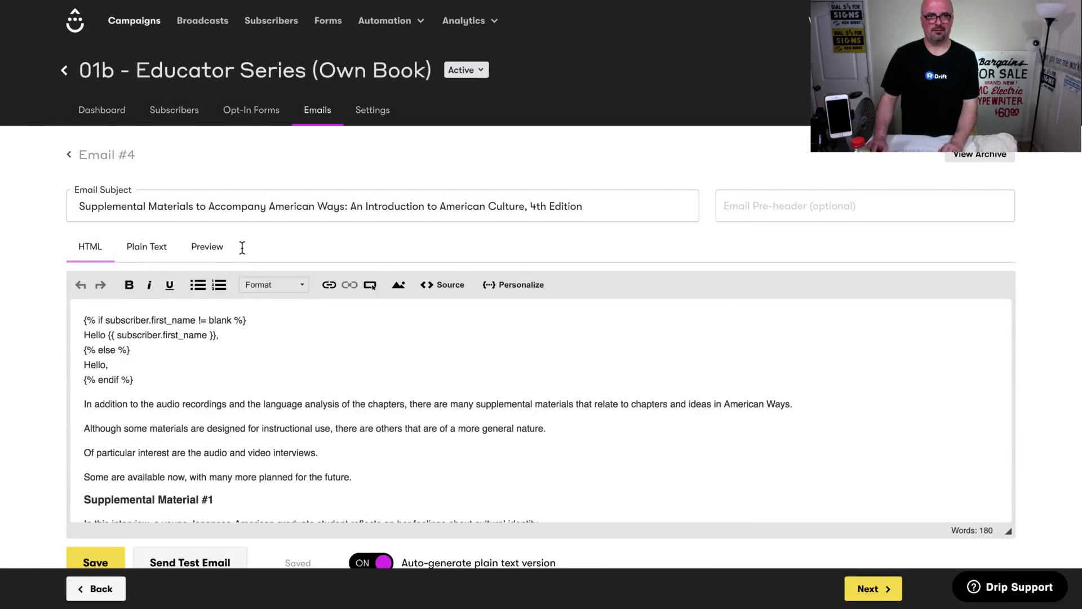
triple_click(236, 207)
key("super+c")
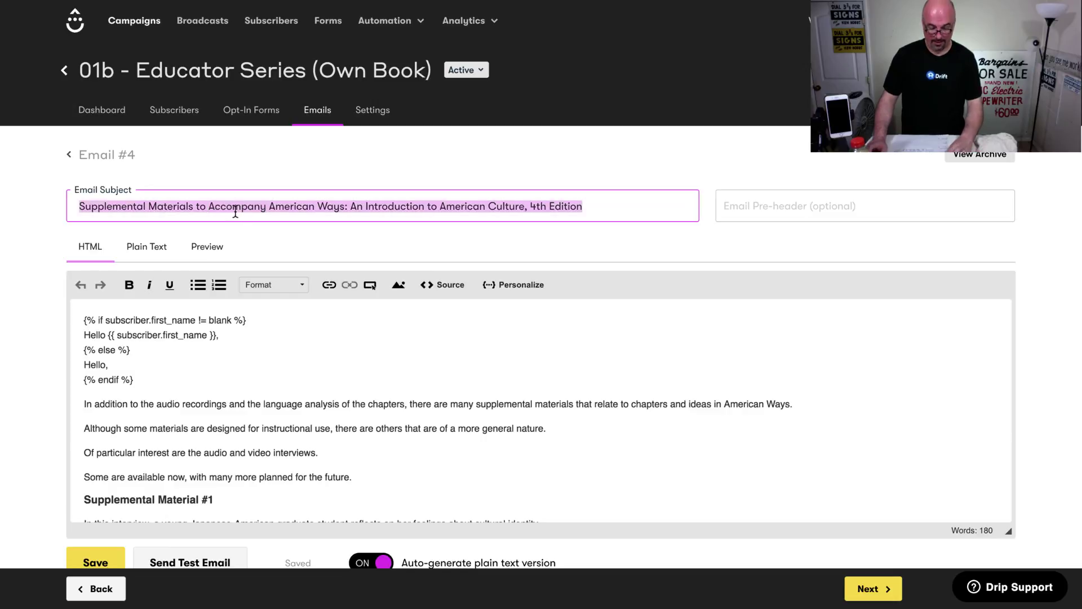
- Title the unit "Supplemental Materials to Accompany American Ways: An Introduction to American Culture, 4th Edition" in the course editor and add it to the Book module
mouse_move(705, 8)
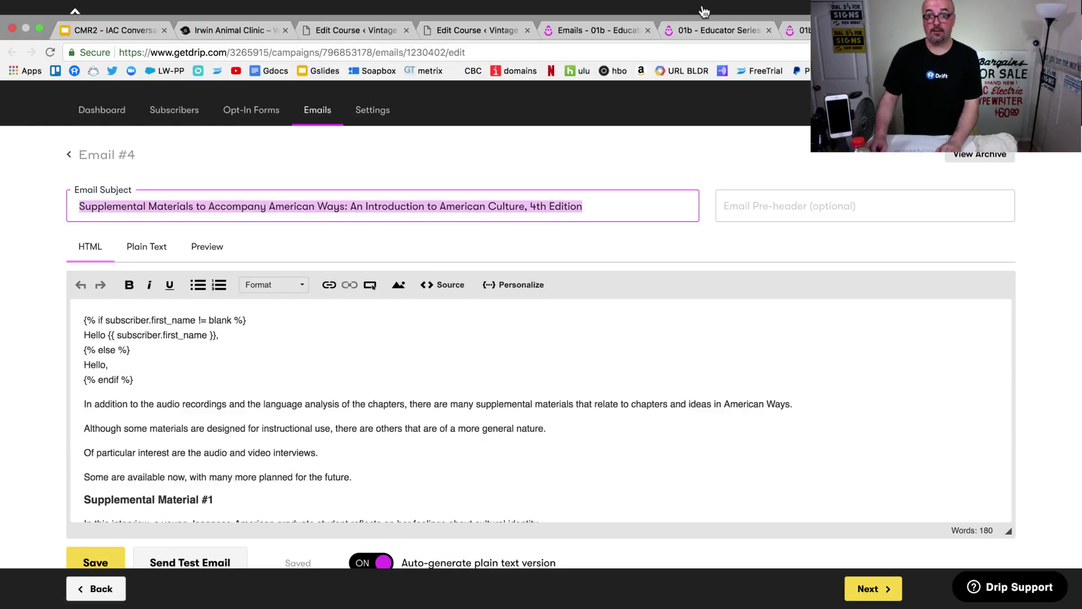
left_click(435, 25)
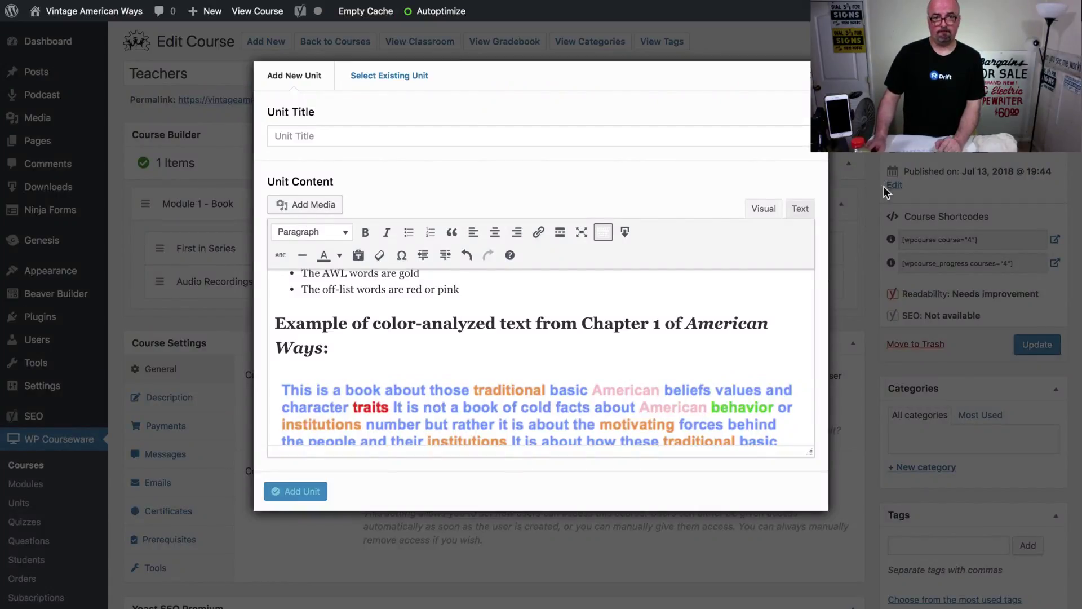
left_click(425, 144)
key("super+v")
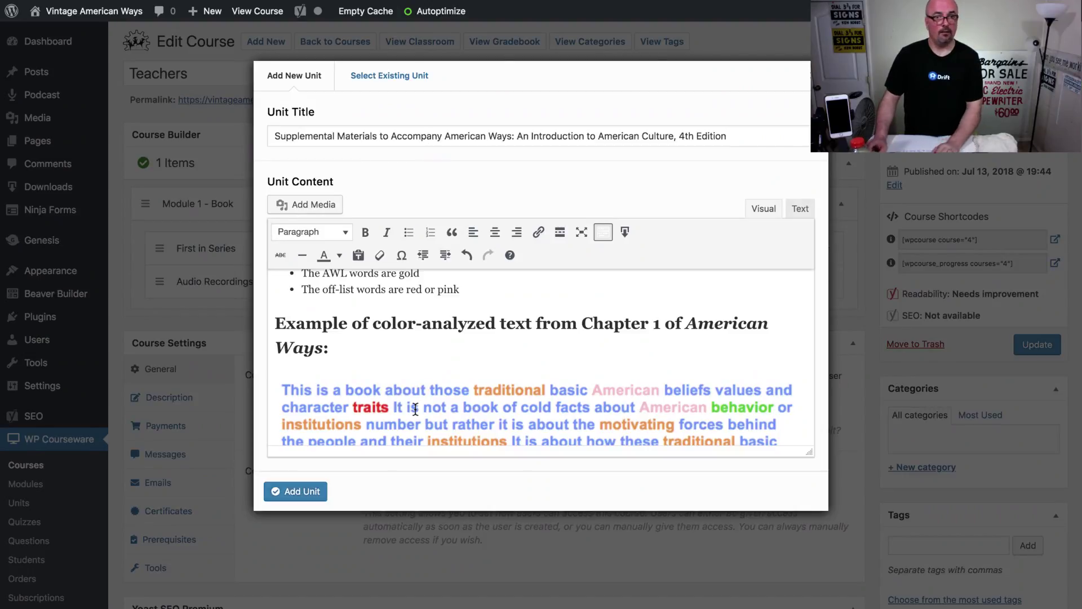
left_click(297, 491)
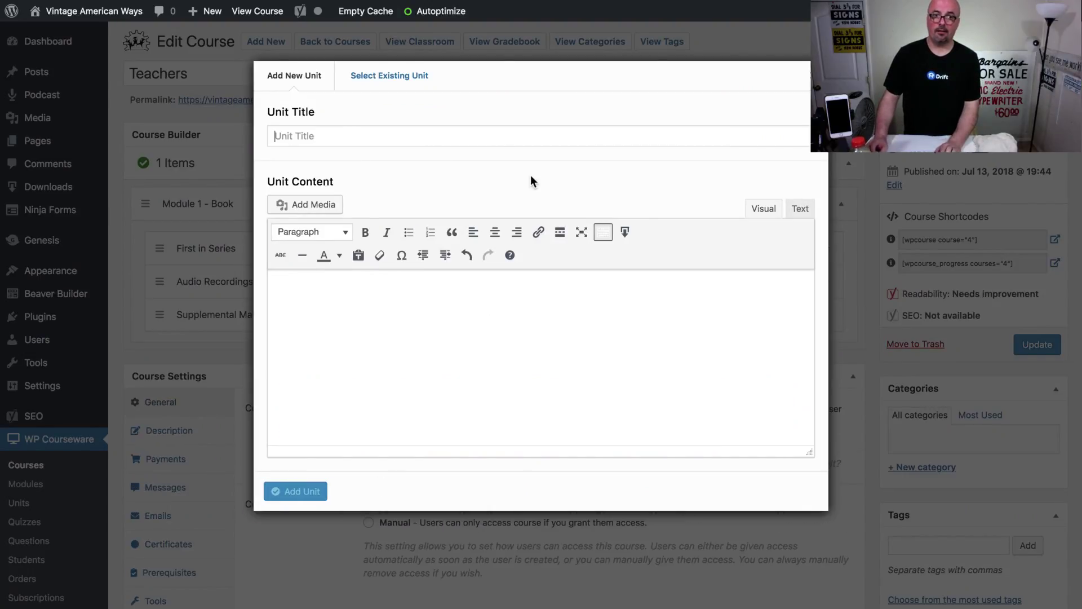
- Go to Email #4 in Drip and select its body text from "In addition to the audio recordings" through "(Use with American Ways Chapters 4 and 10)."
mouse_move(677, 2)
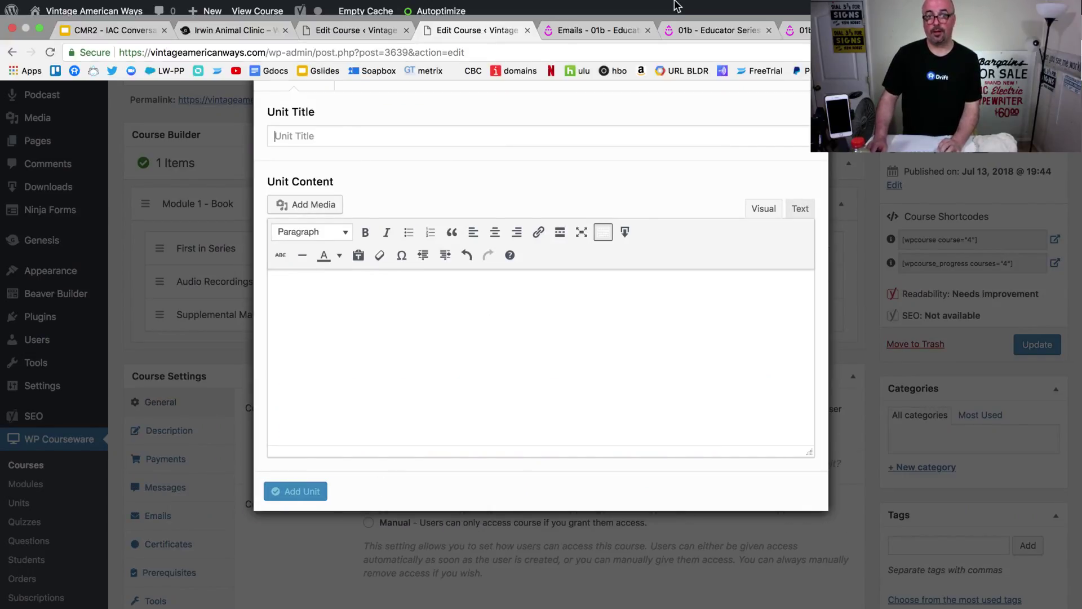
left_click(728, 35)
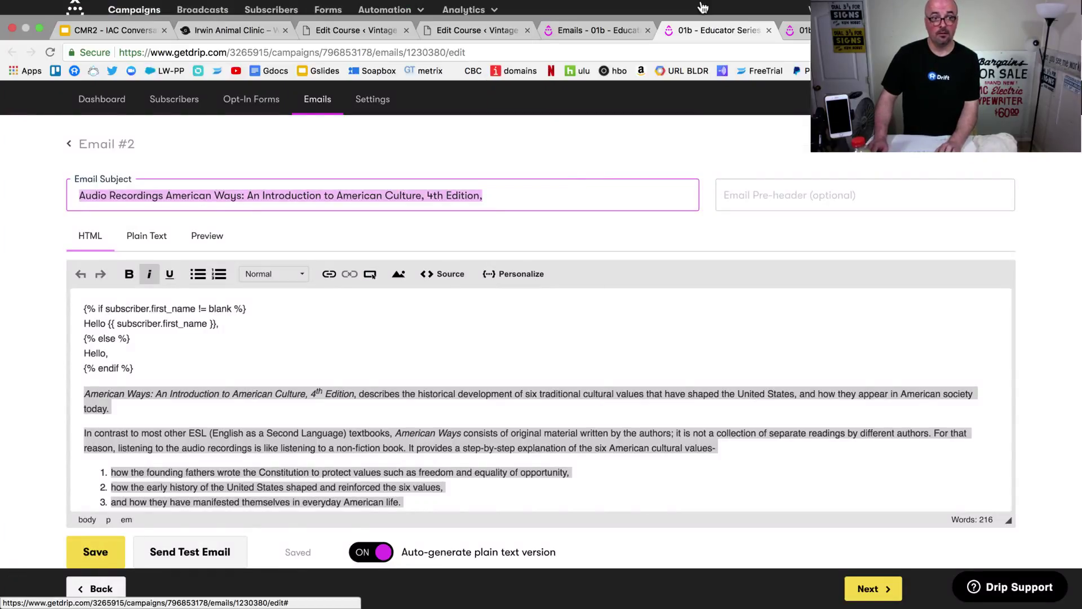
left_click(801, 30)
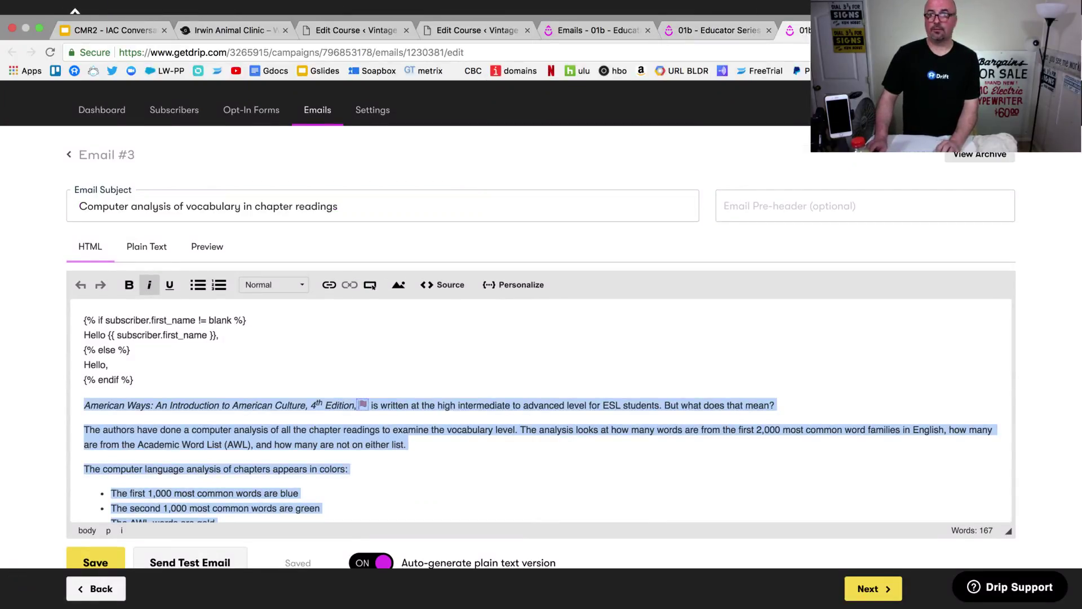
left_click(925, 30)
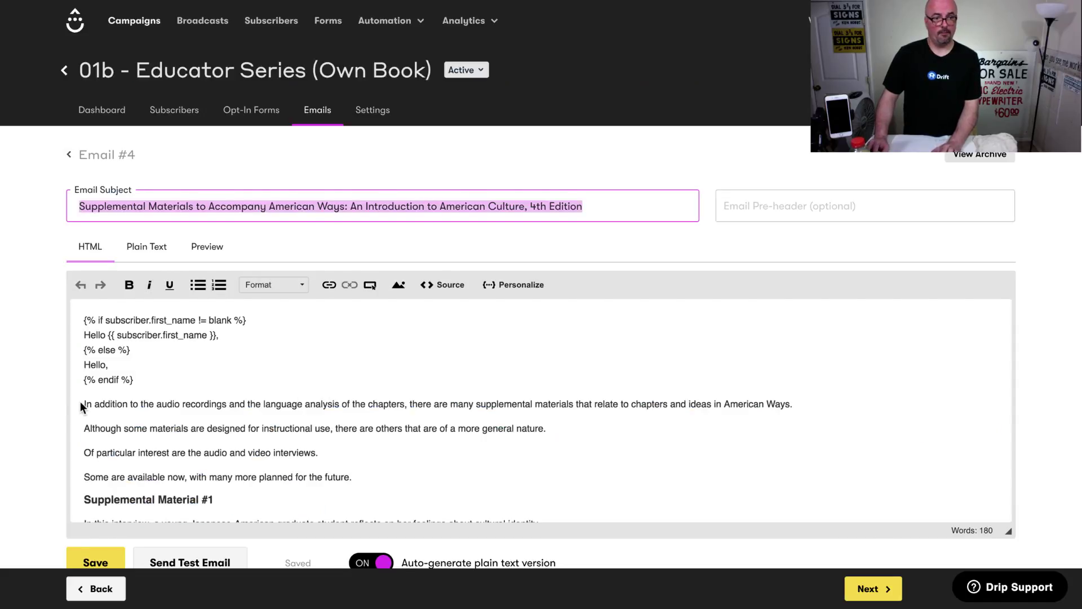
left_click_drag(83, 405, 125, 389)
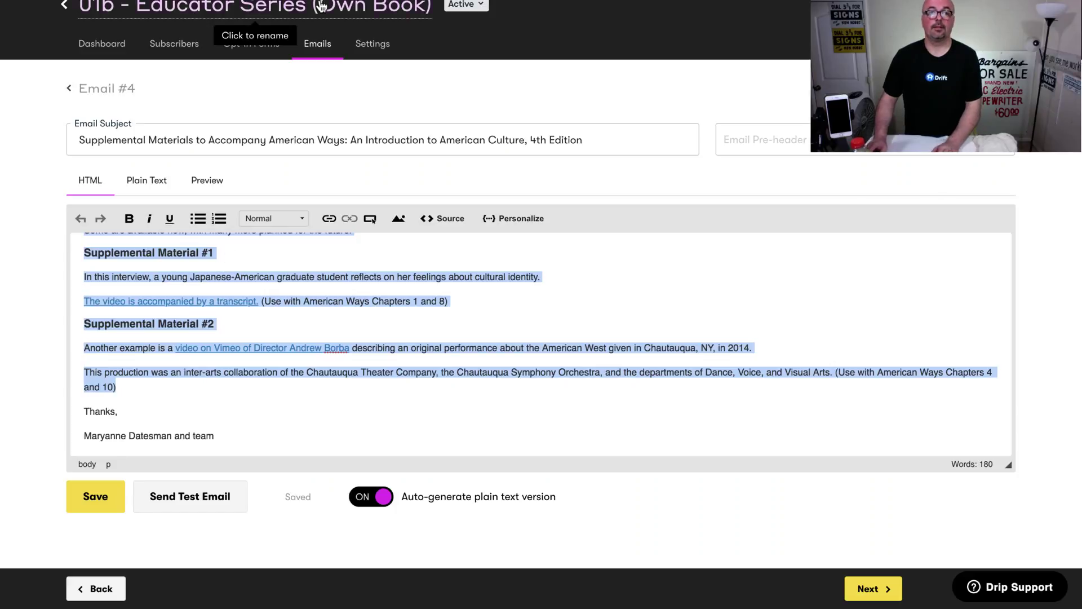
- Switch to the Teachers course editor and paste the Email #4 supplemental-materials text into the content of a new unit in the Book module
mouse_move(336, 16)
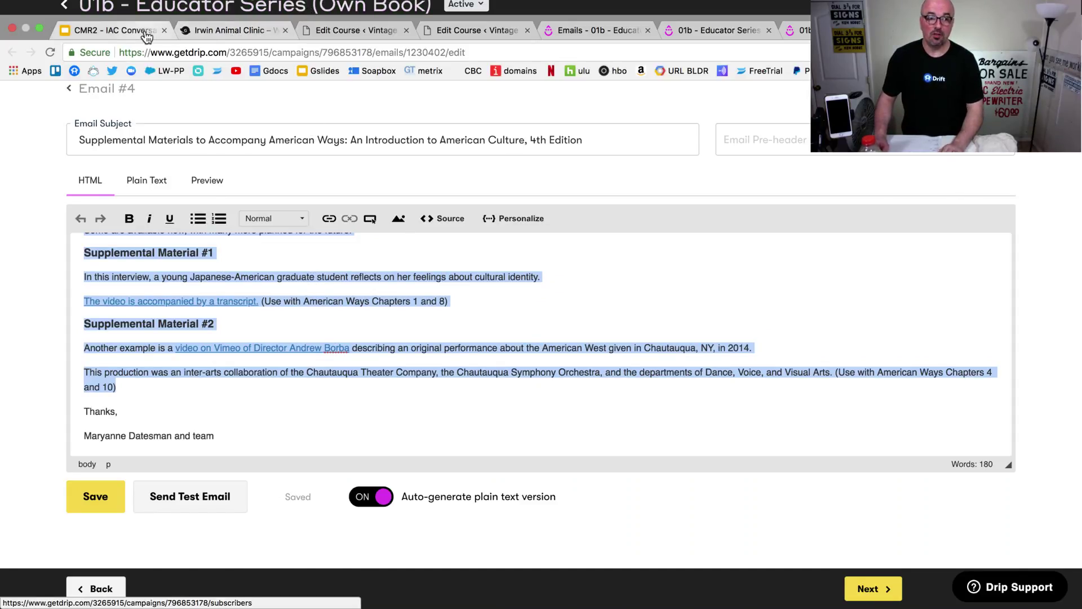
left_click(363, 31)
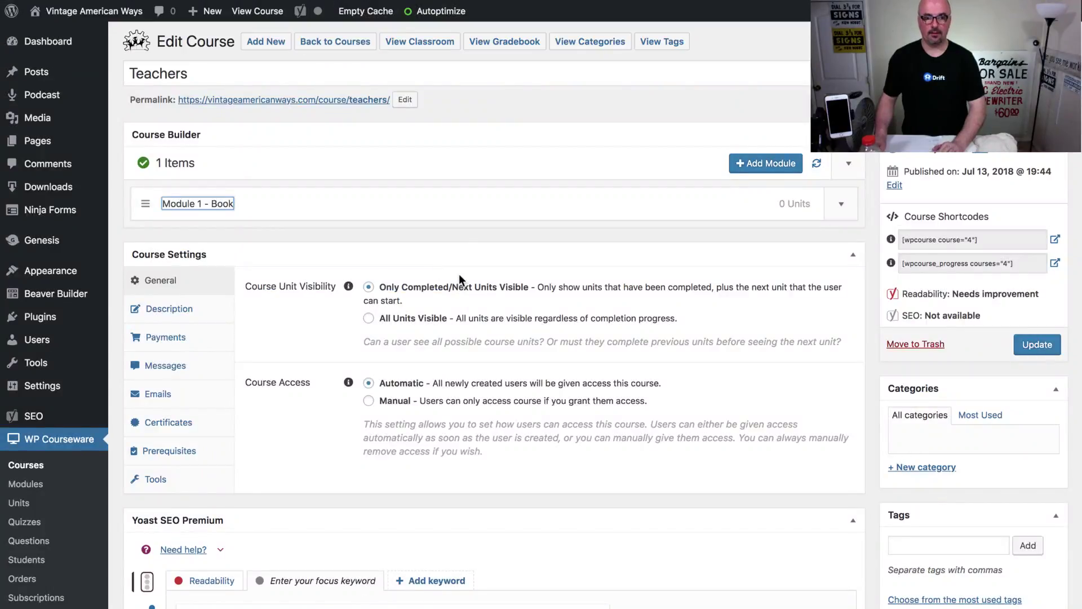
left_click(406, 31)
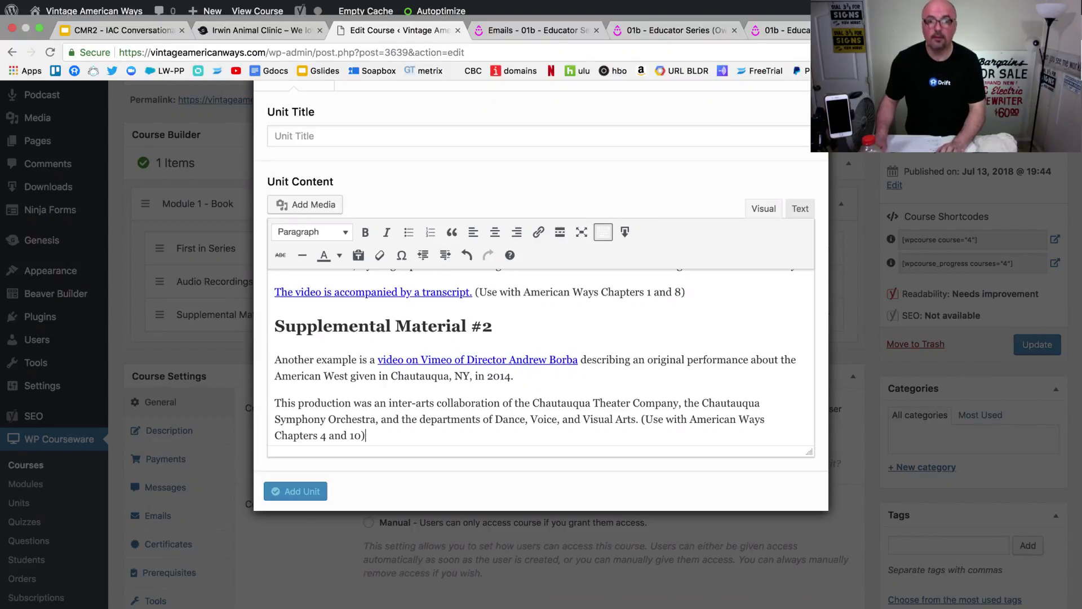
- Return to Email #4 in Drip and copy its full subject line
left_click(535, 31)
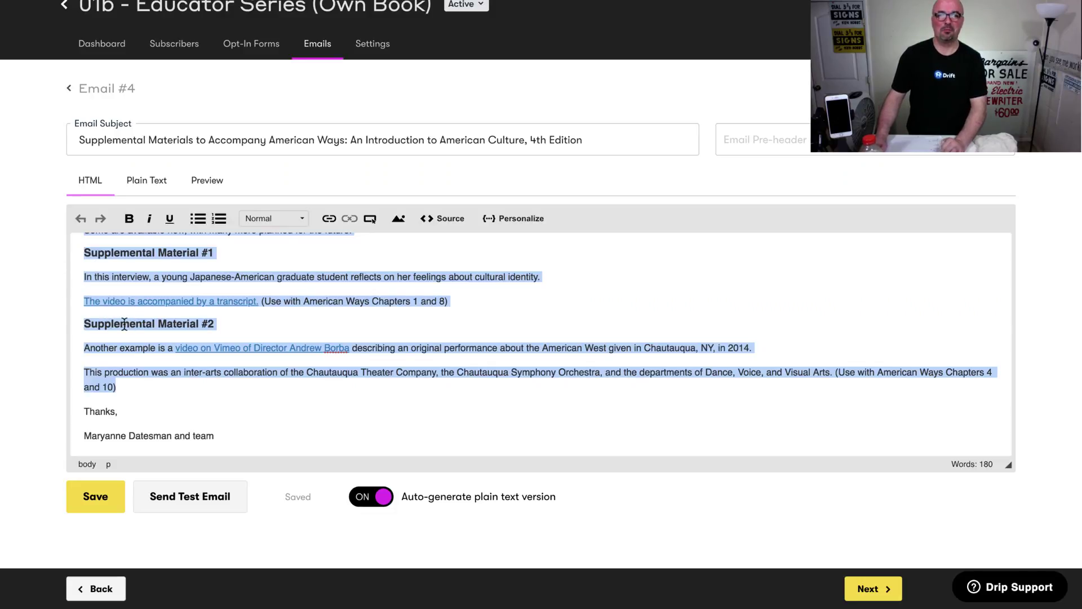
triple_click(172, 134)
key("ctrl+c")
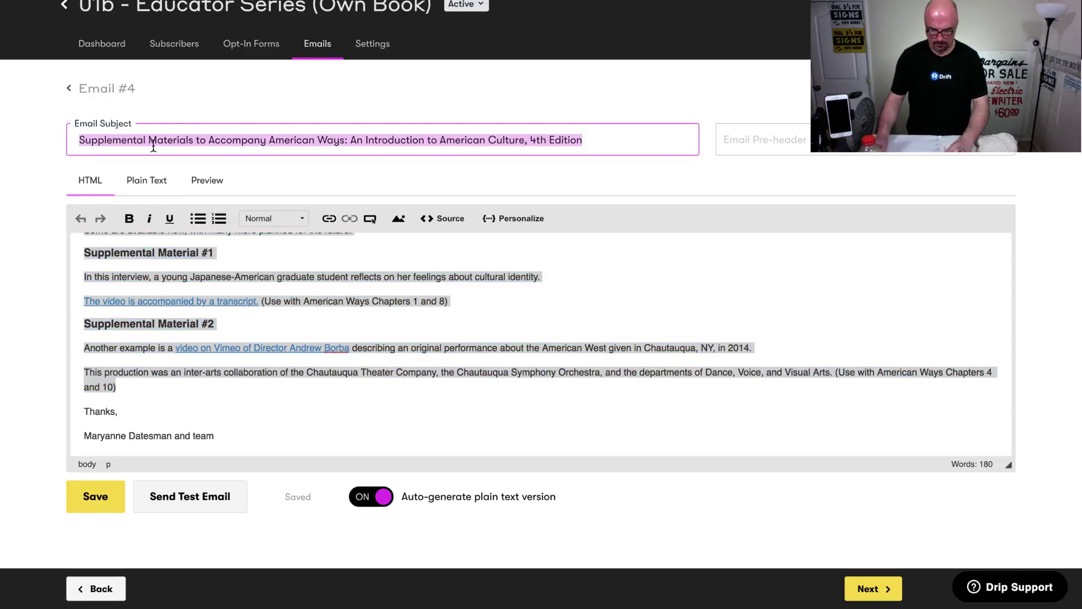
mouse_move(243, 2)
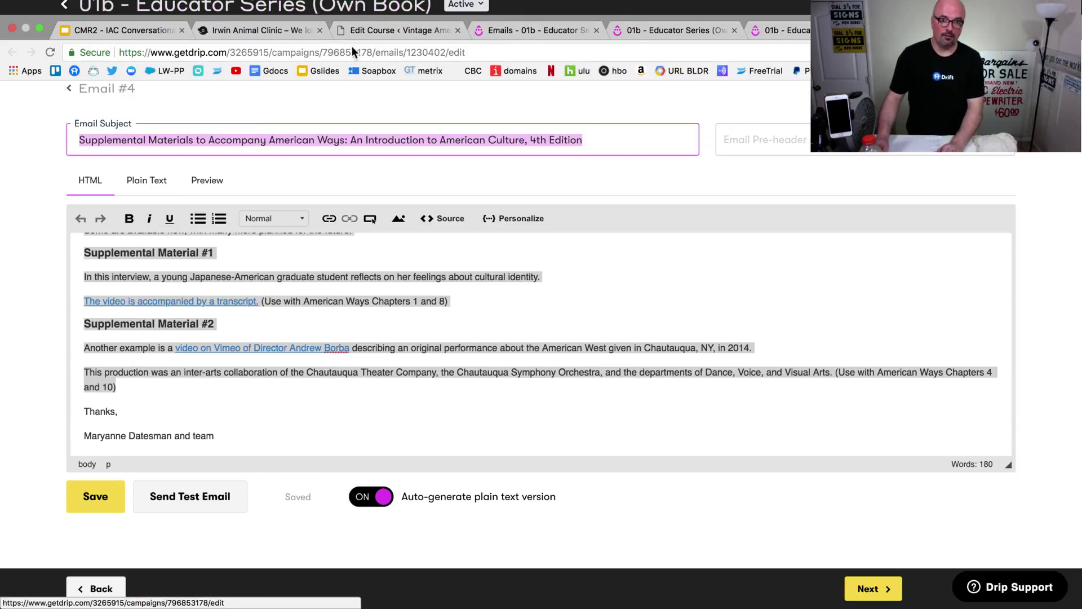
- Title the new unit "Supplemental Materials to Accompany American Ways: An Introduction to American Culture, 4th Edition", add it to the Book module and close the unit dialog
left_click(384, 30)
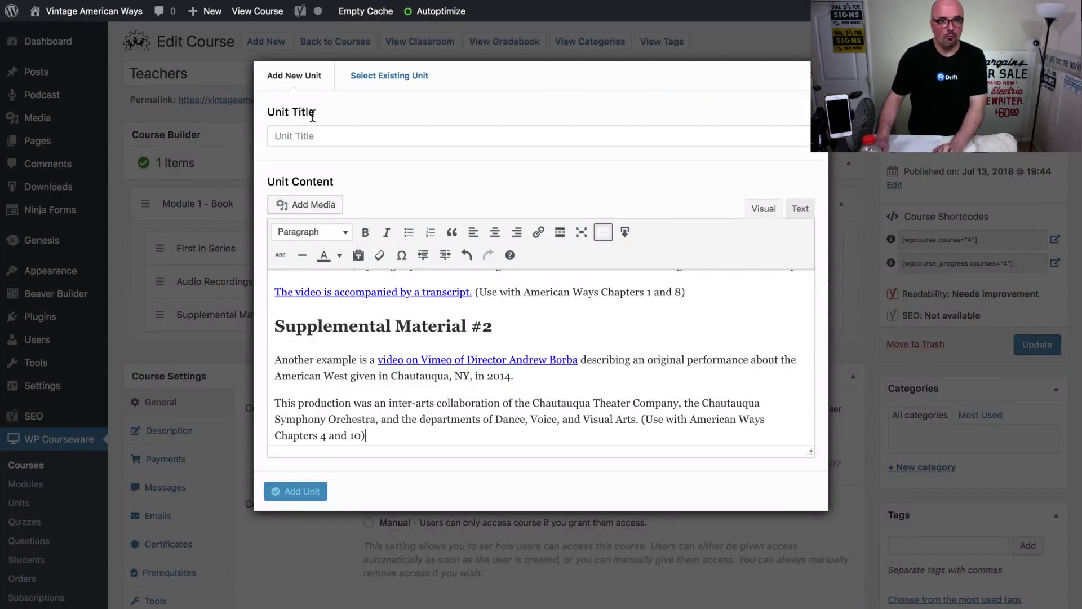
left_click(312, 136)
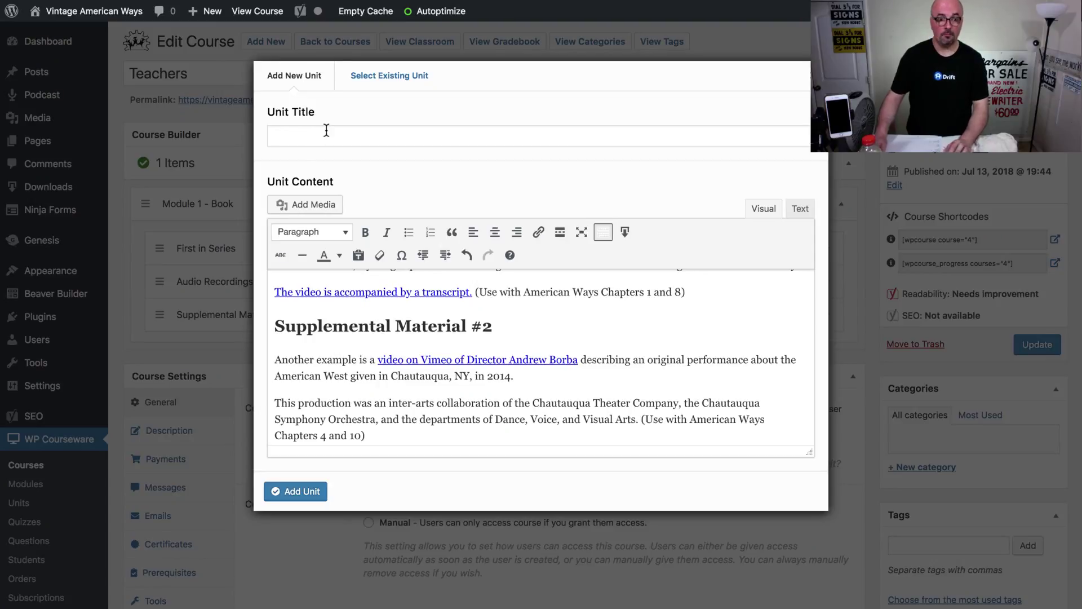
key("ctrl+v")
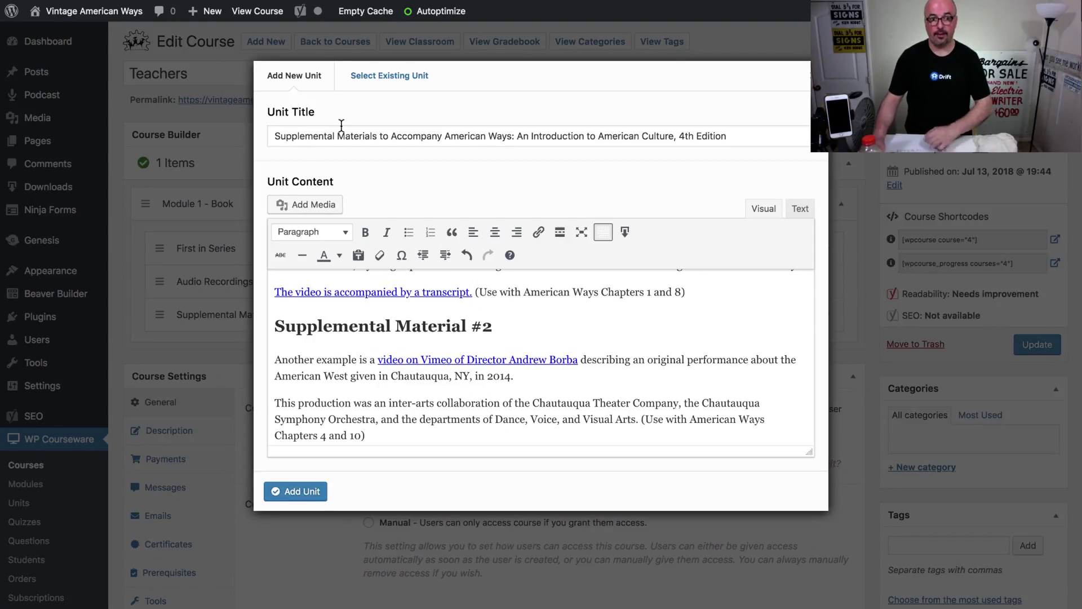
left_click(293, 493)
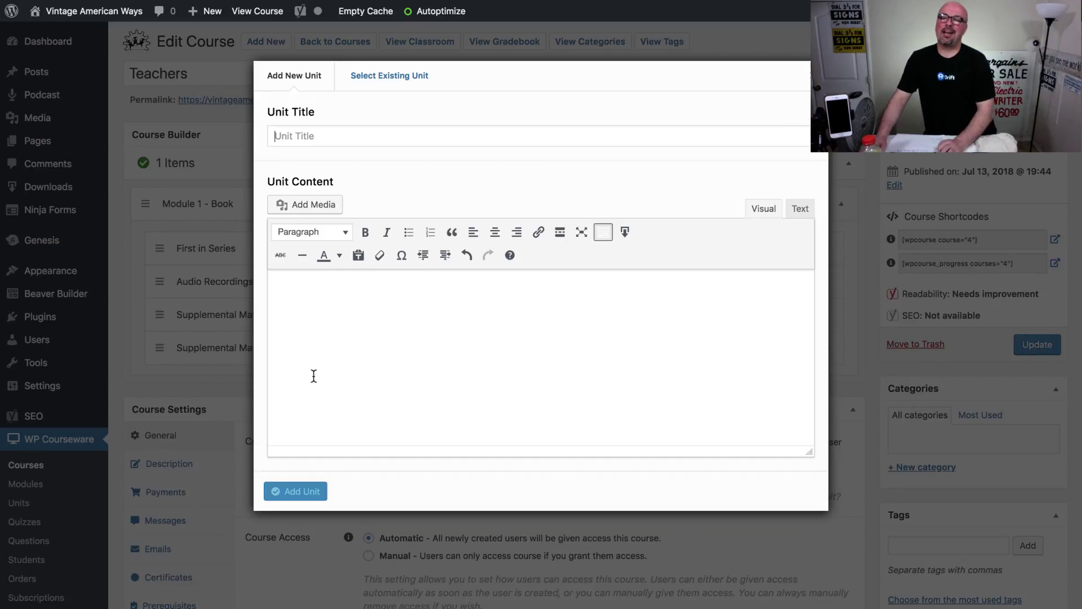
left_click(810, 79)
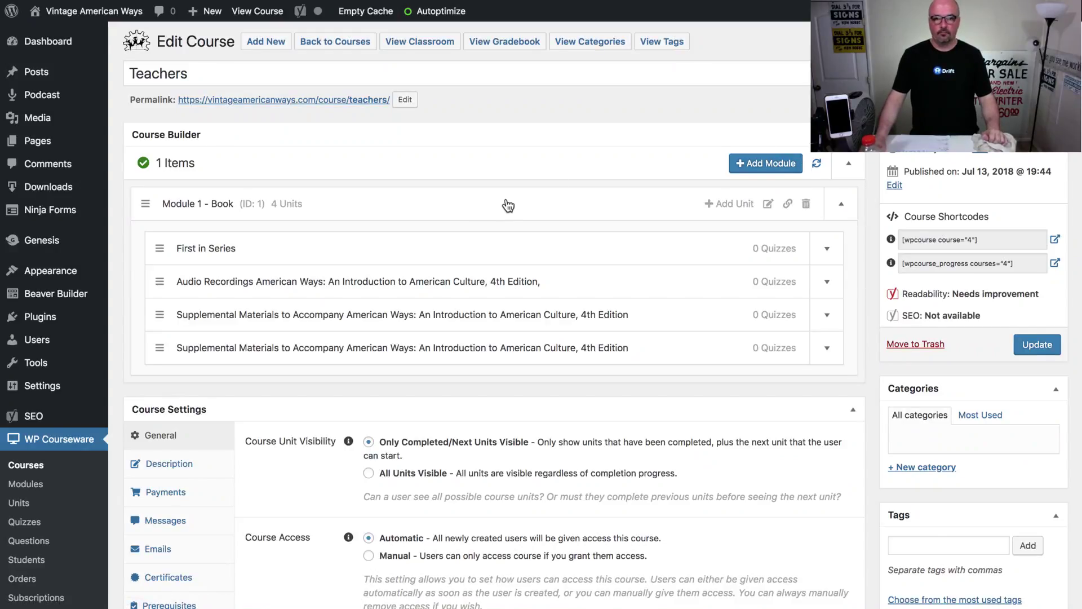
scroll(508, 204, "down", 5)
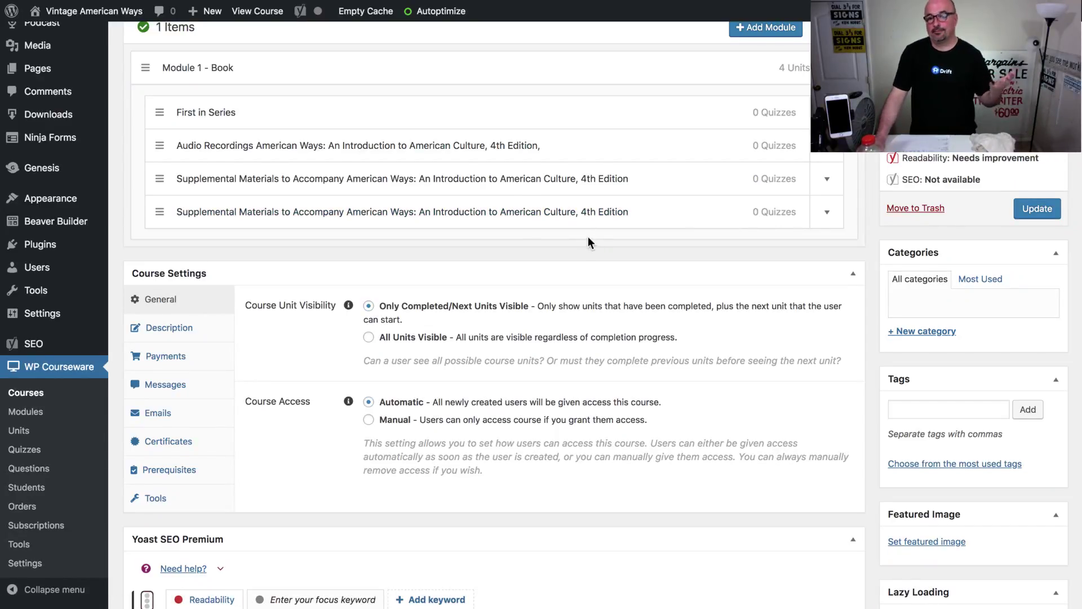
mouse_move(589, 228)
scroll(588, 231, "up", 5)
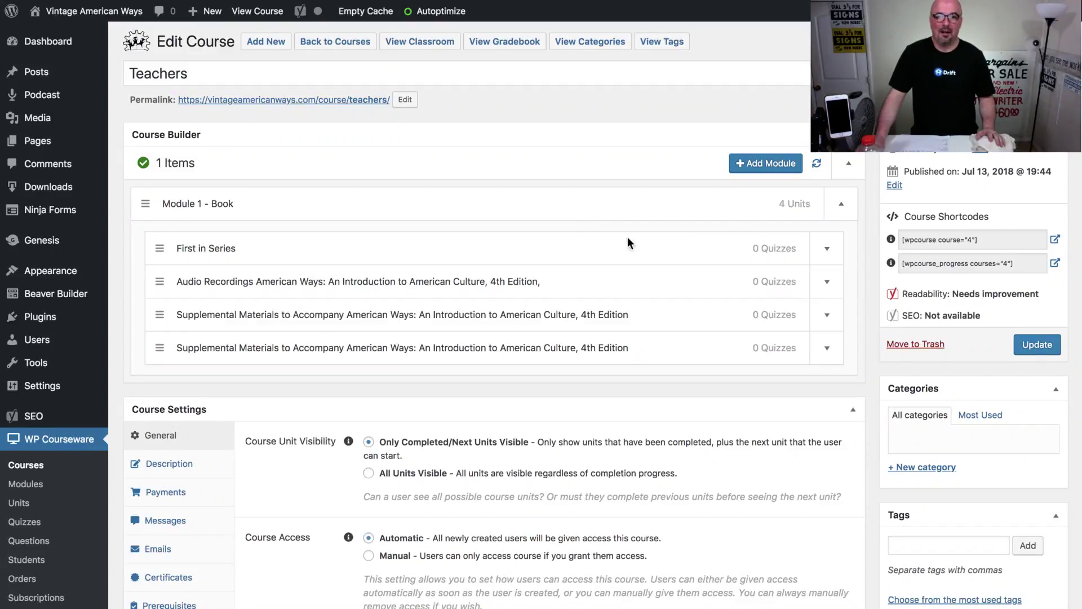
- Check the First in Series unit's quiz section, read through its content in the unit editor and close it unchanged
mouse_move(820, 254)
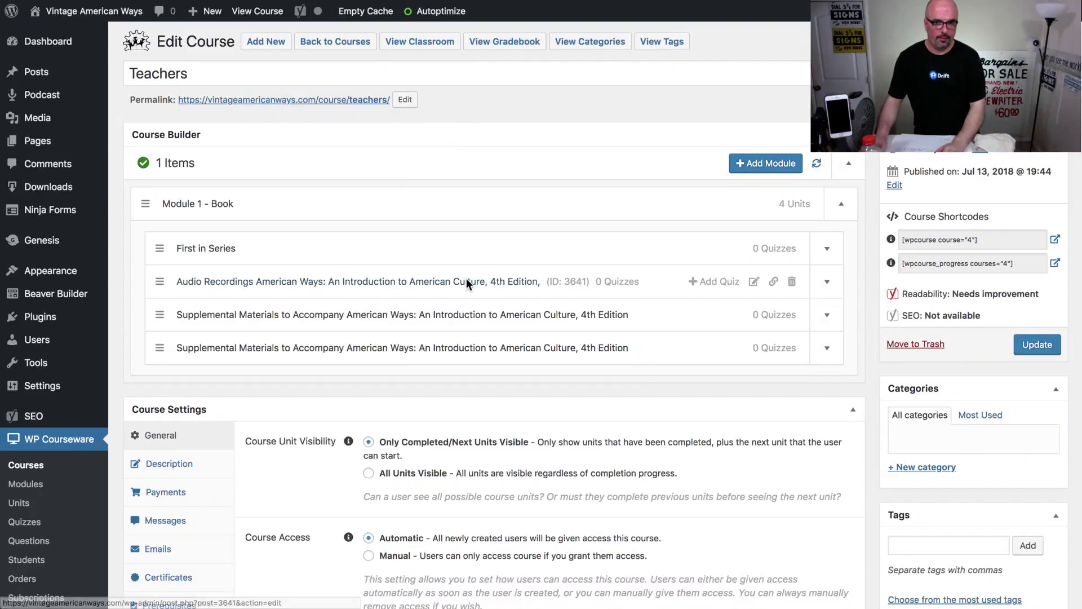
left_click(831, 250)
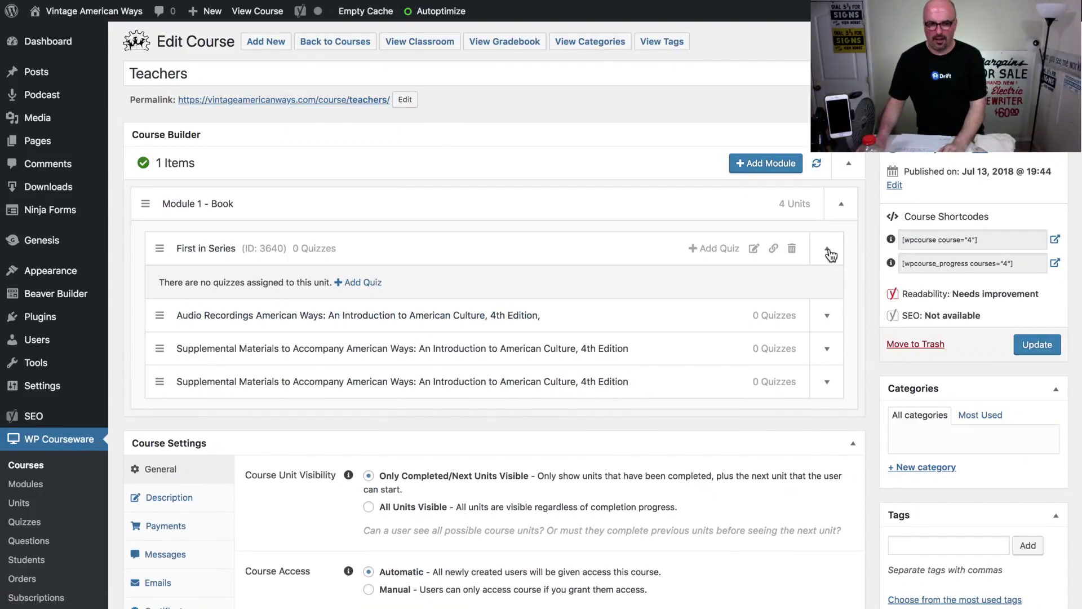
left_click(831, 254)
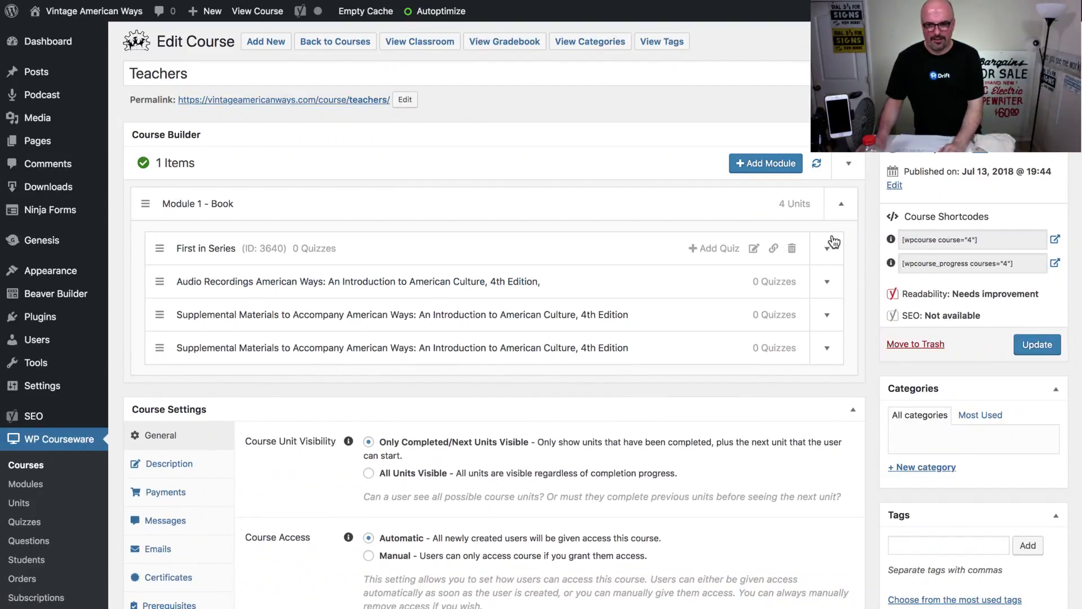
left_click(755, 250)
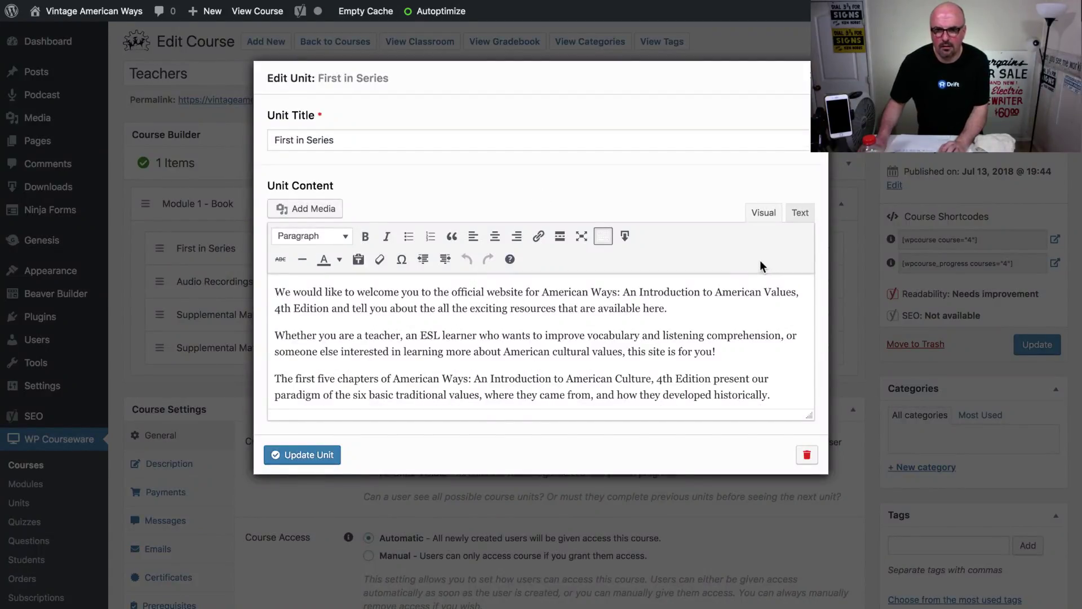
scroll(285, 377, "down", 5)
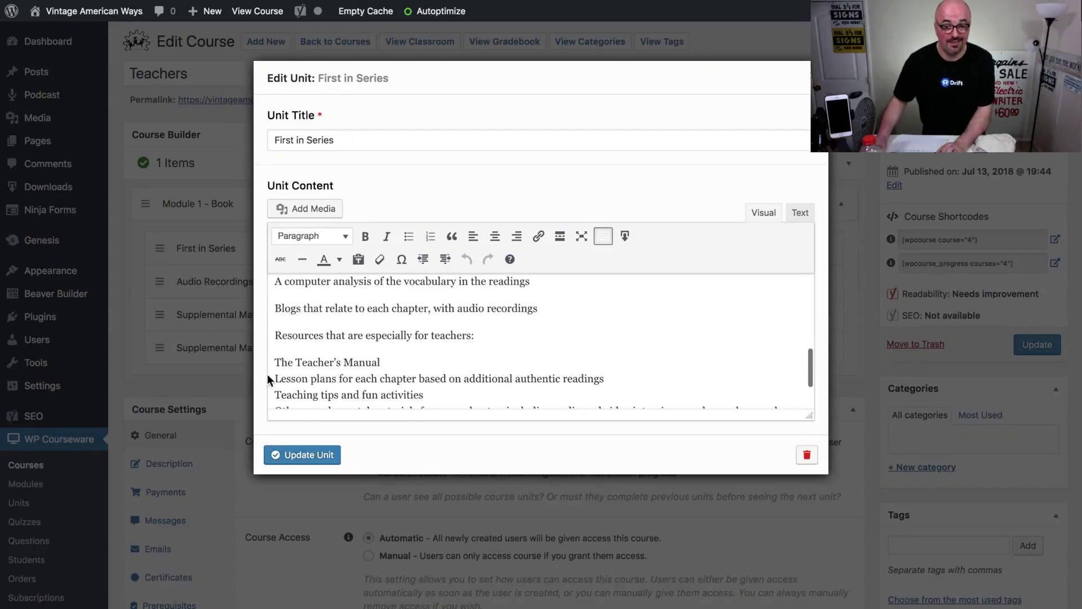
scroll(269, 379, "down", 3)
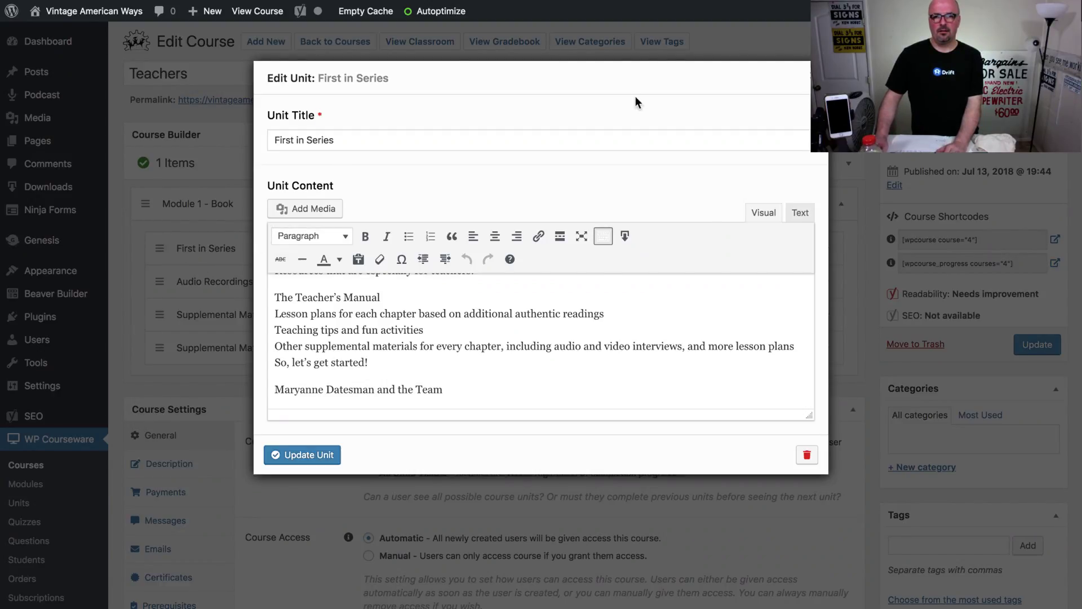
left_click(817, 79)
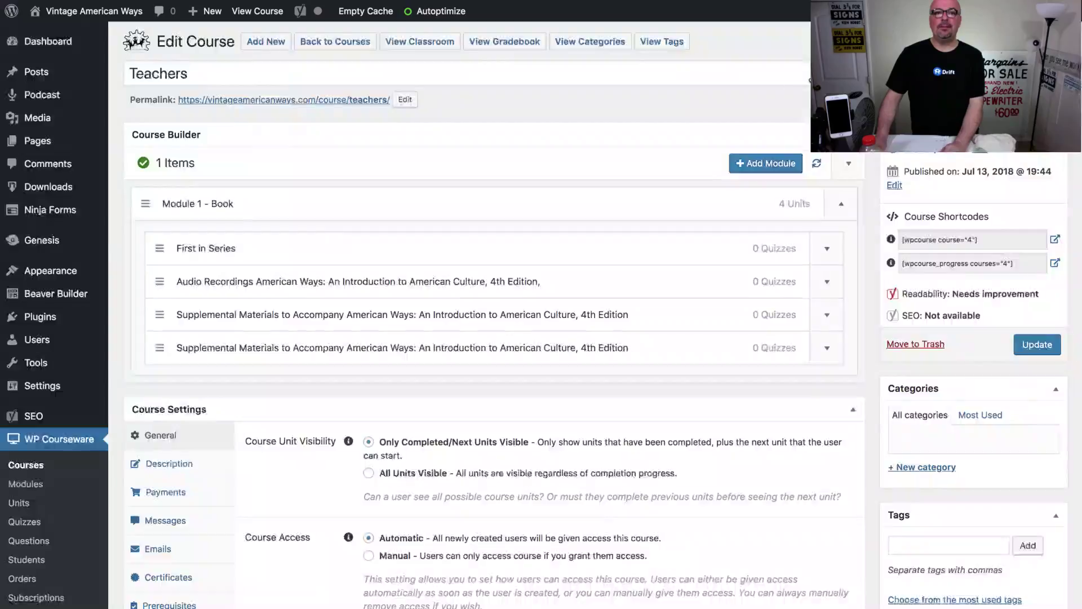
- Open the Audio Recordings unit's full edit page and examine its content, unit template choices, content drip, SEO and discussion settings
left_click(445, 285)
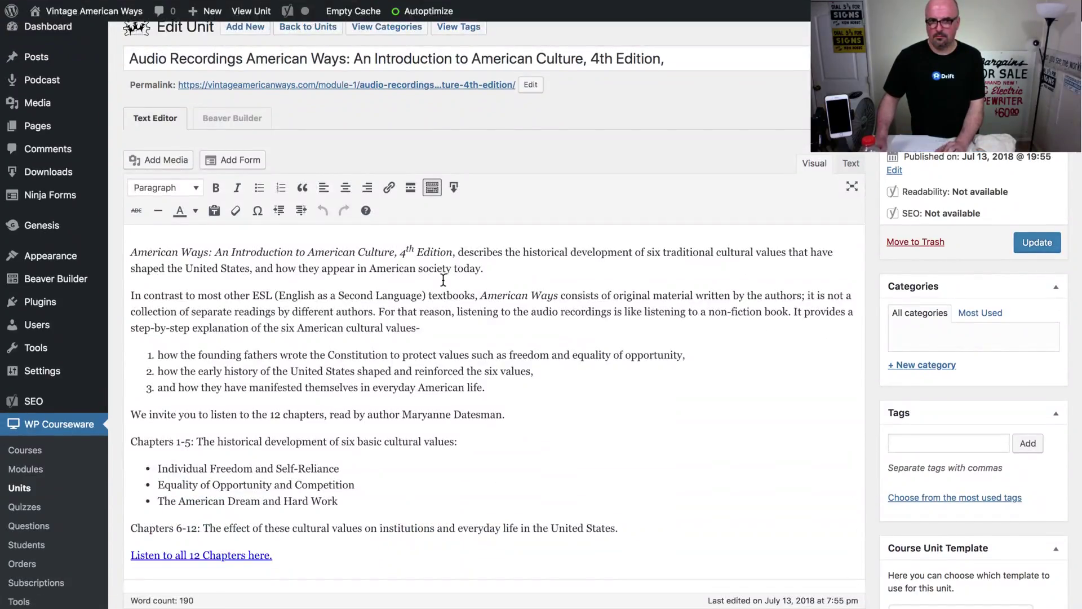
scroll(443, 279, "down", 7)
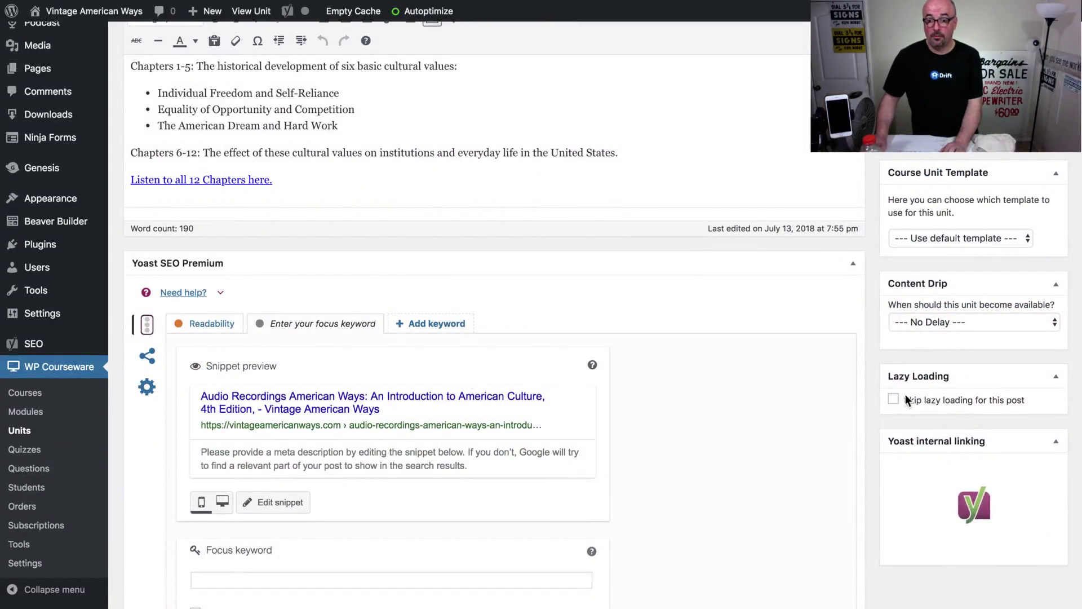
scroll(937, 351, "up", 7)
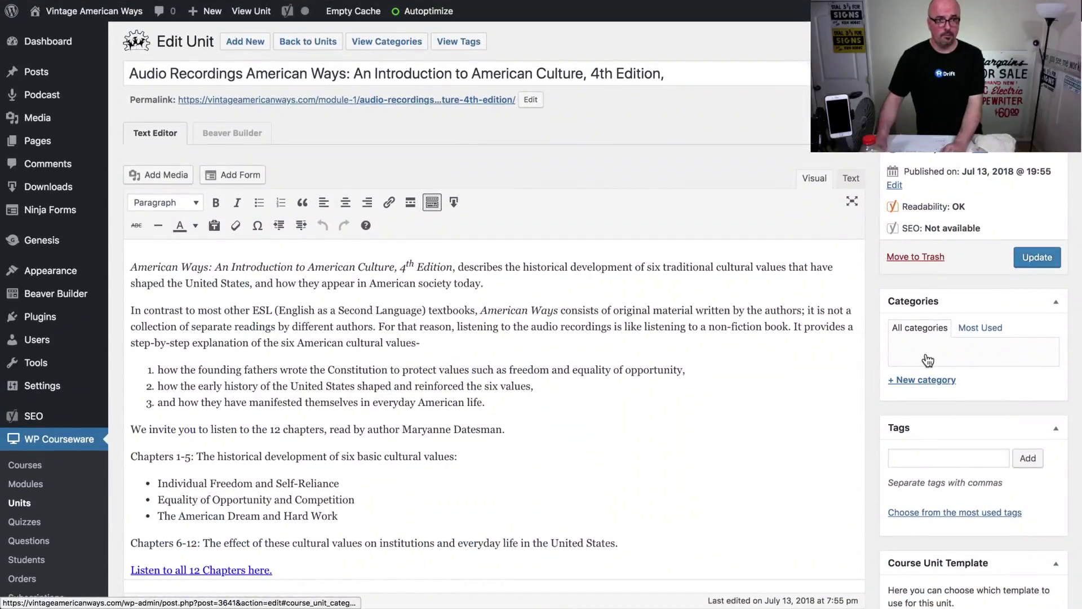
scroll(929, 357, "down", 4)
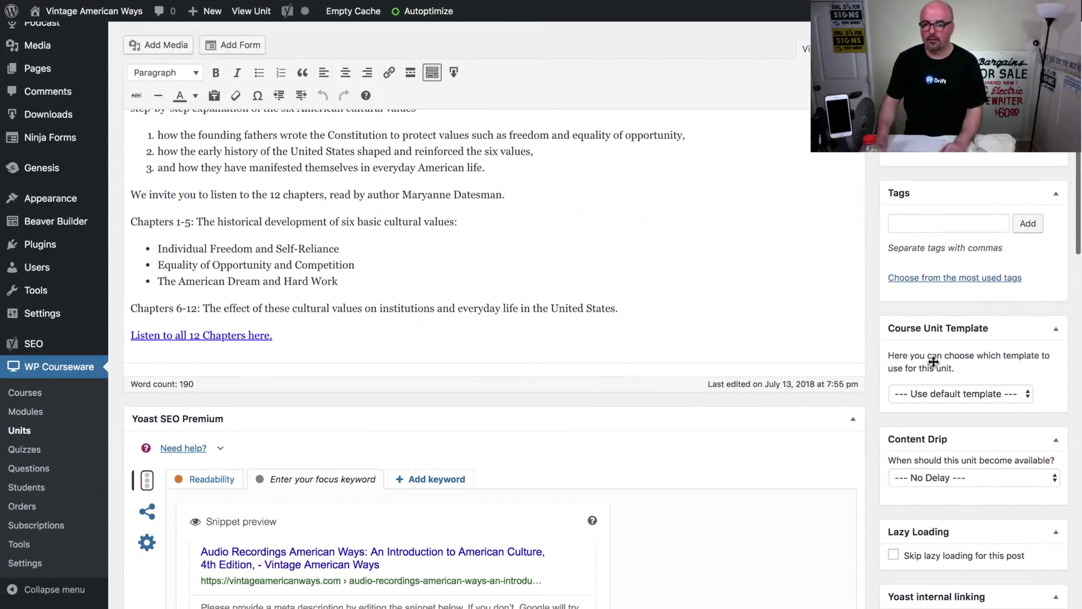
left_click(933, 393)
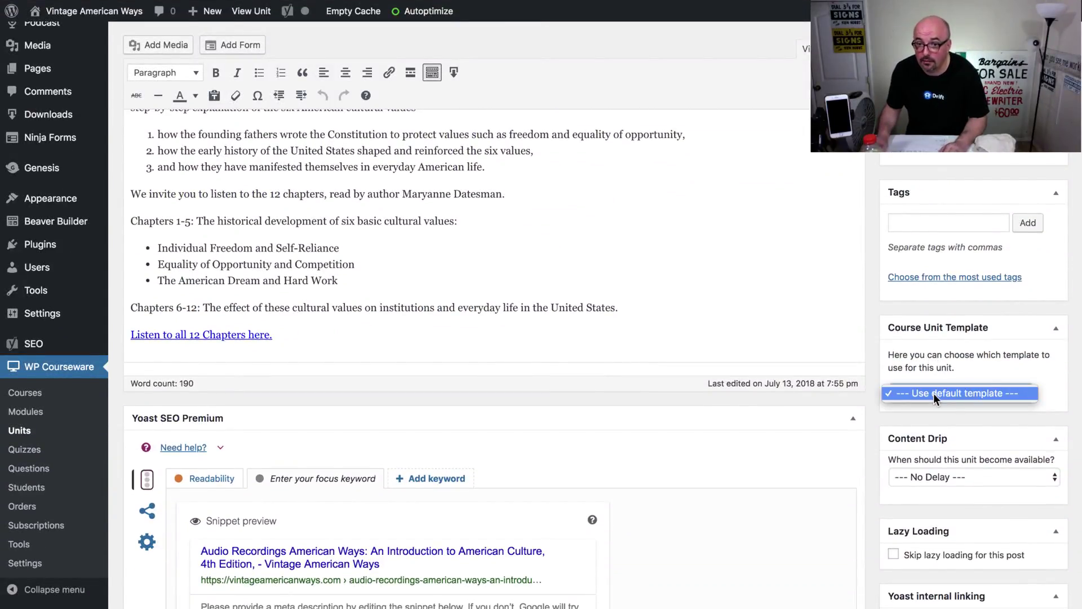
left_click(934, 393)
scroll(988, 364, "down", 4)
scroll(988, 363, "up", 8)
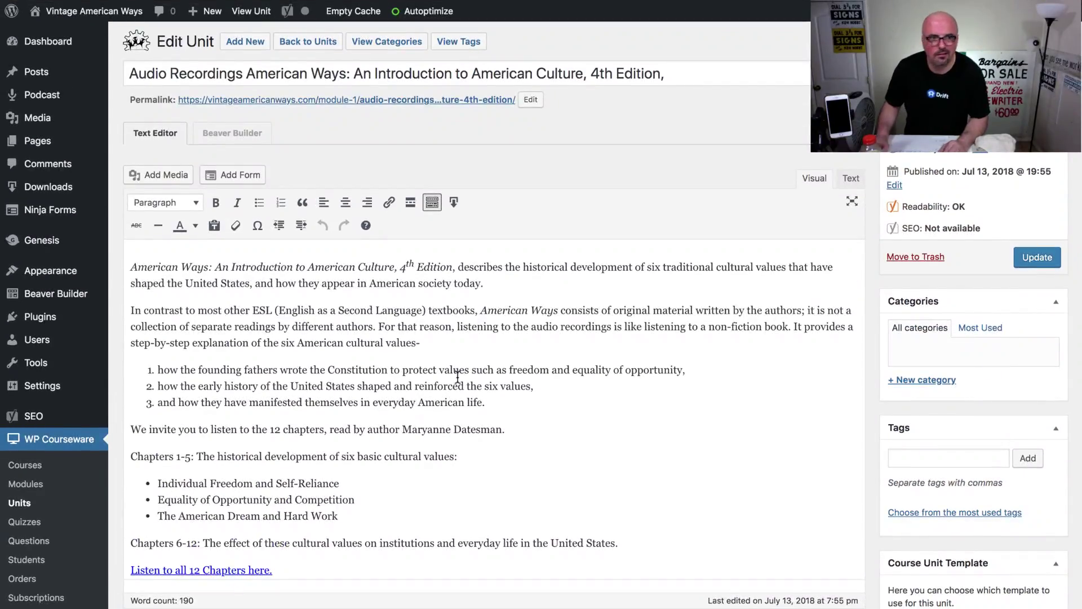
scroll(453, 386, "down", 15)
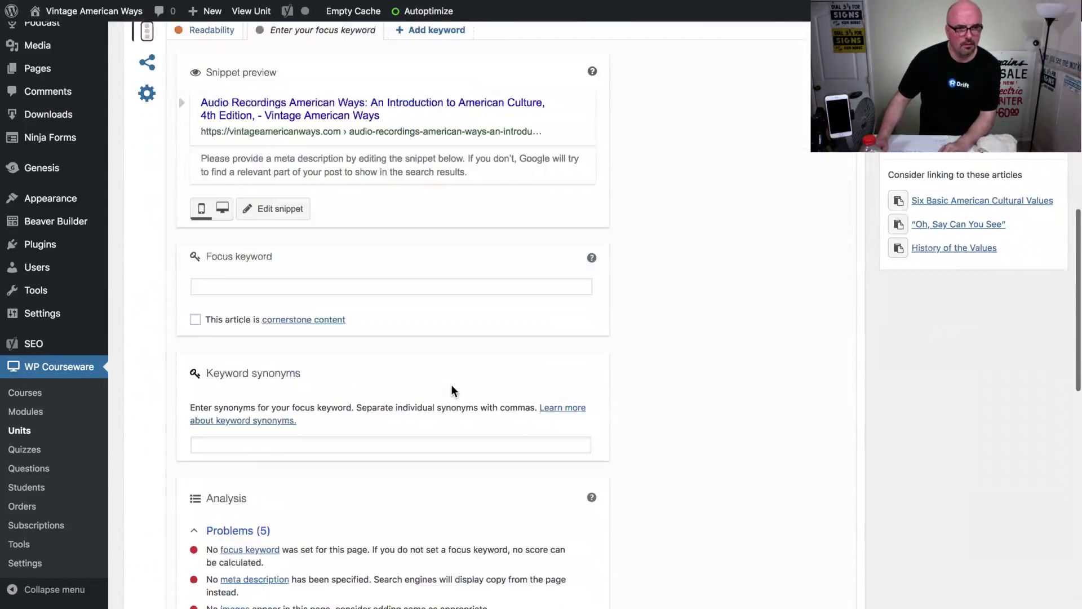
scroll(451, 385, "down", 7)
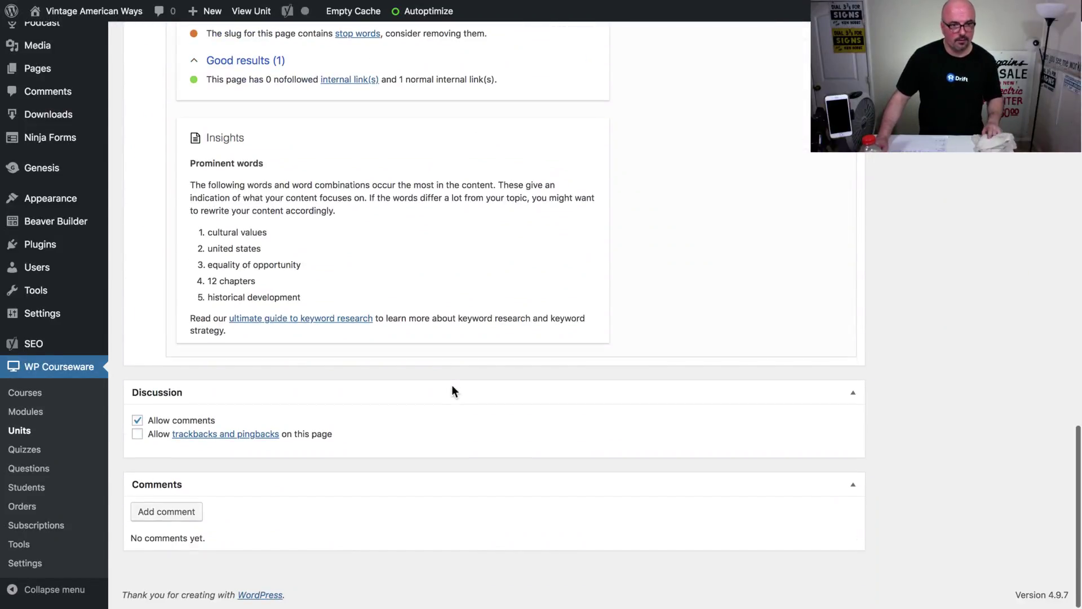
scroll(417, 455, "up", 20)
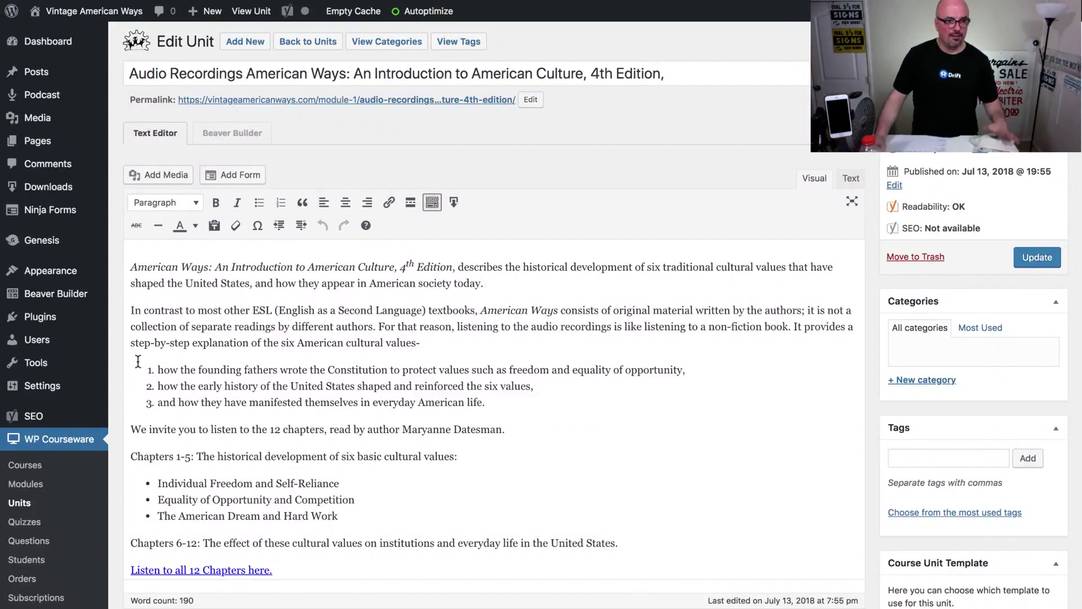
- View the modules list and the blank Add Course Module form, checking the courses list before returning to the modules
left_click(28, 484)
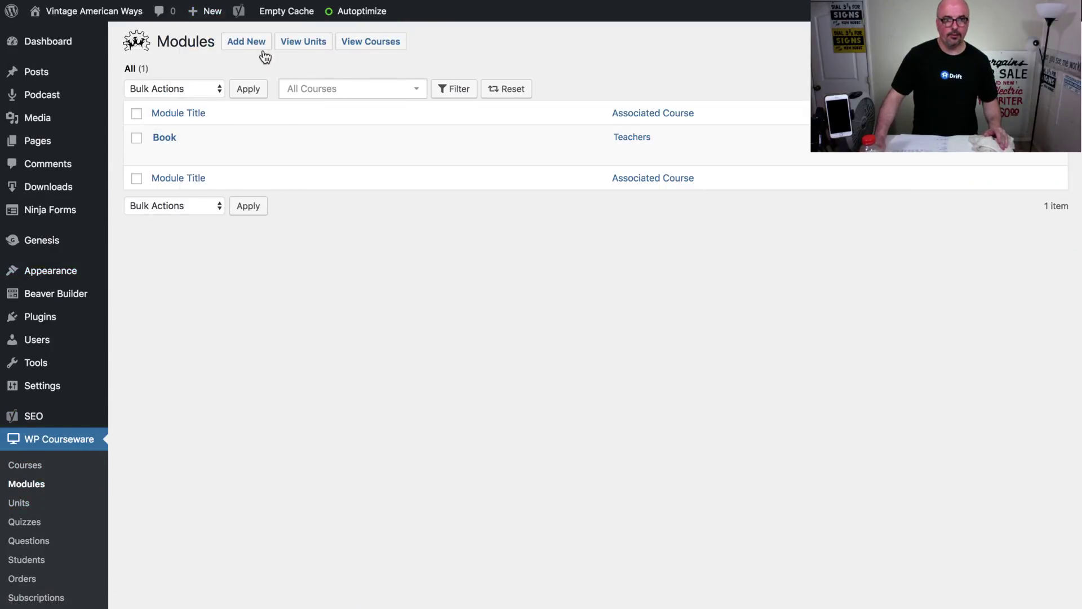
left_click(238, 45)
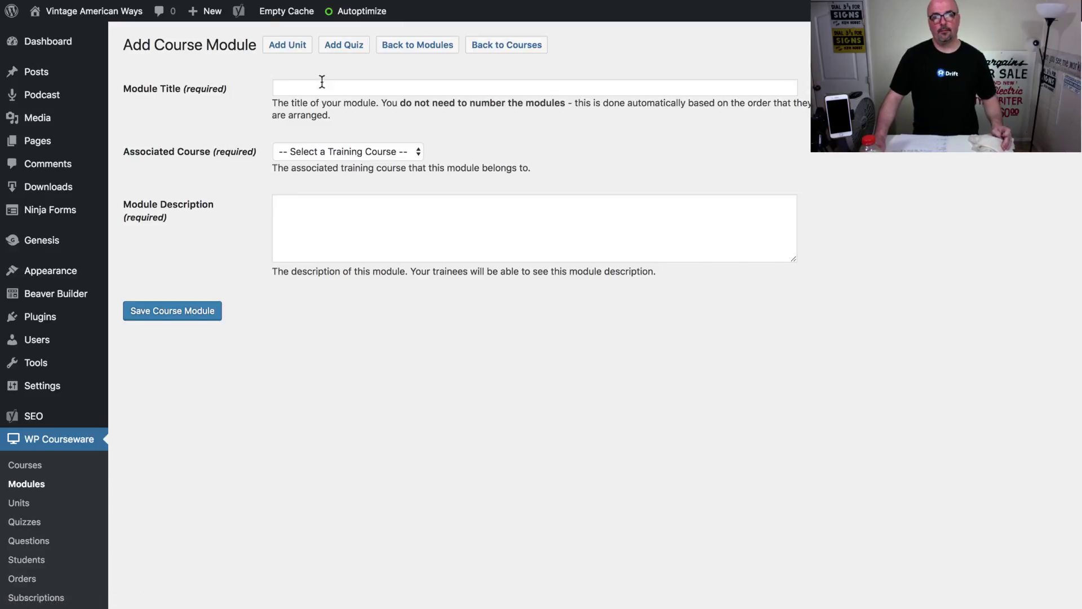
left_click(312, 89)
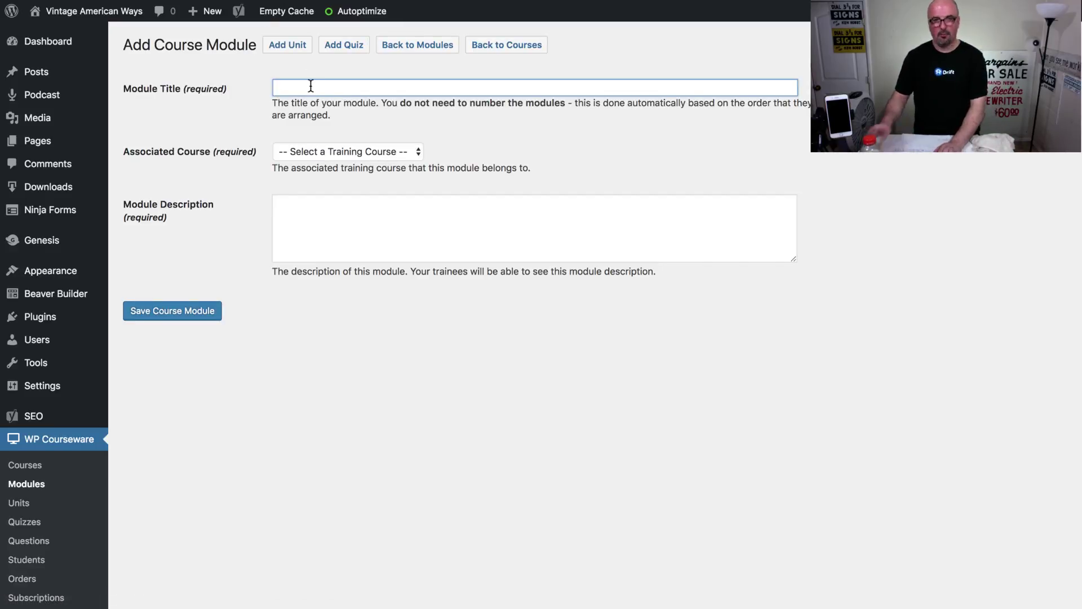
left_click(26, 466)
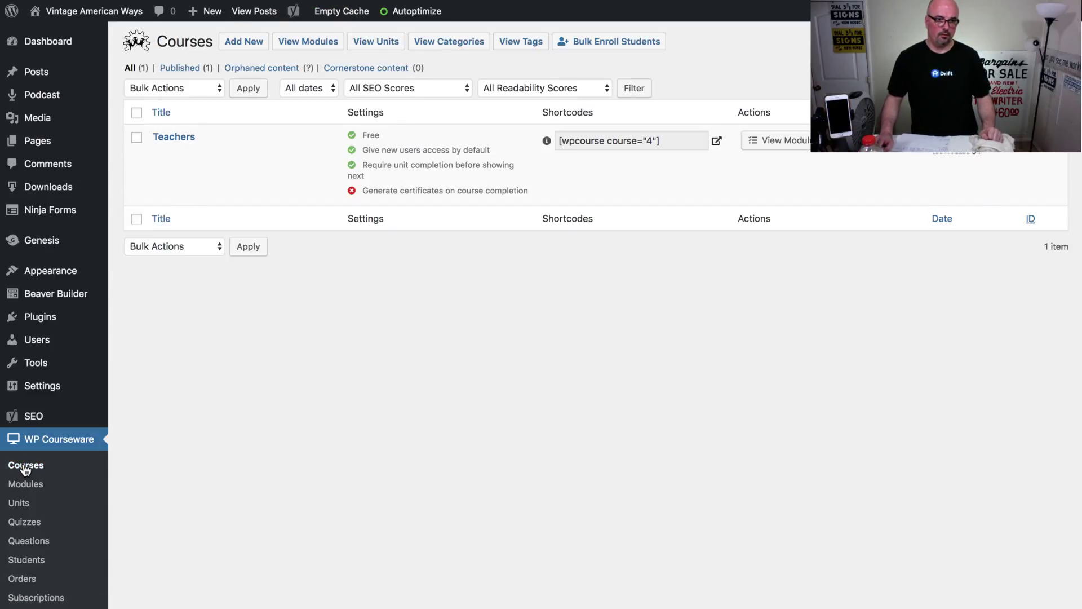
left_click(28, 486)
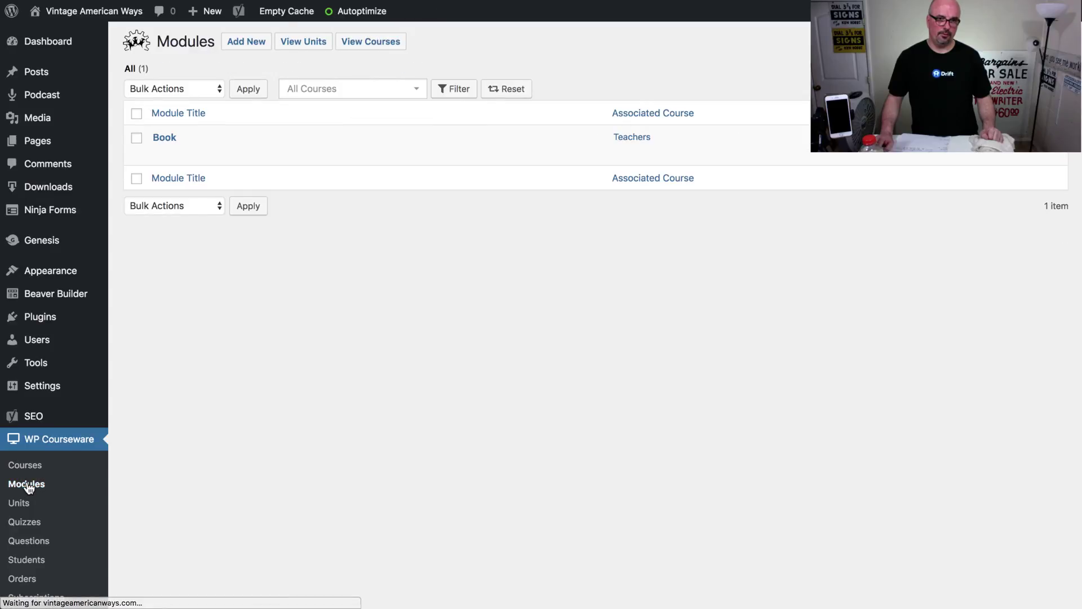
mouse_move(196, 148)
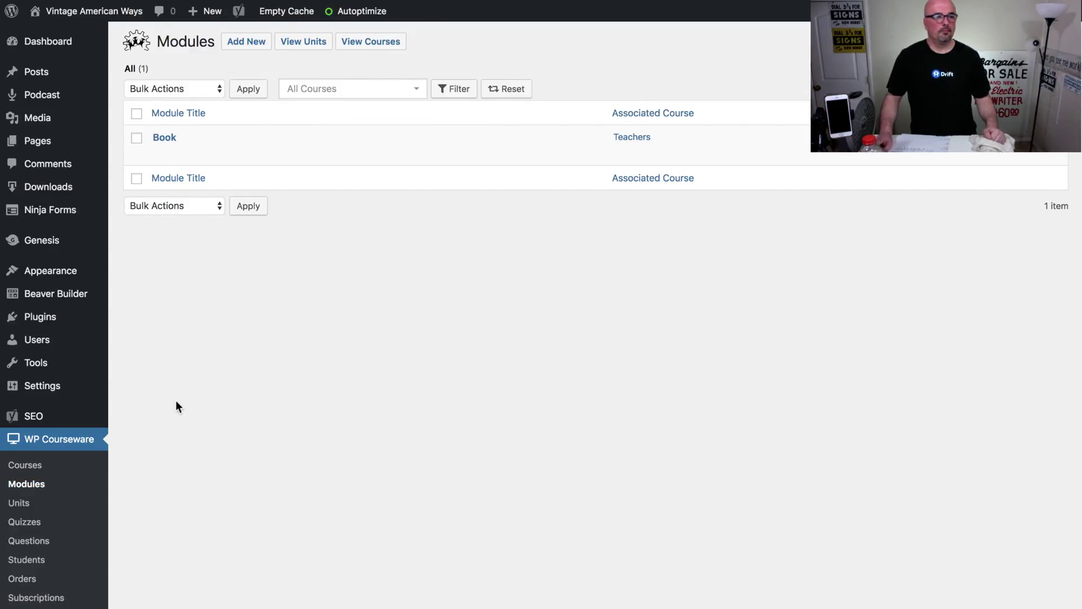
- Duplicate the newest "Supplemental Materials to Accompany American Ways" unit in the units list
left_click(18, 504)
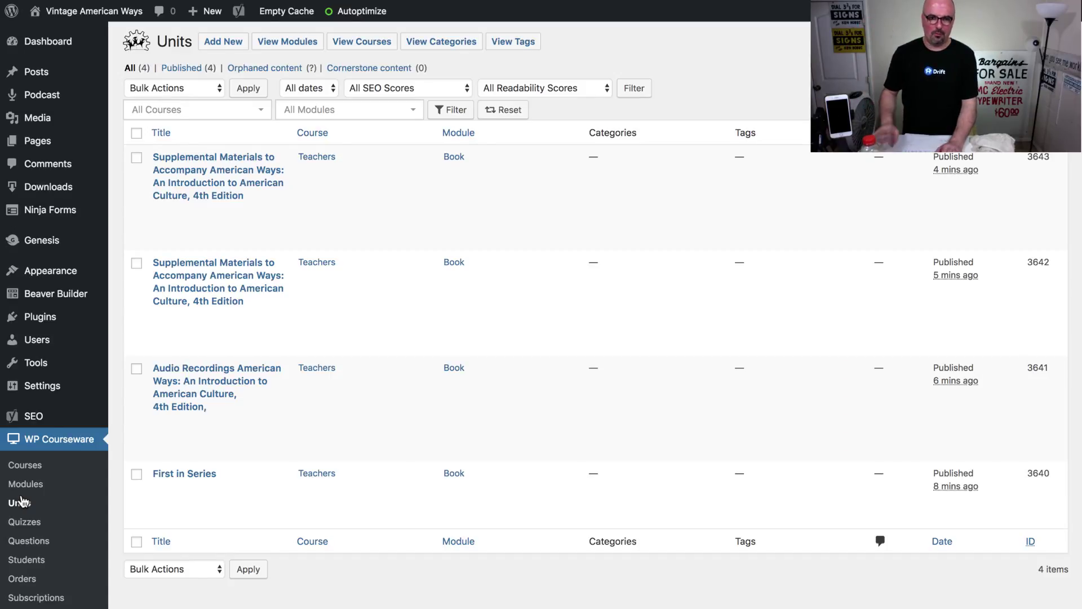
mouse_move(426, 6)
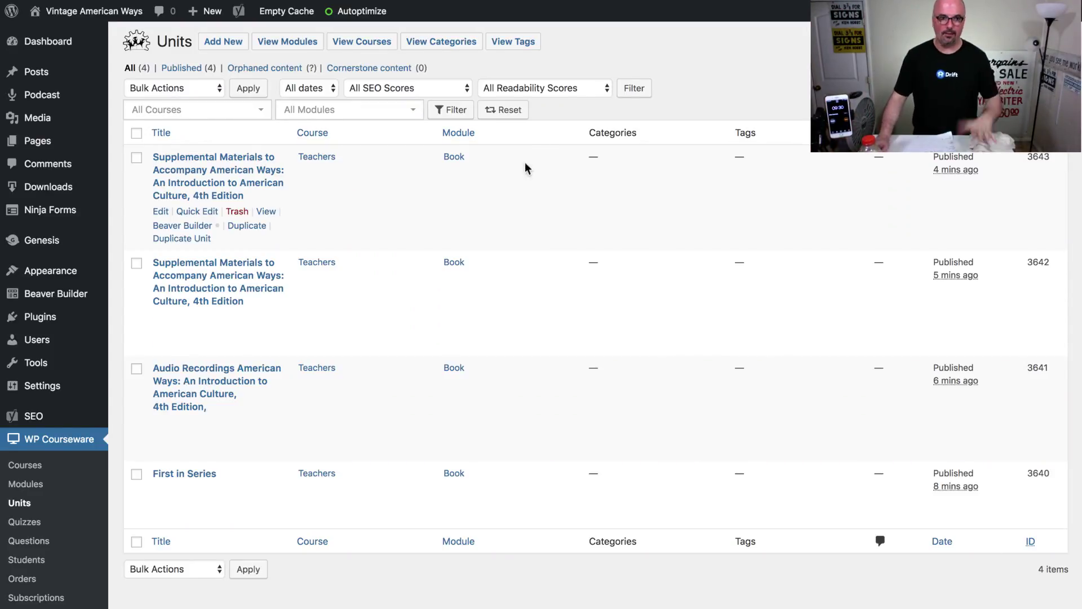
left_click(189, 242)
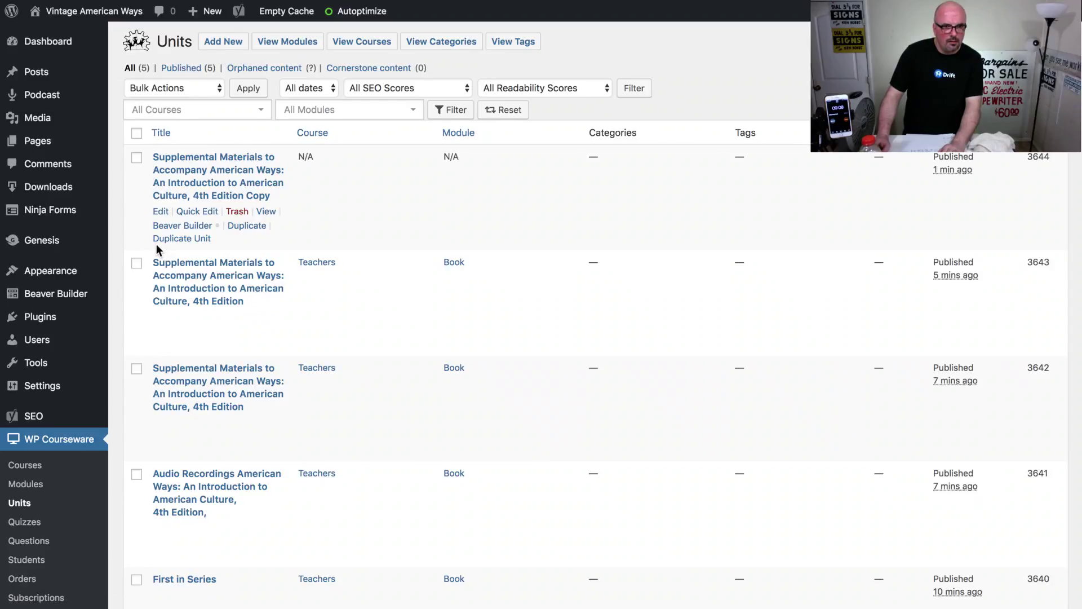
mouse_move(72, 239)
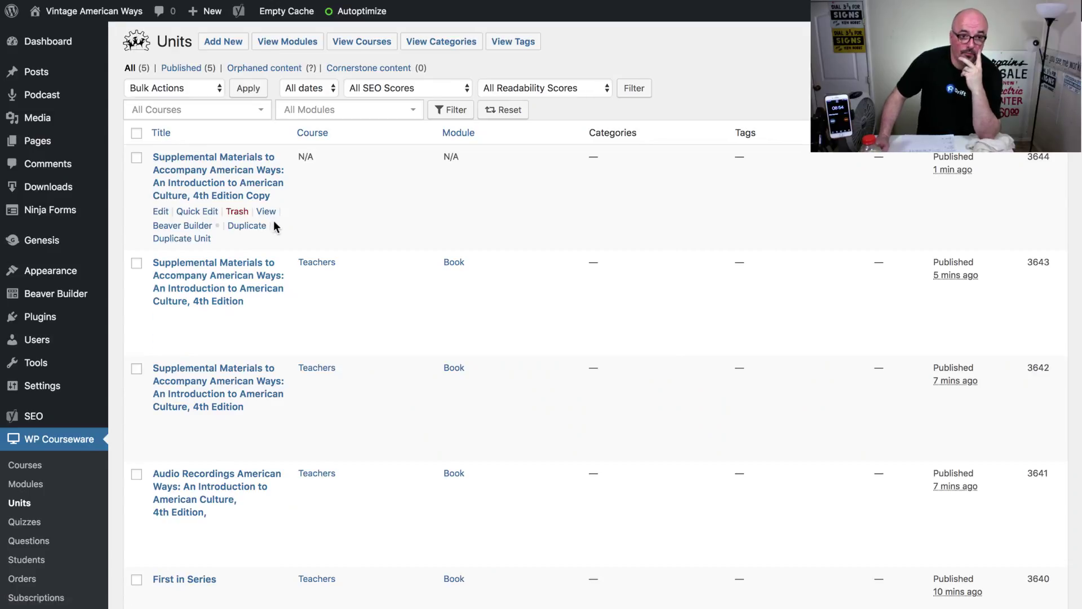
- Open the duplicated Supplemental Materials unit and examine its content, course unit template choices, content drip and SEO settings
left_click(161, 213)
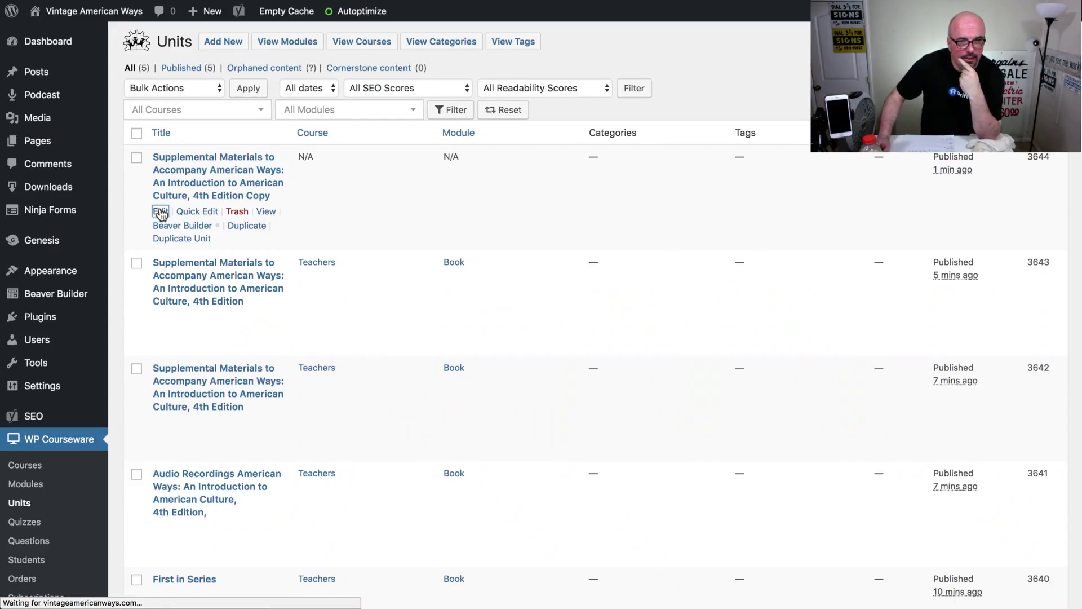
scroll(163, 208, "down", 1)
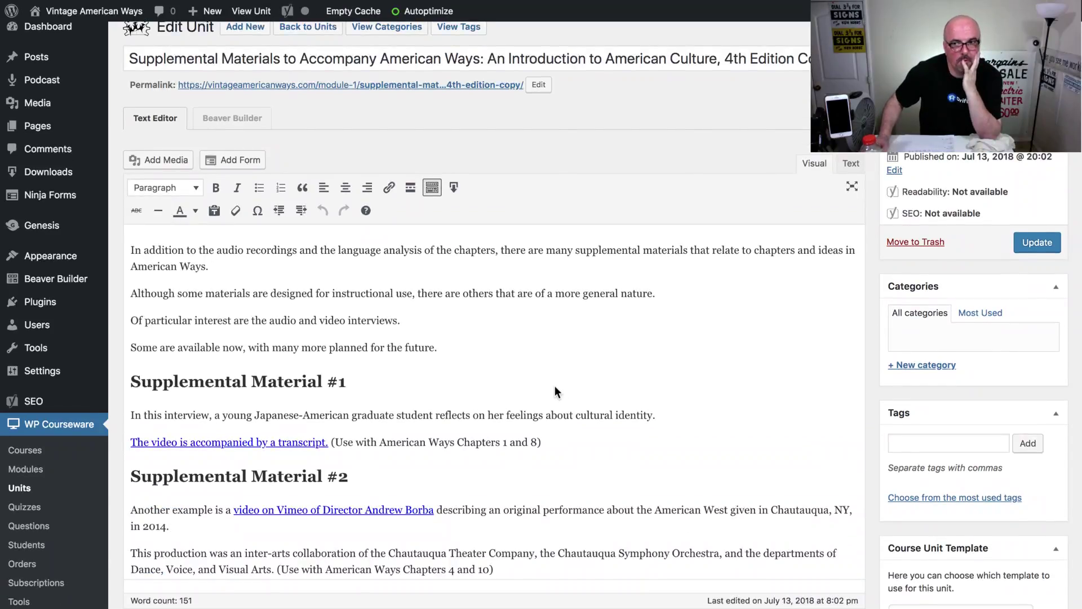
scroll(556, 386, "down", 3)
scroll(556, 386, "down", 5)
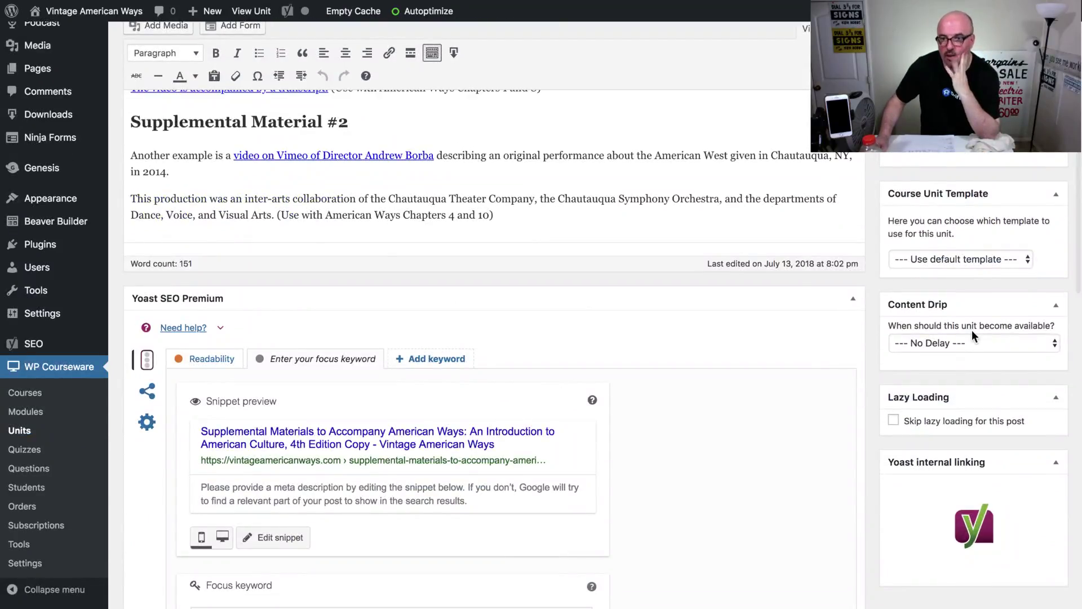
left_click(959, 261)
left_click(959, 262)
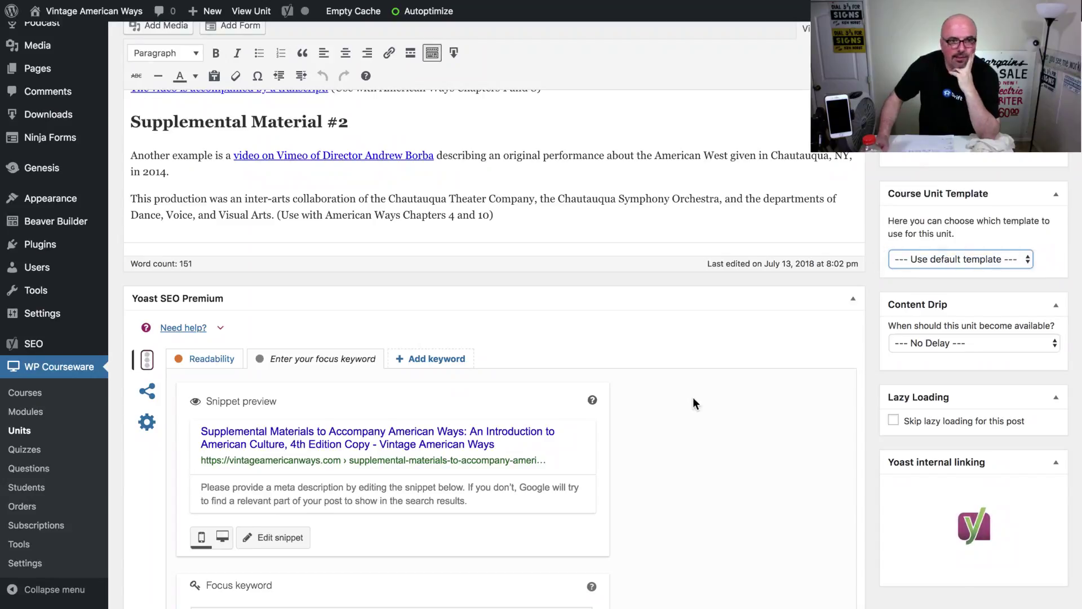
scroll(693, 397, "down", 15)
scroll(695, 400, "up", 15)
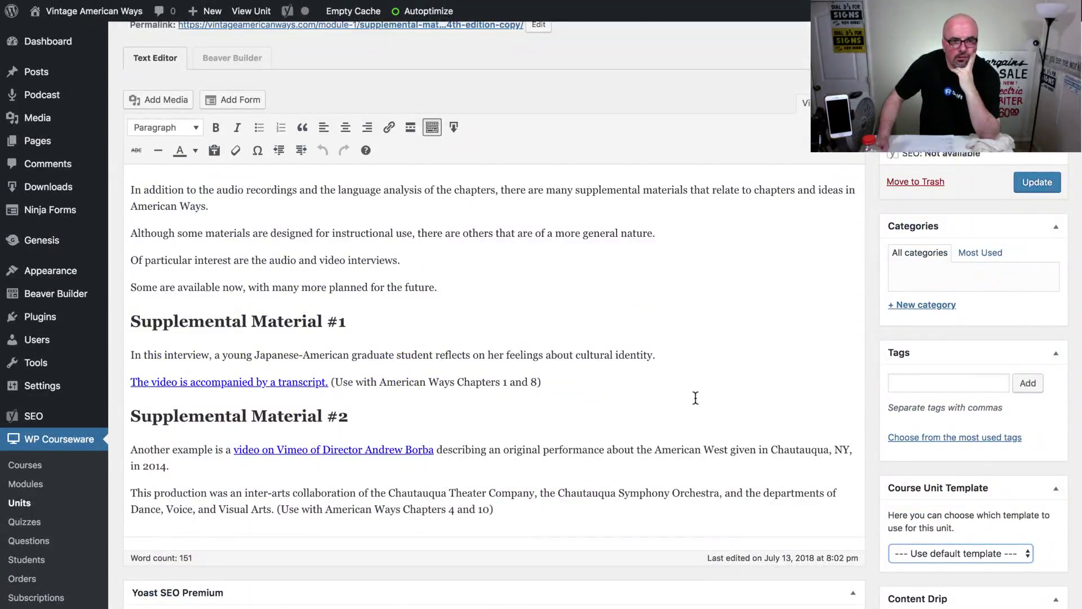
scroll(696, 398, "up", 2)
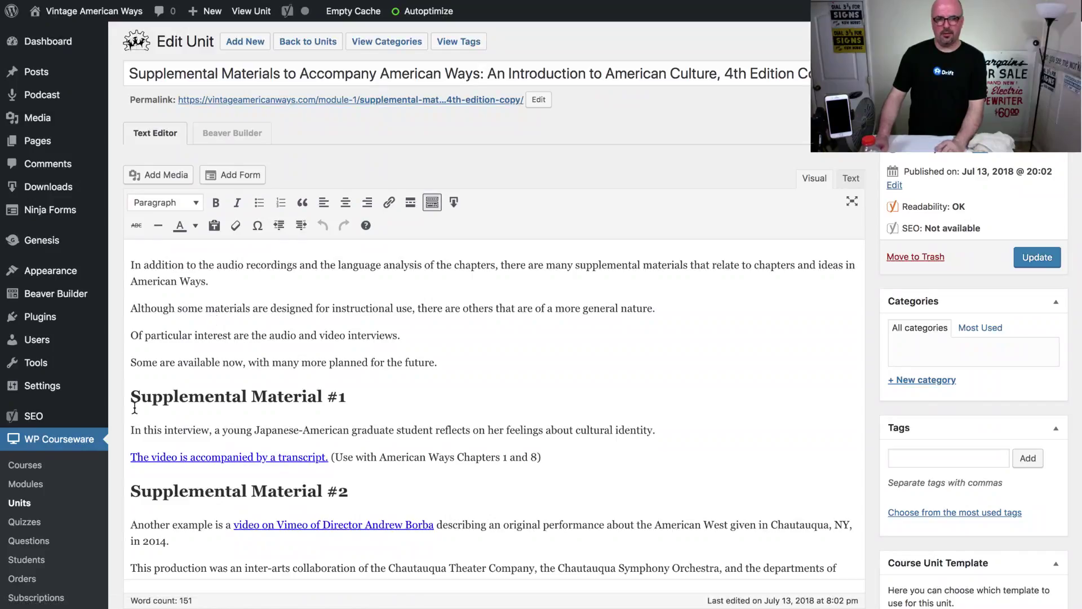
left_click(31, 486)
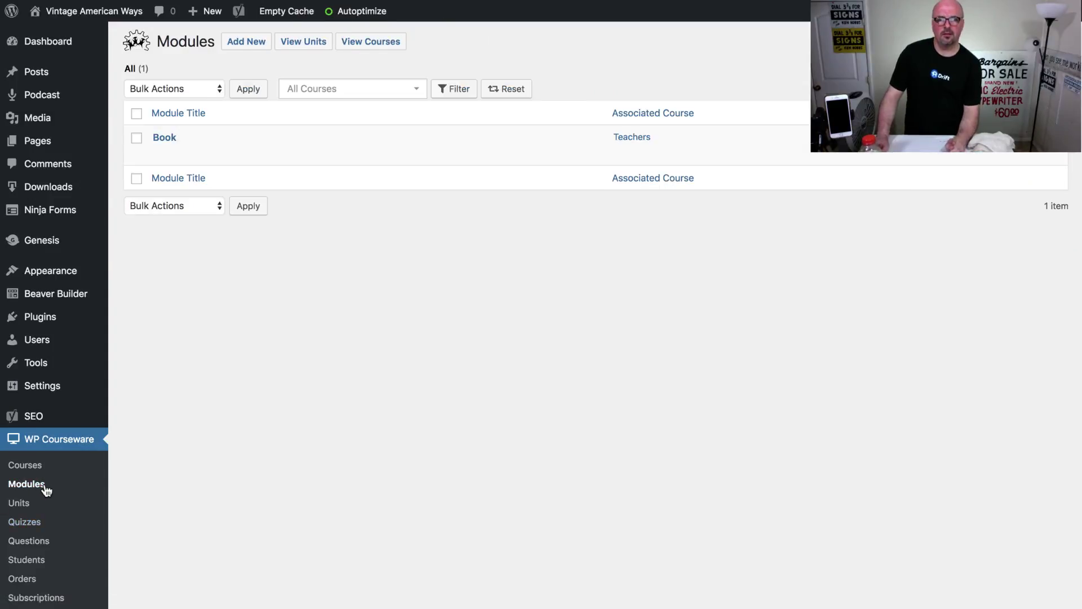
left_click(243, 44)
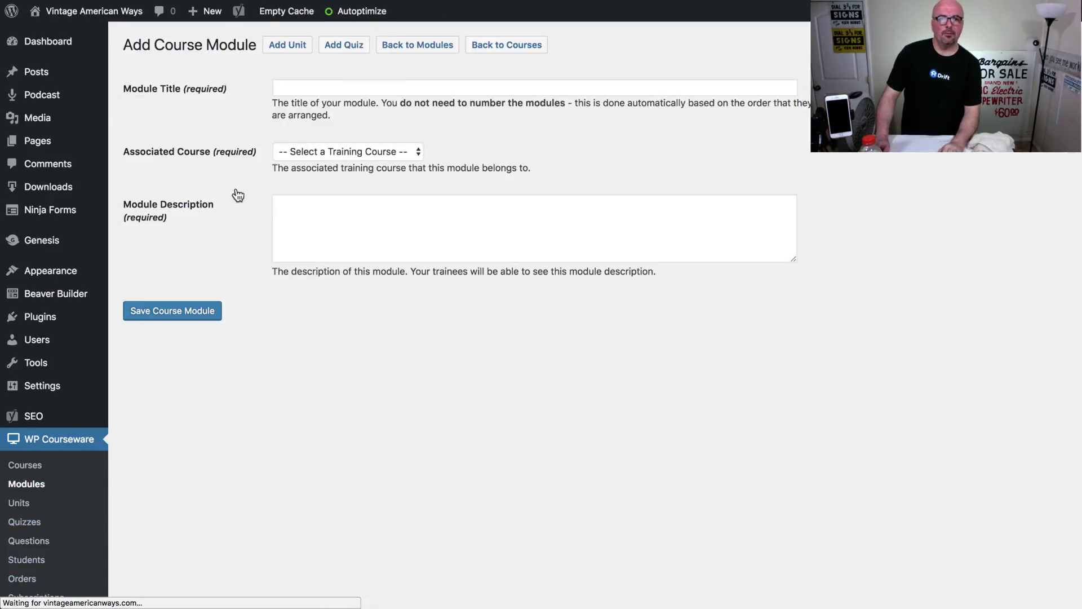
left_click(285, 88)
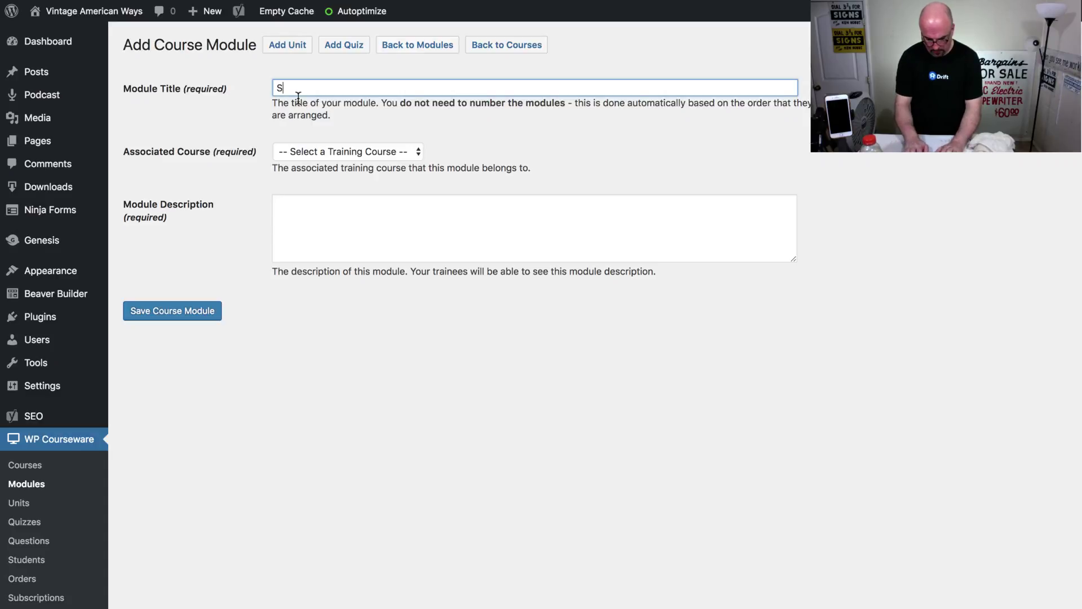
type("Students")
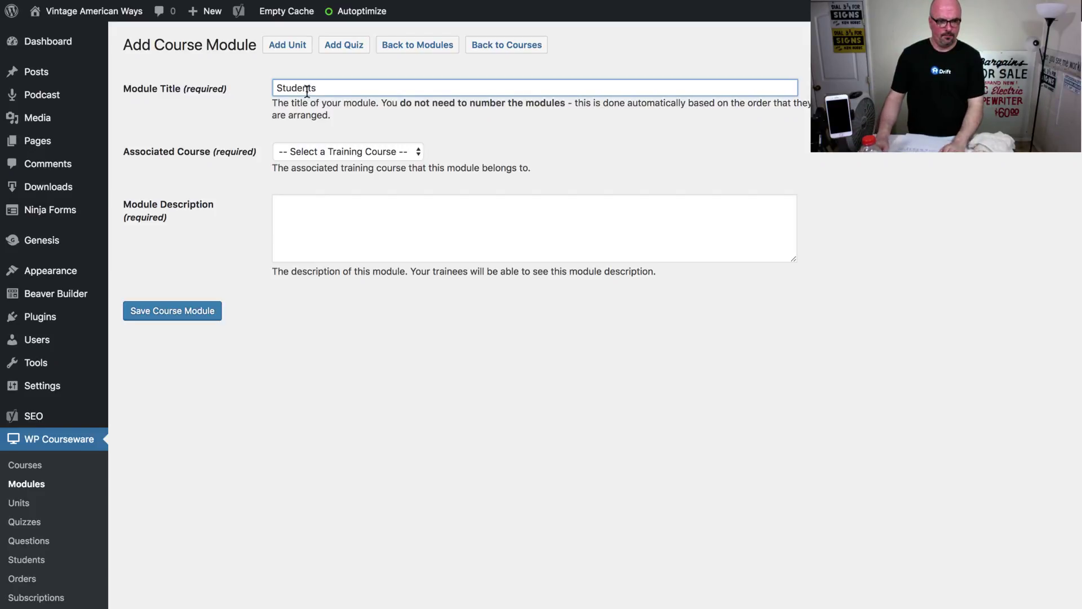
left_click(357, 152)
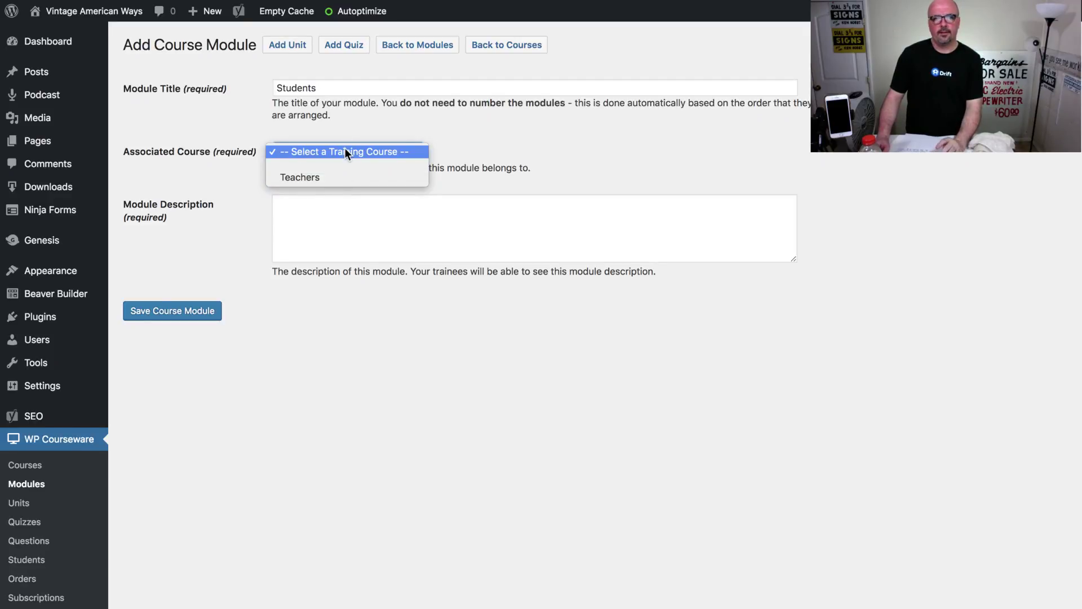
left_click(170, 128)
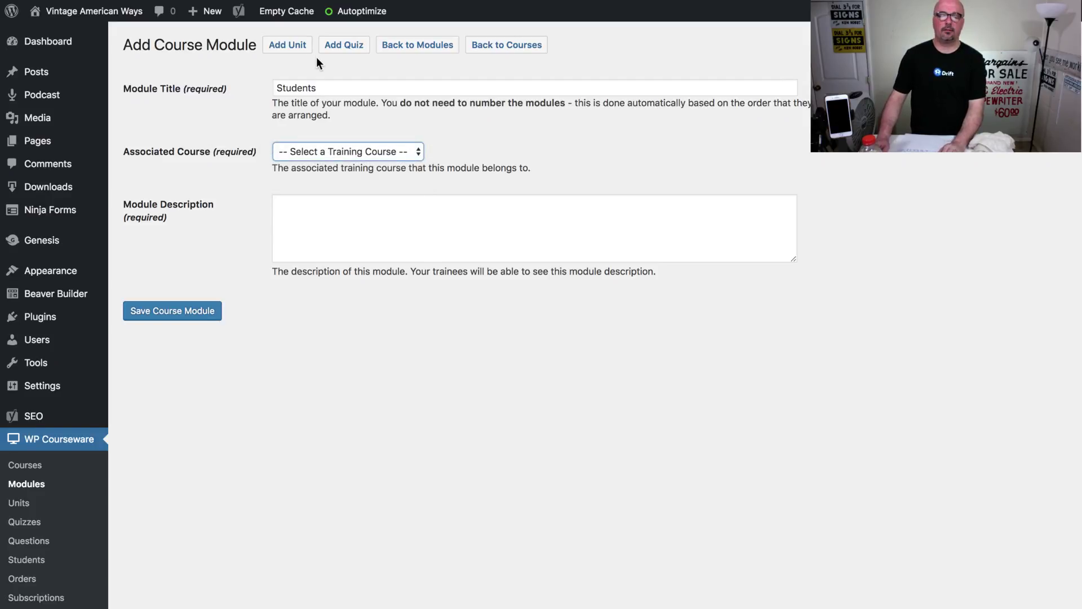
- Try to duplicate the Teachers course, look over the unpublished copy's settings and return to the courses list
left_click(29, 470)
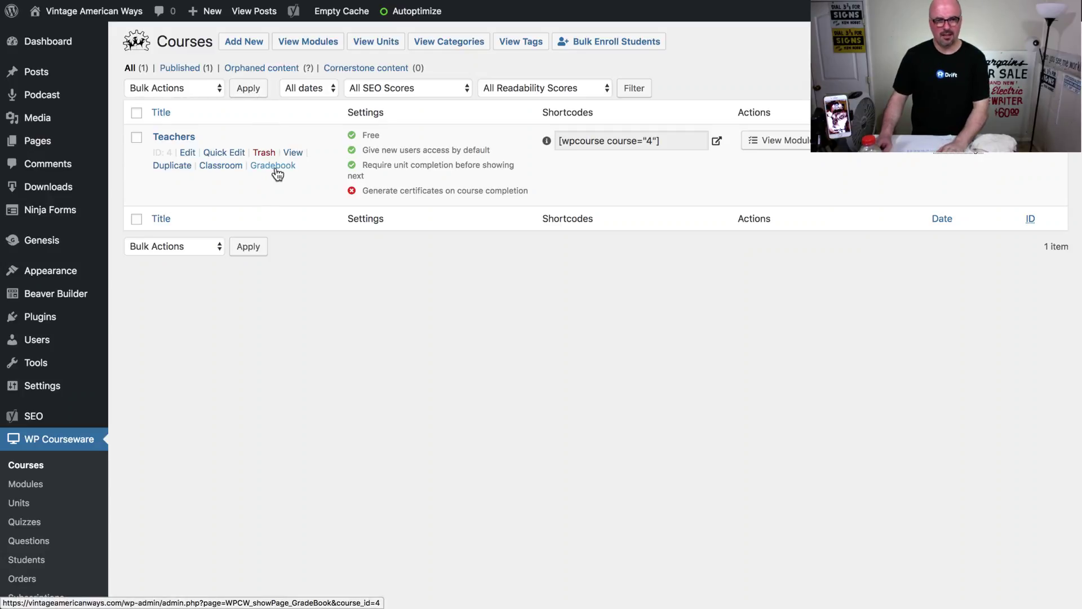
left_click(180, 169)
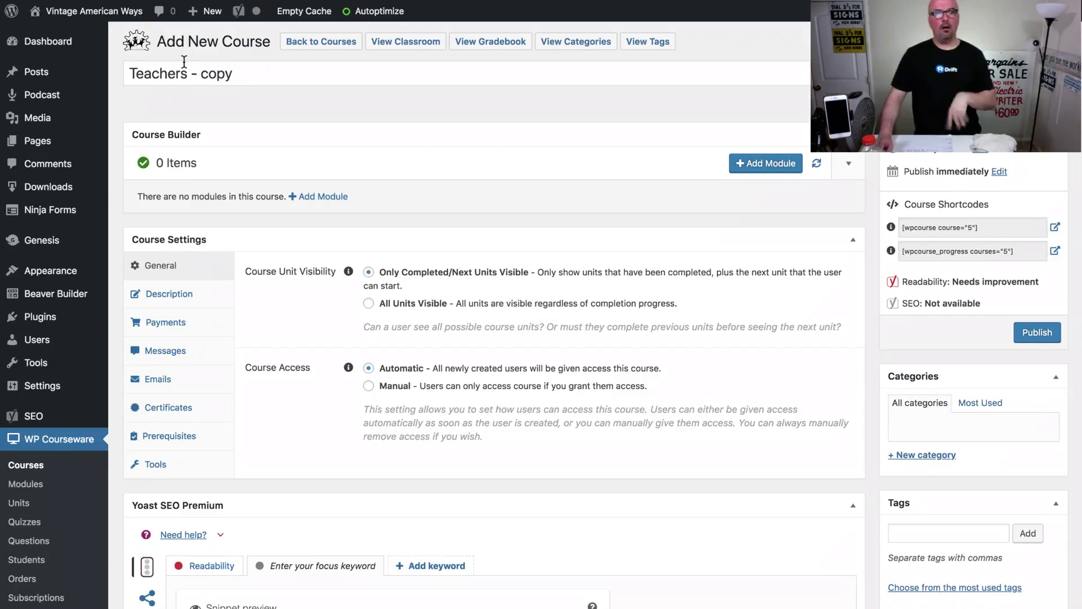
left_click(176, 85)
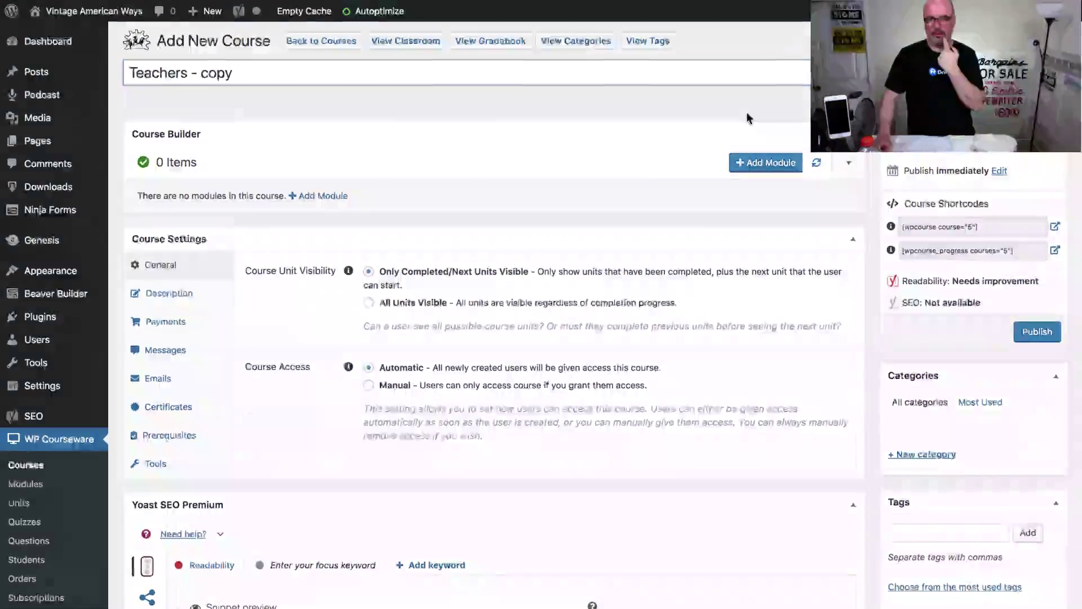
scroll(746, 113, "down", 5)
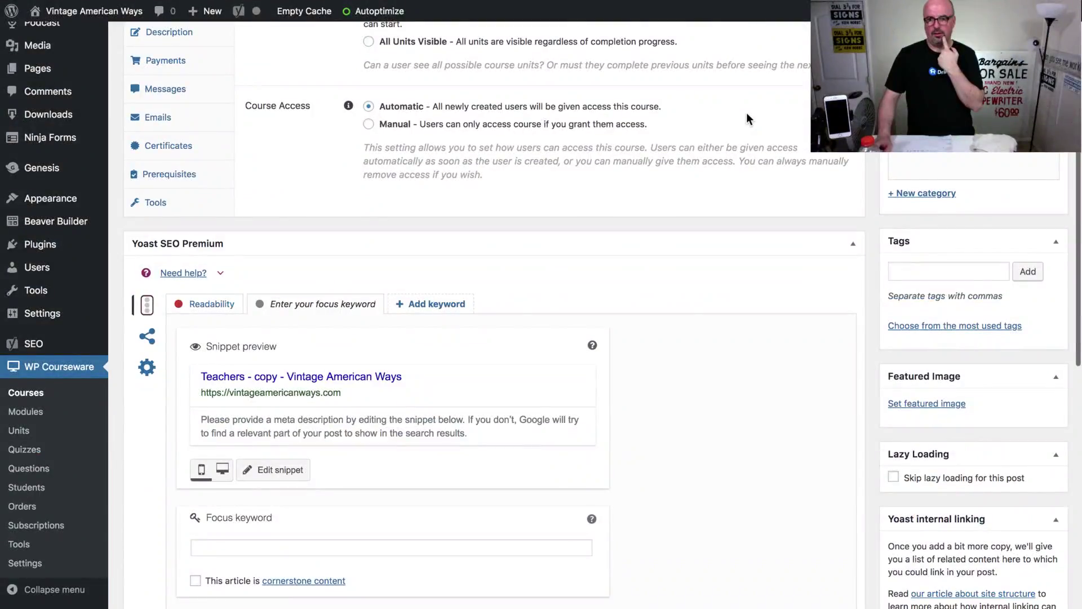
left_click(11, 53)
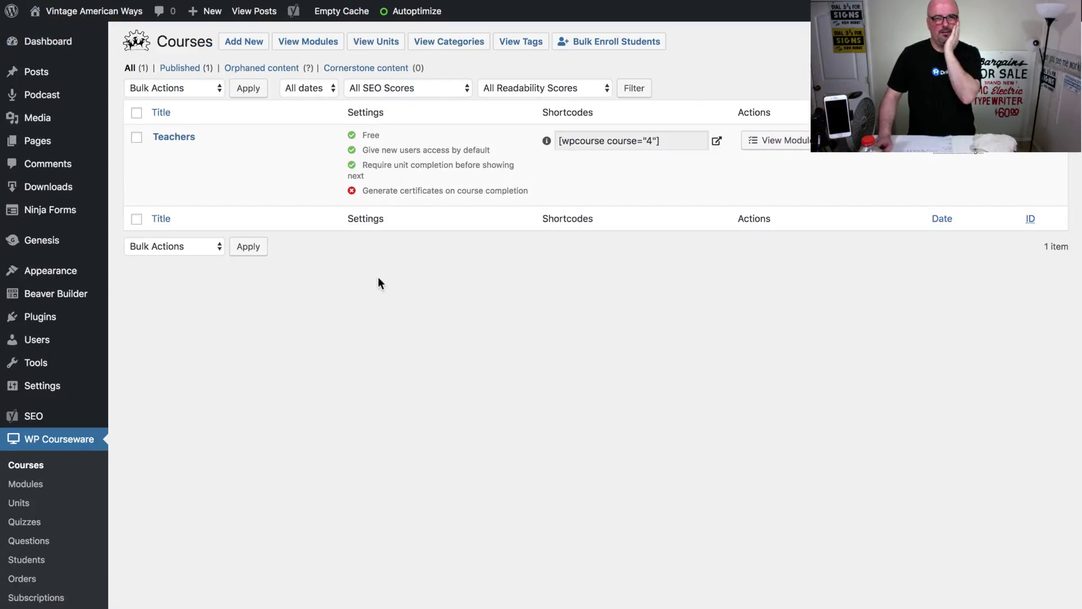
right_click(424, 321)
left_click(497, 360)
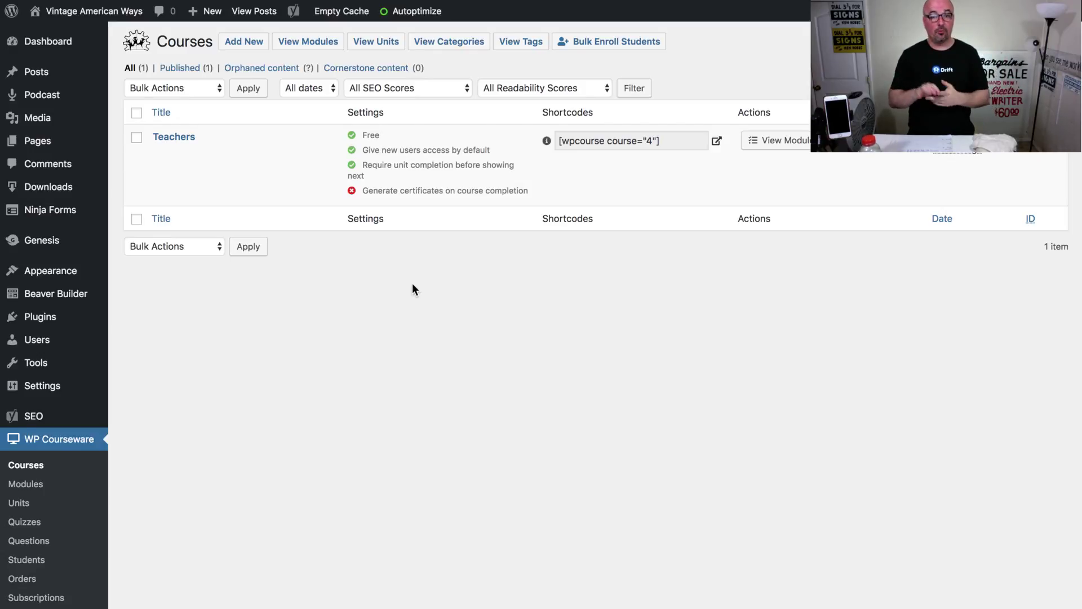
- Create another draft copy of the Teachers course, check its course builder and blank module form, and leave it unpublished
mouse_move(253, 200)
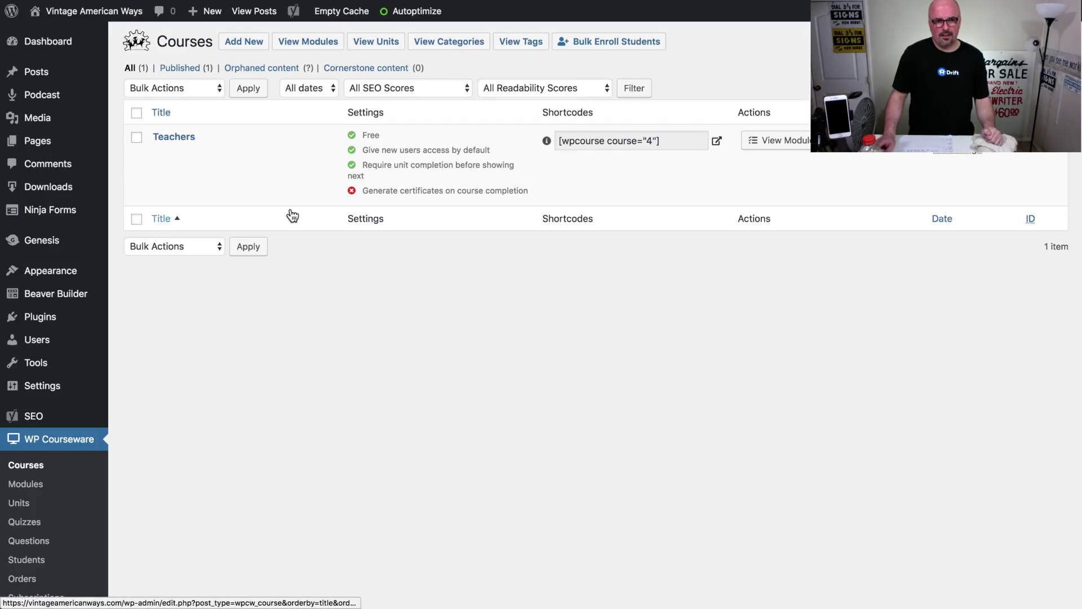
mouse_move(215, 184)
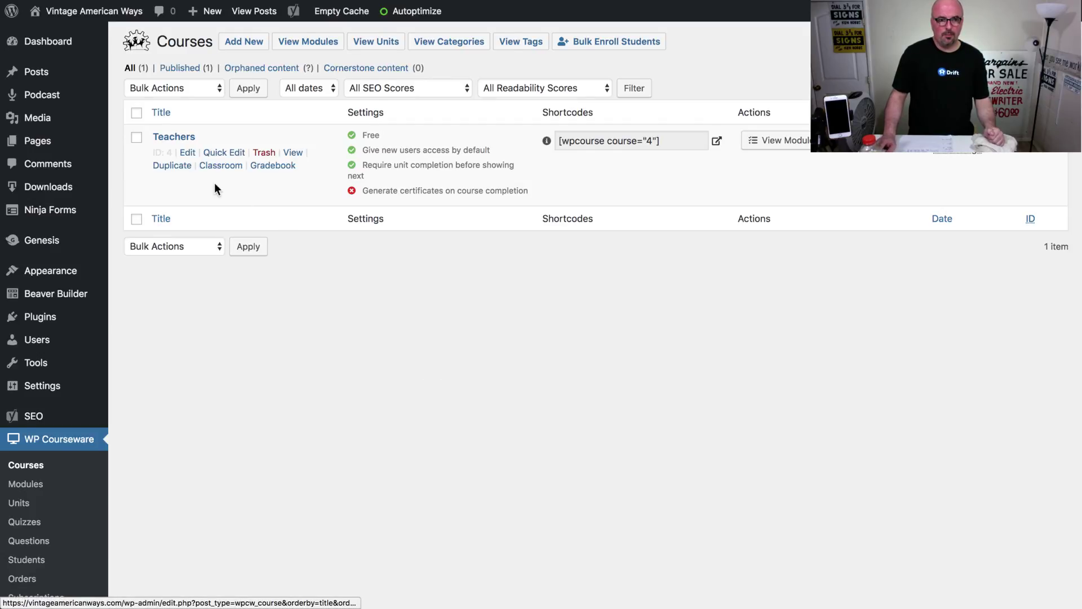
left_click(178, 171)
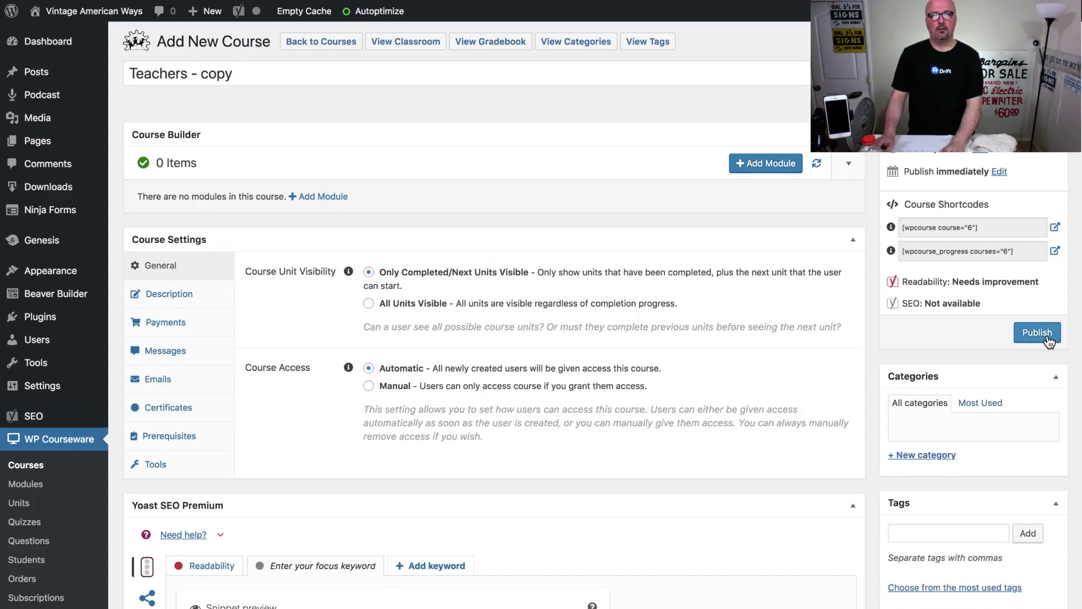
left_click(777, 167)
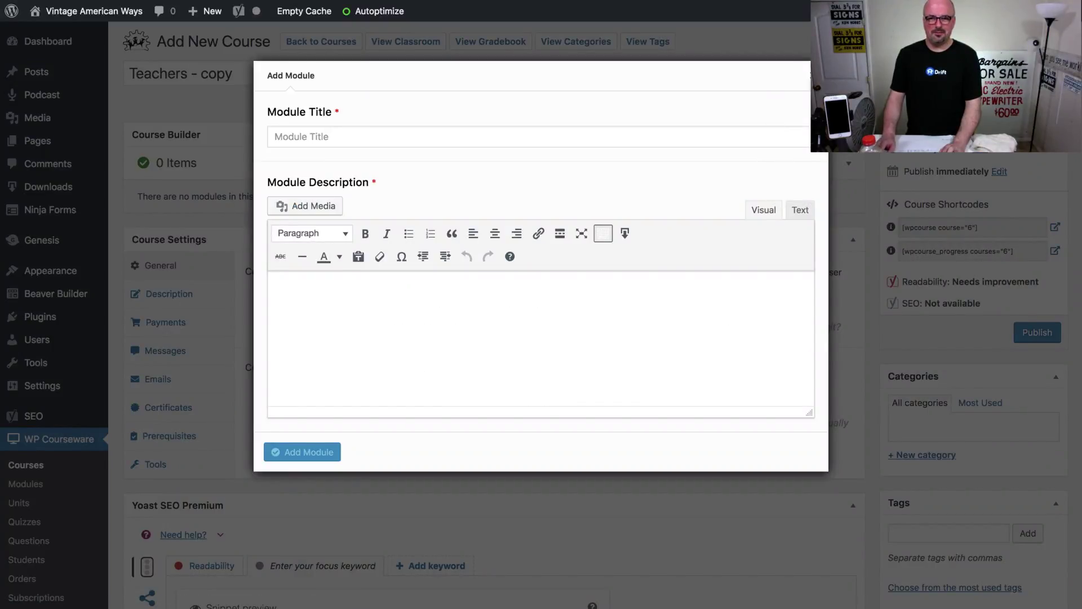
left_click(811, 88)
left_click(816, 166)
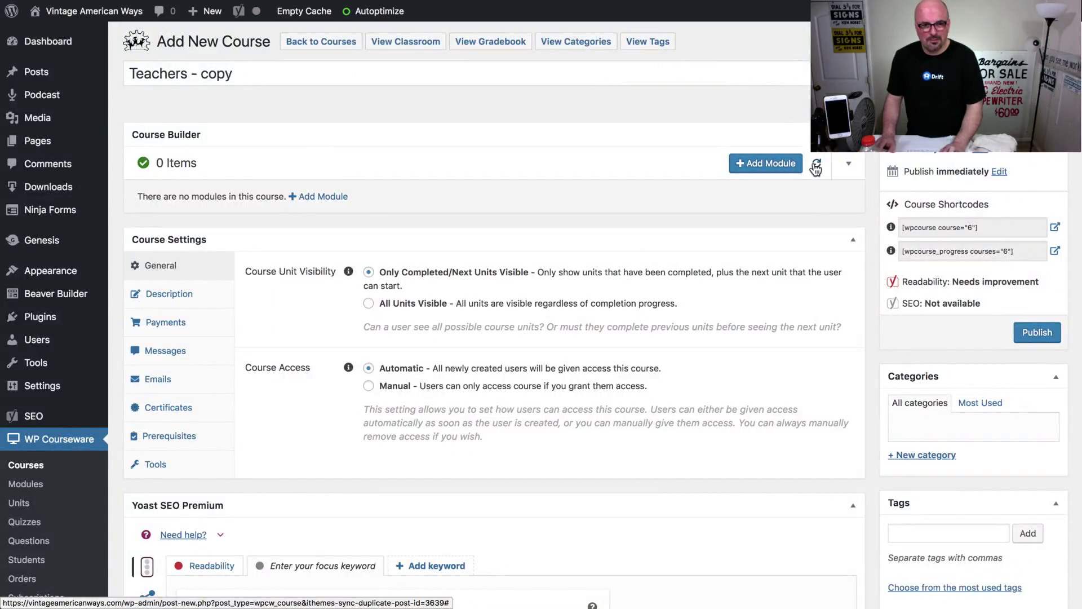
left_click(852, 167)
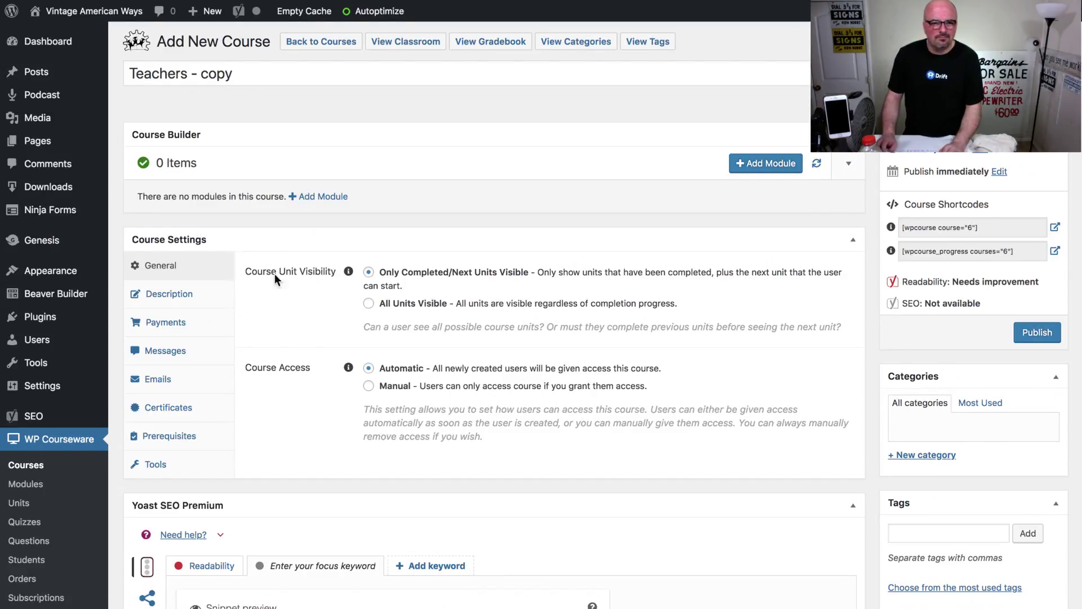
left_click(319, 198)
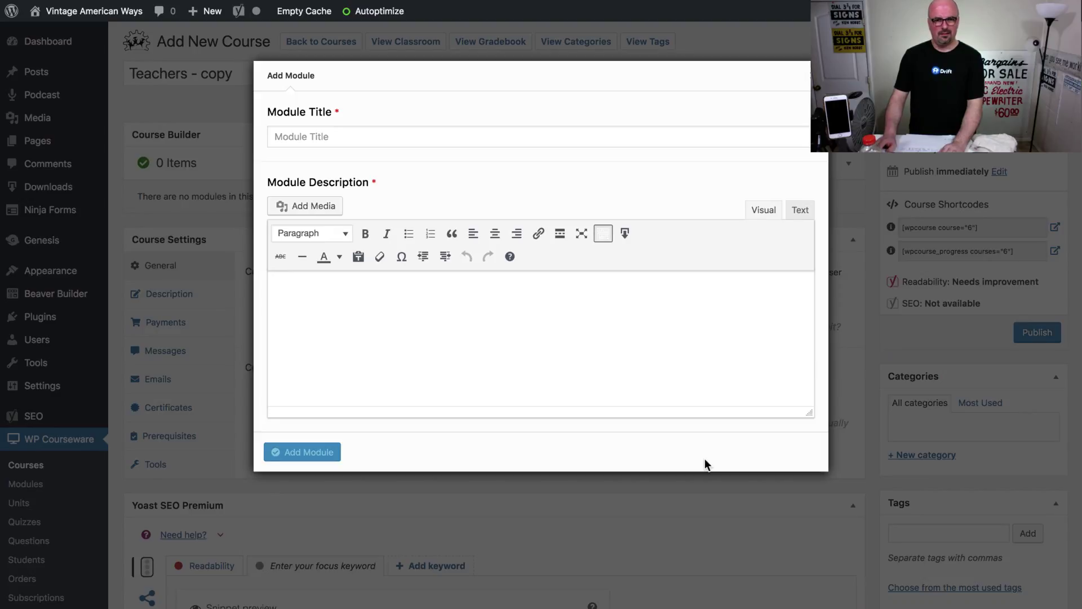
left_click(818, 75)
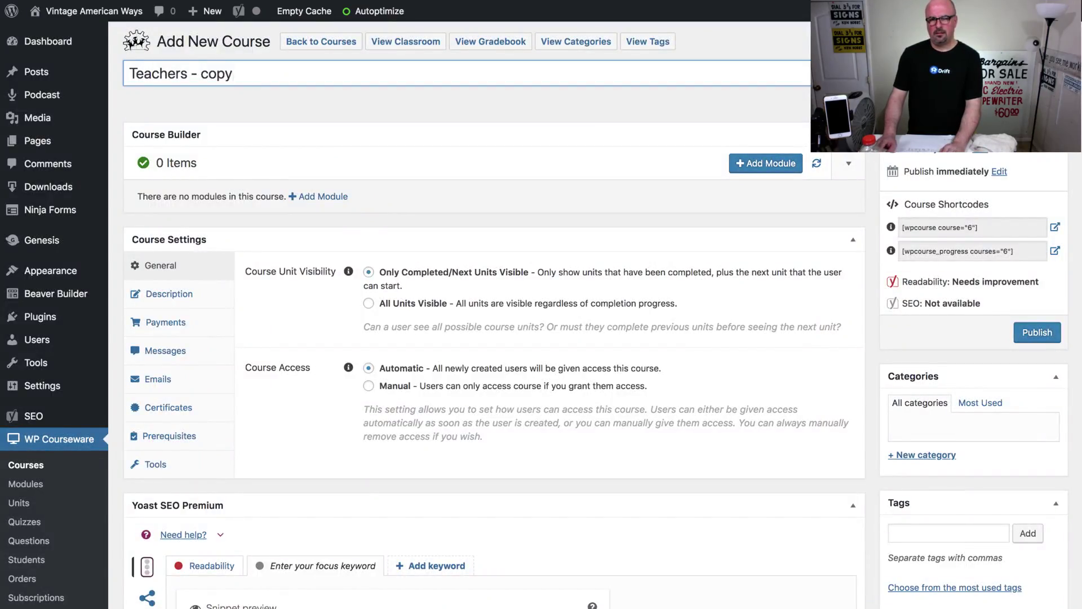
left_click(322, 41)
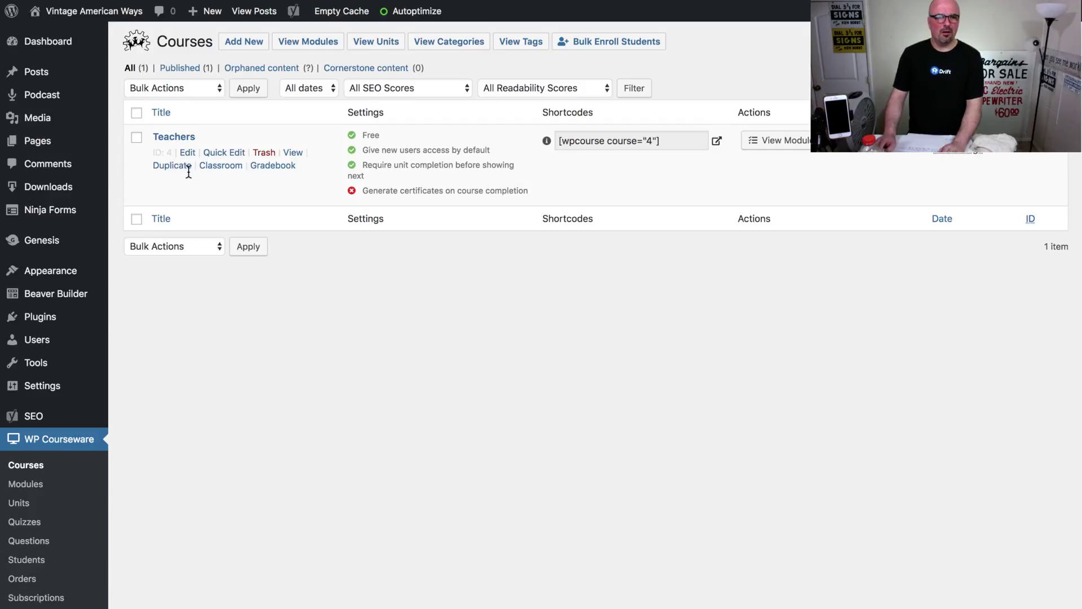
- Duplicate the Teachers course, publish it as "Teachers - copy" and check its course builder and blank module form
left_click(170, 166)
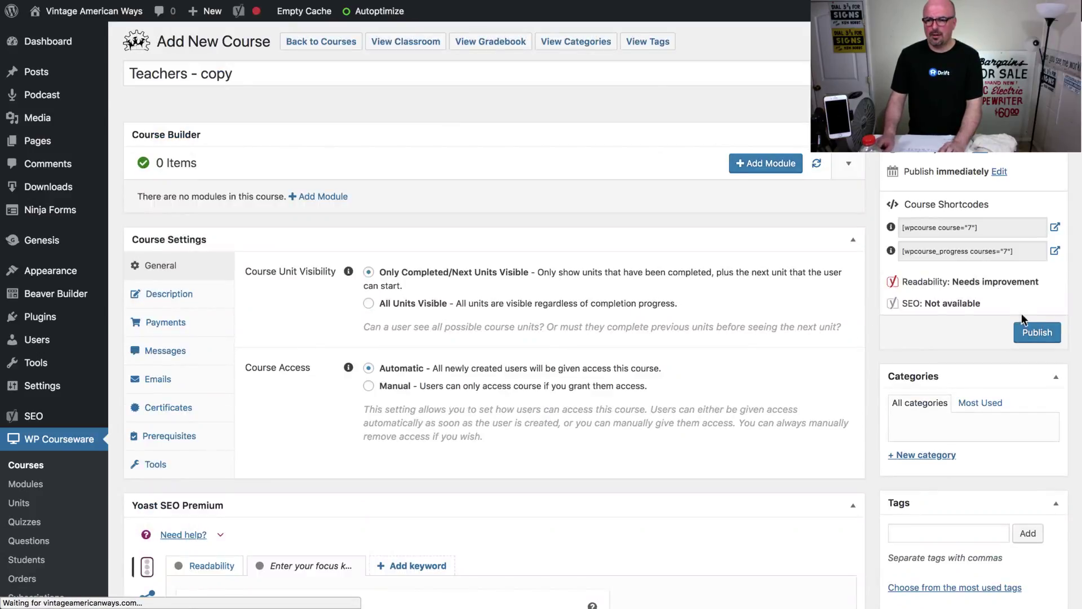
left_click(1025, 335)
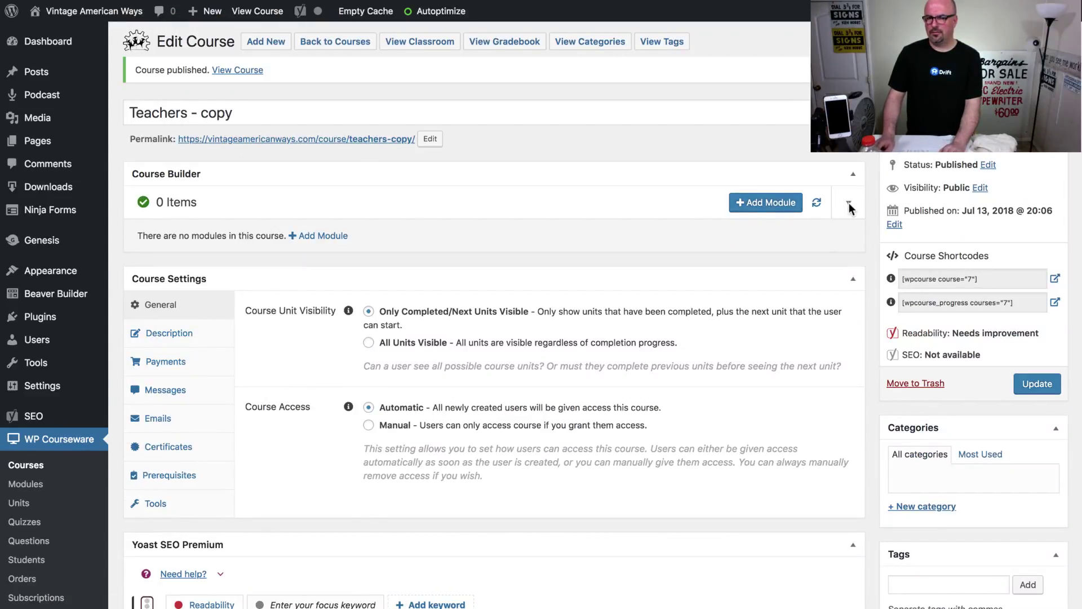
left_click(318, 236)
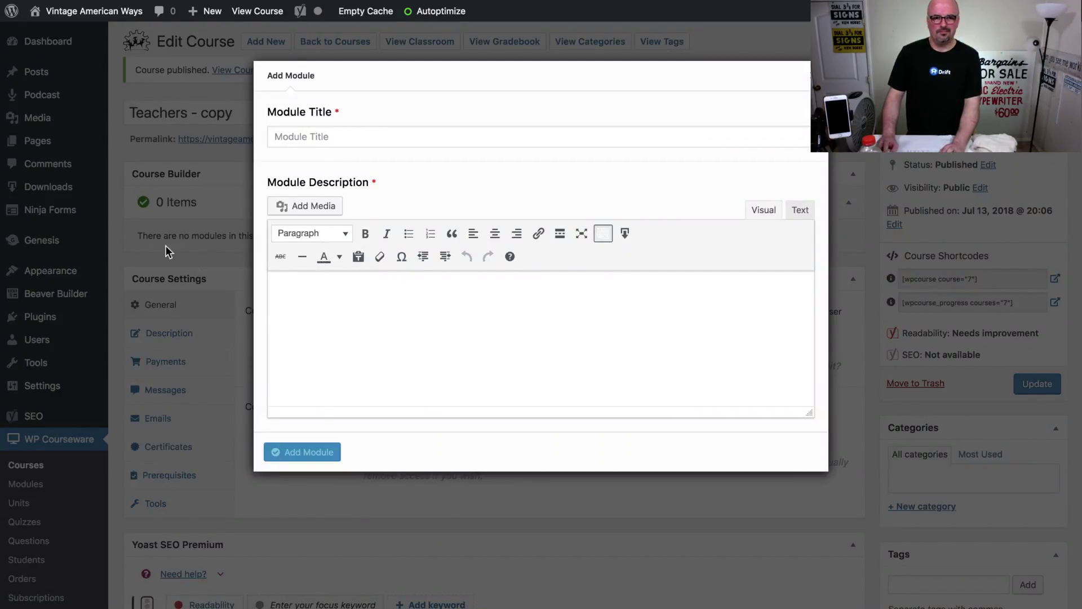
left_click(817, 76)
scroll(275, 323, "down", 5)
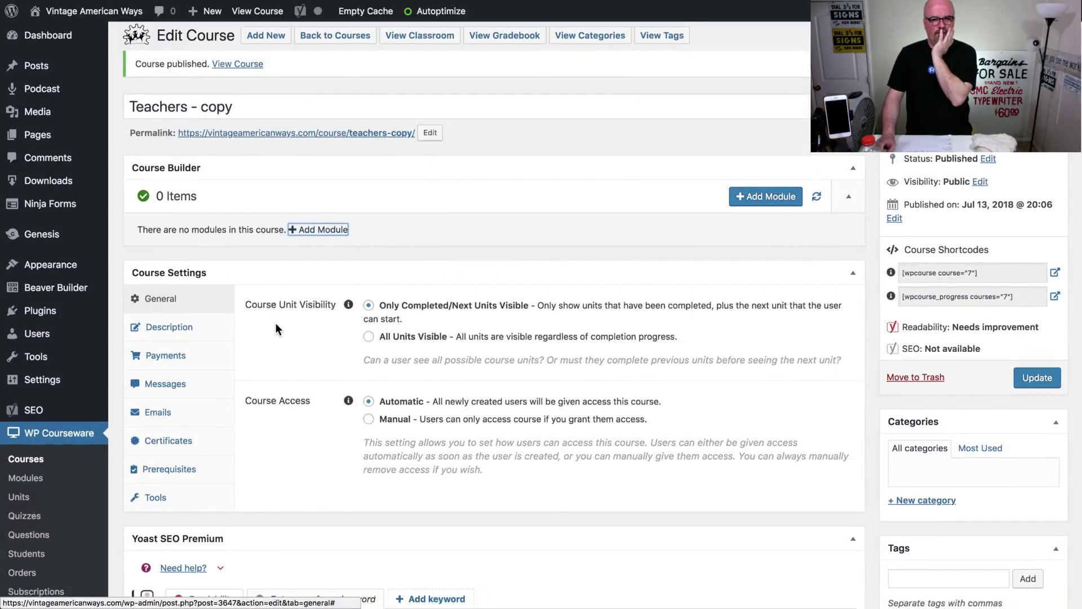
- Examine the course builder, general settings and SEO section of the published "Teachers - copy" course
scroll(276, 327, "down", 5)
scroll(276, 327, "down", 7)
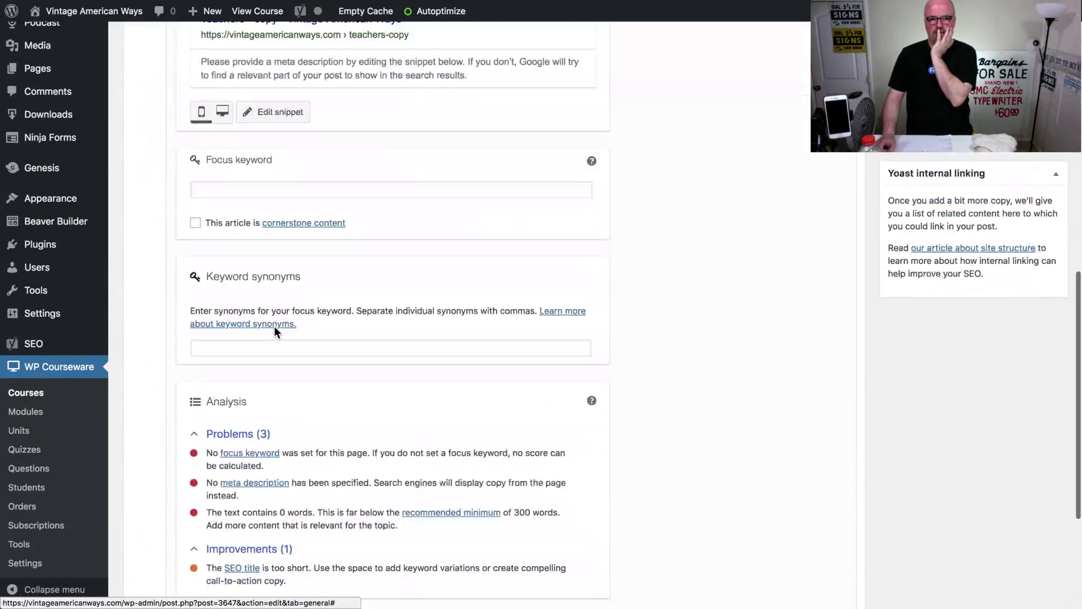
scroll(274, 326, "up", 10)
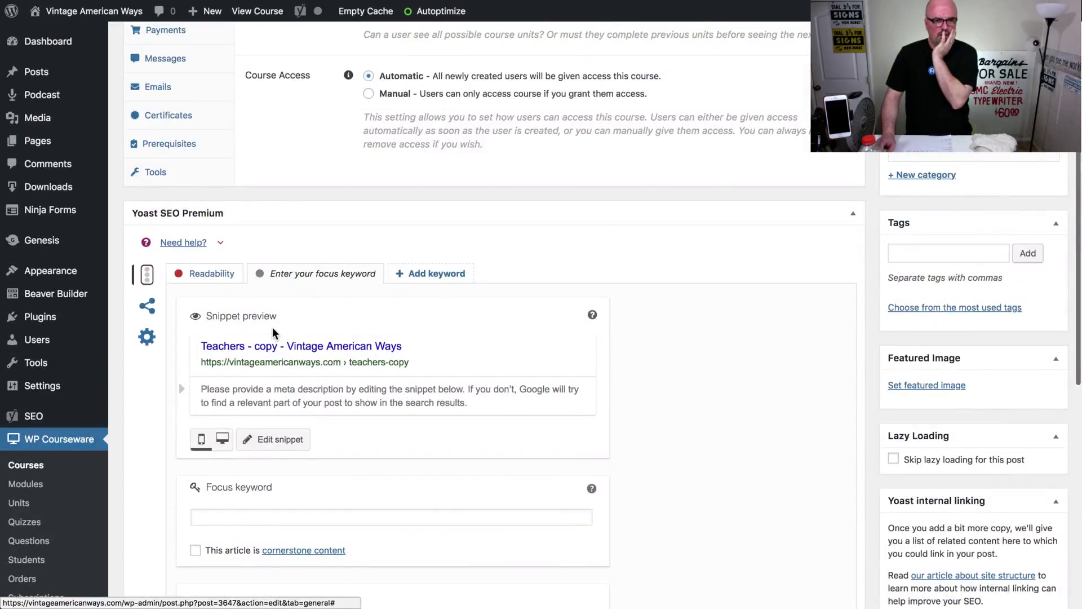
scroll(272, 332, "up", 5)
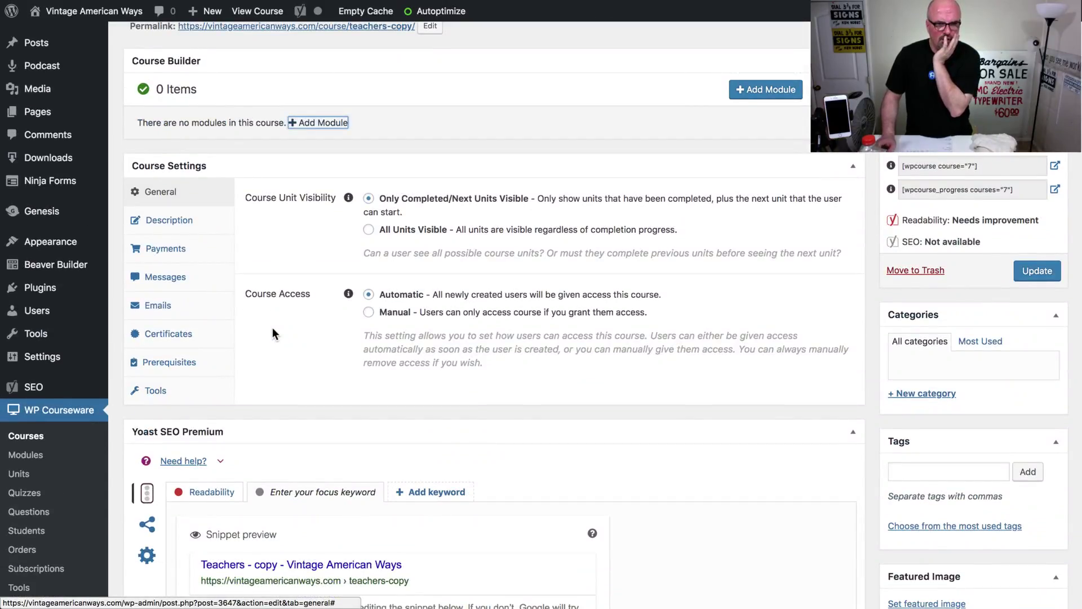
scroll(272, 327, "up", 3)
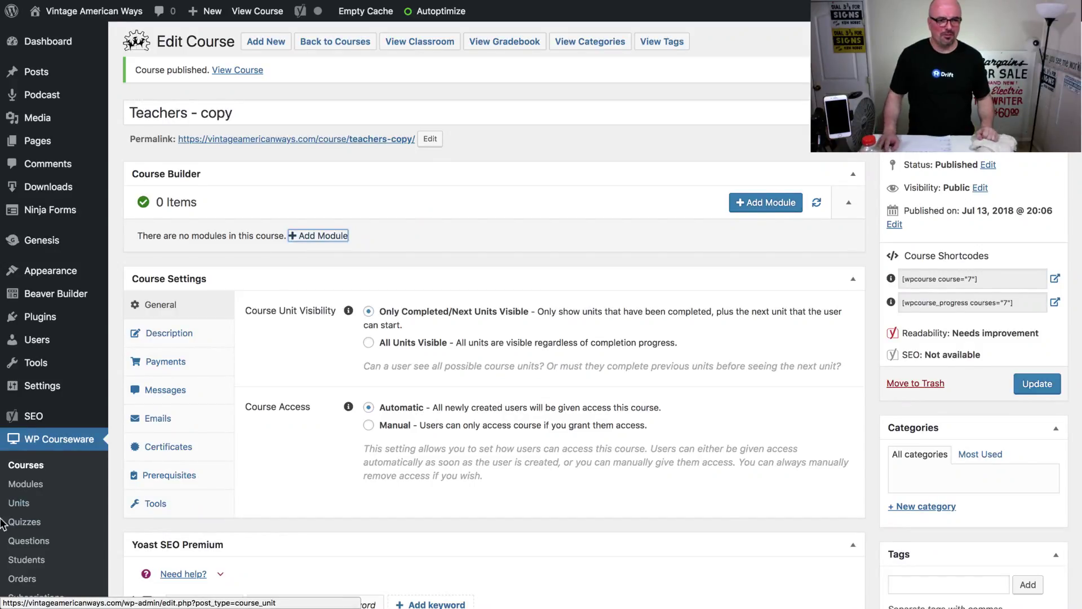
- Open the Book module, check its associated course choices while keeping Teachers selected, and return to the modules list
left_click(23, 483)
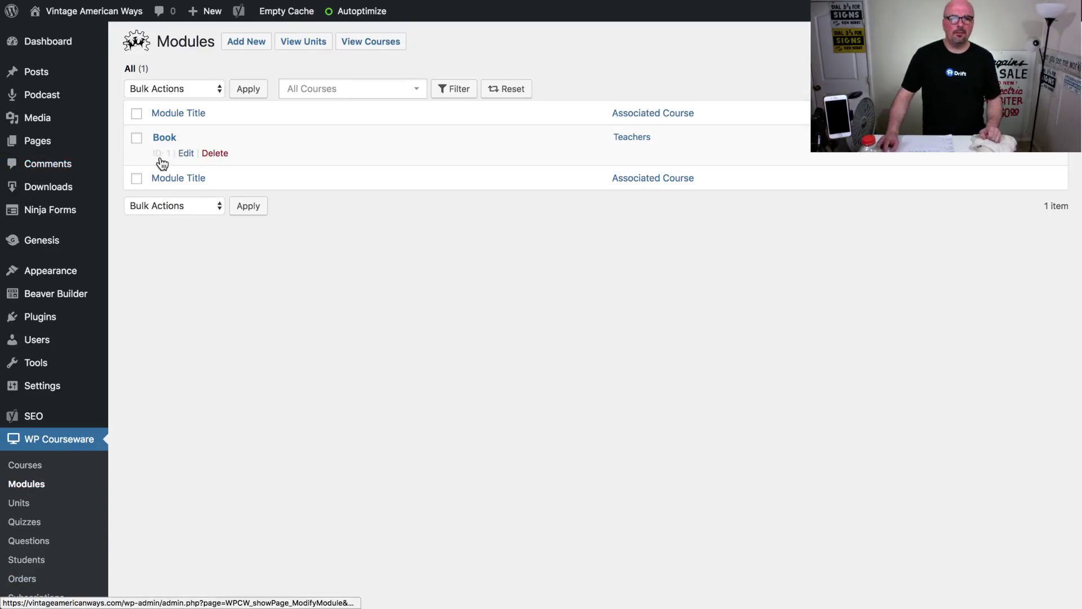
left_click(188, 159)
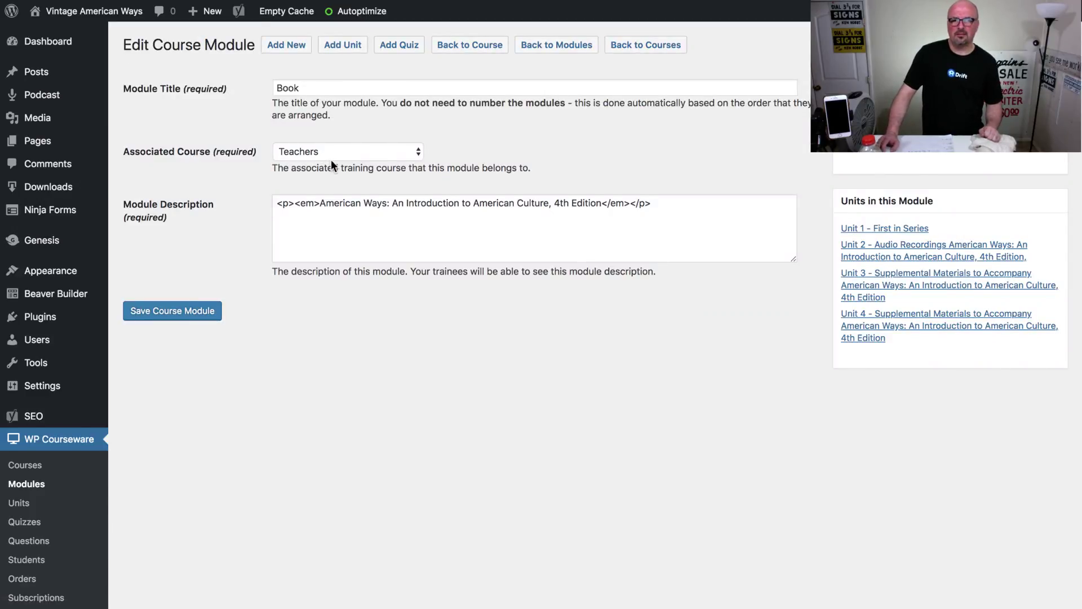
left_click(347, 156)
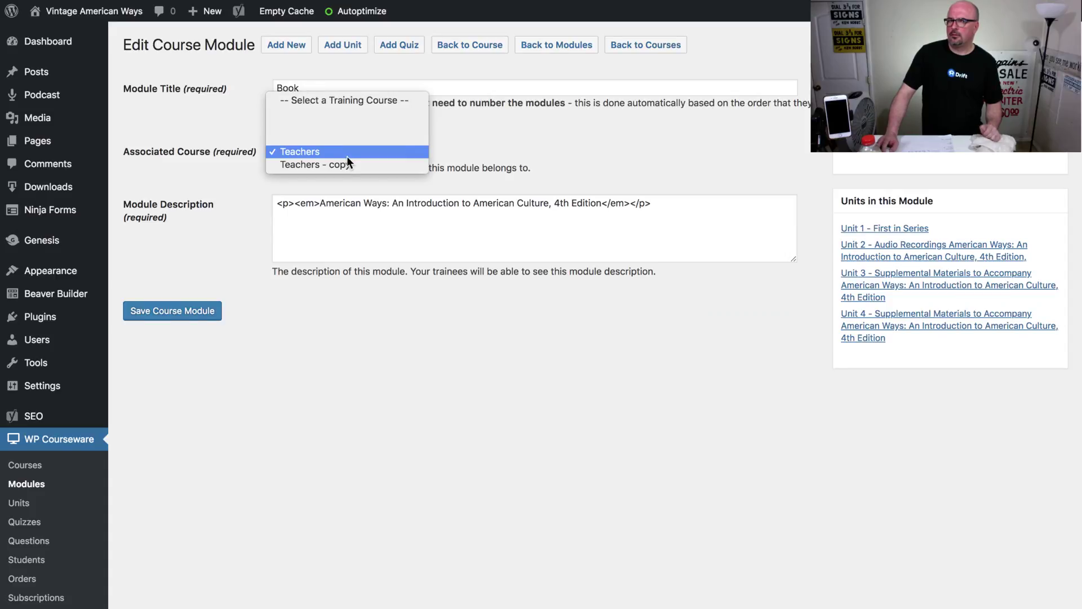
left_click(299, 150)
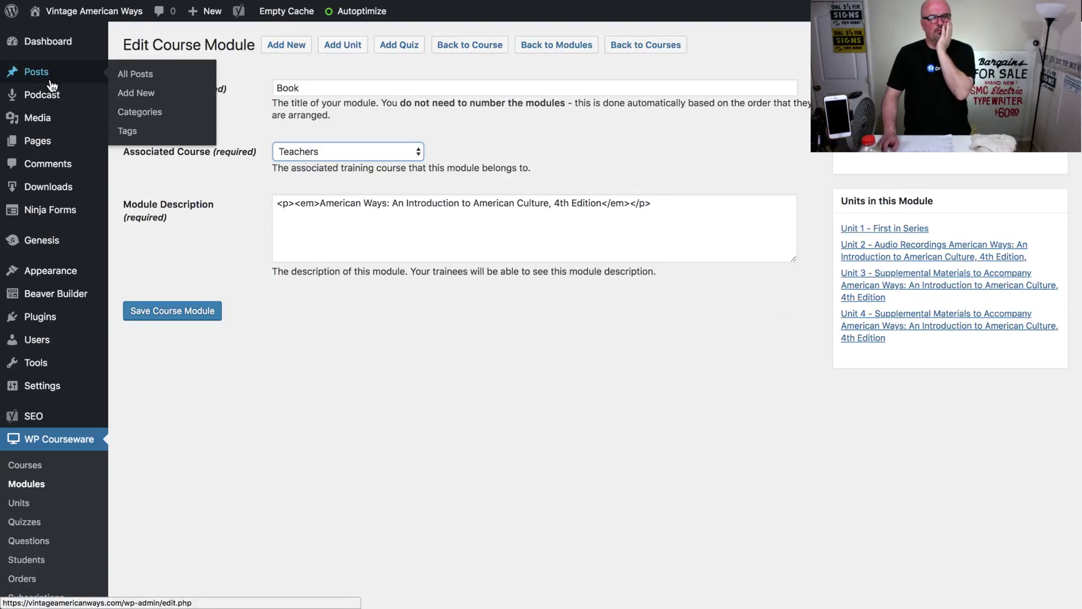
left_click(29, 484)
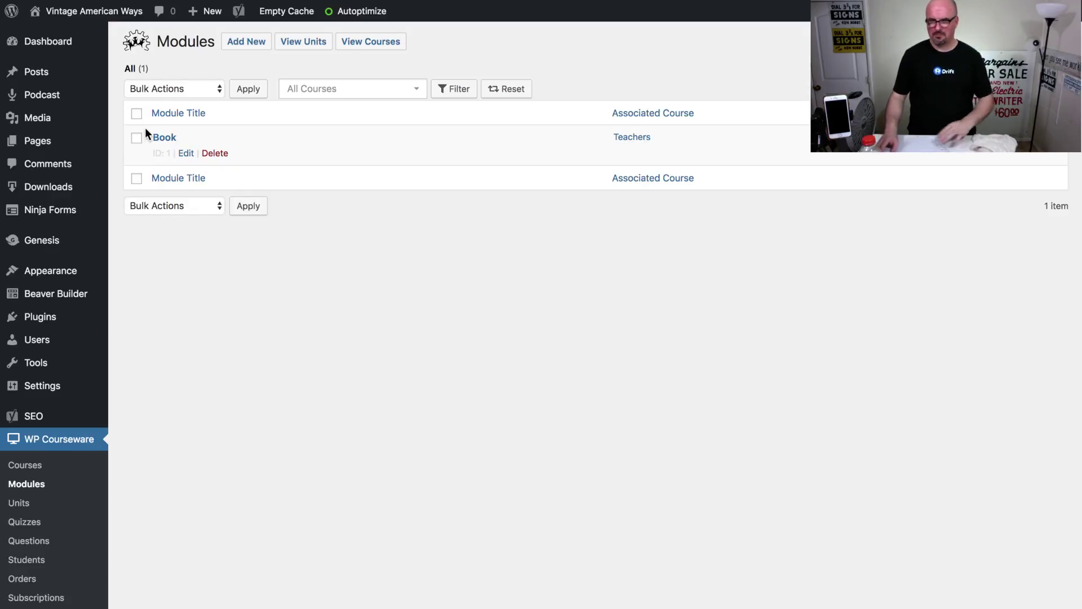
mouse_move(66, 102)
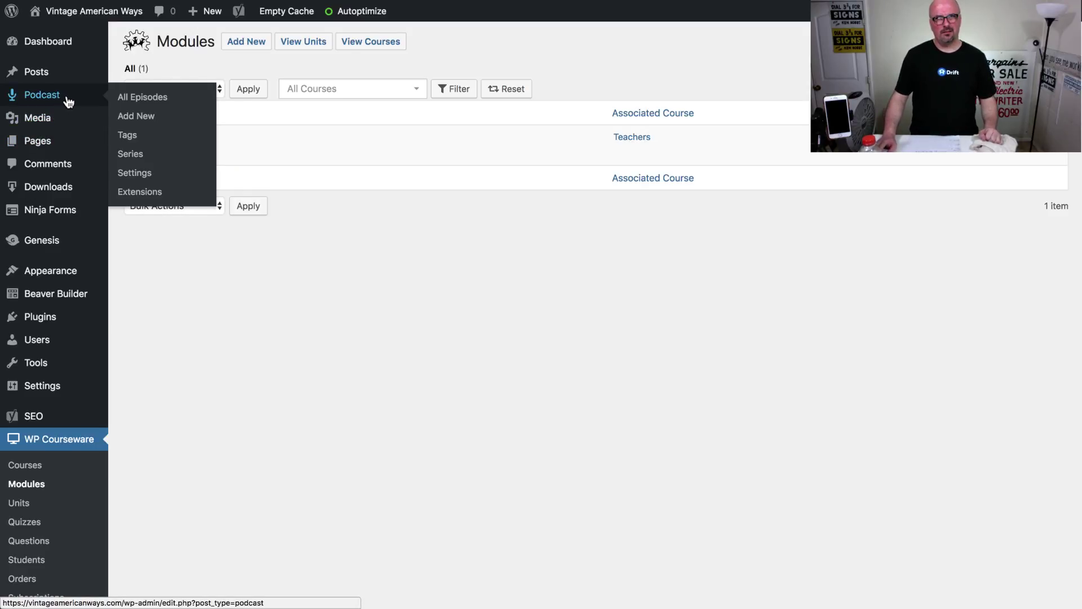
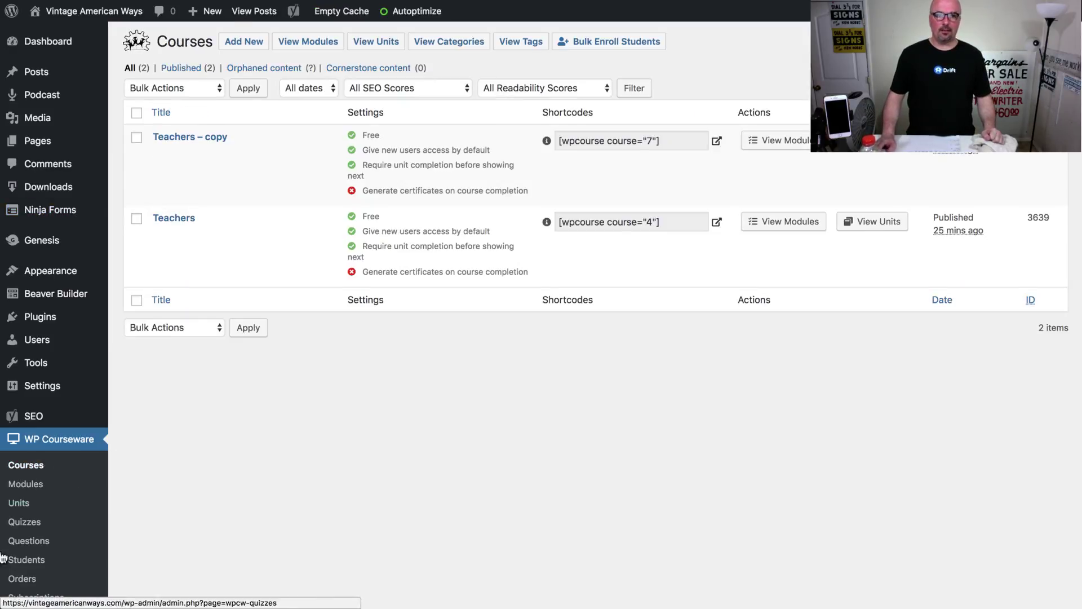
- Rename the "Teachers - copy" course to "Students", set its permalink slug to "students" and update the course
mouse_move(206, 242)
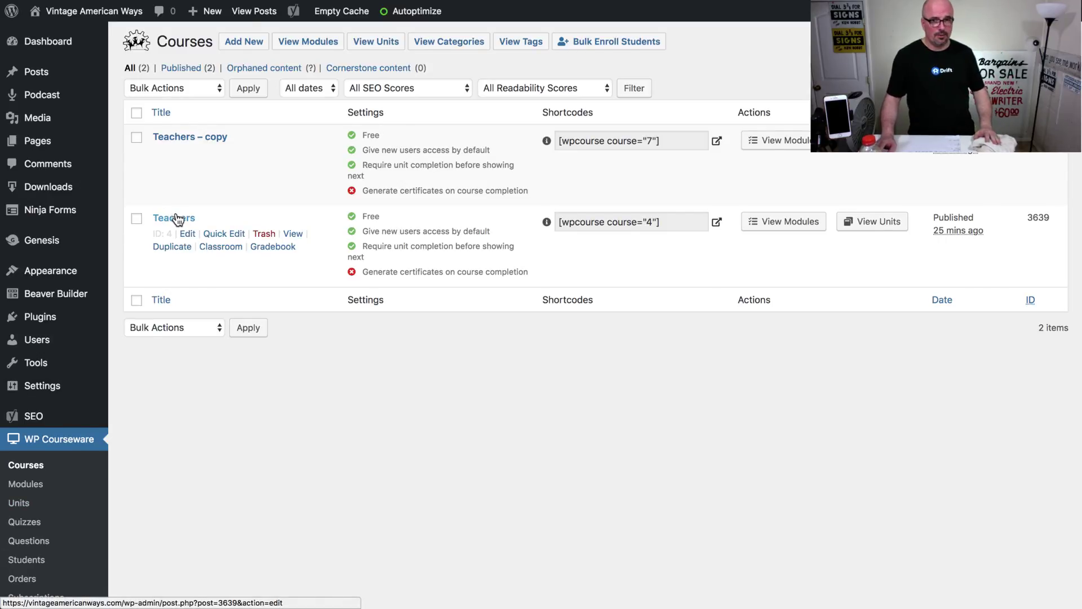
mouse_move(985, 168)
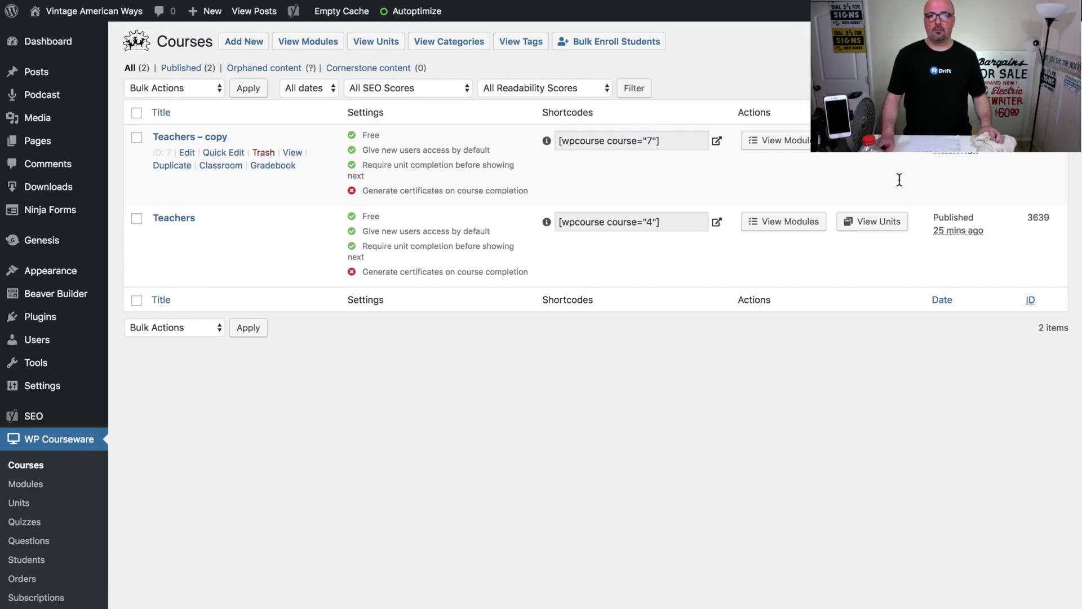
mouse_move(172, 183)
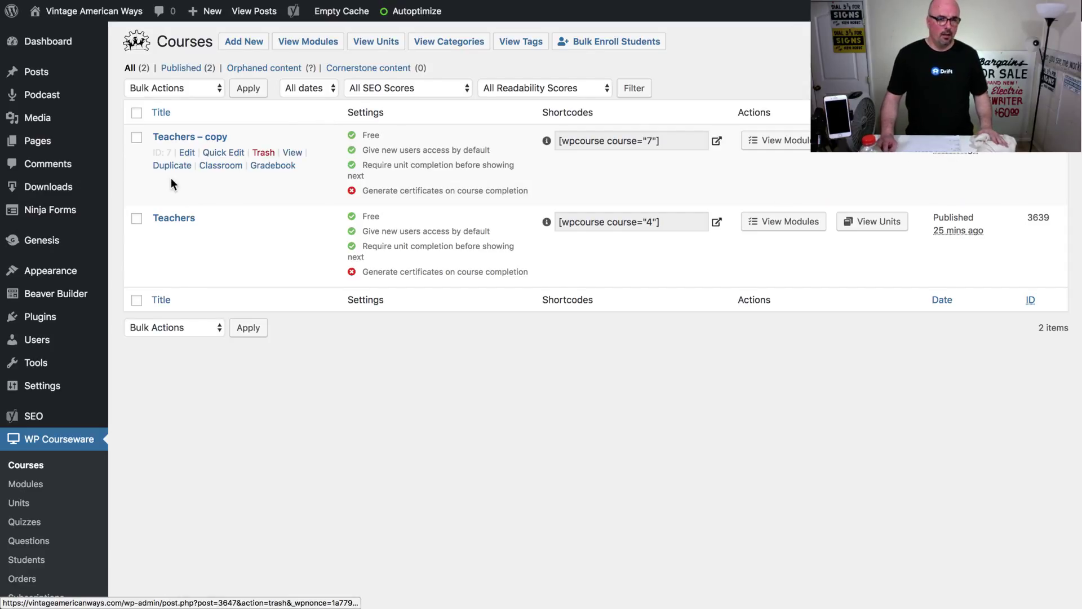
left_click(186, 152)
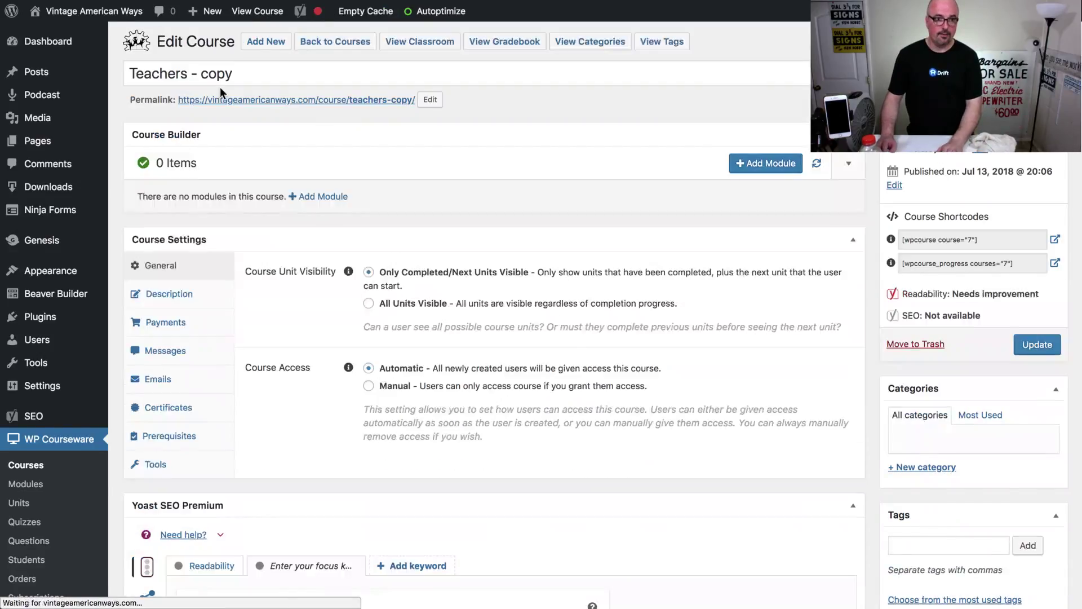
triple_click(213, 77)
type("St")
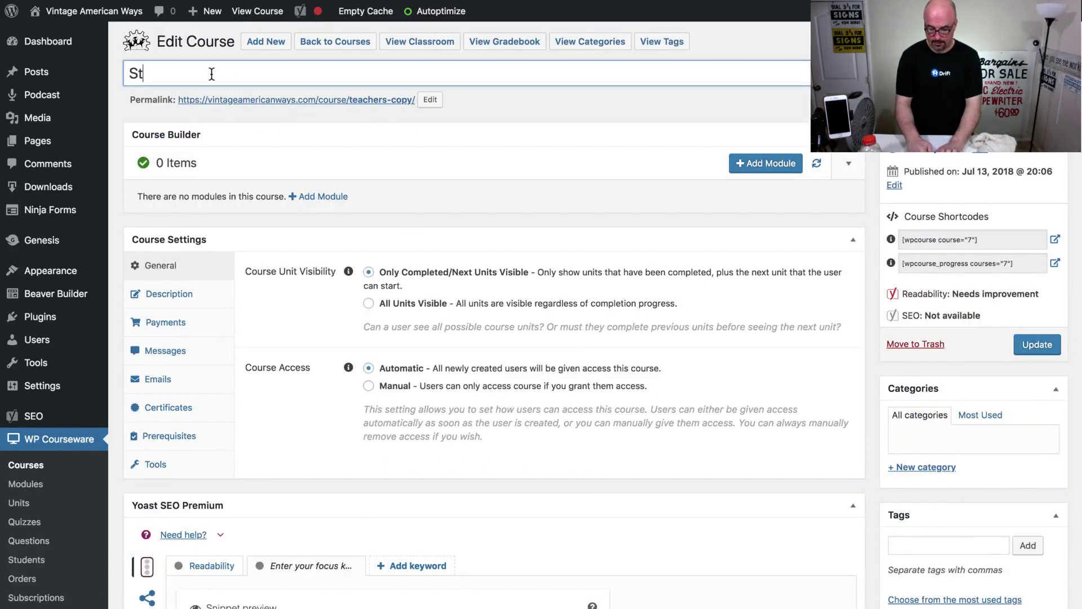
type("udents")
left_click(430, 100)
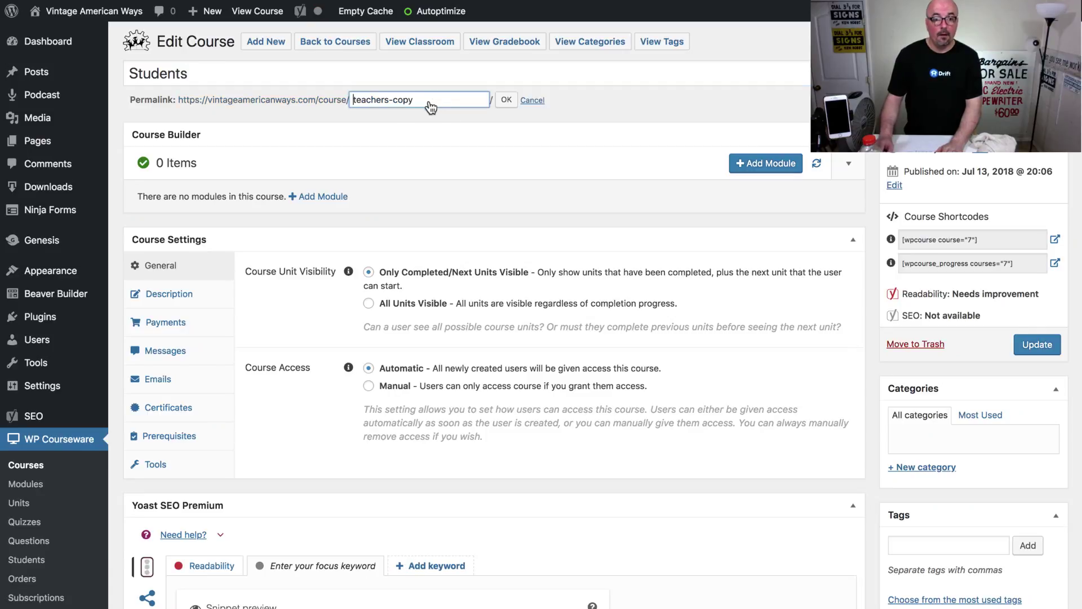
type("students")
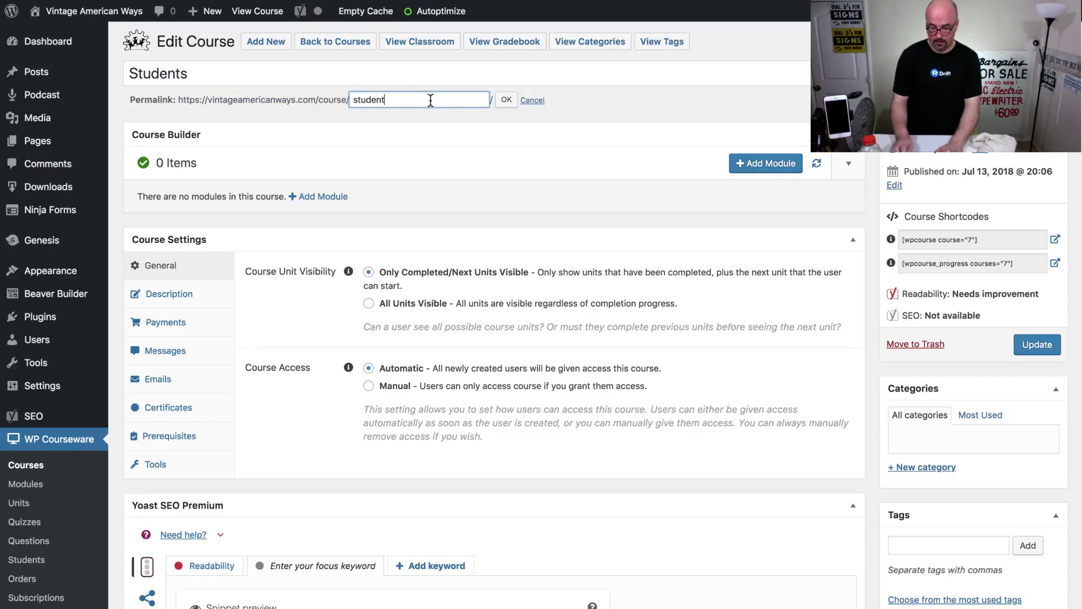
key("Return")
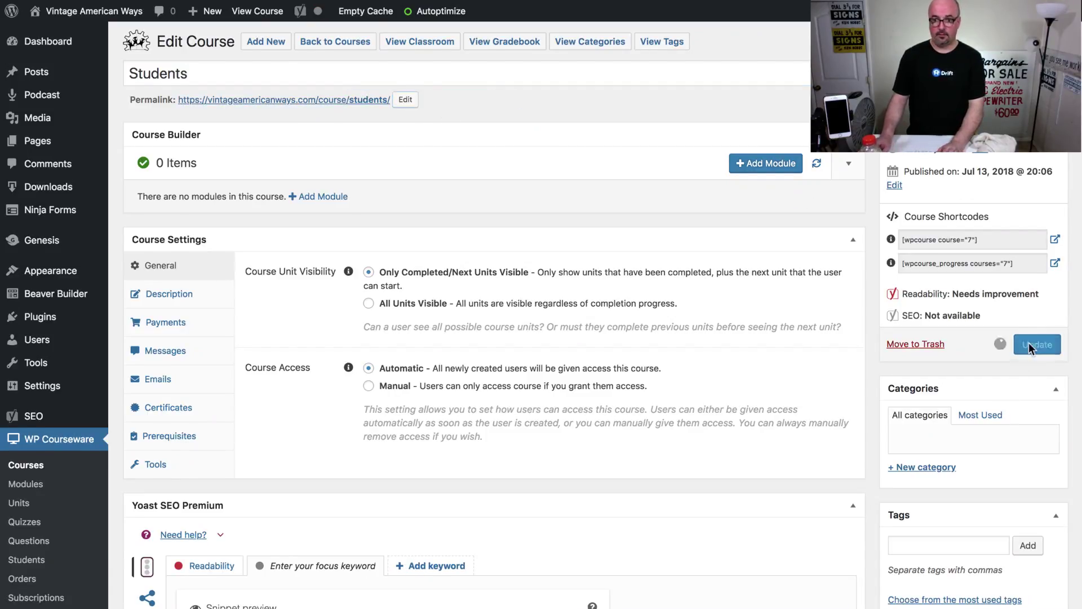
left_click(1033, 345)
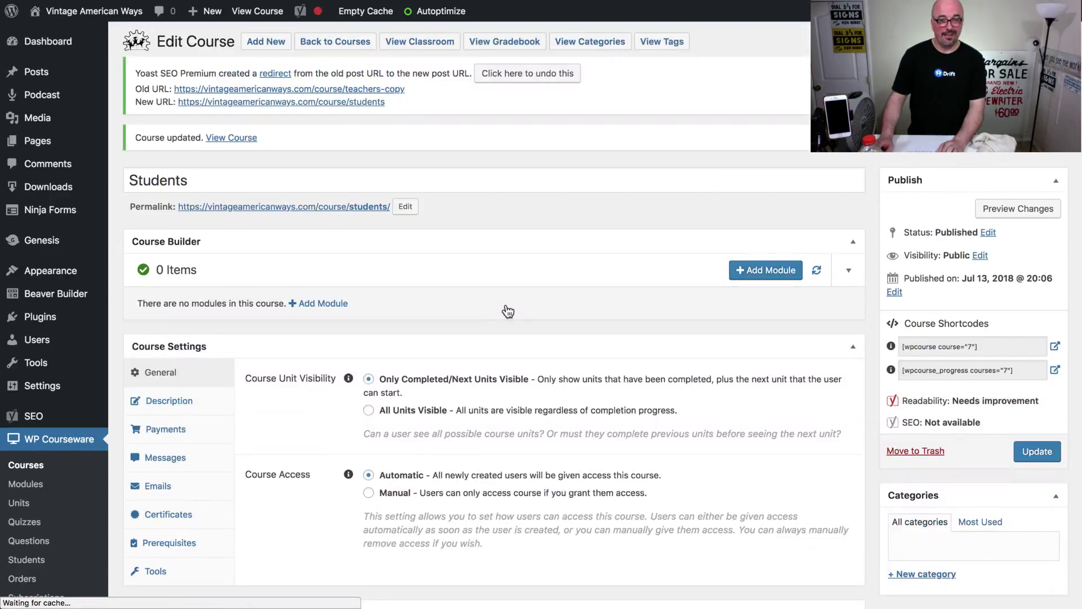
left_click(775, 275)
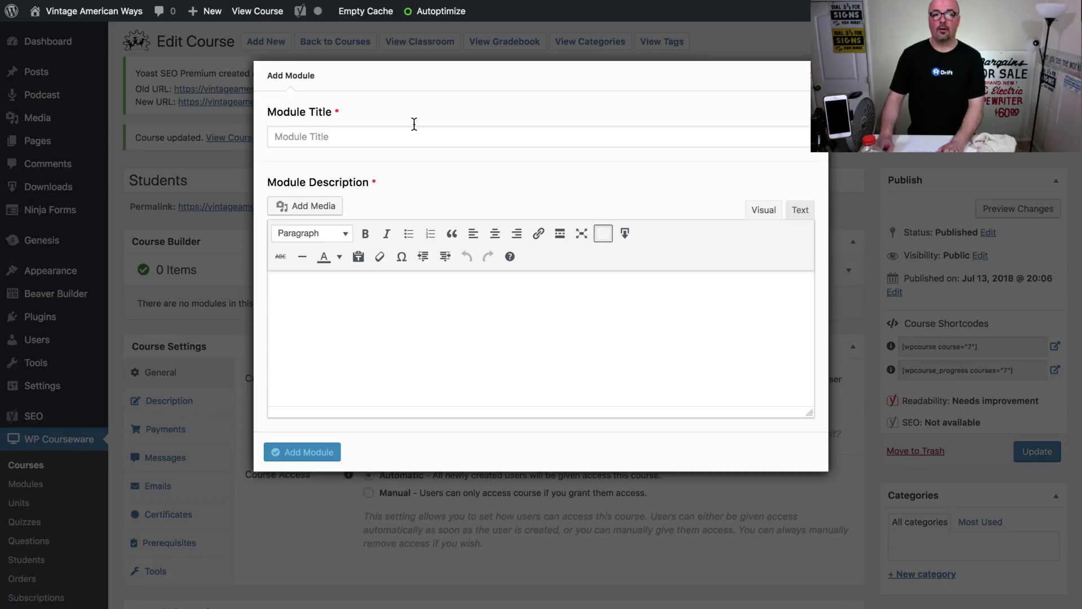
mouse_move(438, 6)
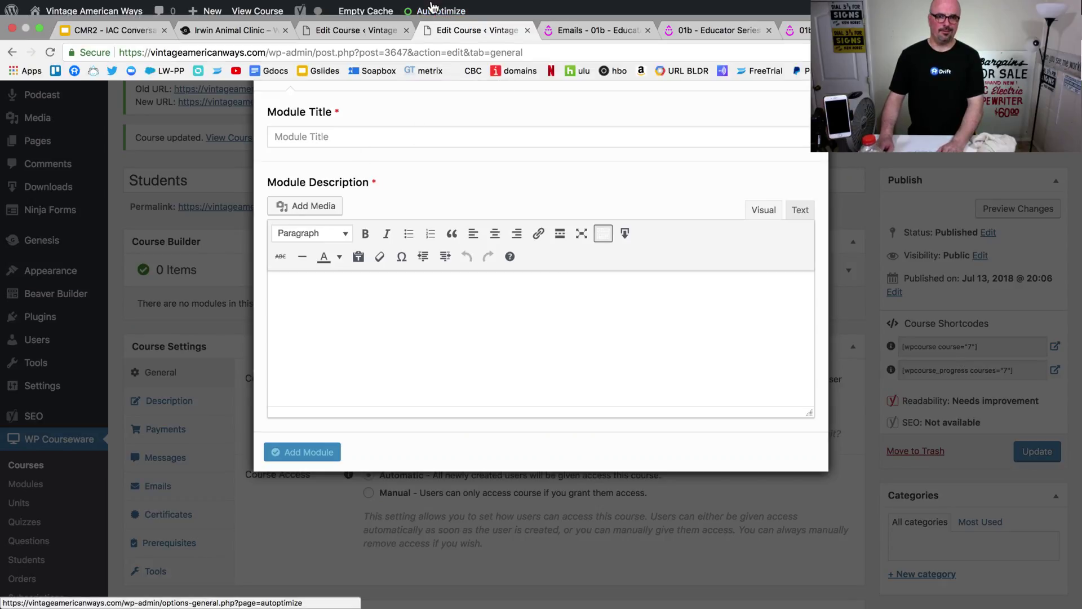
left_click(579, 28)
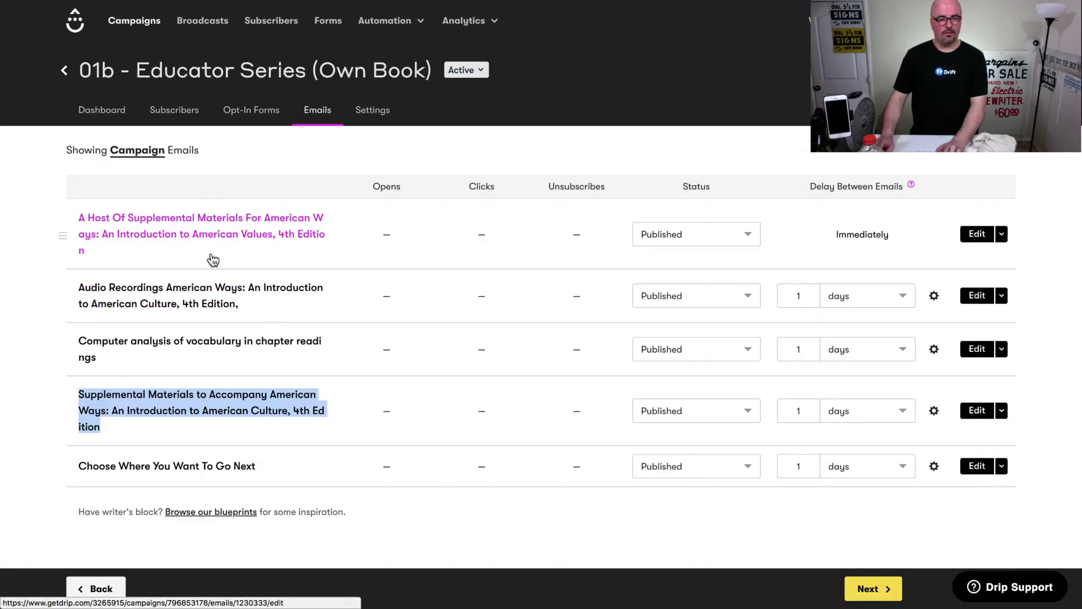
mouse_move(160, 6)
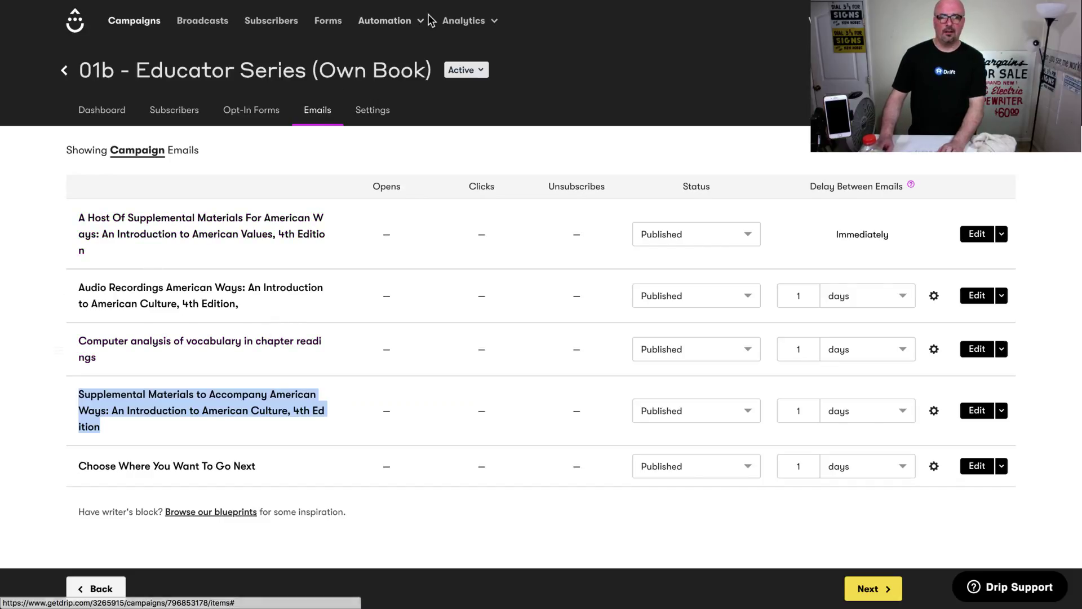
mouse_move(465, 9)
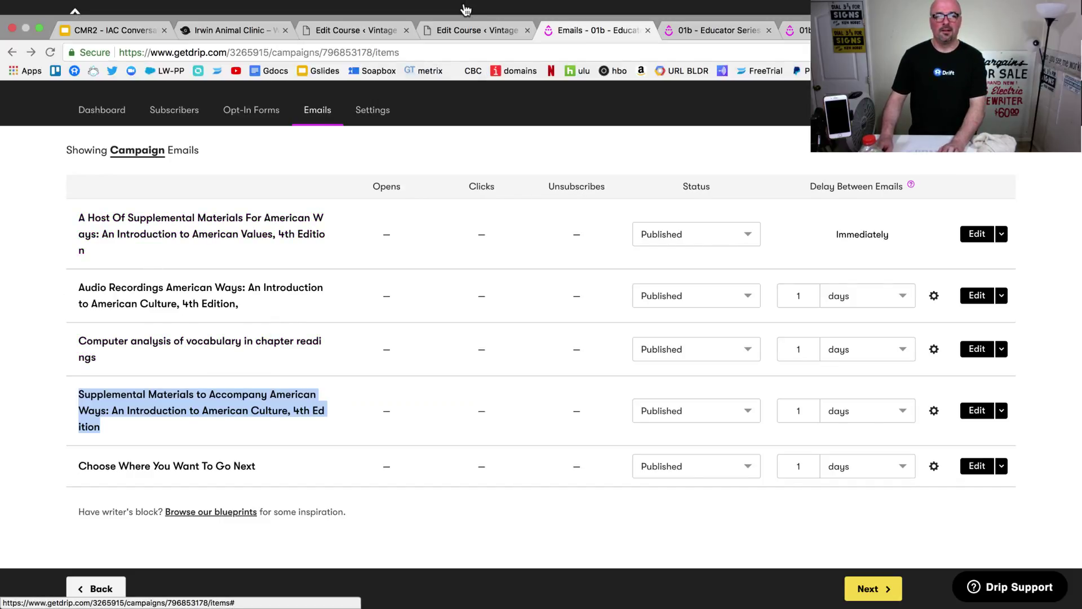
left_click(712, 30)
left_click(598, 30)
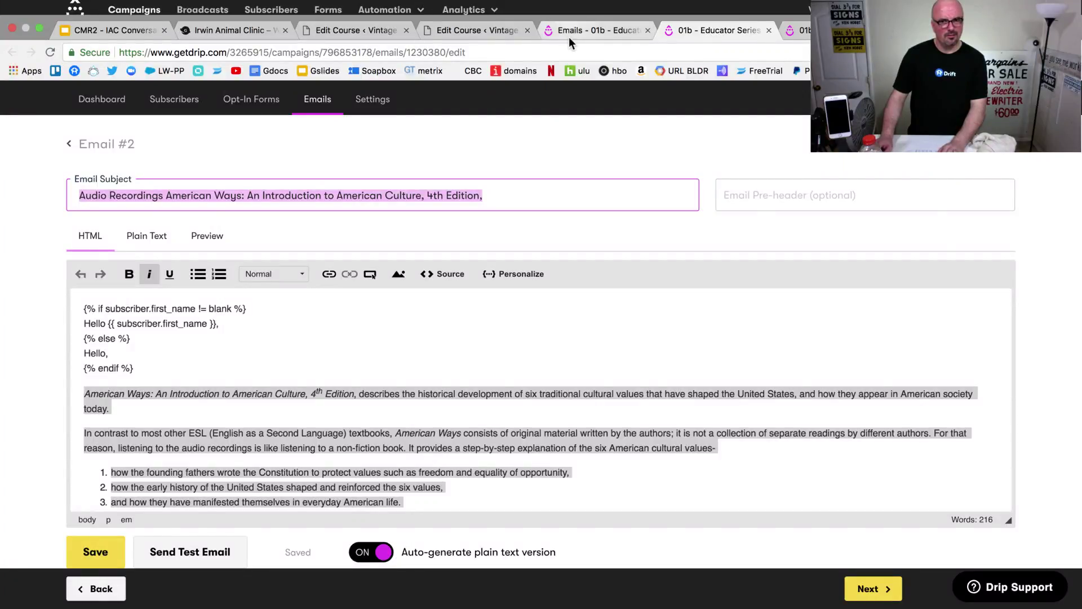
- Title the new module with Drip's Email #1 subject, "A Host Of Supplemental Materials For American Ways: An Introduction to American Values, 4th Edition"
right_click(136, 225)
left_click(169, 227)
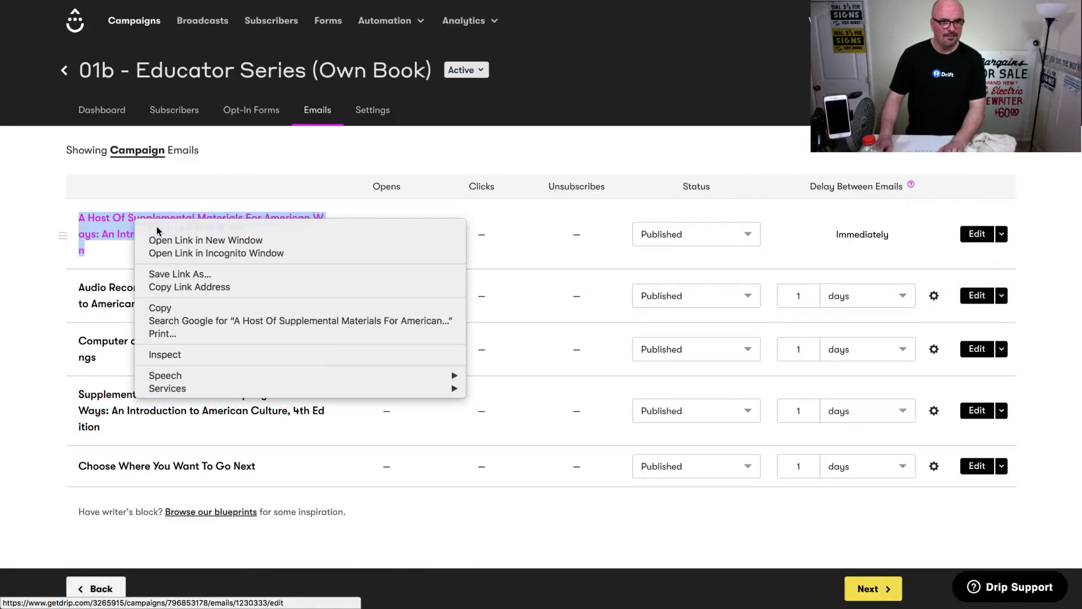
mouse_move(513, 6)
left_click(635, 34)
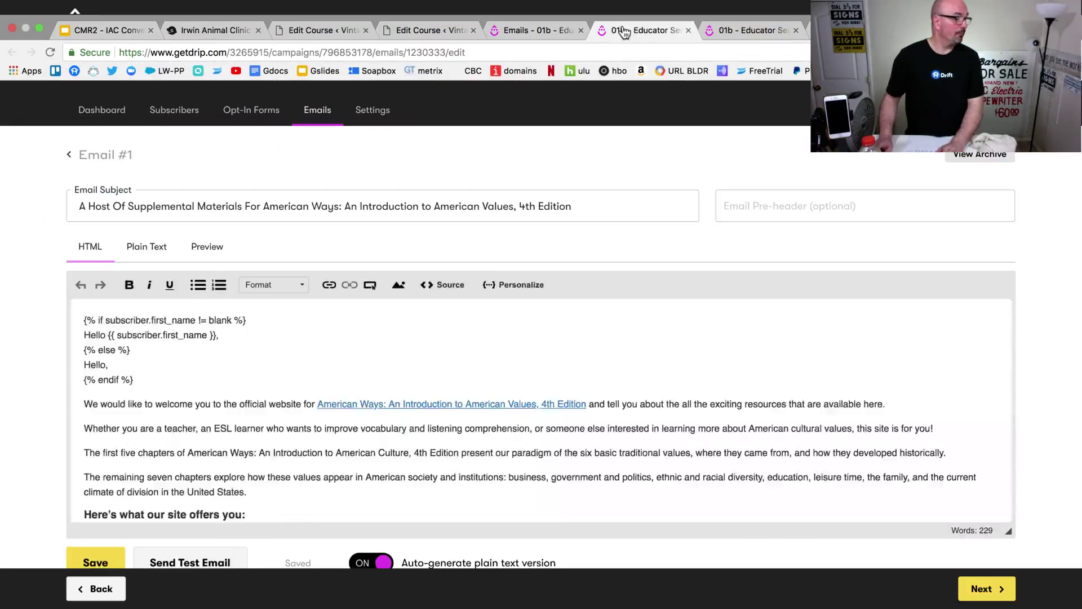
triple_click(188, 205)
mouse_move(372, 5)
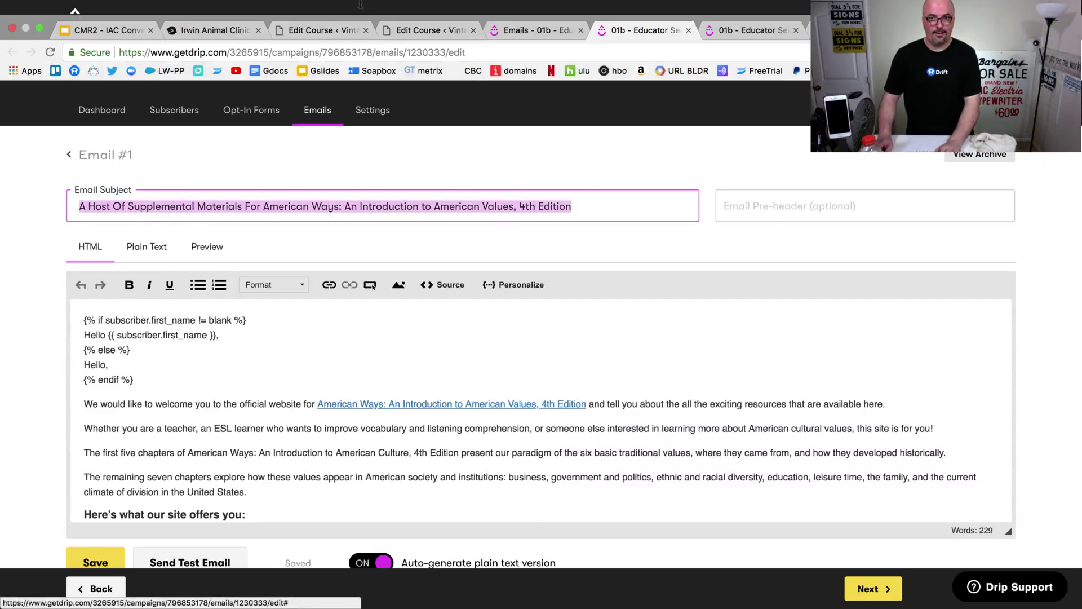
left_click(421, 31)
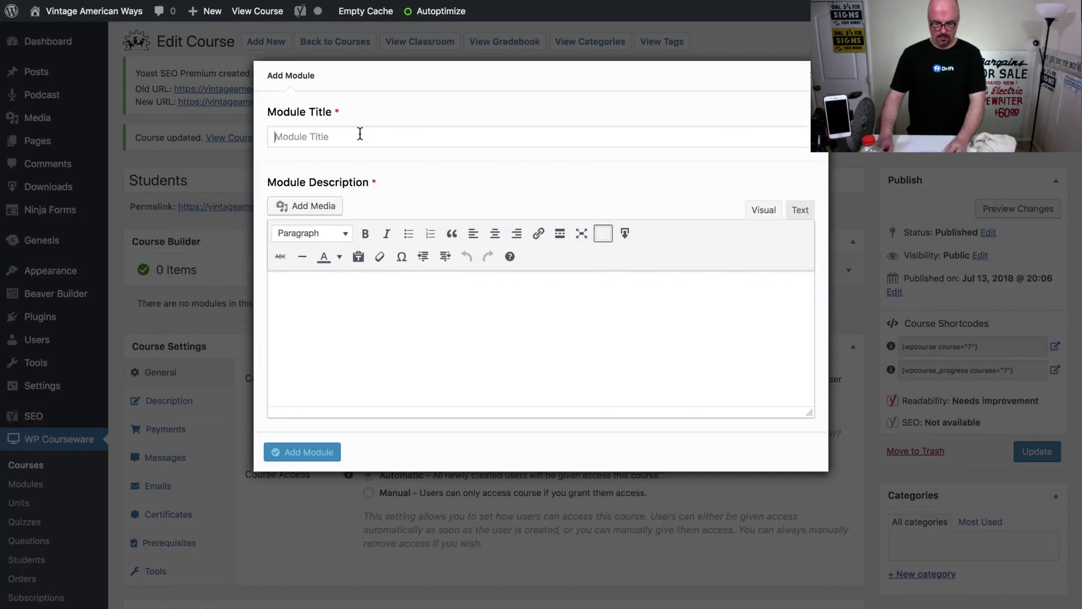
key("super+v")
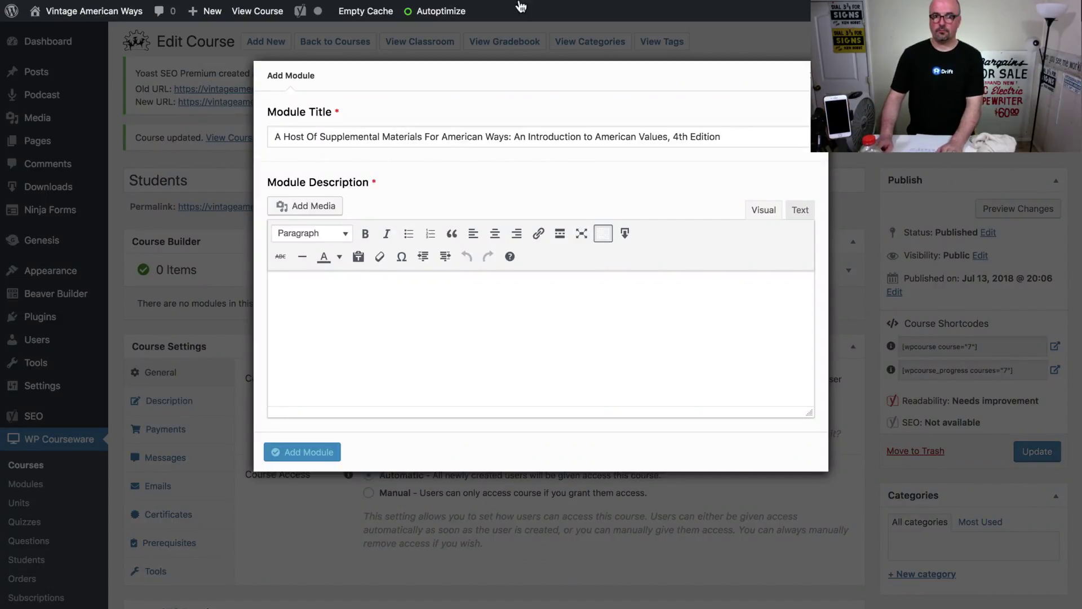
- Switch to Drip's Email #1 and copy its body from "We would like to welcome you" through "So, let's get started!"
mouse_move(519, 6)
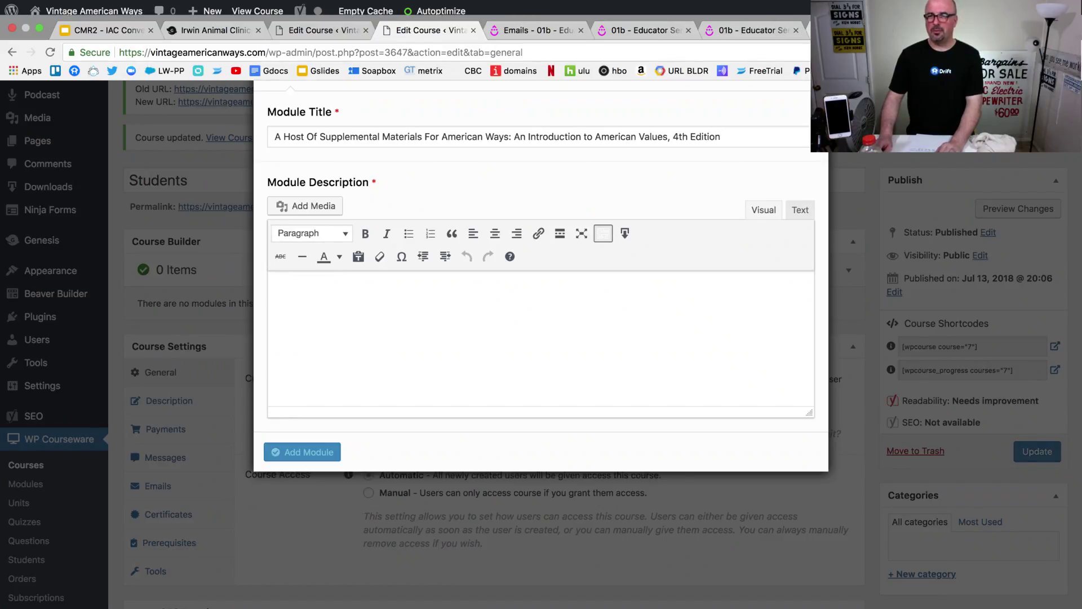
left_click(533, 31)
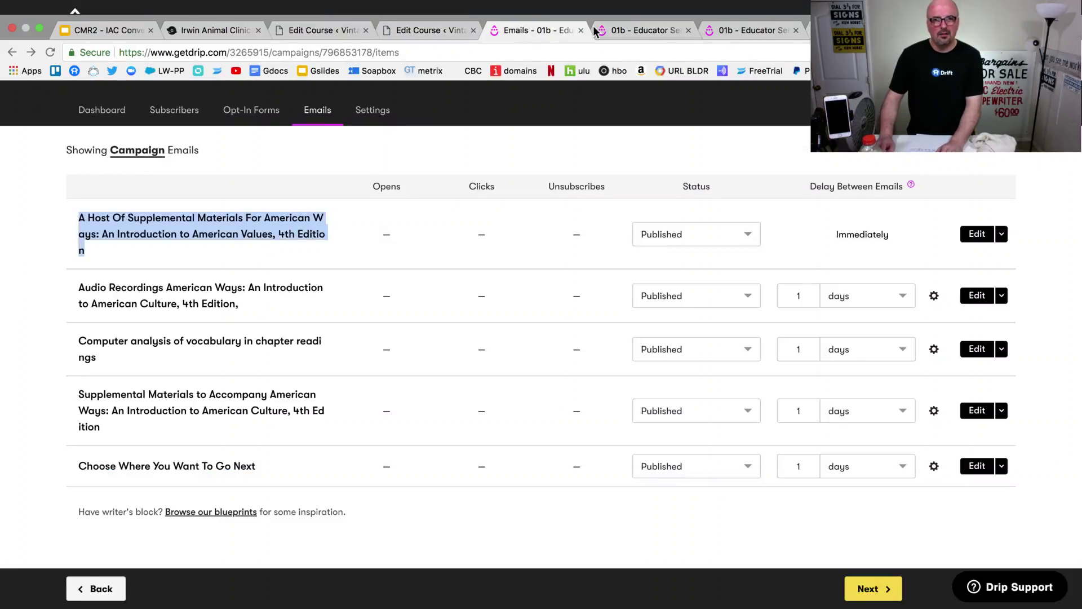
left_click(644, 34)
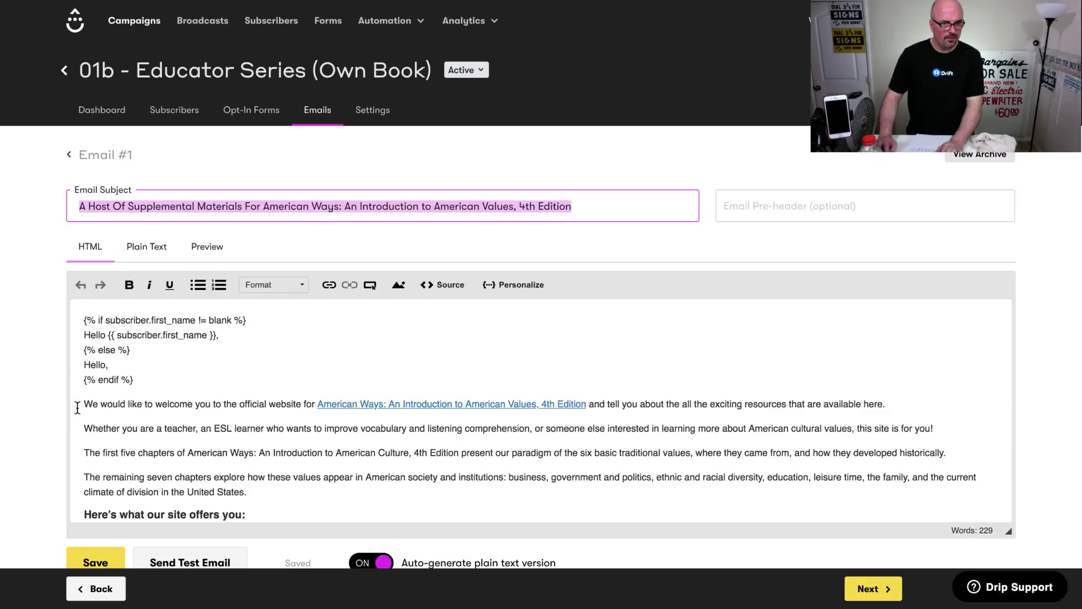
left_click_drag(77, 407, 196, 476)
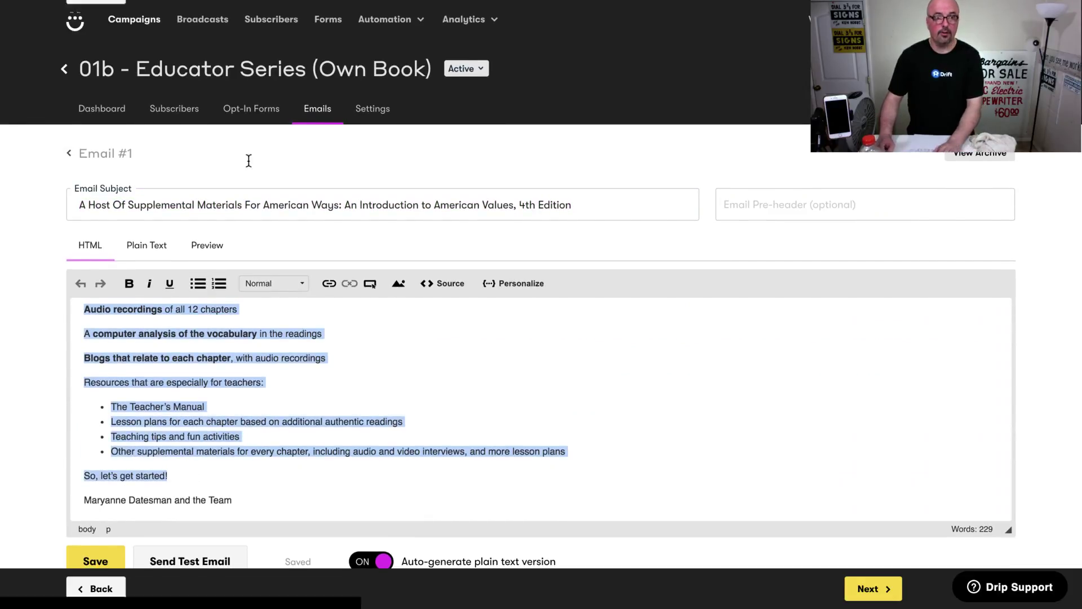
- Paste the copied Email #1 text as the new module's description in the Students course and add the module
left_click(322, 33)
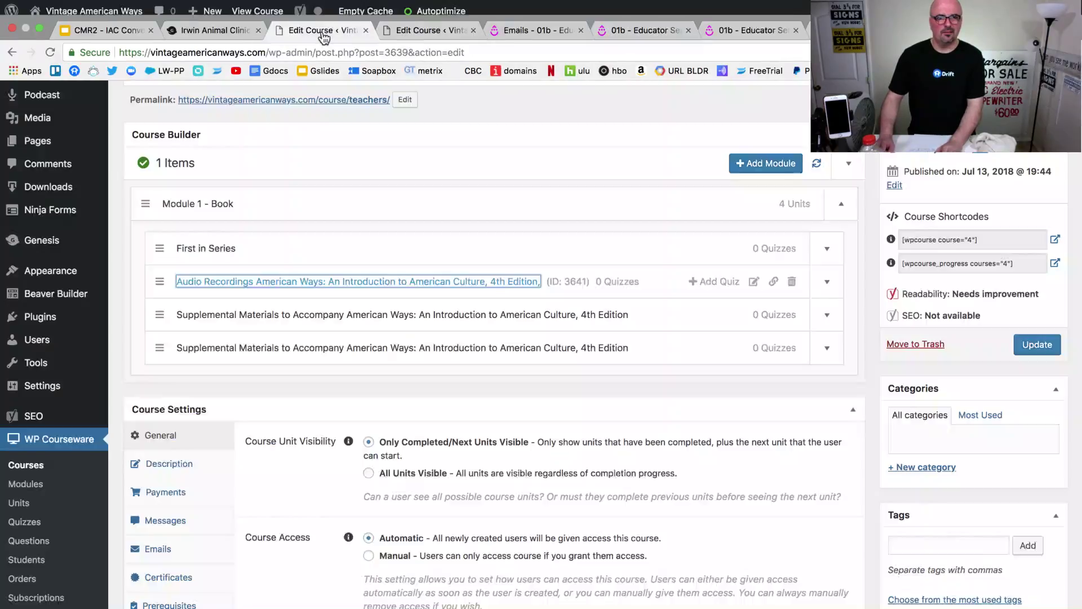
left_click(429, 30)
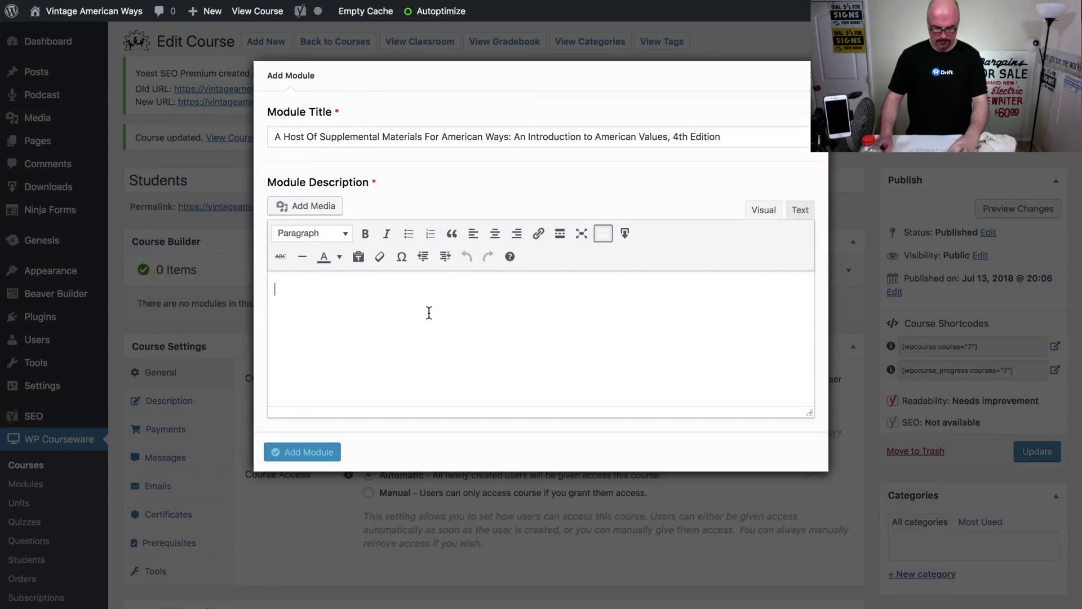
key("ctrl+v")
scroll(435, 330, "up", 5)
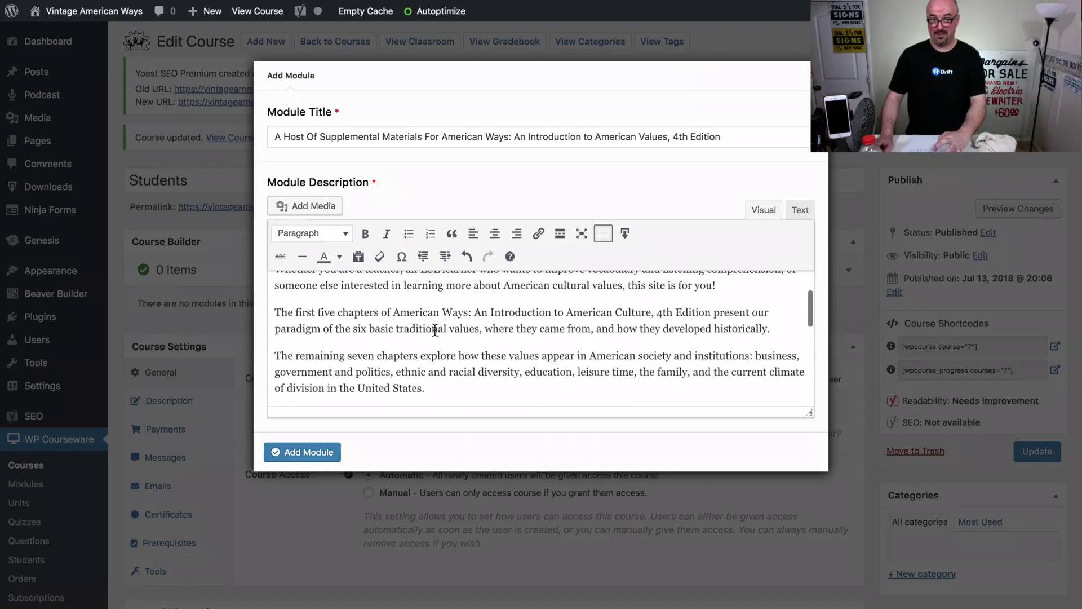
scroll(435, 330, "up", 2)
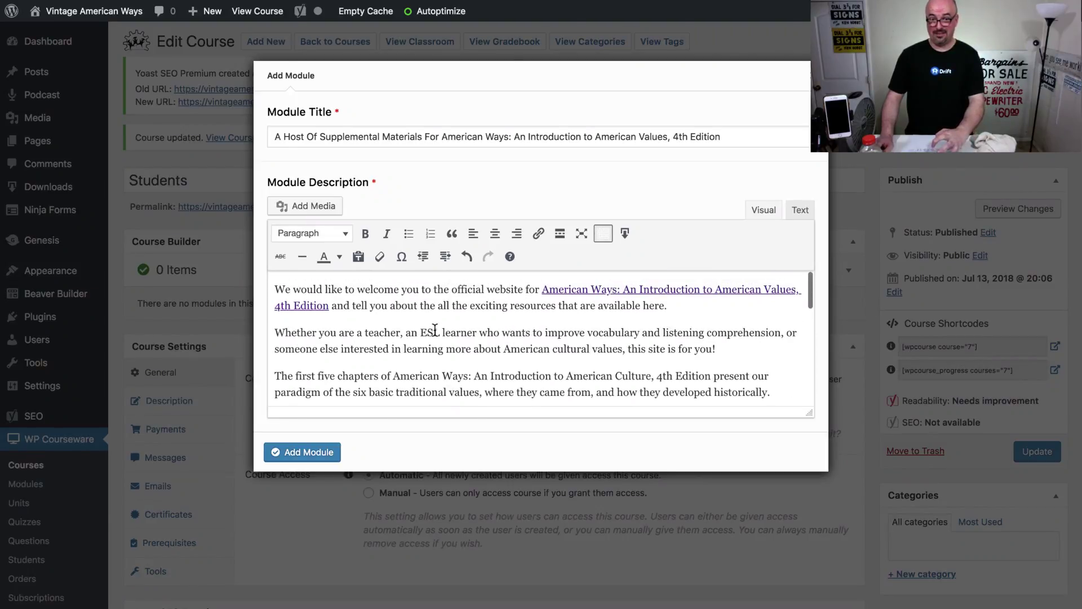
left_click(305, 457)
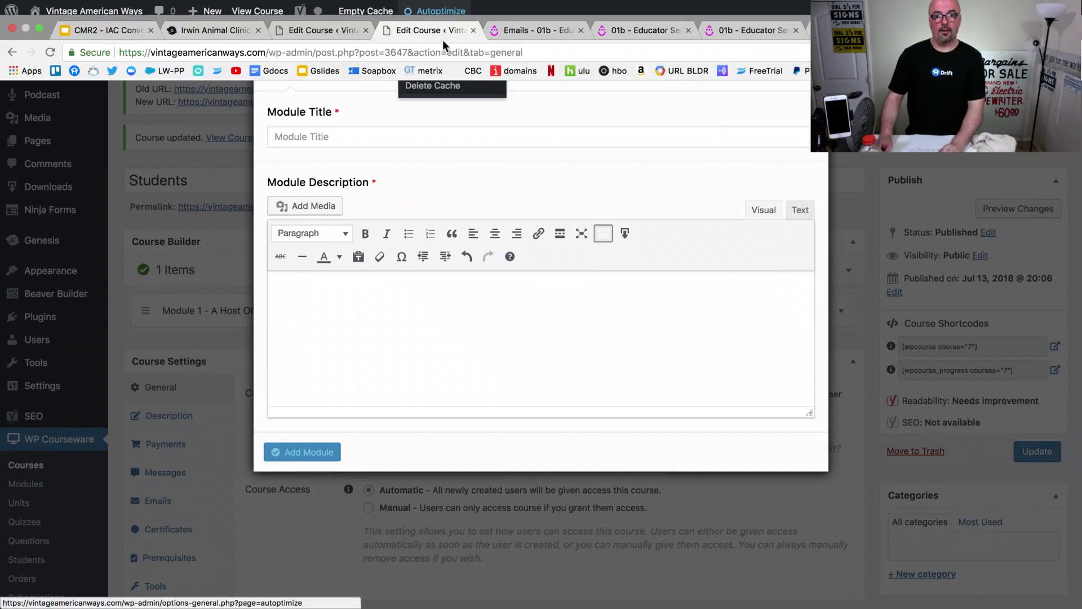
- Title the next module with Drip's Email #2 subject, "Audio Recordings American Ways: An Introduction to American Culture, 4th Edition,"
left_click(535, 30)
left_click(645, 30)
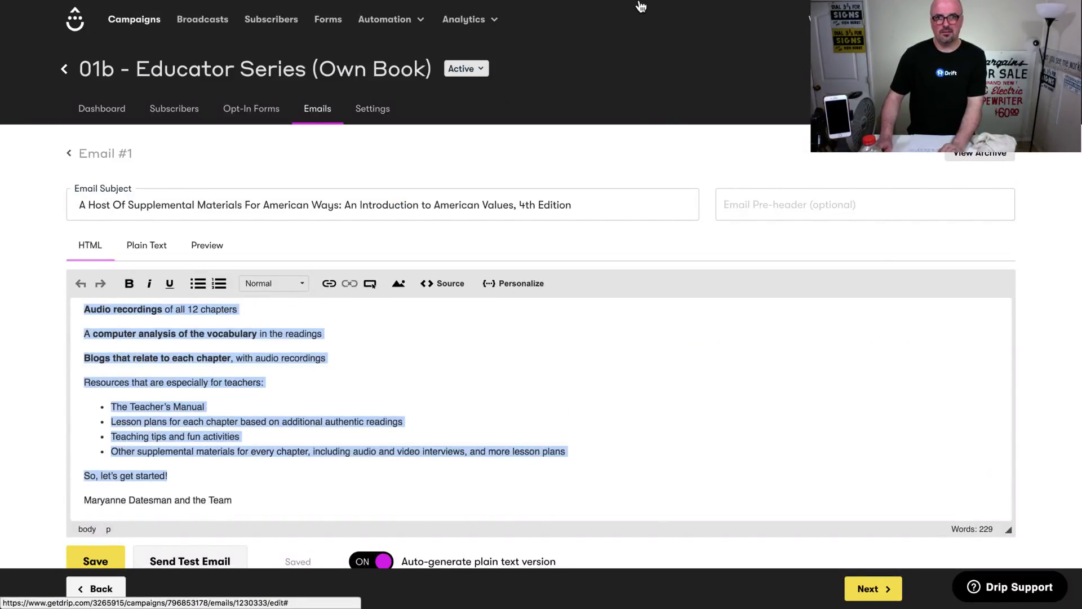
left_click(749, 31)
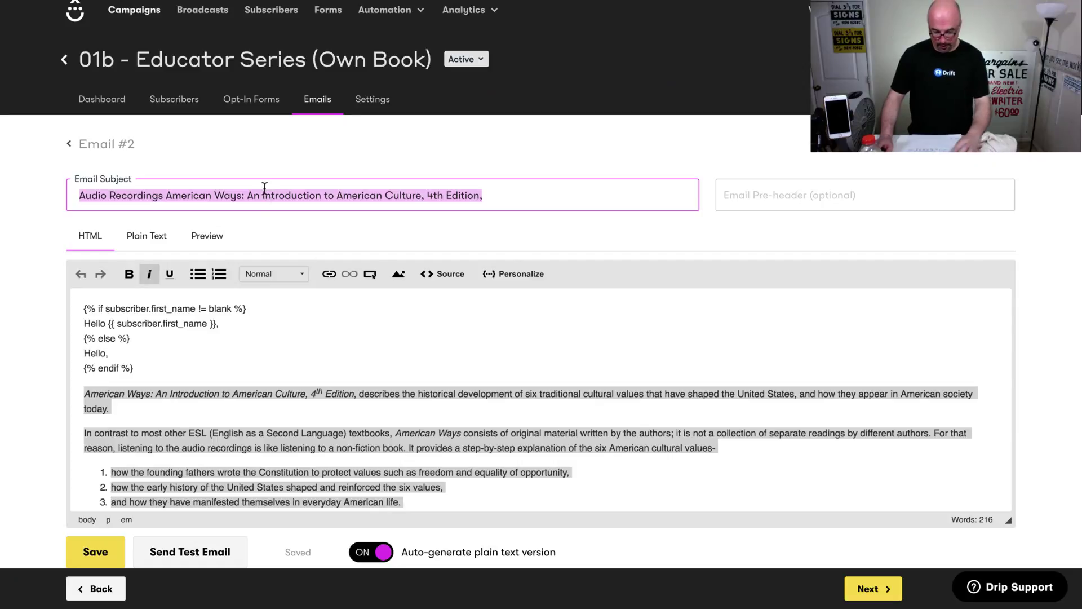
mouse_move(327, 3)
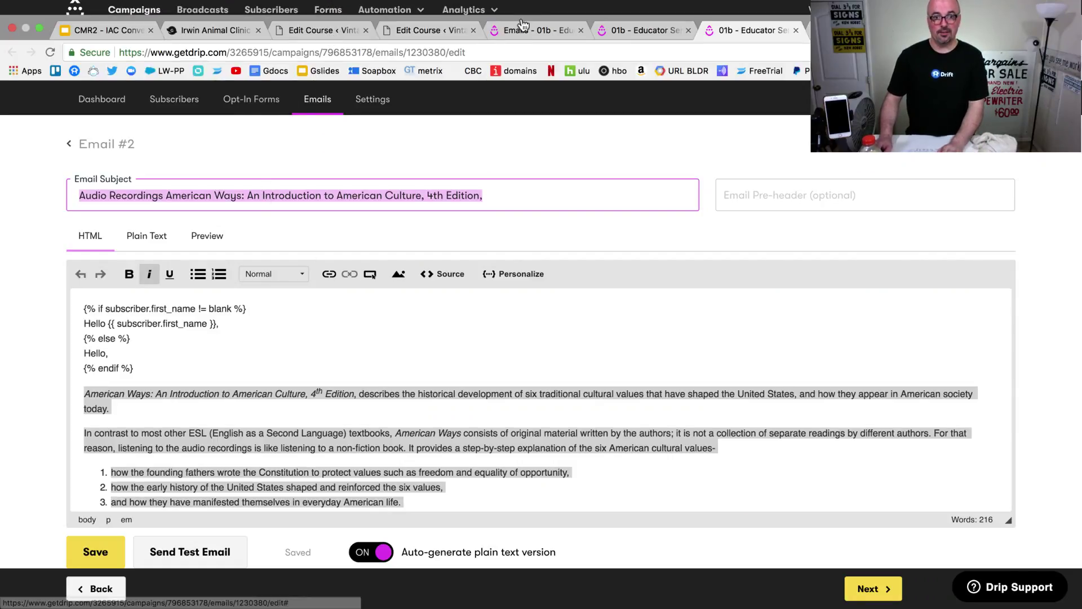
left_click(429, 31)
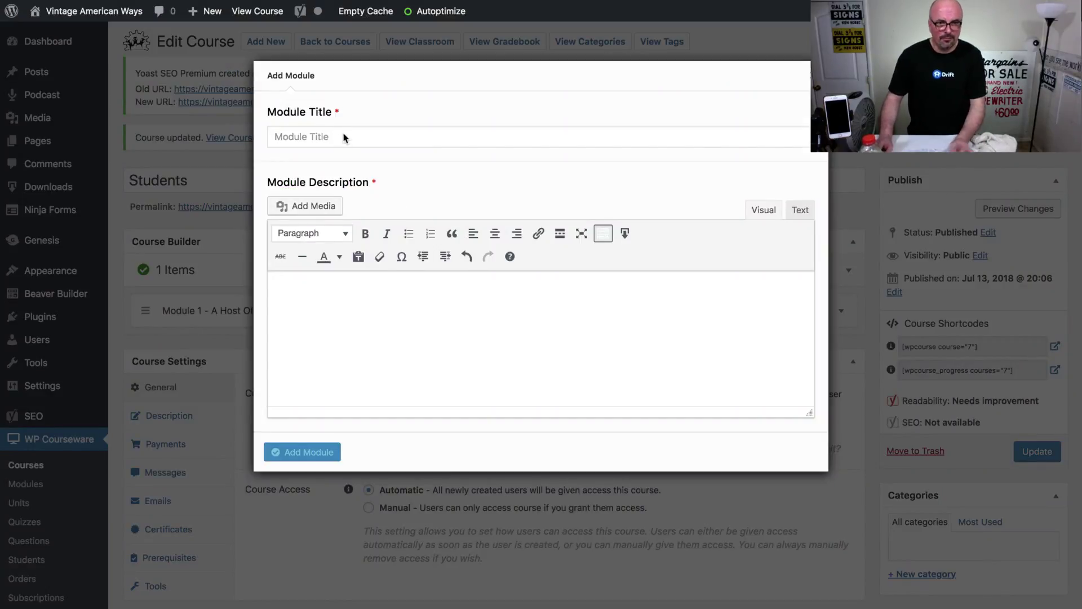
type("Audio Recordings American Ways: An Introduction to American Culture, 4th Edition,")
- Copy Drip's Email #2 body from the paragraph after the greeting through the "Listen to all 12 Chapters here." link
mouse_move(538, 3)
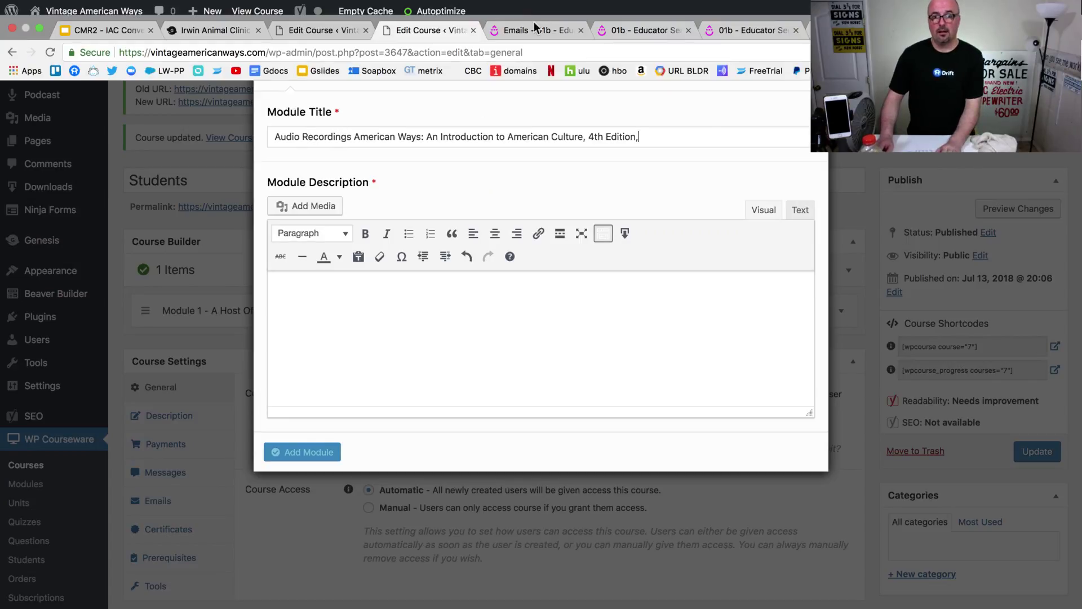
left_click(782, 31)
left_click(135, 434)
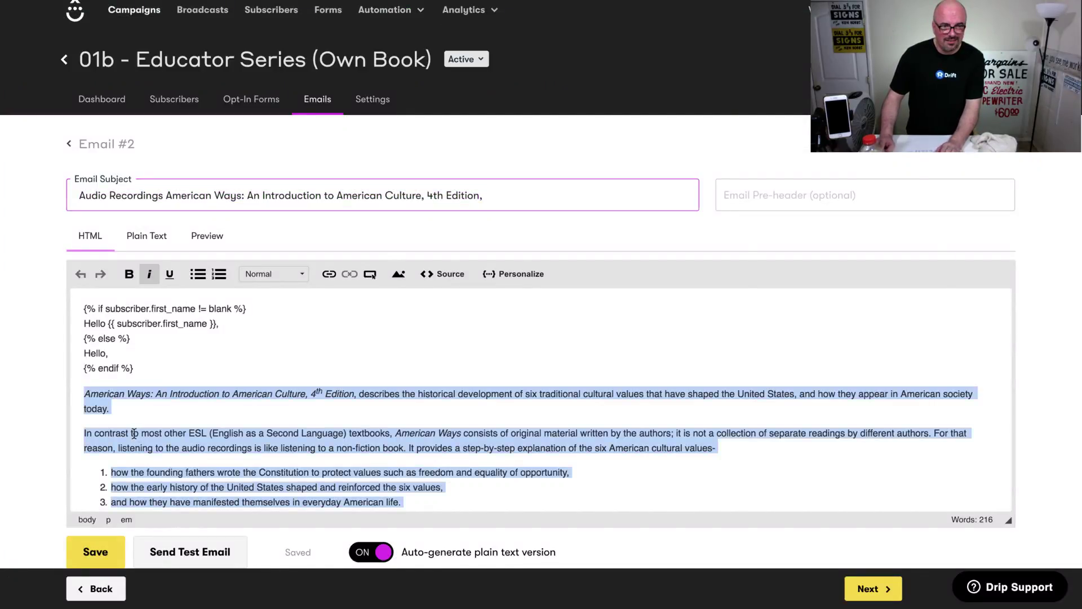
scroll(78, 421, "down", 1)
left_click_drag(87, 339, 218, 391)
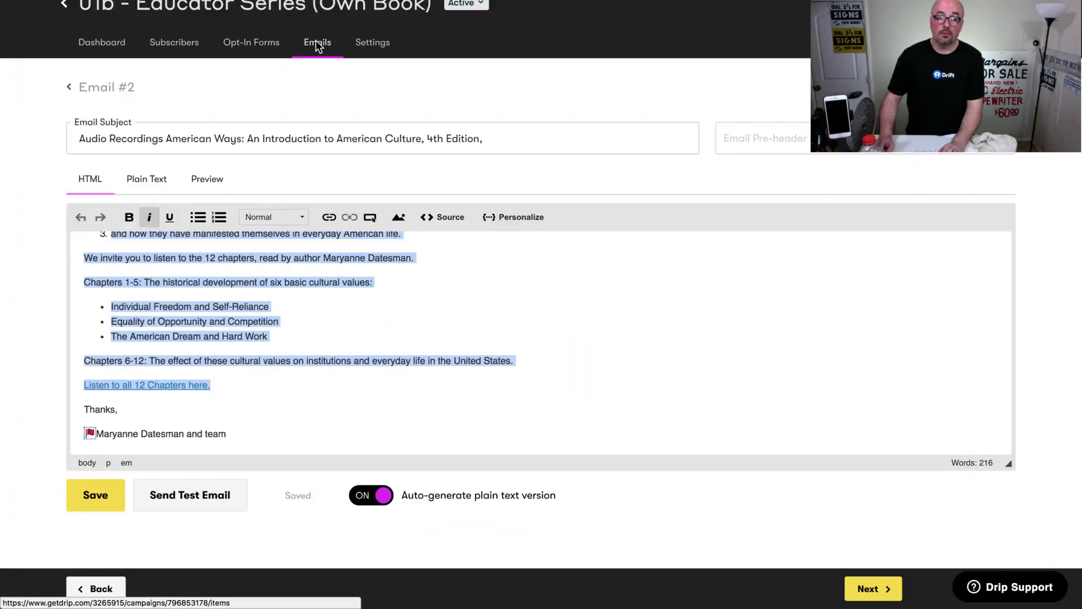
- Paste the Email #2 text as the Audio Recordings module's description and add the module to the Students course
left_click(425, 34)
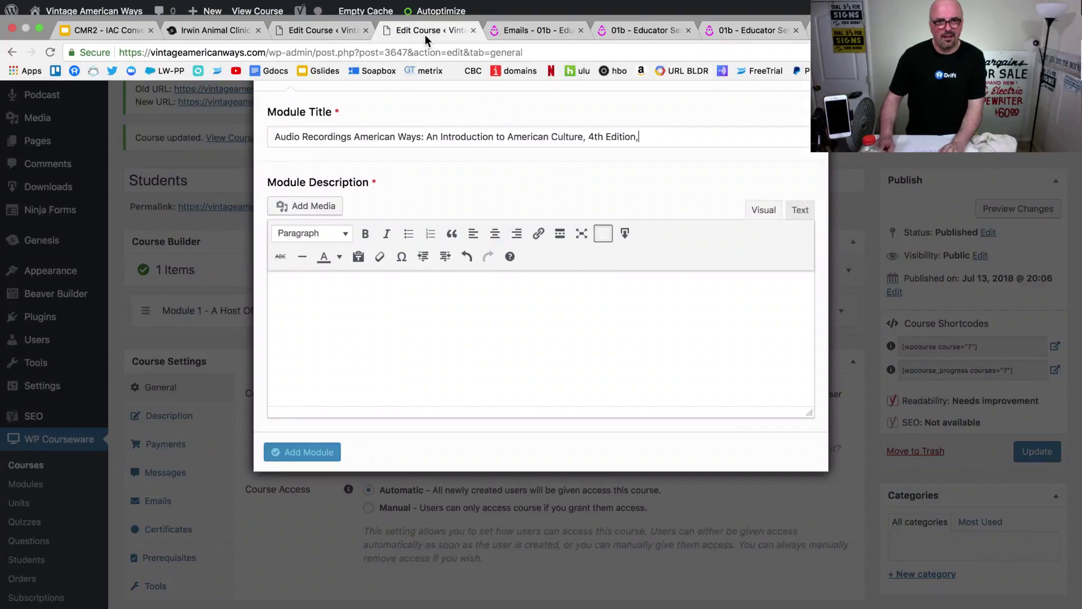
left_click(403, 321)
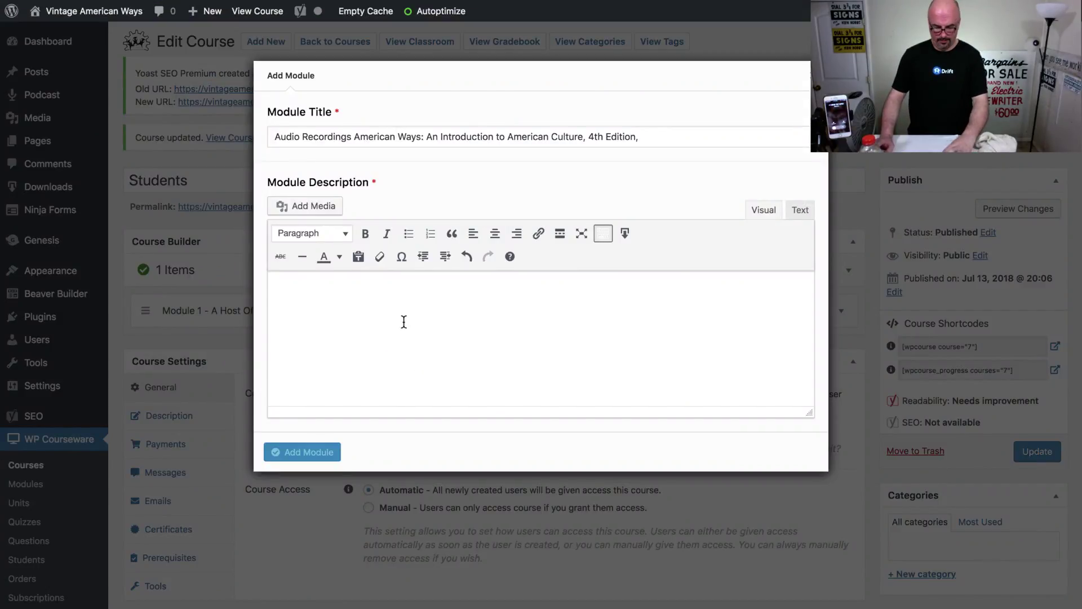
type("Chapters 1-5: The historical development of six basic cultural values: Individual Freedom and Self-Reliance Equality of Opportunity and Competition The American Dream and Hard Work Chapters 6-12: The effect of these cultural values on institutions and everyday life in the United States. Listen to all 12 Chapters here.")
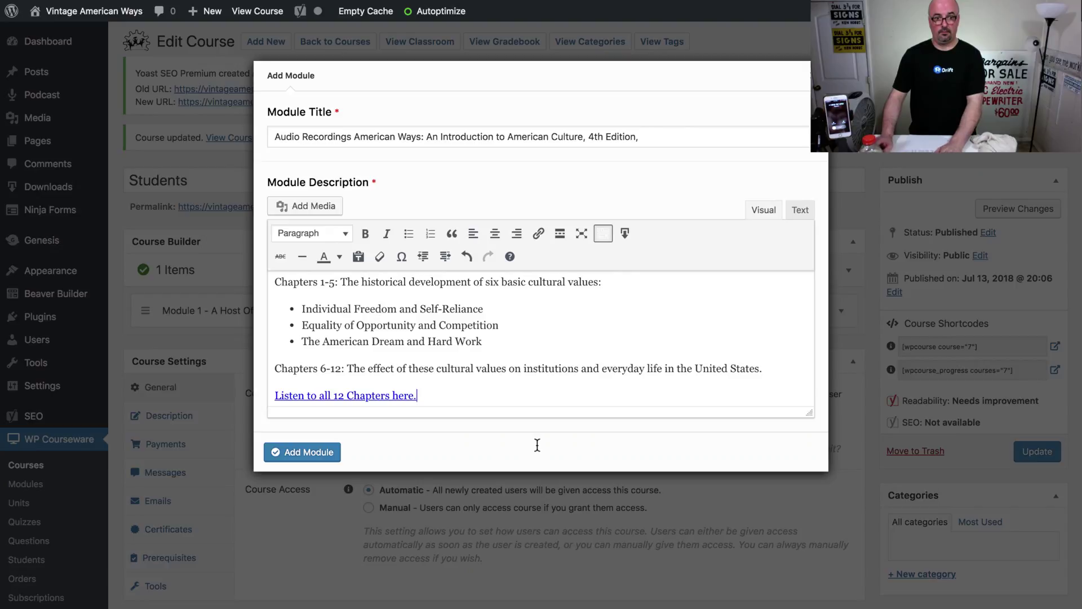
left_click(305, 451)
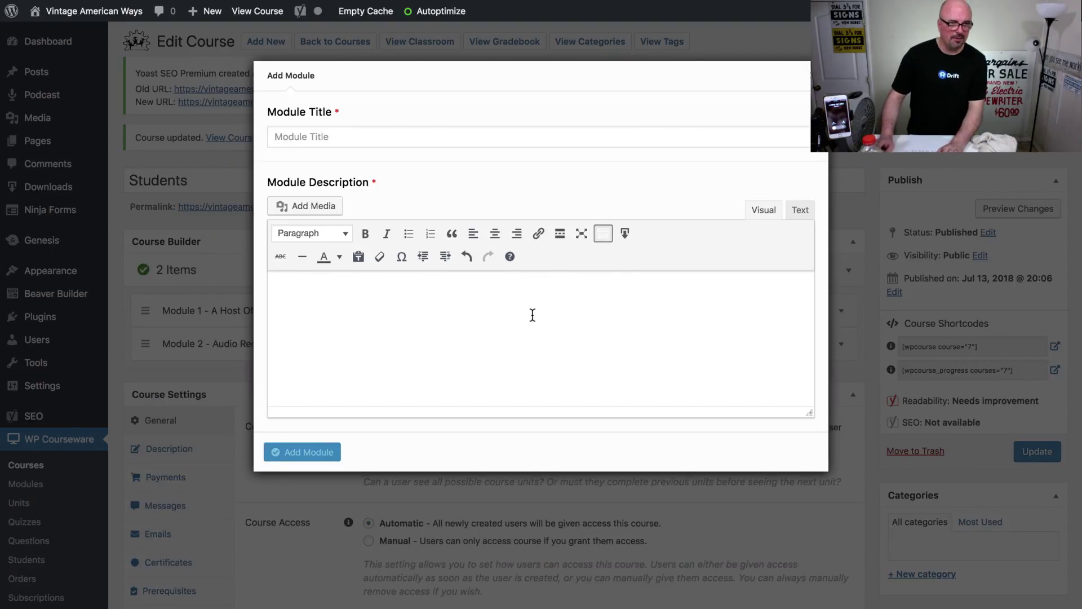
- Copy Drip's Email #3 subject, "Computer analysis of vocabulary in chapter readings", and use it as the next module's title
mouse_move(477, 3)
left_click(744, 29)
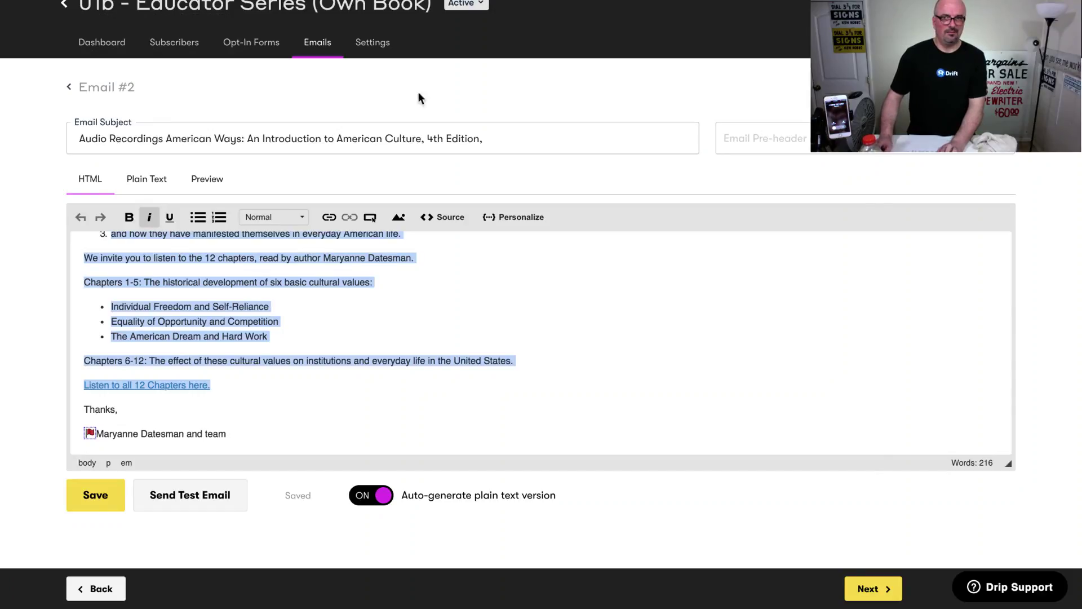
mouse_move(695, 1)
left_click(643, 30)
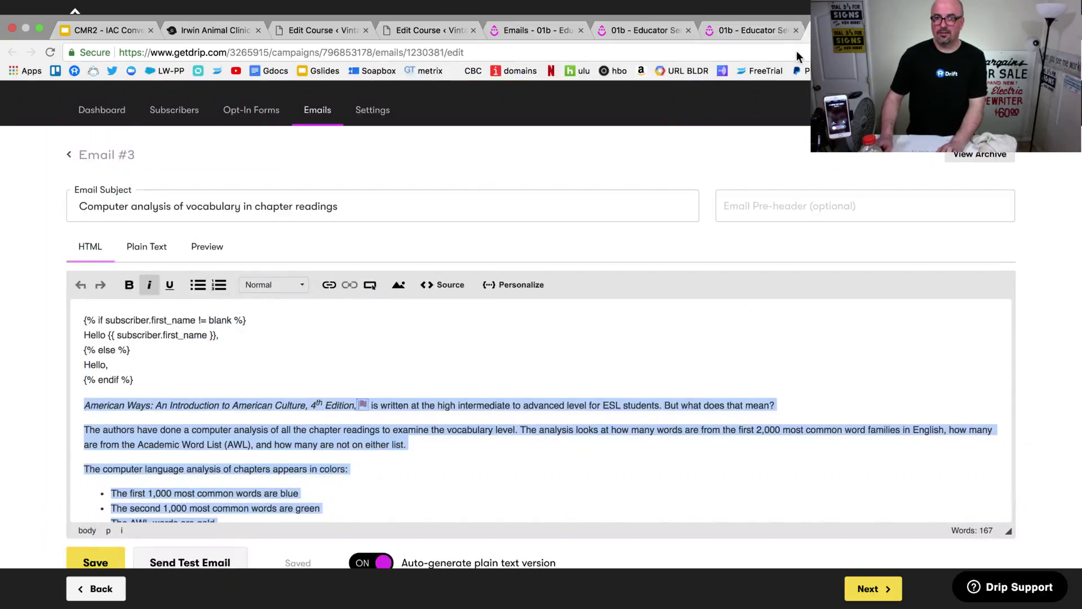
triple_click(305, 206)
key("ctrl+c")
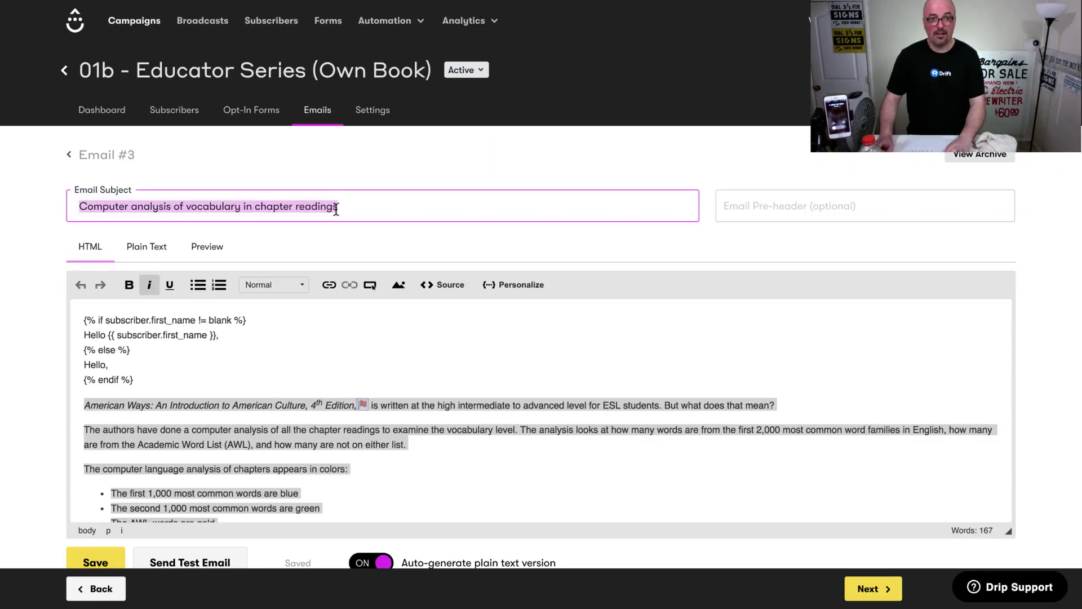
mouse_move(508, 1)
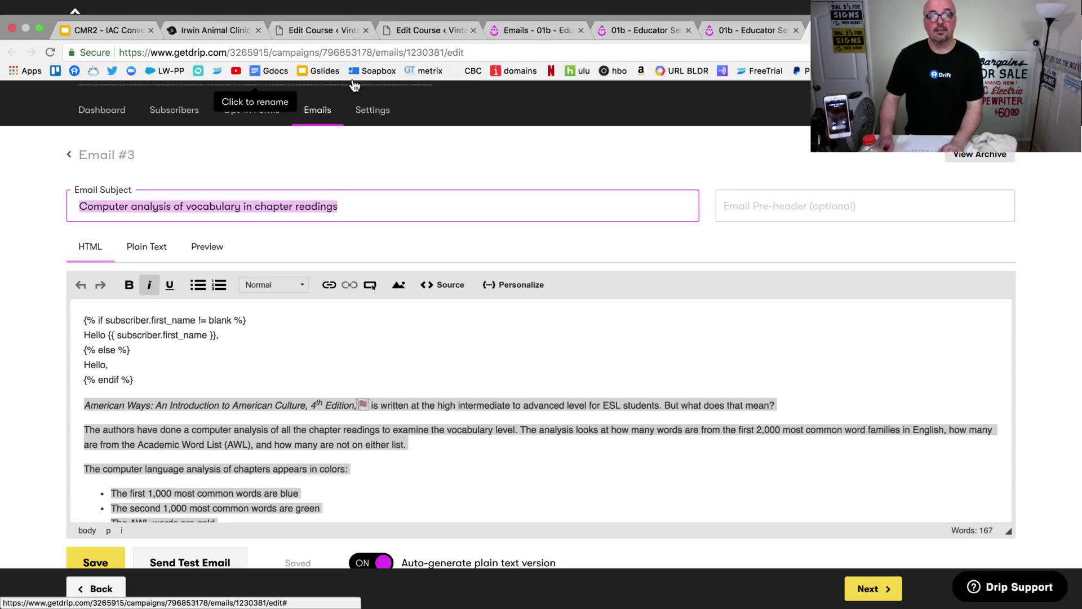
left_click(532, 31)
left_click(420, 30)
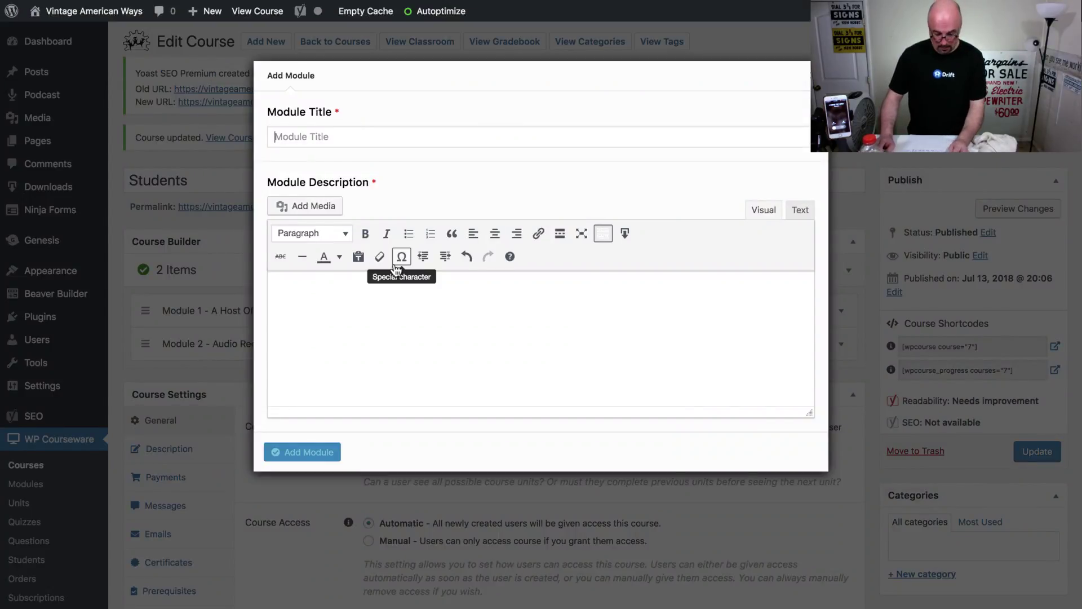
key("ctrl+v")
- Copy Drip's Email #3 body from below the greeting through the language analysis link sentence, including the color-analyzed example image
mouse_move(406, 1)
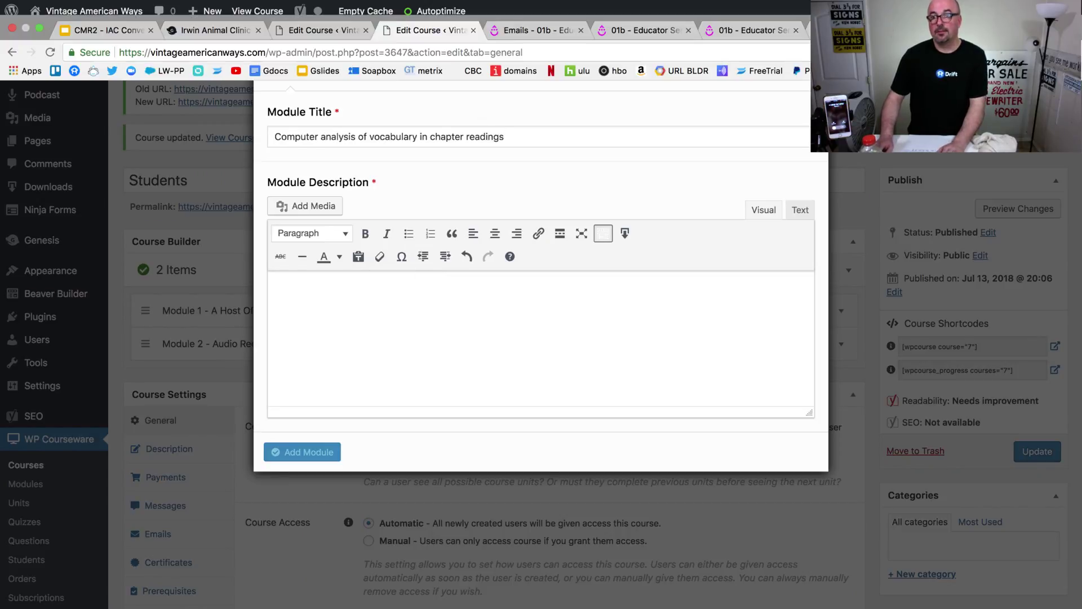
left_click(750, 29)
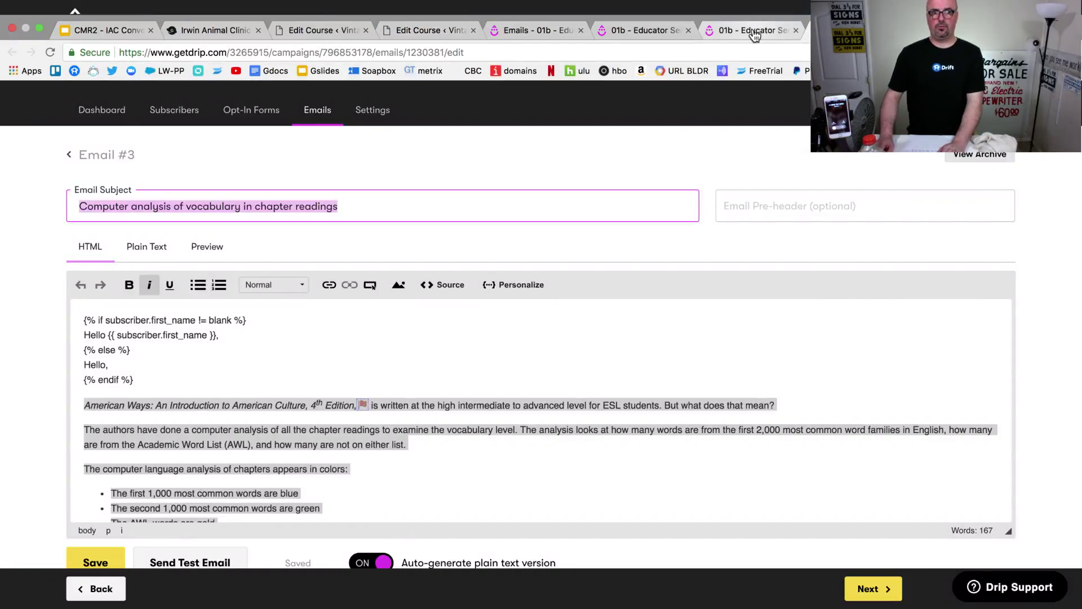
left_click(327, 394)
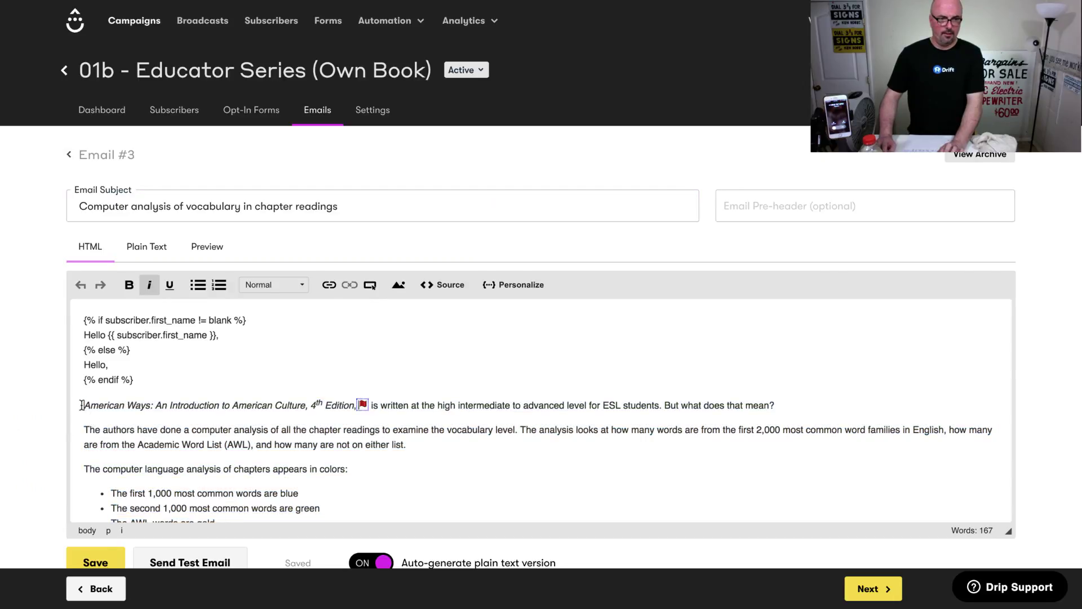
scroll(106, 472, "down", 4)
left_click_drag(83, 405, 590, 463)
scroll(106, 472, "down", 2)
scroll(600, 459, "down", 1)
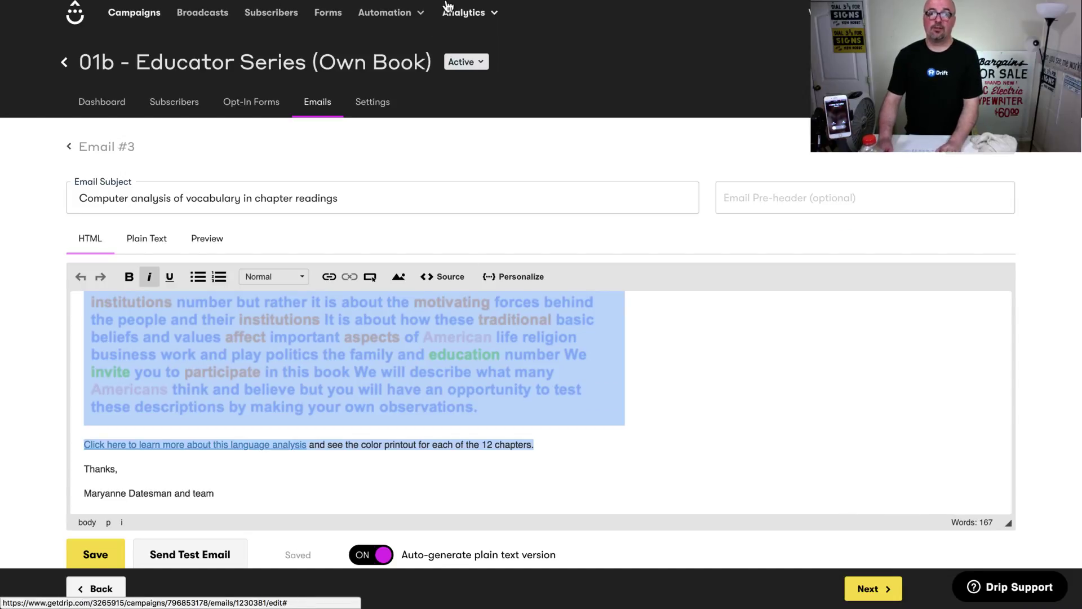
- Paste the Email #3 content as the vocabulary analysis module's description, add the module and close the module form
mouse_move(444, 2)
left_click(426, 33)
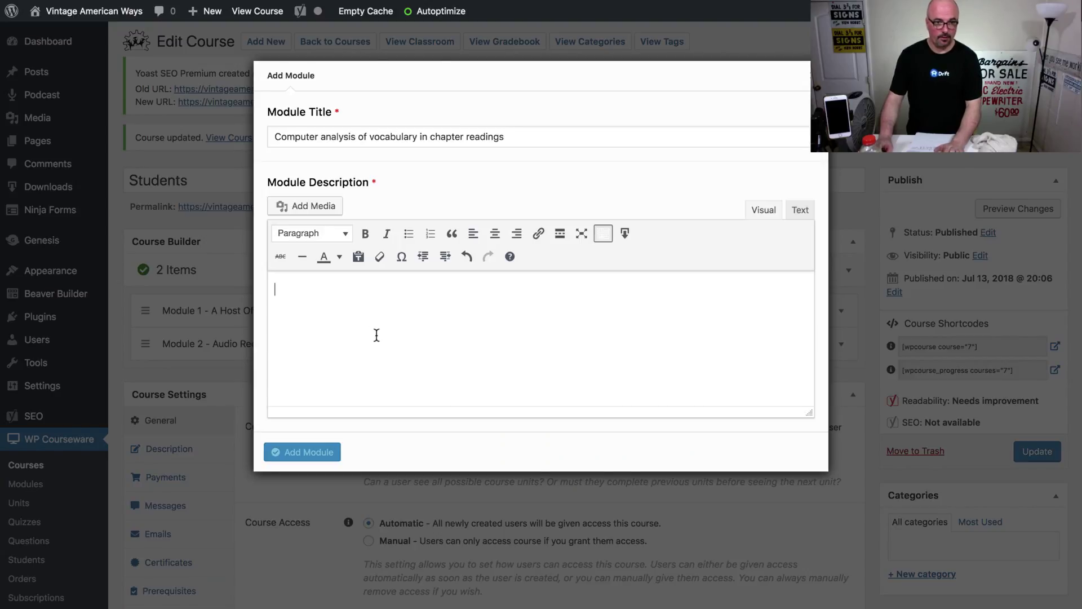
key("ctrl+v")
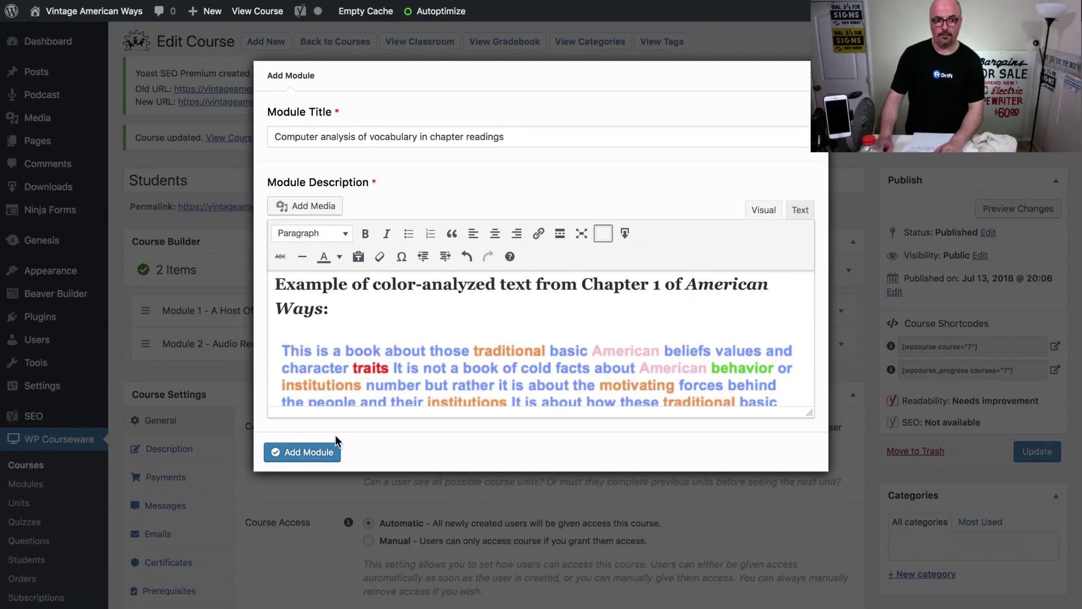
left_click(292, 455)
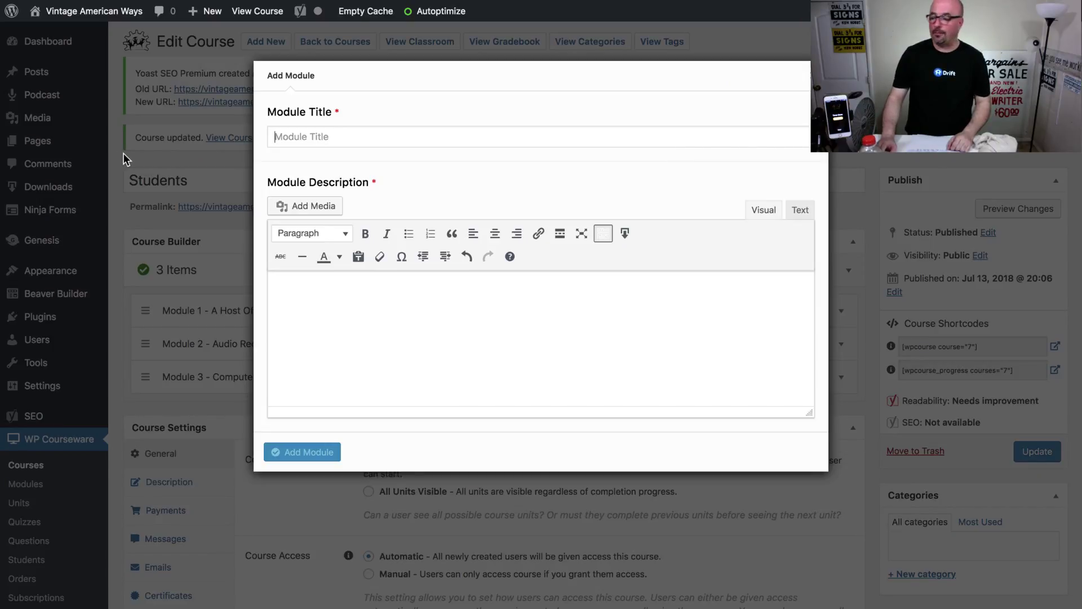
mouse_move(203, 7)
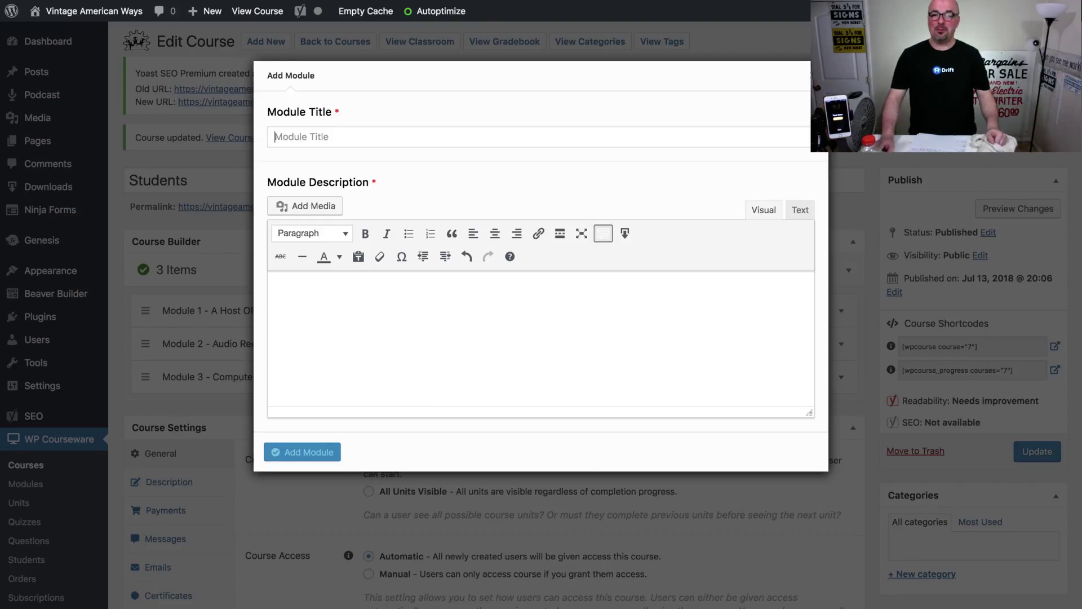
left_click(810, 76)
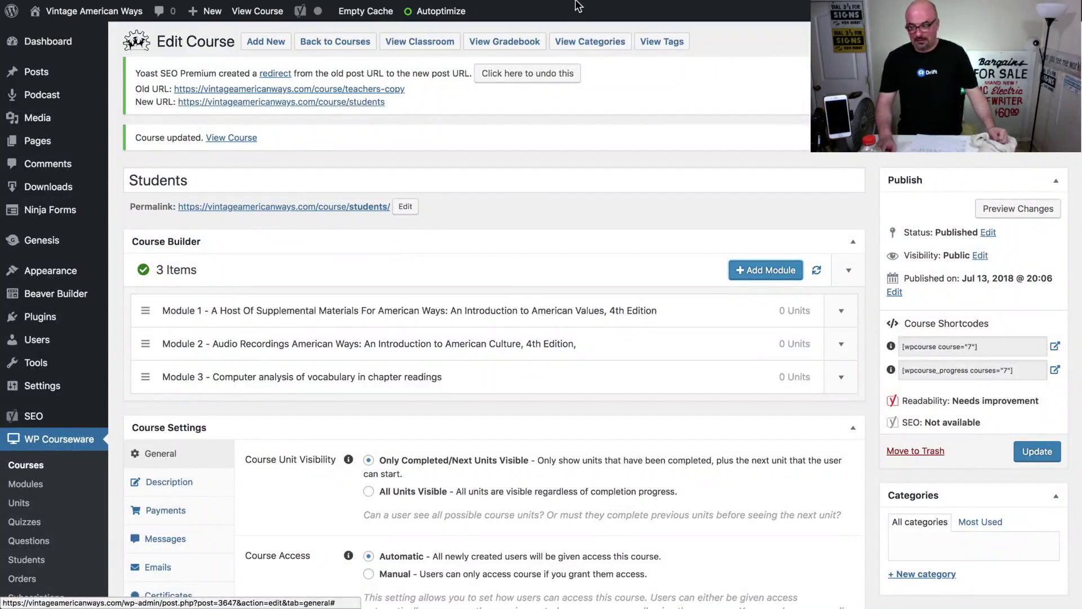
mouse_move(579, 9)
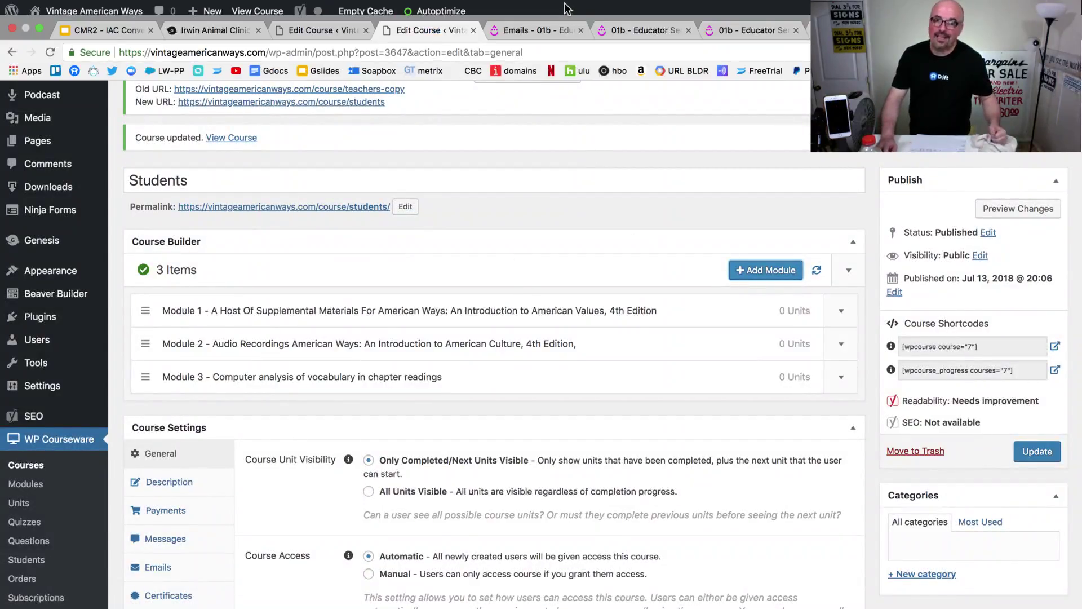
mouse_move(619, 380)
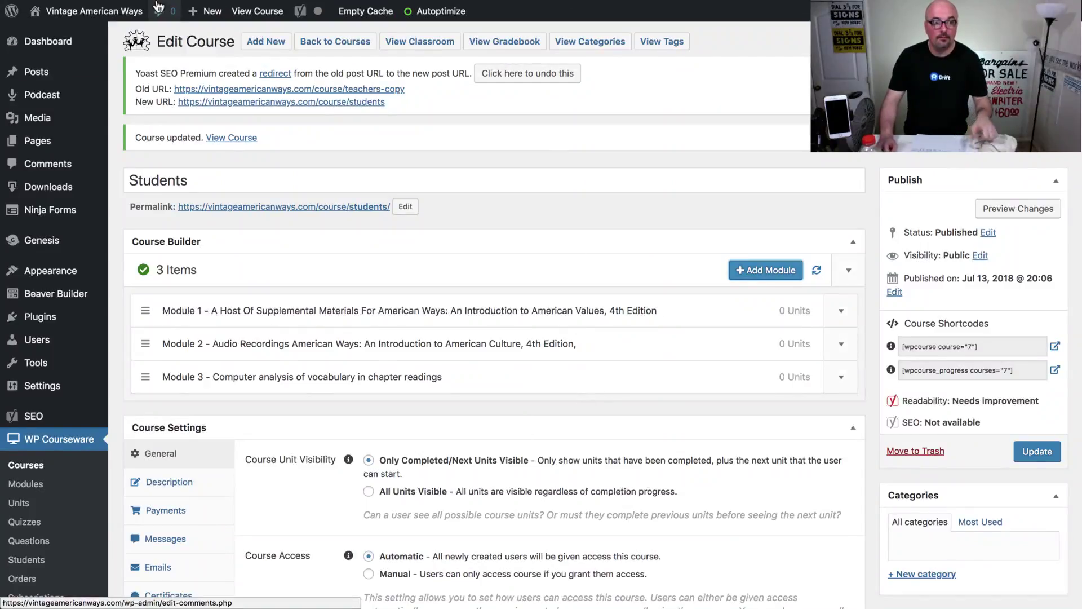